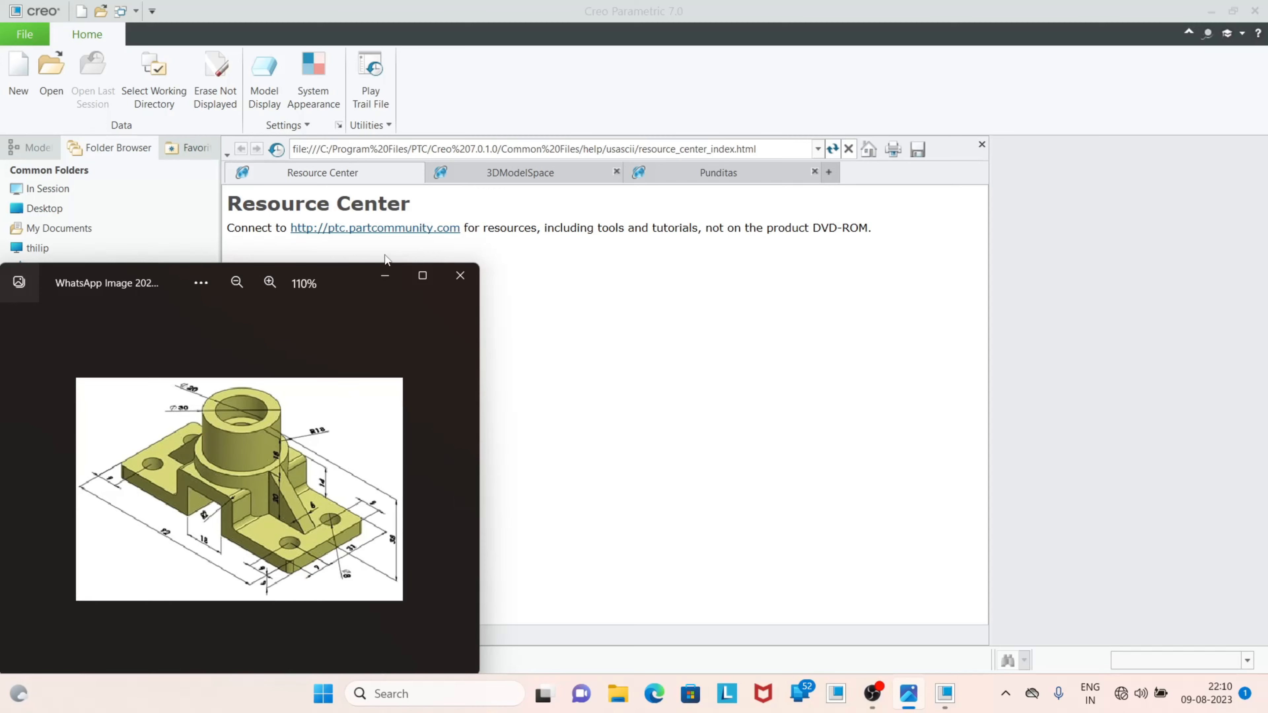
Put the reference image away and set the working directory to the "cad models" folder on the Desktop
{"action": "left_click", "coordinate": [384, 275]}
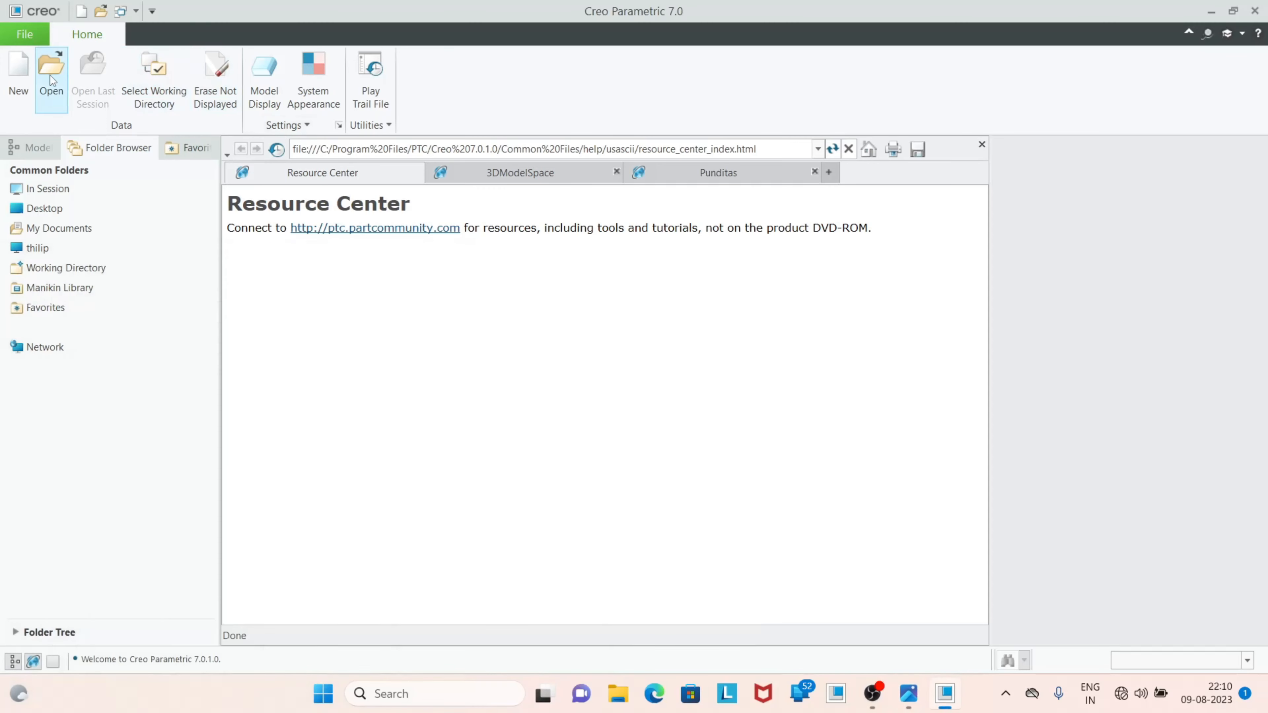
{"action": "left_click", "coordinate": [155, 81]}
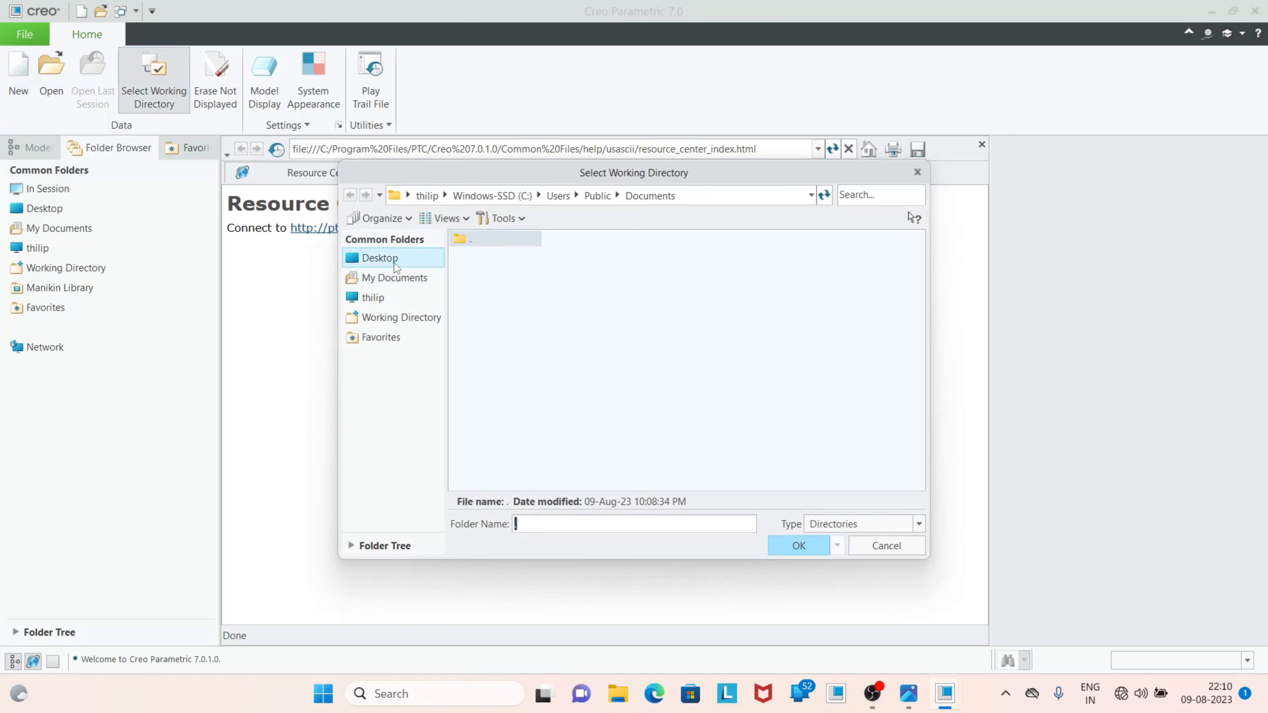
{"action": "left_click", "coordinate": [379, 258]}
{"action": "double_click", "coordinate": [494, 318]}
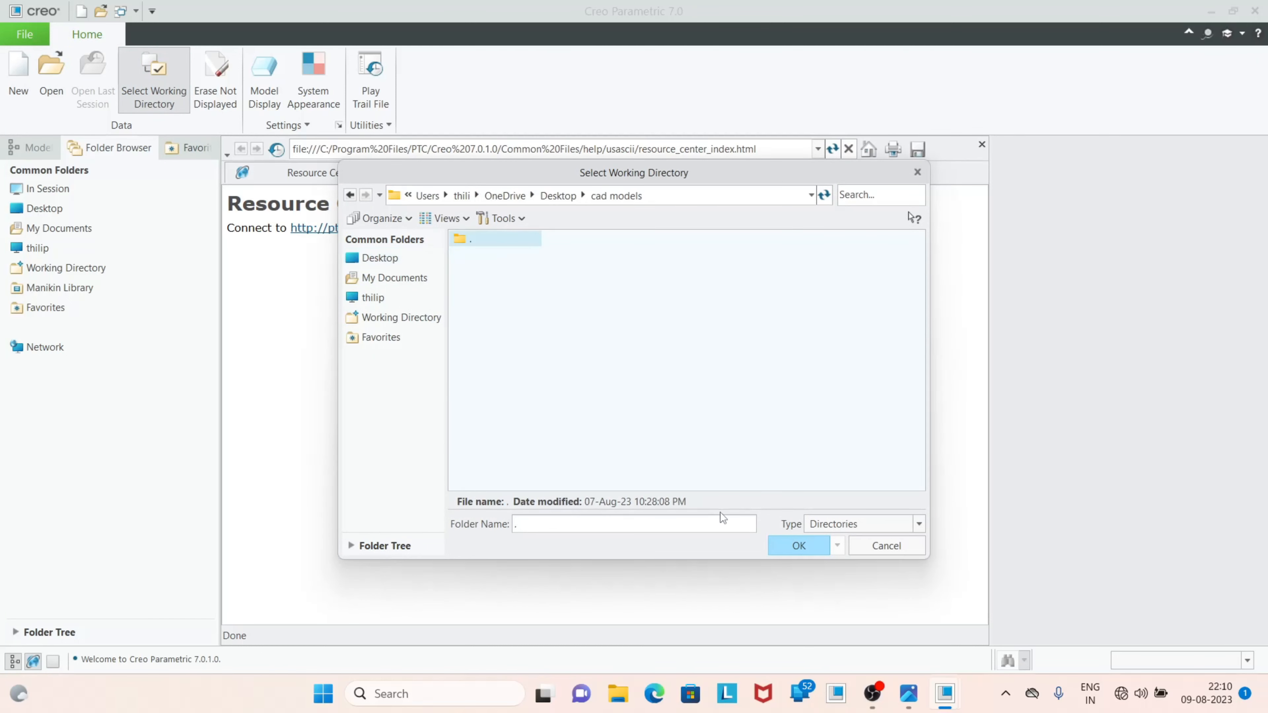
{"action": "left_click", "coordinate": [798, 547]}
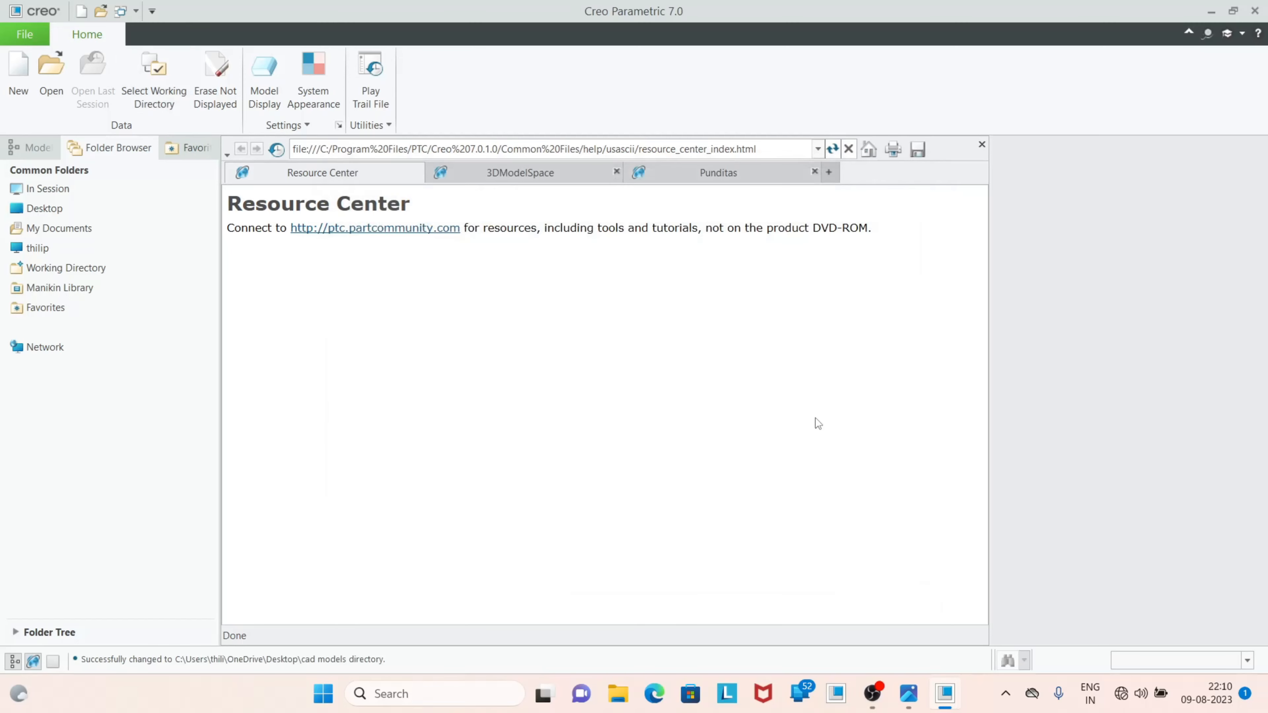
Create a new solid part named "machinepart" without using the default template
{"action": "left_click", "coordinate": [19, 89]}
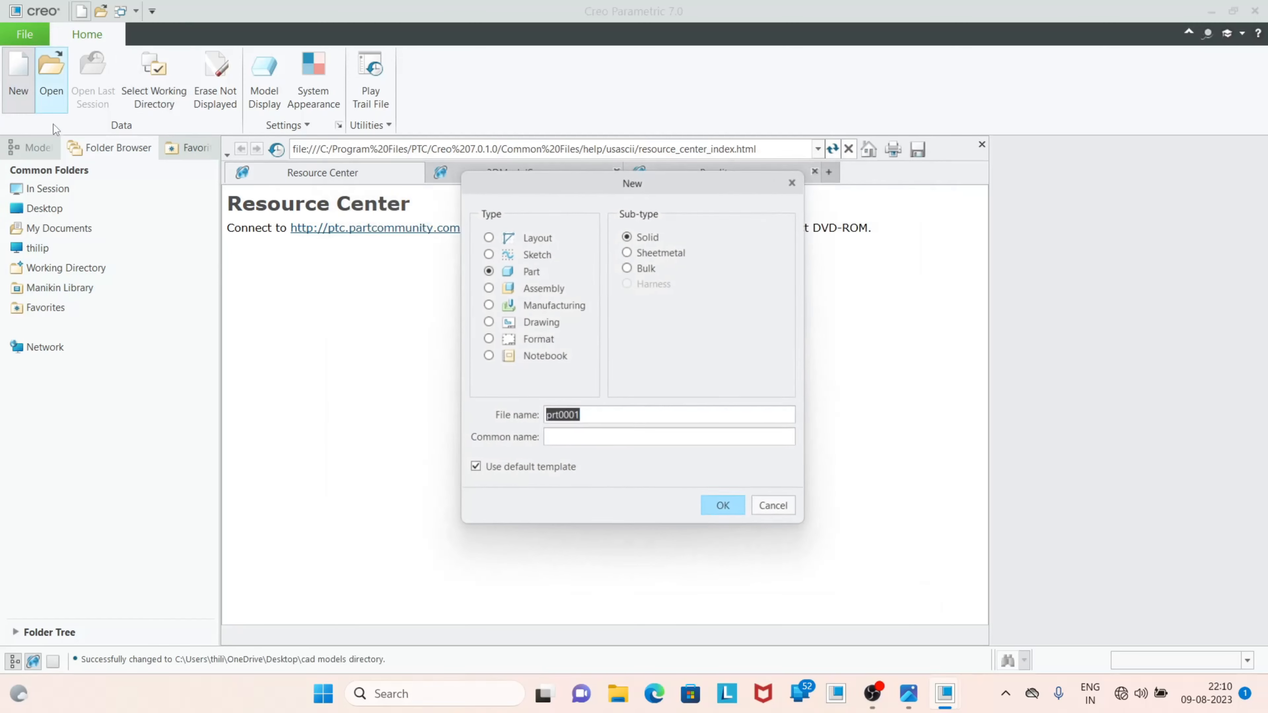
{"action": "left_click", "coordinate": [500, 468]}
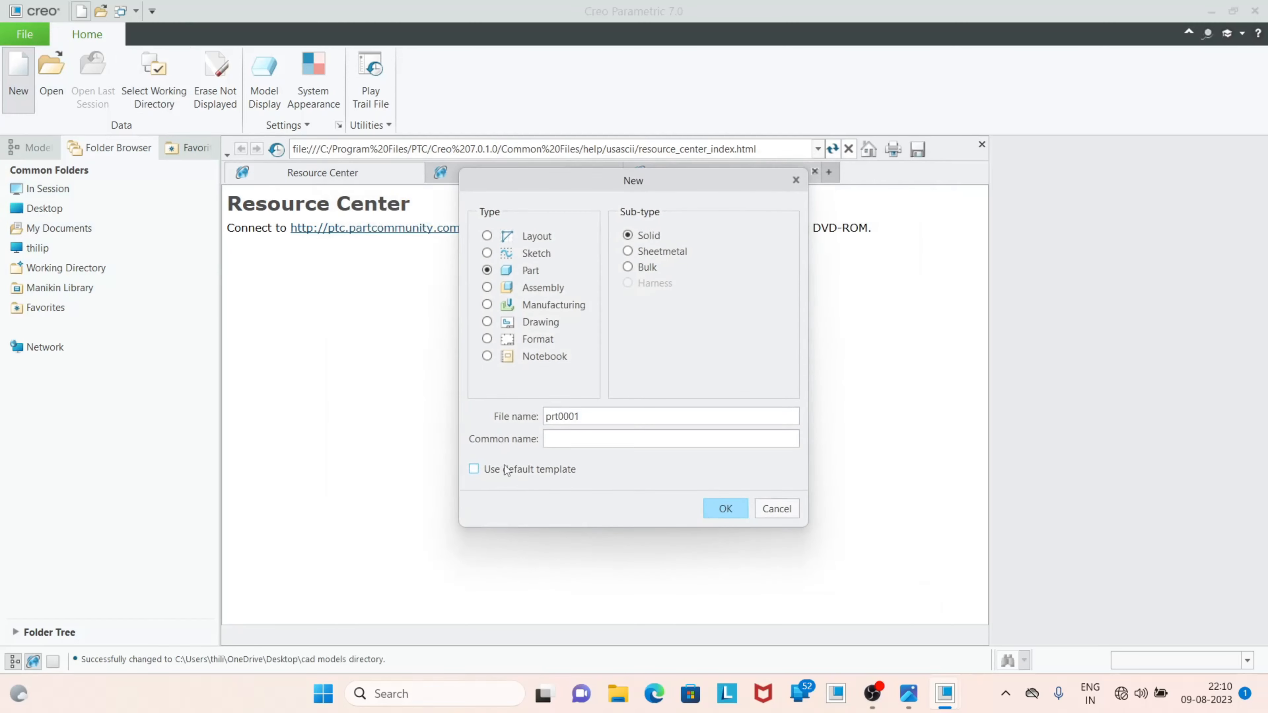
{"action": "double_click", "coordinate": [593, 418]}
{"action": "type", "text": "a"}
{"action": "key", "text": "BackSpace"}
{"action": "type", "text": "machinepart"}
{"action": "left_click", "coordinate": [726, 509]}
Choose the mmns_part_solid_abs template for the new part
{"action": "scroll", "coordinate": [535, 272], "scroll_direction": "down", "scroll_amount": 3}
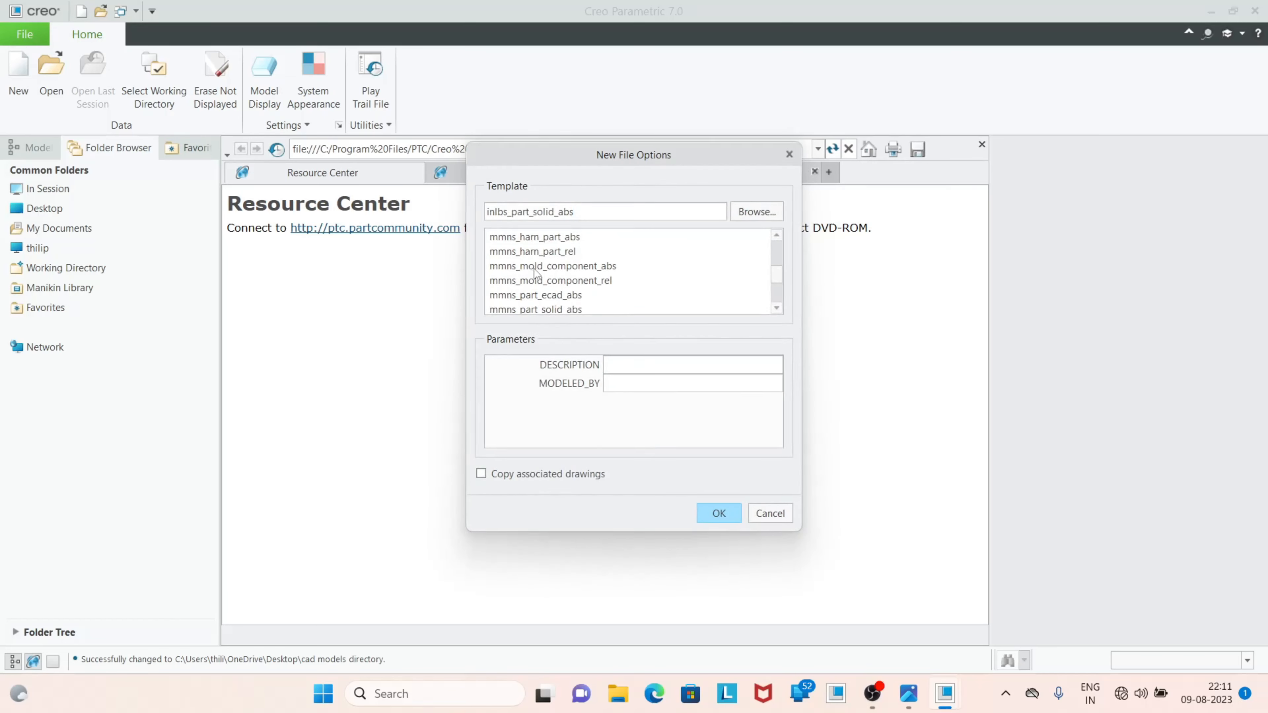
{"action": "scroll", "coordinate": [535, 272], "scroll_direction": "up", "scroll_amount": 1}
{"action": "scroll", "coordinate": [536, 284], "scroll_direction": "down", "scroll_amount": 2}
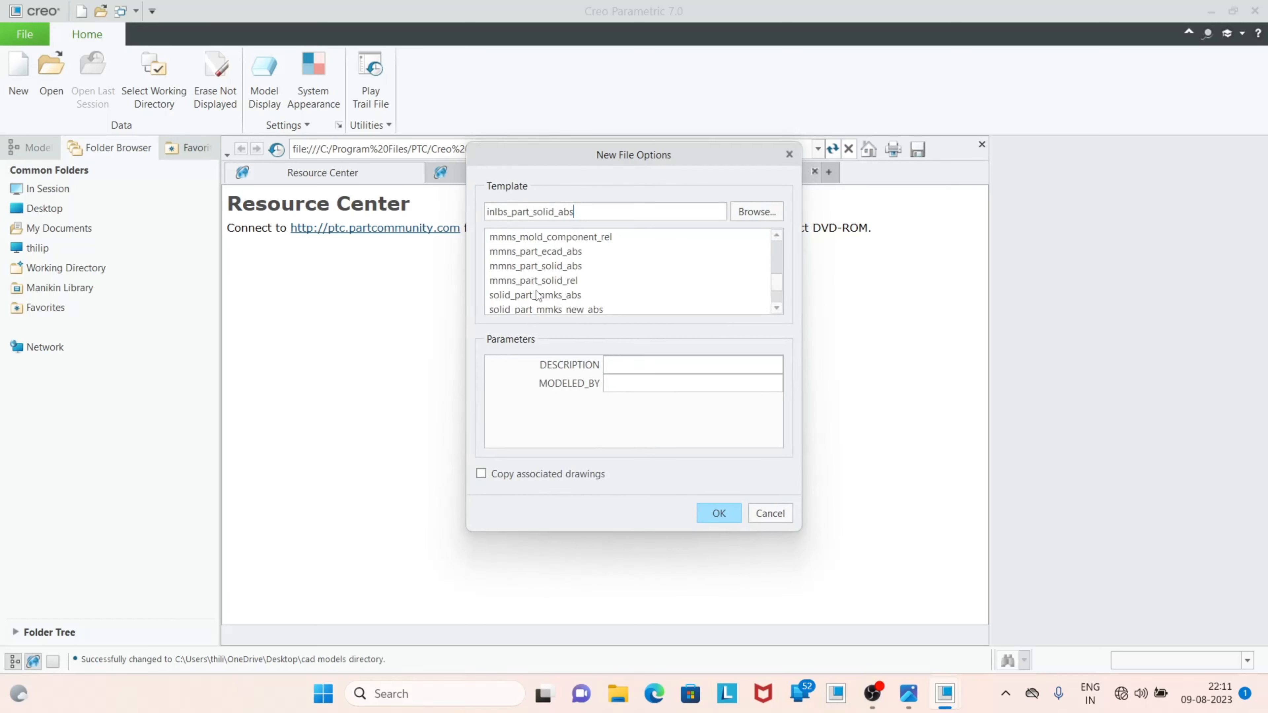
{"action": "left_click", "coordinate": [542, 268]}
{"action": "left_click", "coordinate": [723, 517]}
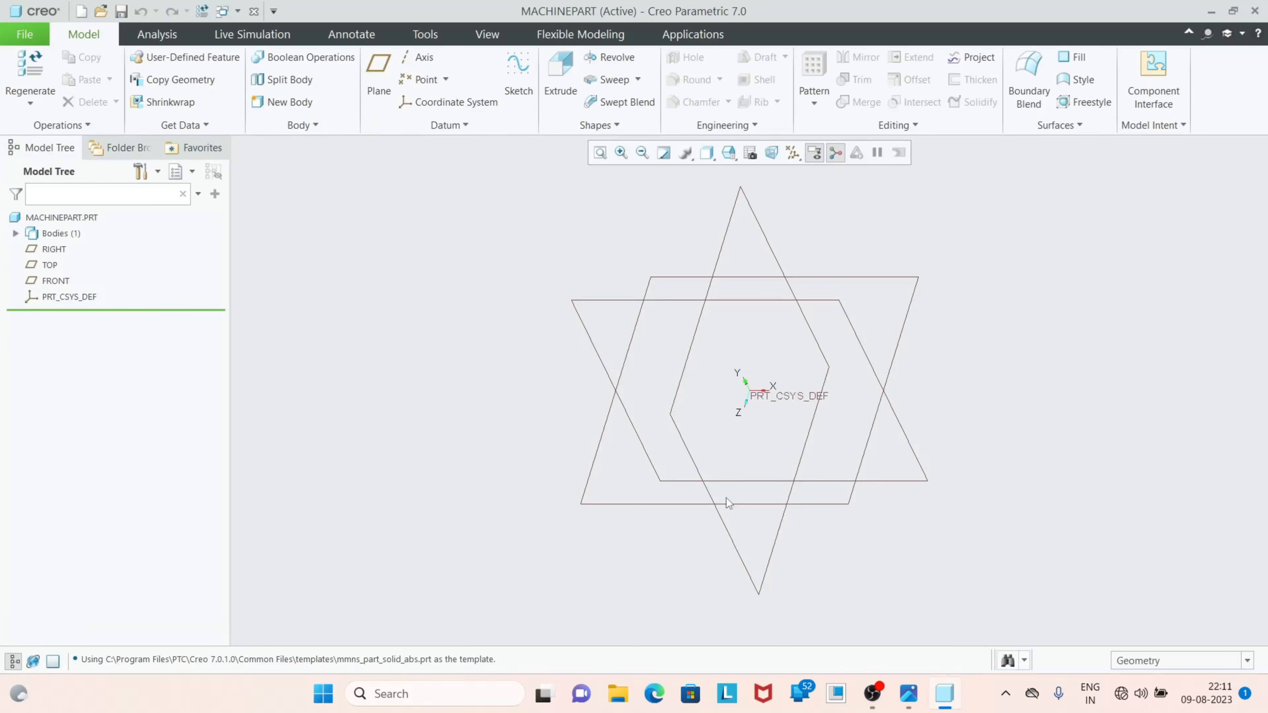
Check the reference image of the bracket and start a sketch on the FRONT plane
{"action": "left_click", "coordinate": [908, 693]}
{"action": "left_click_drag", "start_coordinate": [345, 275], "coordinate": [1078, 203]}
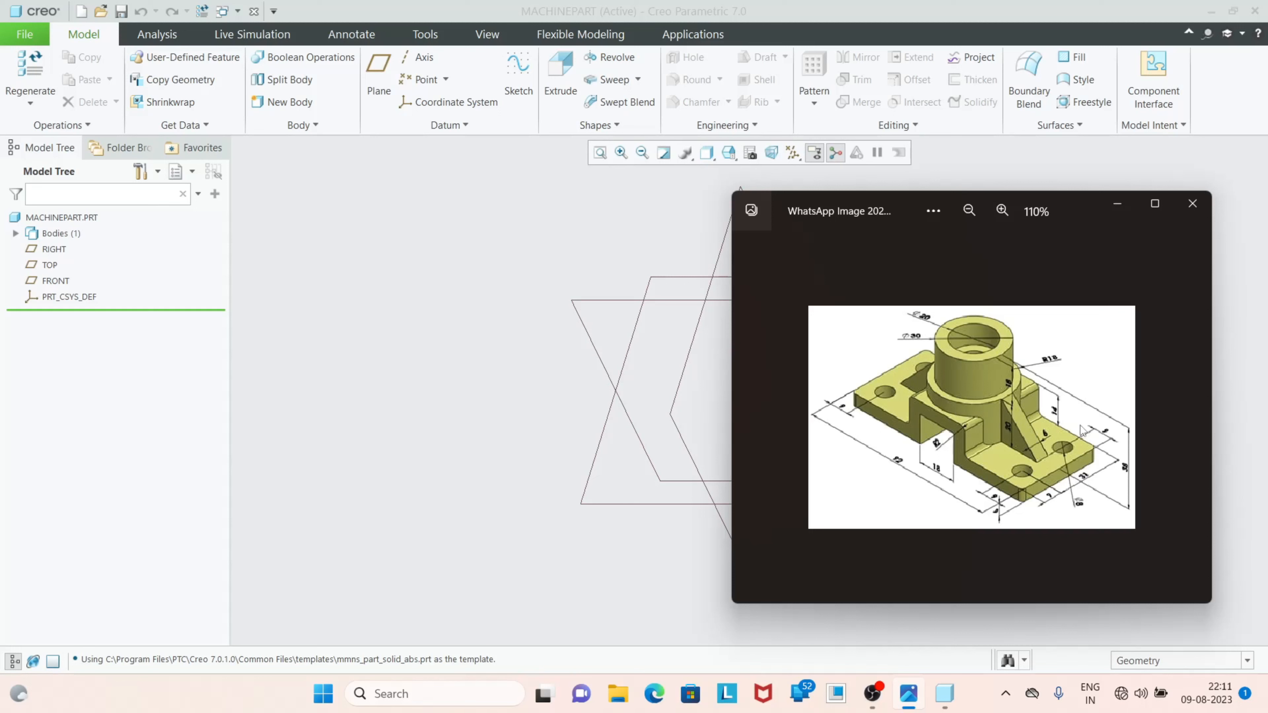
{"action": "left_click", "coordinate": [1117, 203]}
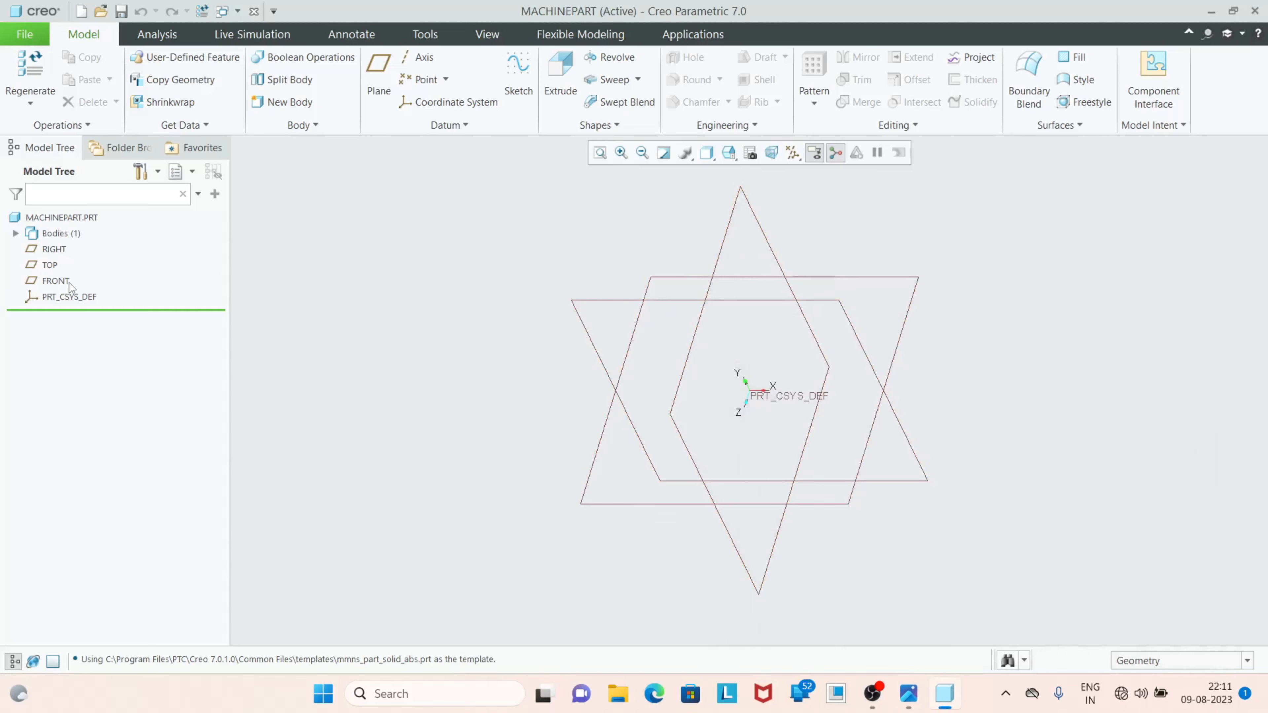
{"action": "left_click", "coordinate": [56, 281]}
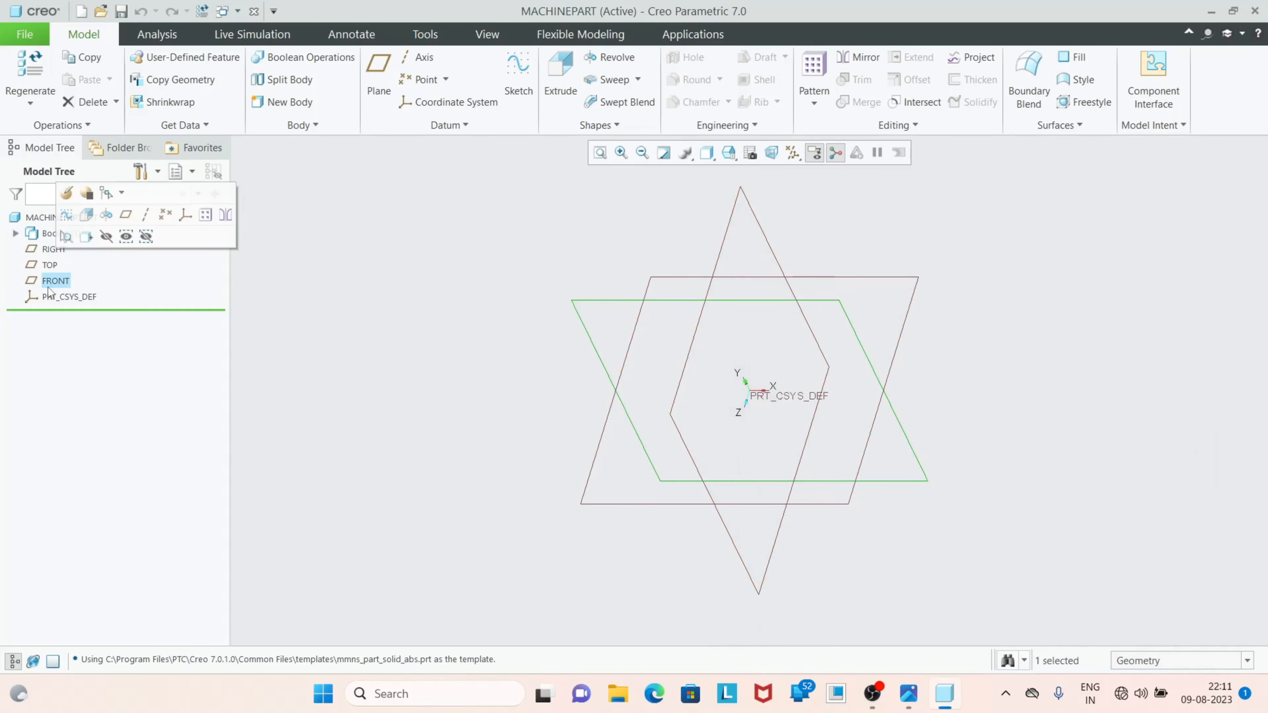
{"action": "left_click", "coordinate": [518, 75]}
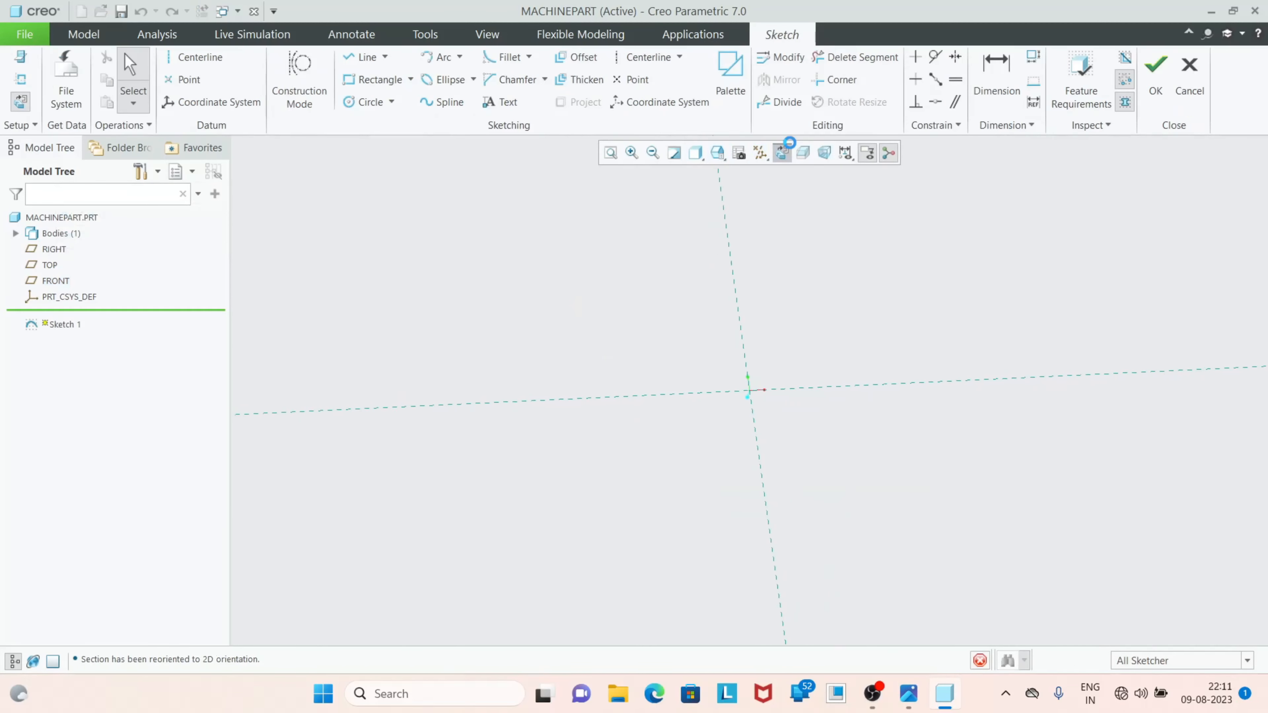
Sketch a line about 264 mm long on the horizontal reference, crossing the vertical reference
{"action": "left_click", "coordinate": [361, 56]}
{"action": "scroll", "coordinate": [904, 420], "scroll_direction": "down", "scroll_amount": 2}
{"action": "left_click", "coordinate": [581, 386]}
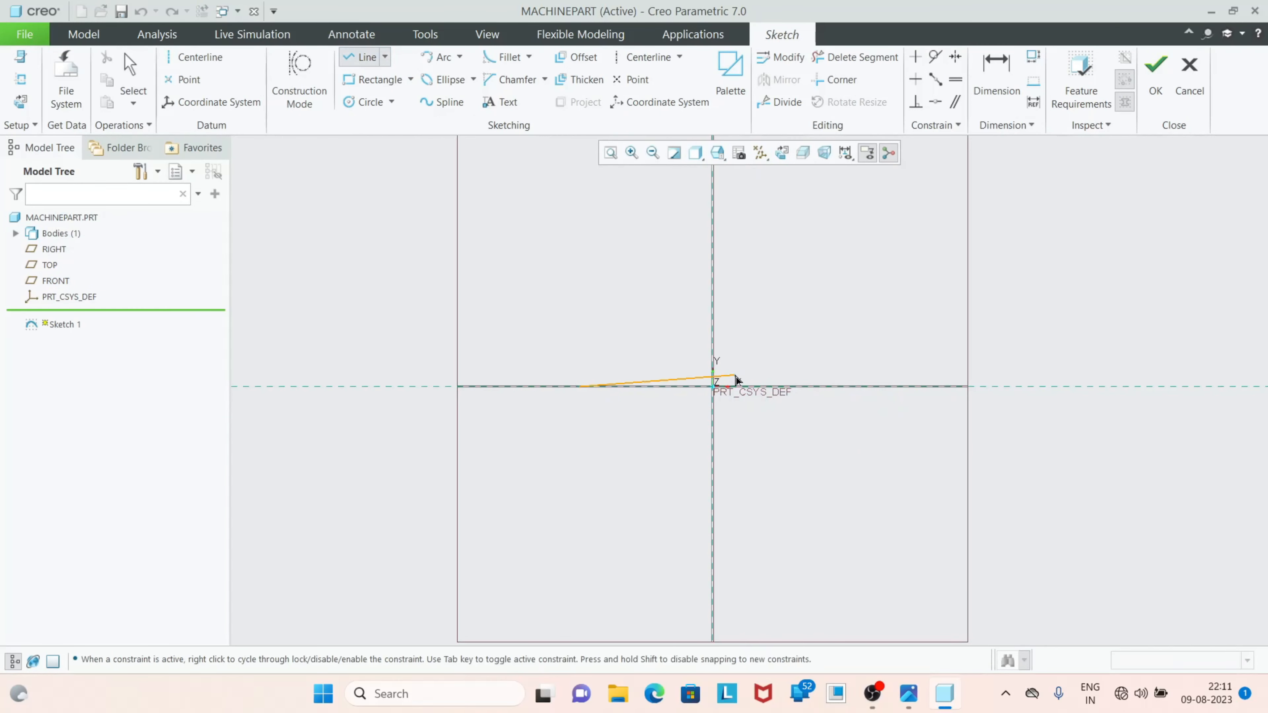
{"action": "left_click", "coordinate": [844, 387]}
{"action": "middle_click", "coordinate": [844, 388]}
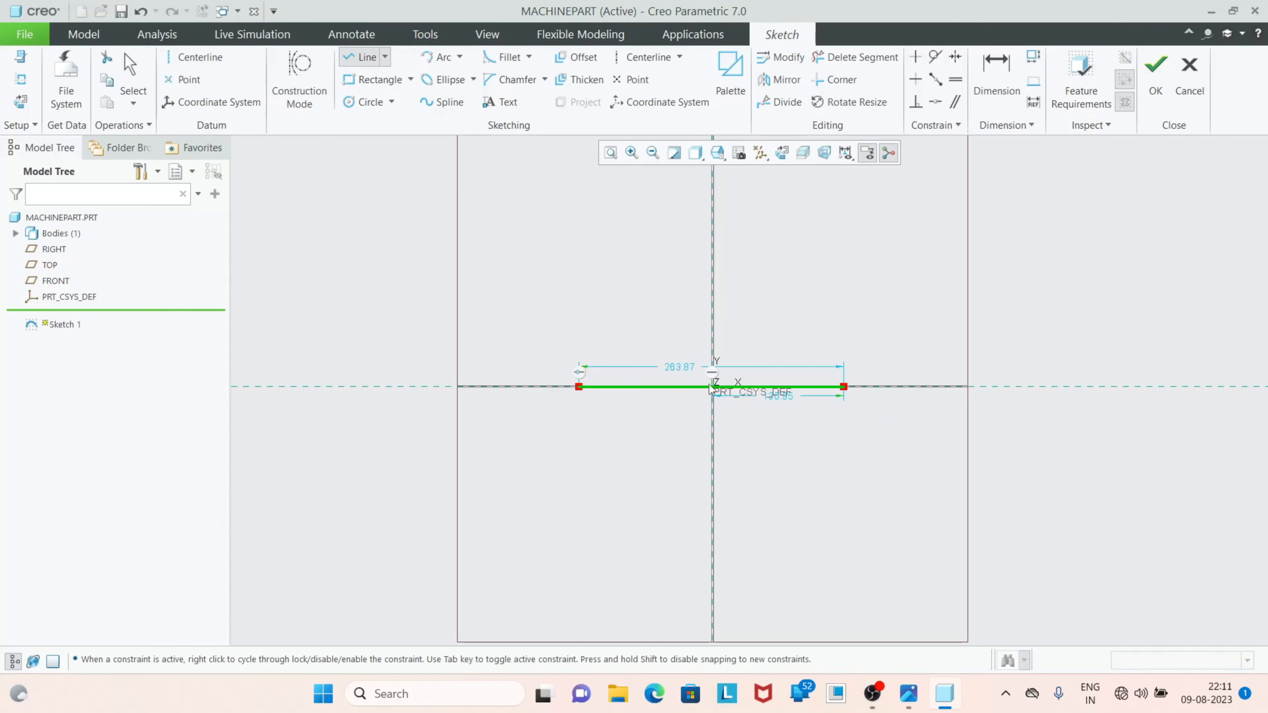
Set the line's length to 92 mm and its right end's distance from the vertical reference to 92/2
{"action": "double_click", "coordinate": [680, 370]}
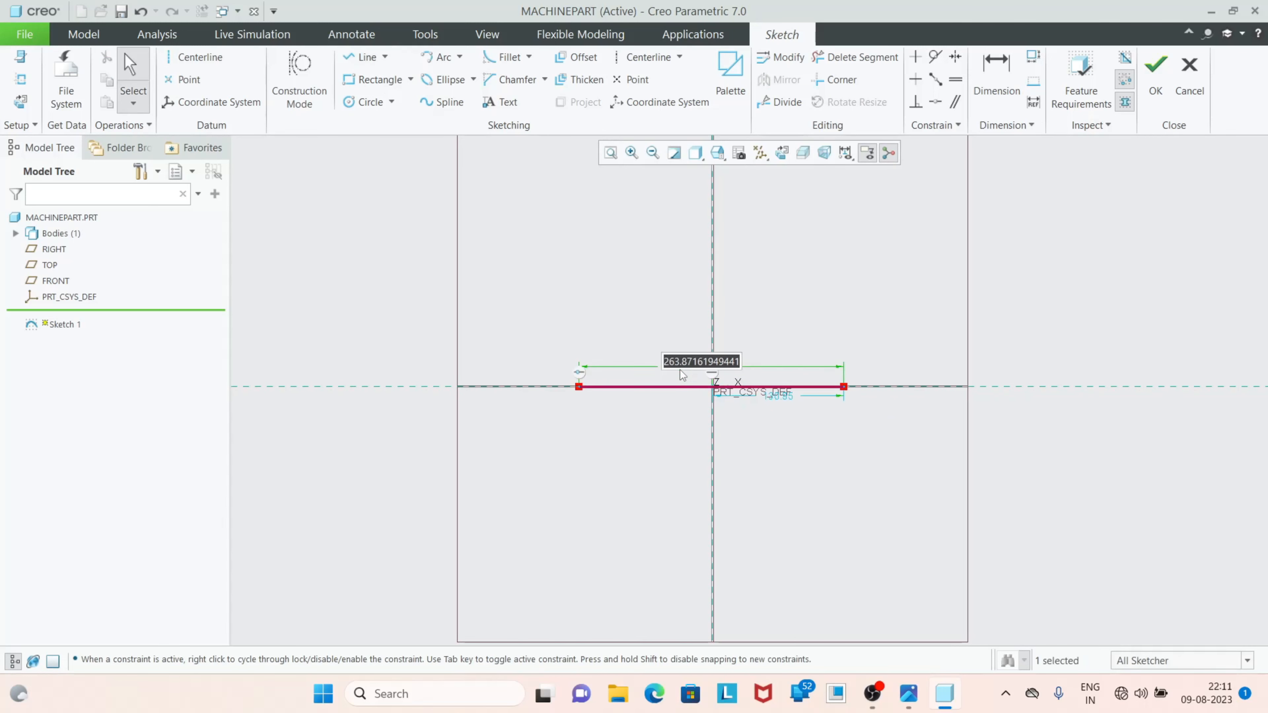
{"action": "type", "text": "92"}
{"action": "key", "text": "Return"}
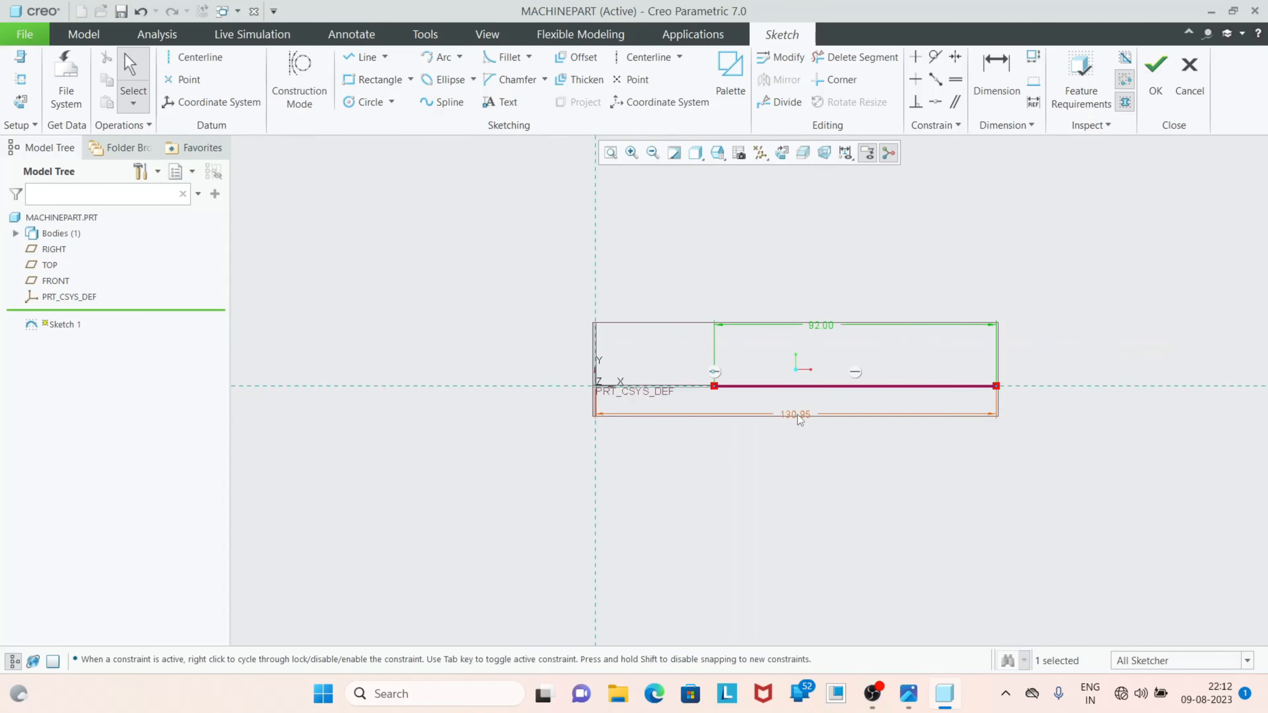
{"action": "double_click", "coordinate": [798, 412]}
{"action": "type", "text": "92/"}
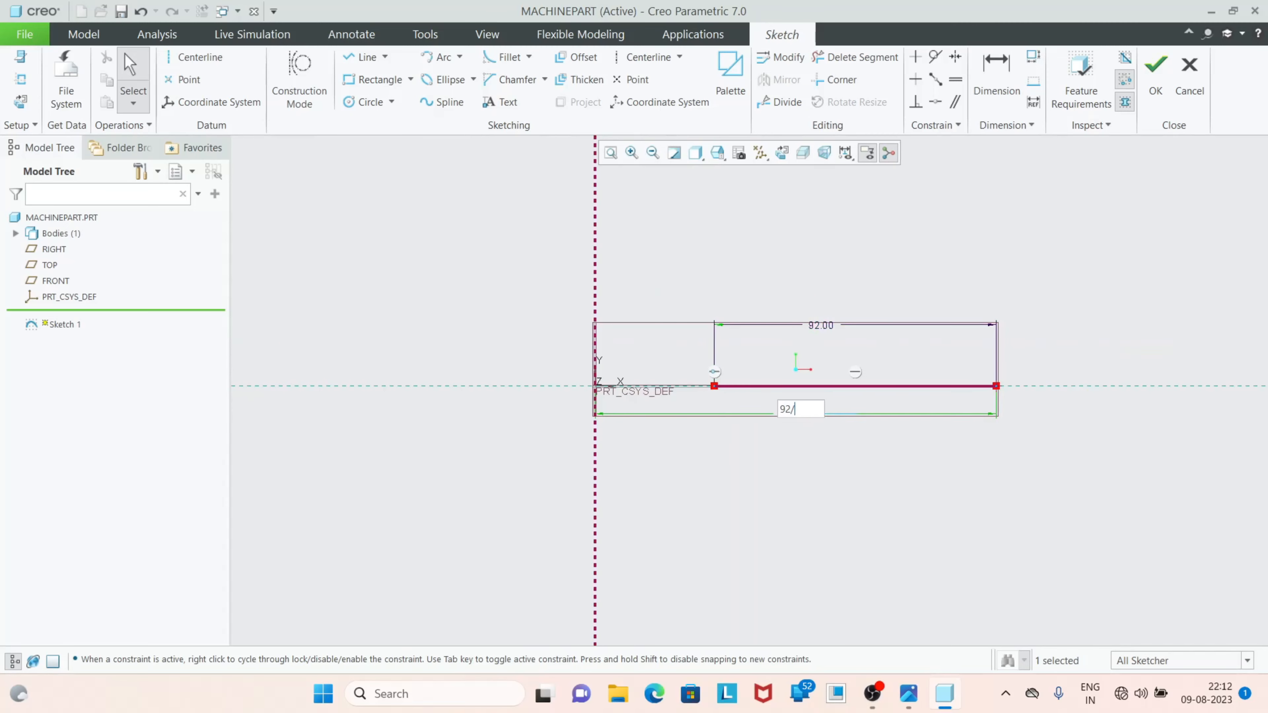
{"action": "type", "text": "2"}
{"action": "key", "text": "Return"}
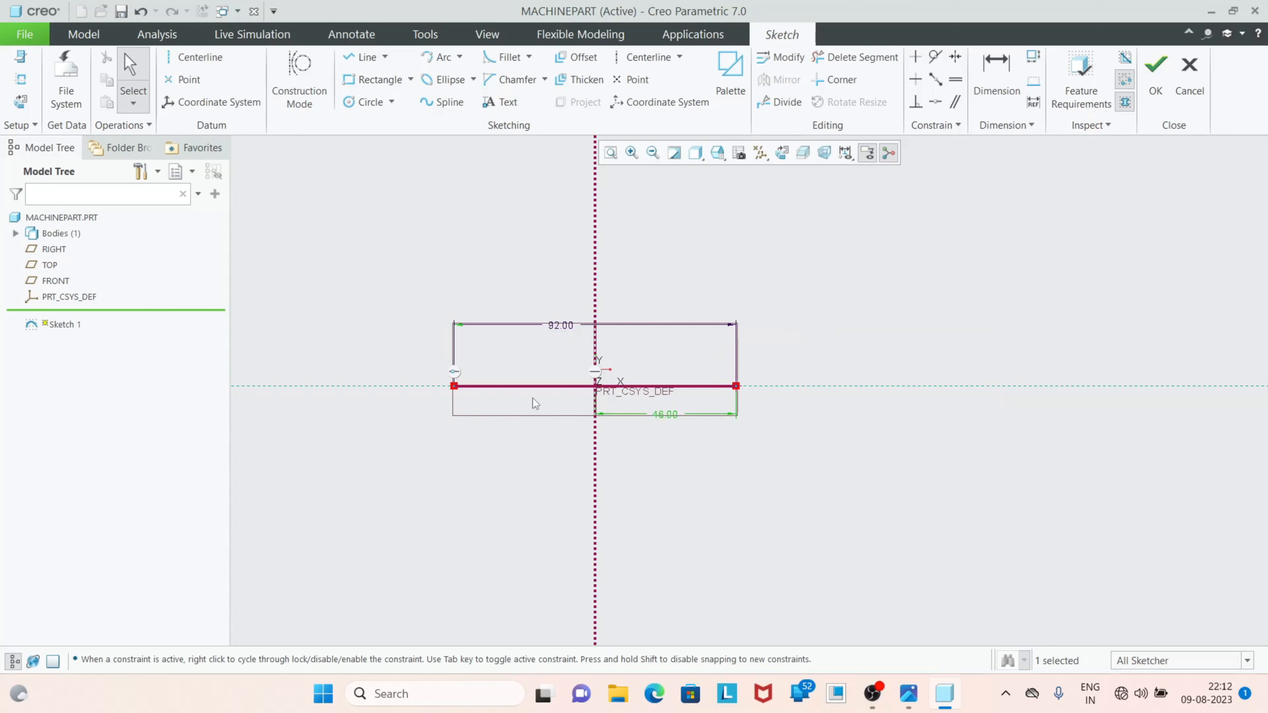
Examine the reference image for the base profile's dimensions, zooming in on its step and slot
{"action": "left_click", "coordinate": [921, 702]}
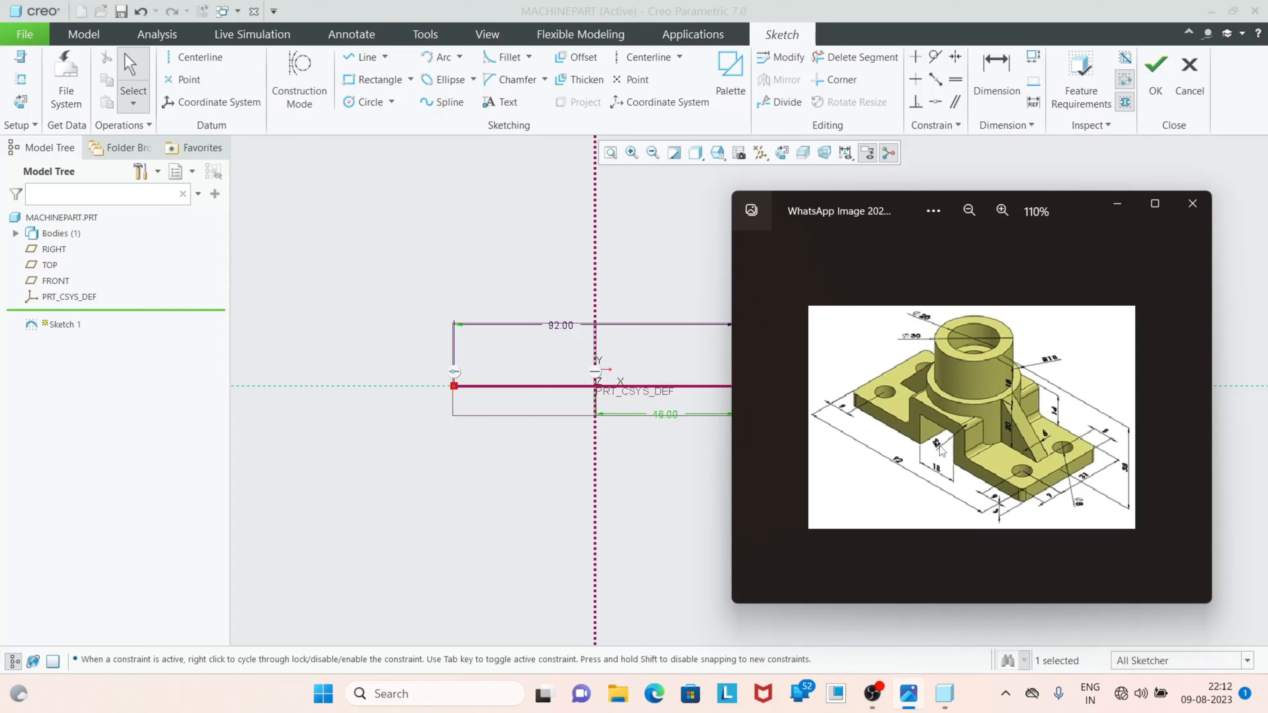
{"action": "scroll", "coordinate": [957, 456], "scroll_direction": "up", "scroll_amount": 3}
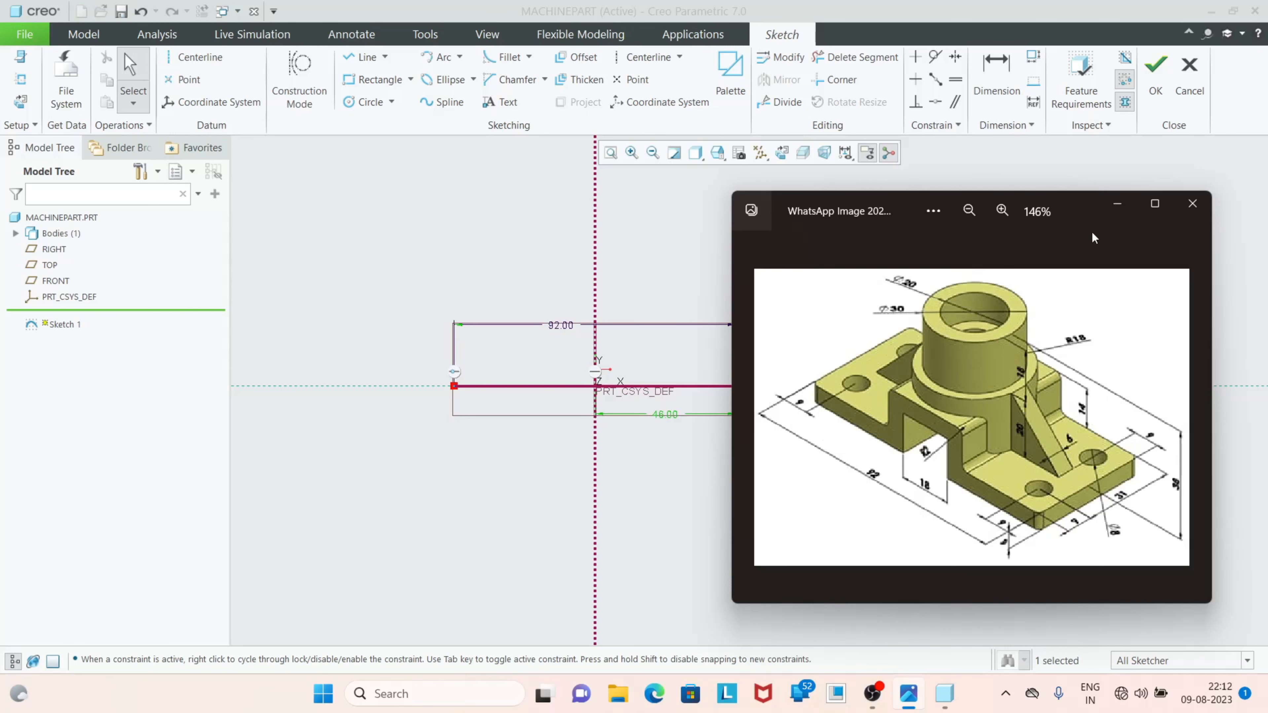
{"action": "left_click", "coordinate": [1117, 205]}
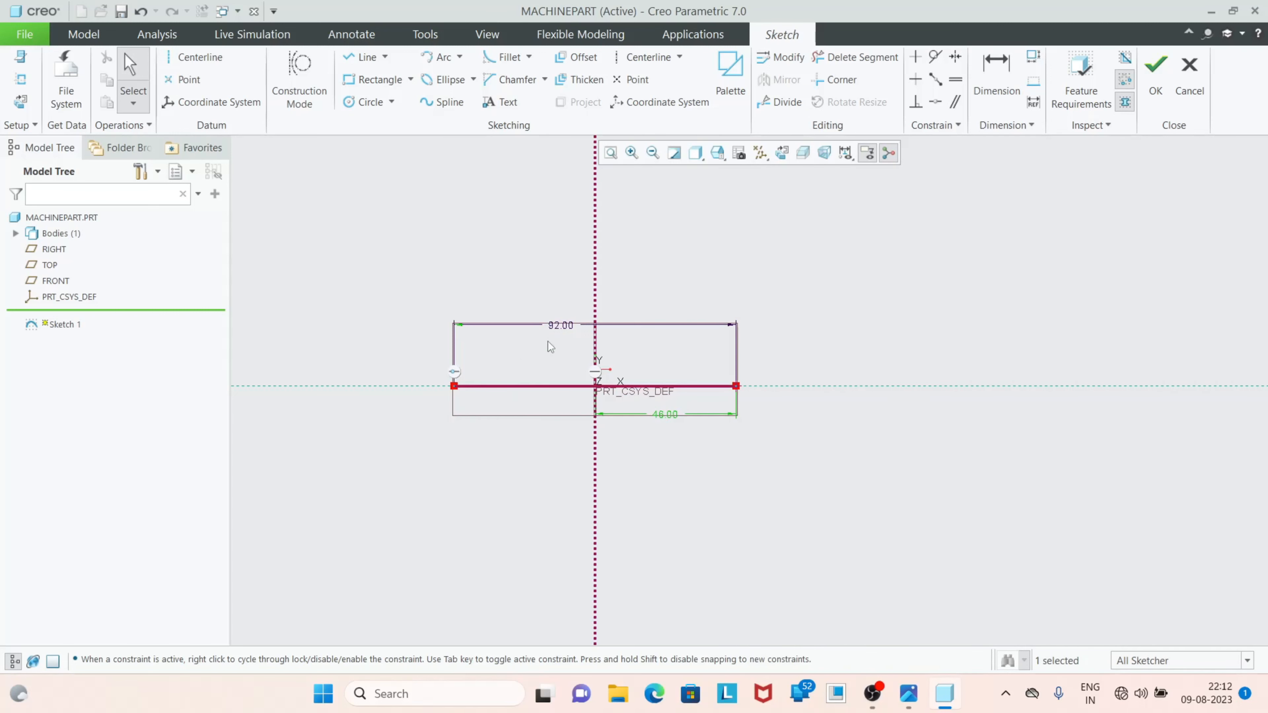
{"action": "scroll", "coordinate": [586, 339], "scroll_direction": "down", "scroll_amount": 2}
{"action": "left_click", "coordinate": [908, 693]}
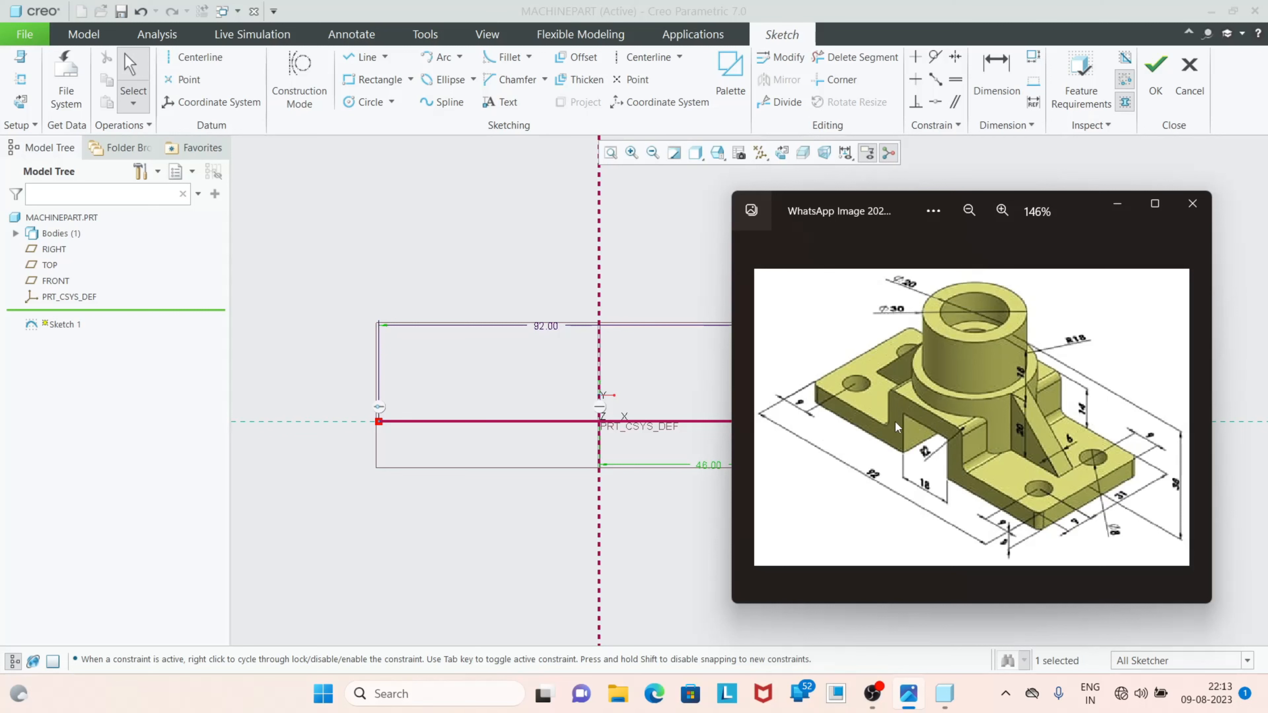
{"action": "left_click", "coordinate": [1117, 209]}
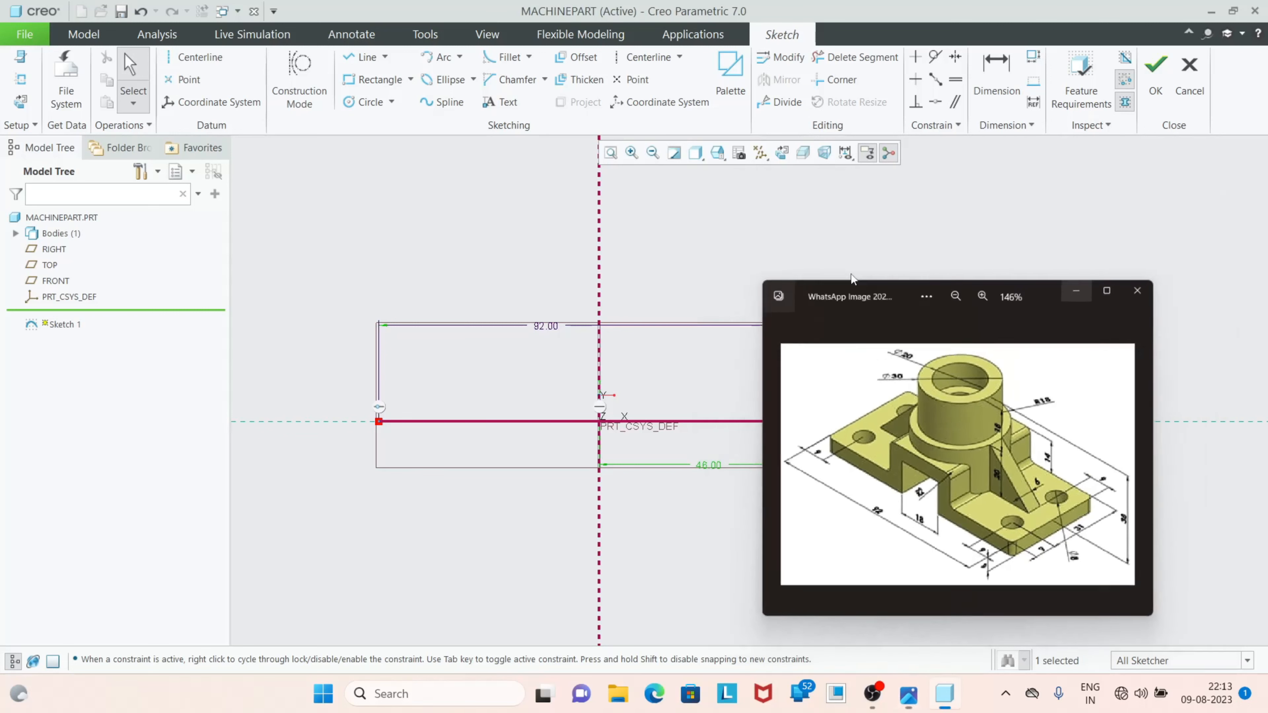
Draw a vertical line up from the base line's left end and set its length to 6 mm
{"action": "left_click", "coordinate": [367, 57]}
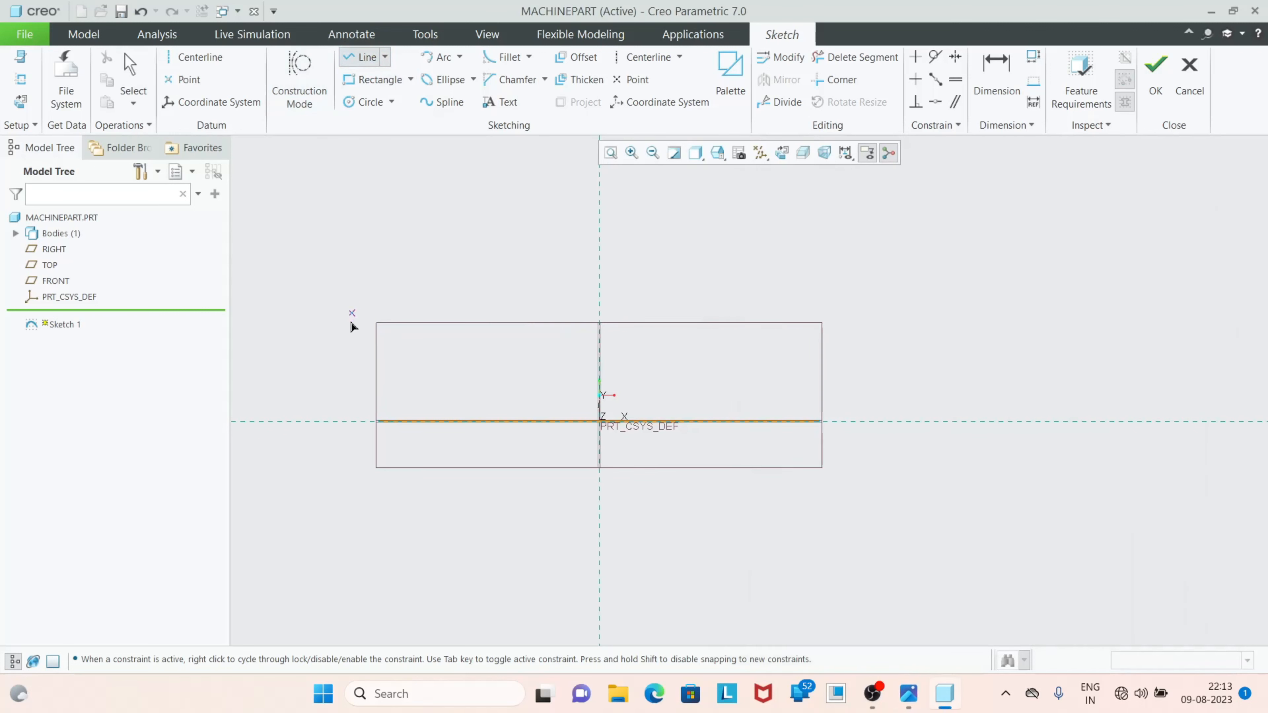
{"action": "scroll", "coordinate": [355, 358], "scroll_direction": "down", "scroll_amount": 2}
{"action": "left_click", "coordinate": [391, 456]}
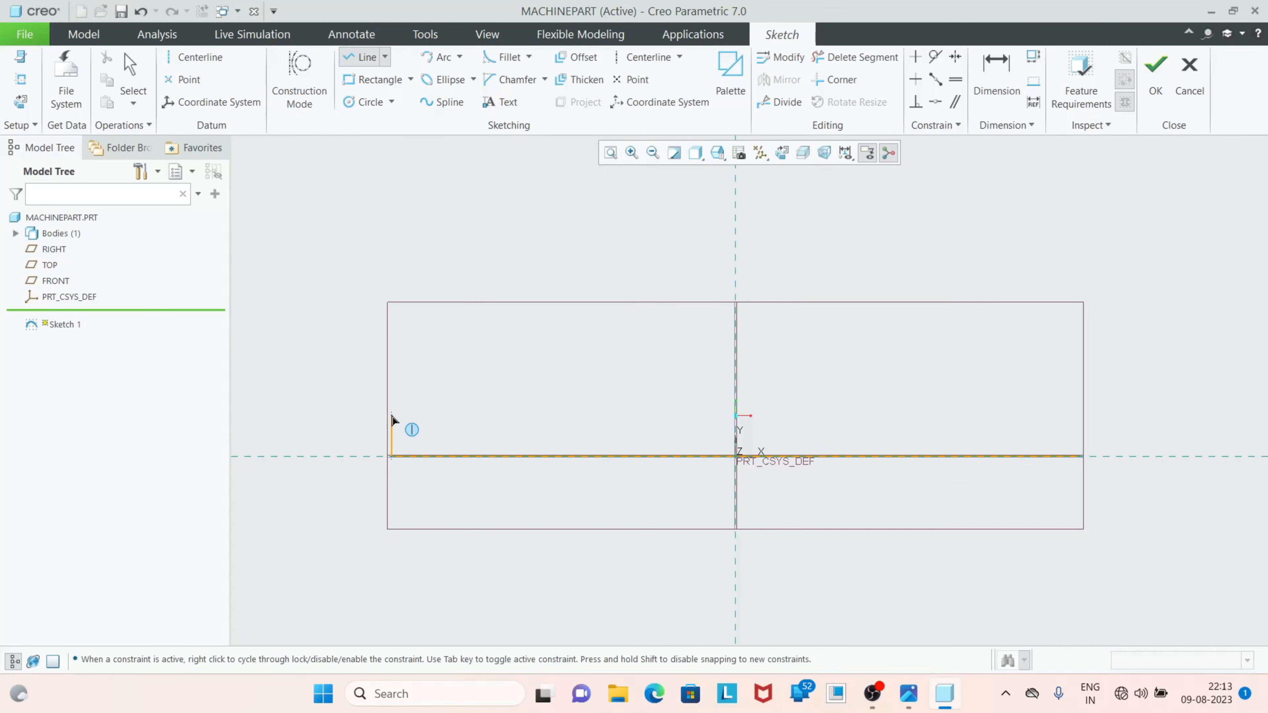
{"action": "left_click", "coordinate": [391, 410]}
{"action": "middle_click", "coordinate": [384, 437]}
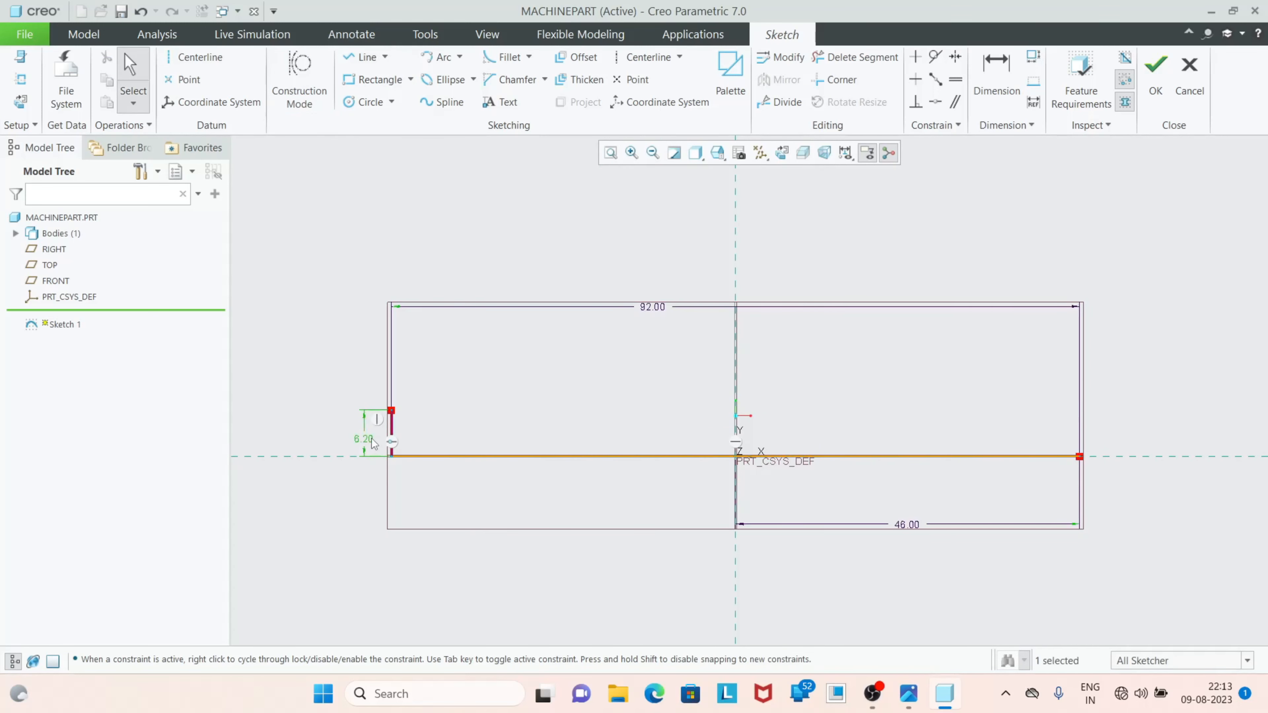
{"action": "double_click", "coordinate": [365, 439]}
{"action": "type", "text": "641472727"}
{"action": "key", "text": "Return"}
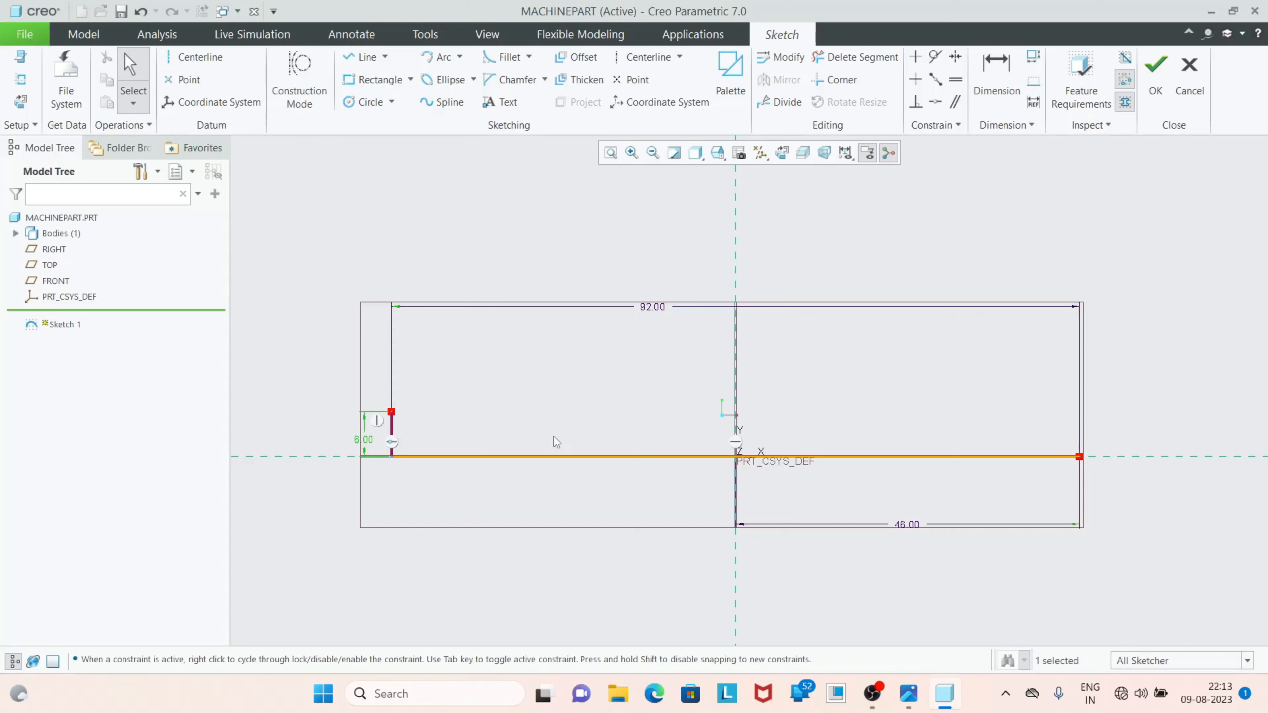
Draw a vertical line up from the base line's right end, equal in length to the left one
{"action": "left_click", "coordinate": [362, 57]}
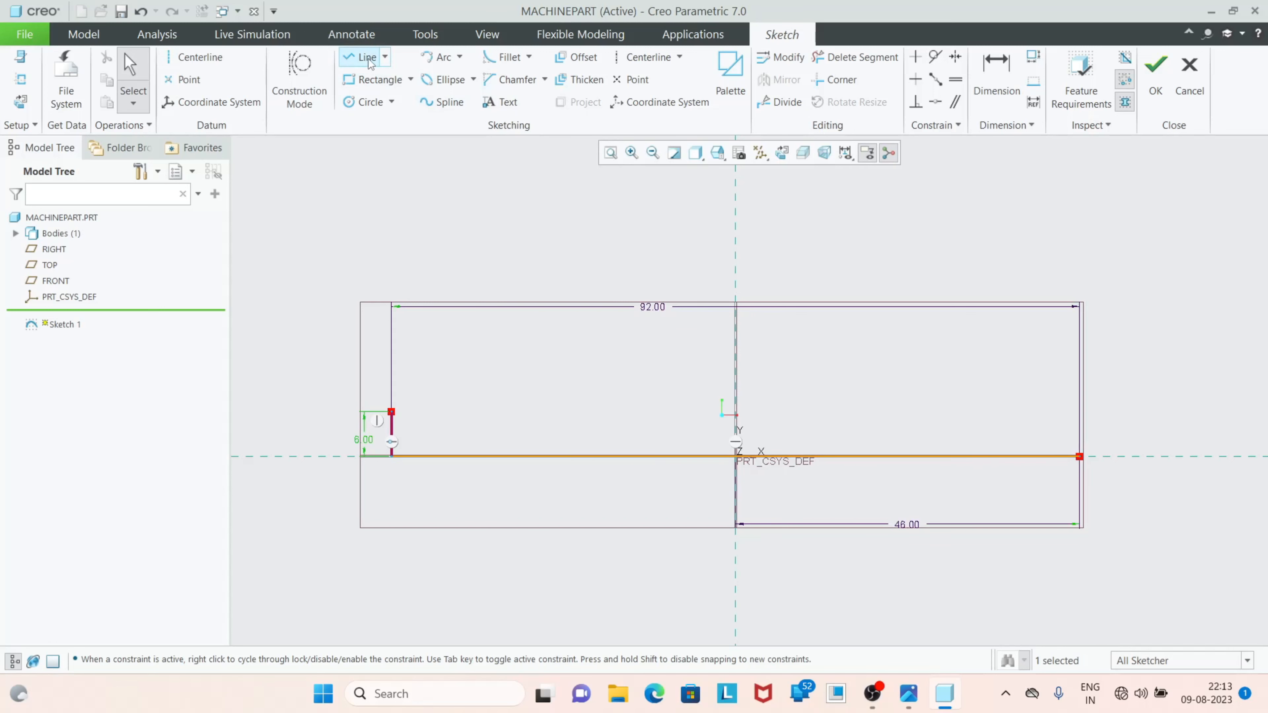
{"action": "left_click", "coordinate": [1079, 444]}
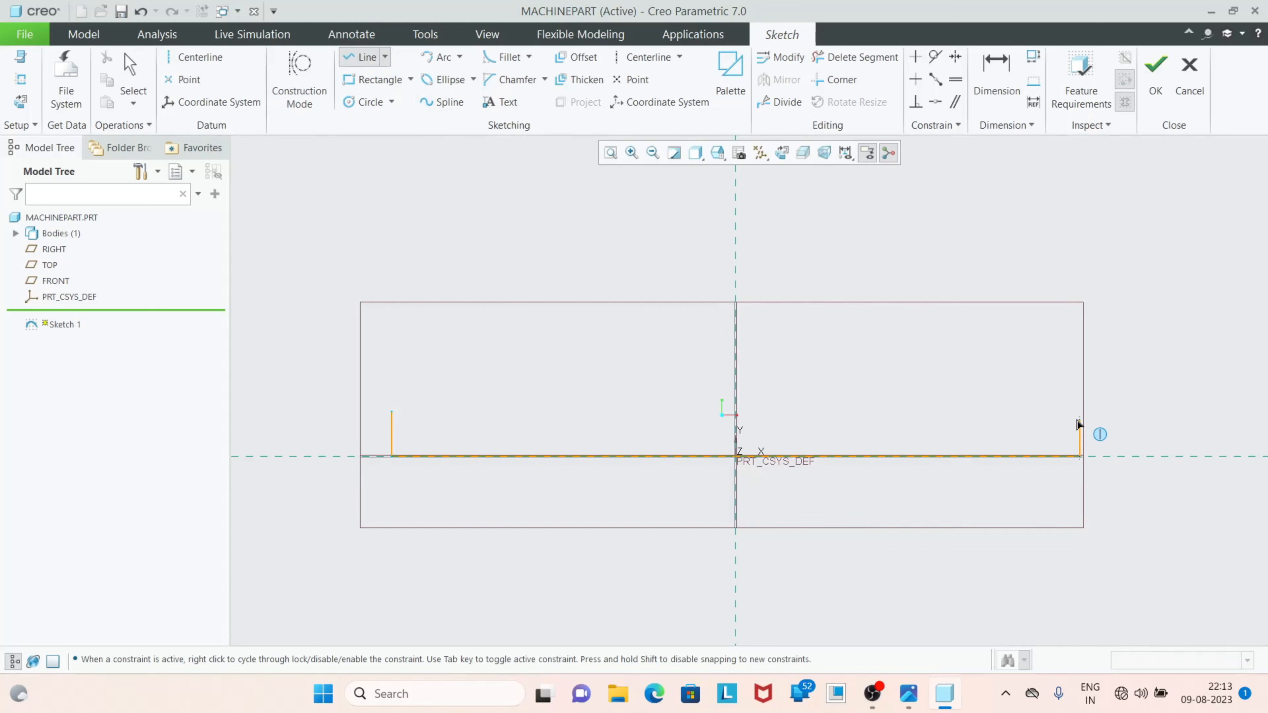
{"action": "left_click", "coordinate": [1080, 412]}
{"action": "middle_click", "coordinate": [700, 417]}
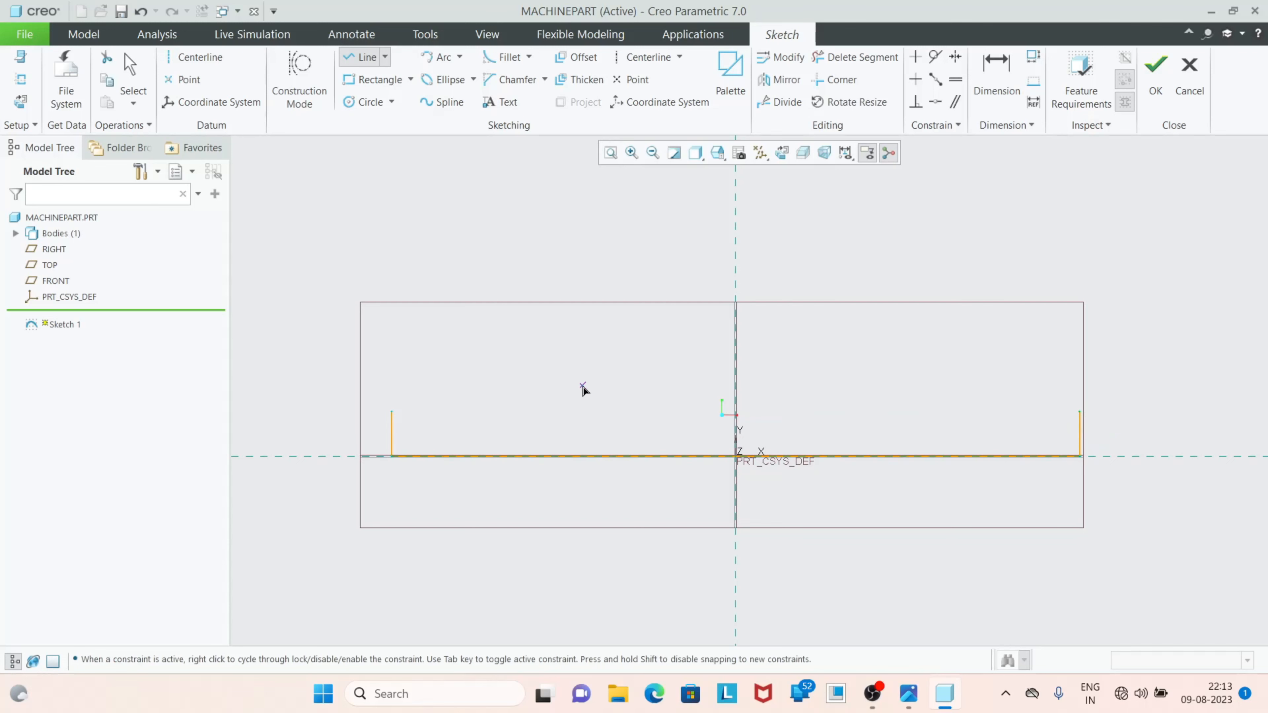
Draw a horizontal line inward from the top of the left vertical line and set its length to 31 mm
{"action": "left_click", "coordinate": [392, 412]}
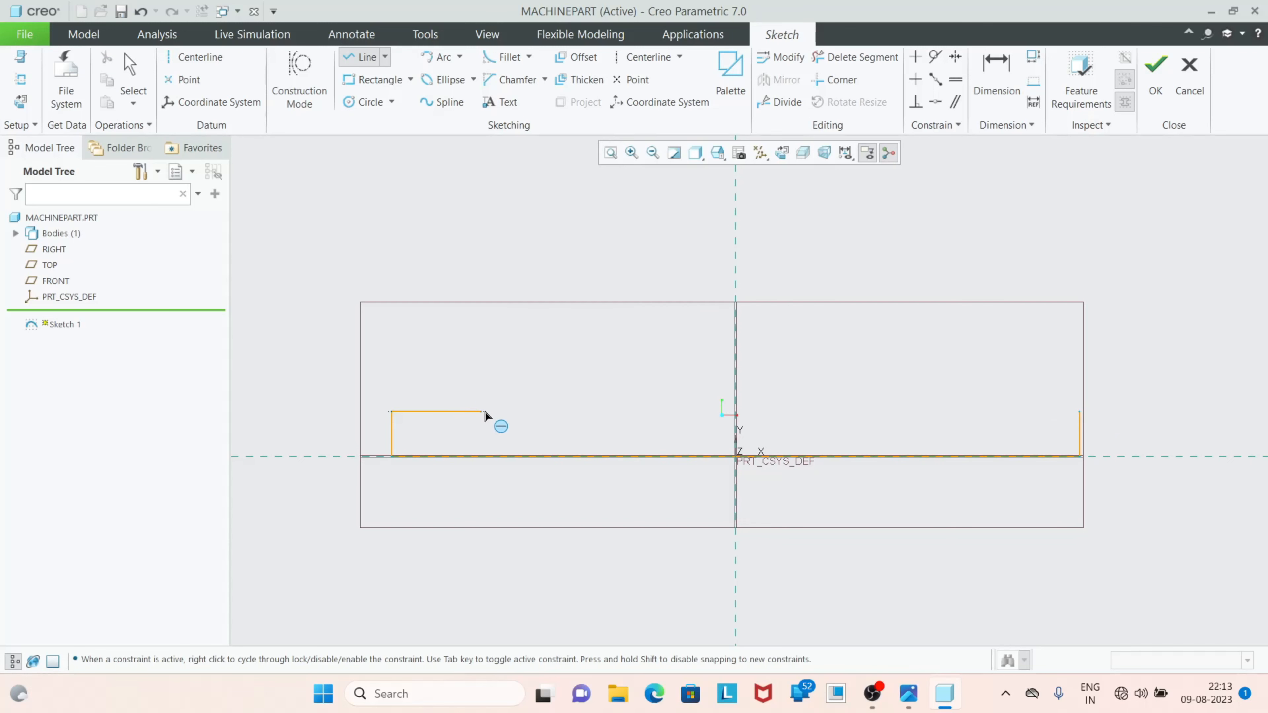
{"action": "left_click", "coordinate": [583, 412]}
{"action": "middle_click", "coordinate": [583, 421]}
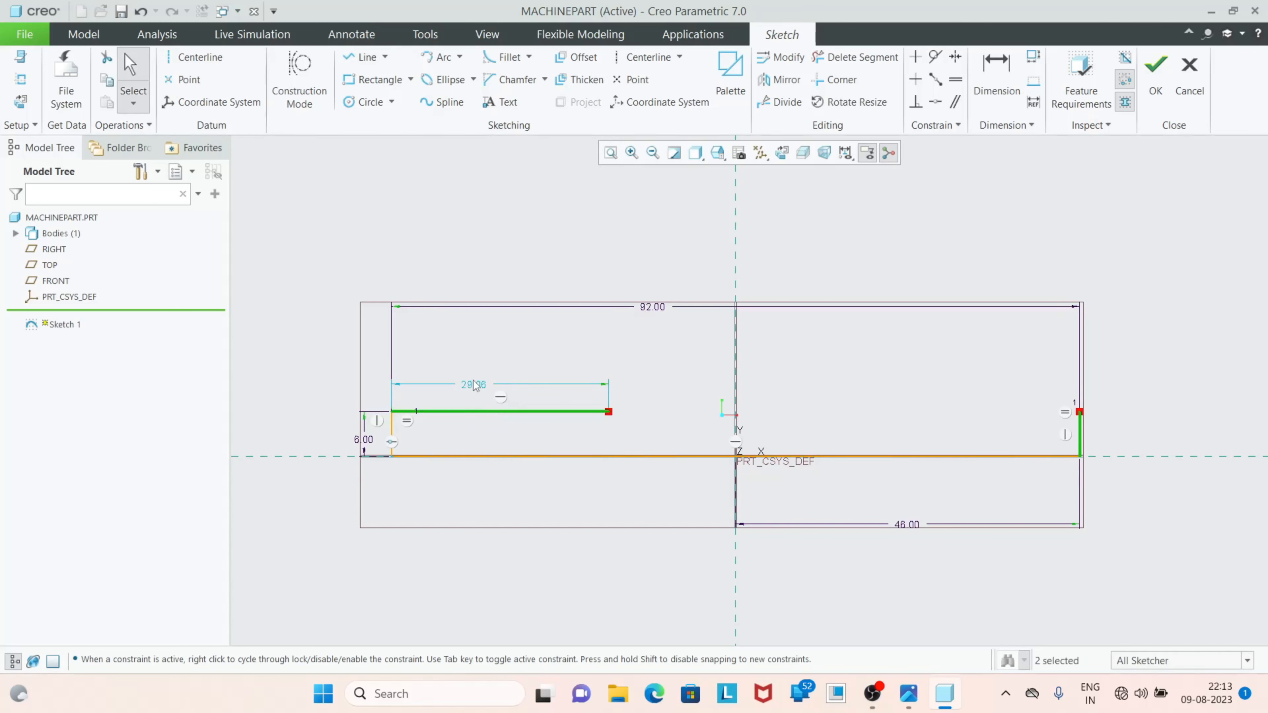
{"action": "double_click", "coordinate": [479, 382]}
{"action": "type", "text": "31"}
{"action": "key", "text": "Return"}
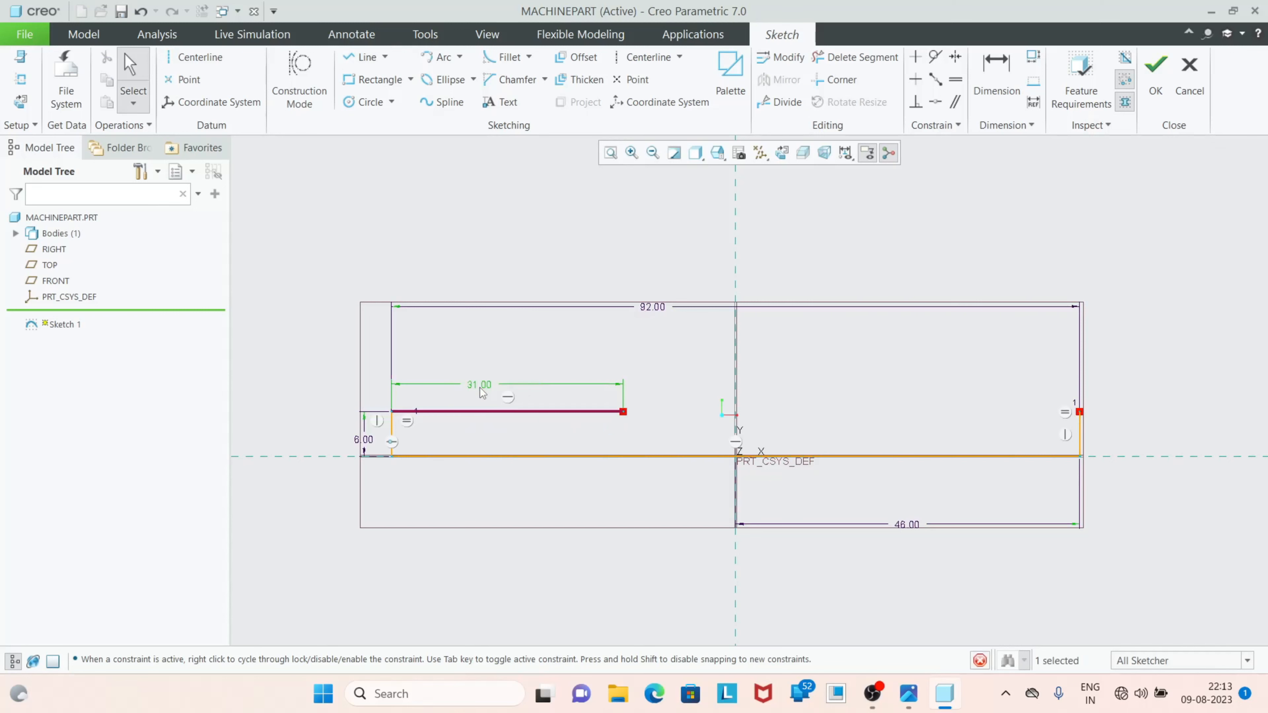
Draw a horizontal line inward from the top of the right vertical line, equal in length to the left one
{"action": "left_click", "coordinate": [362, 57]}
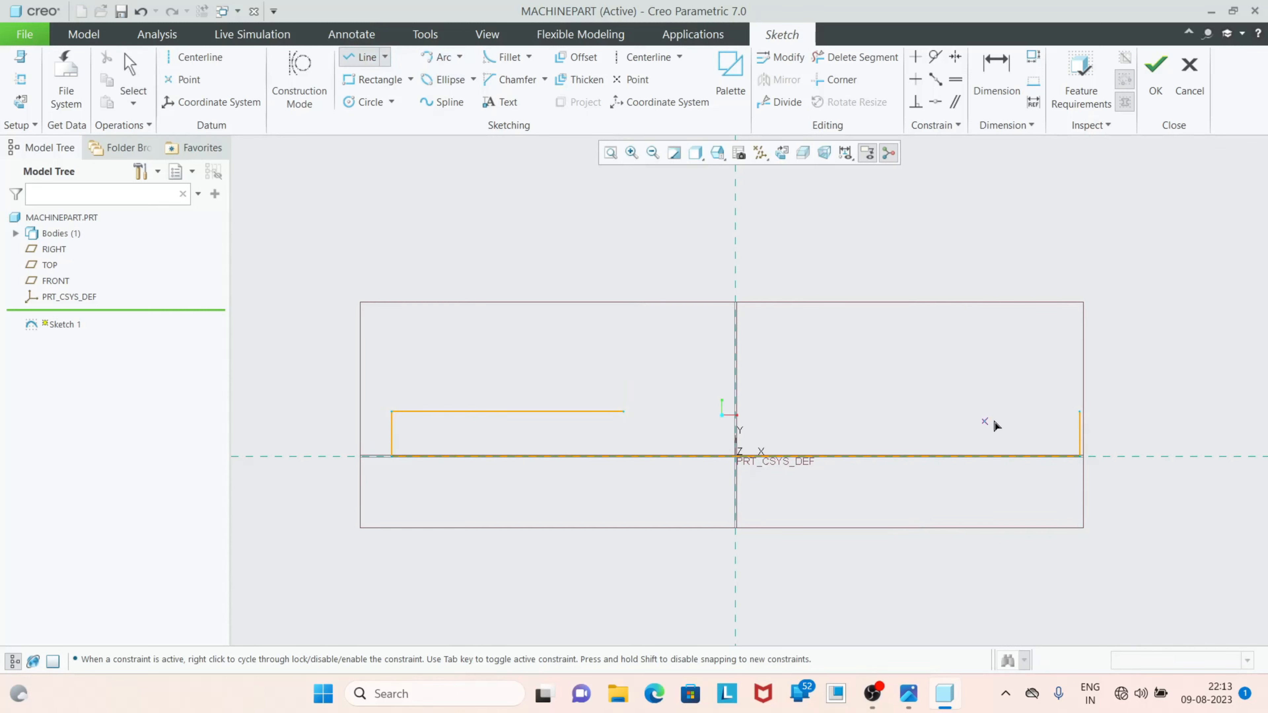
{"action": "left_click", "coordinate": [1080, 412]}
{"action": "left_click", "coordinate": [848, 412]}
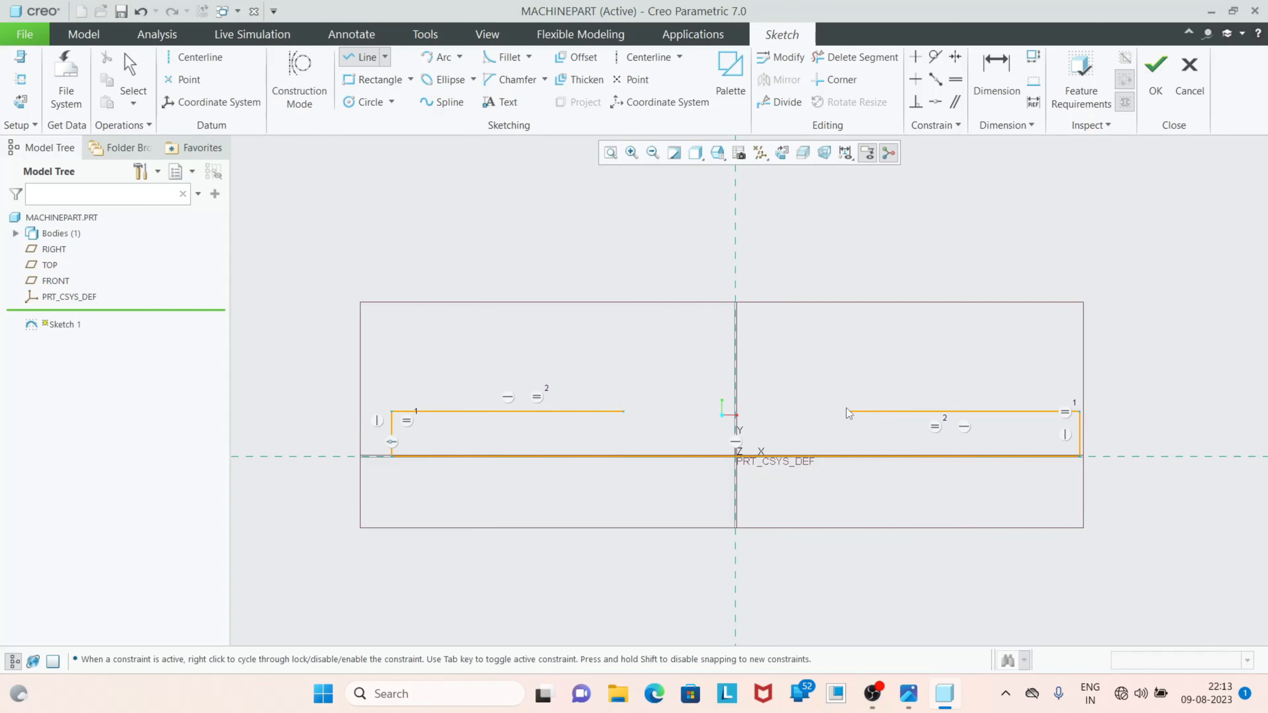
{"action": "middle_click", "coordinate": [489, 419]}
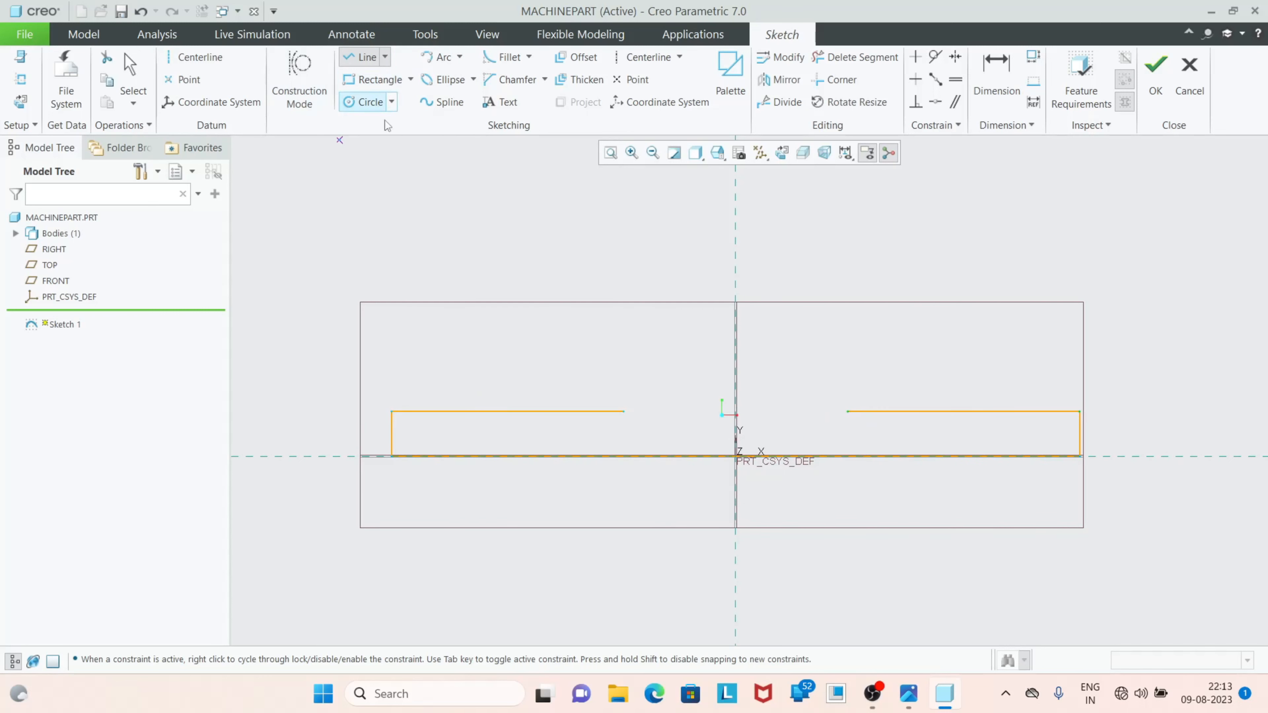
Draw a vertical line up from the inner end of the left horizontal line and set its length to 14 mm
{"action": "left_click", "coordinate": [623, 412]}
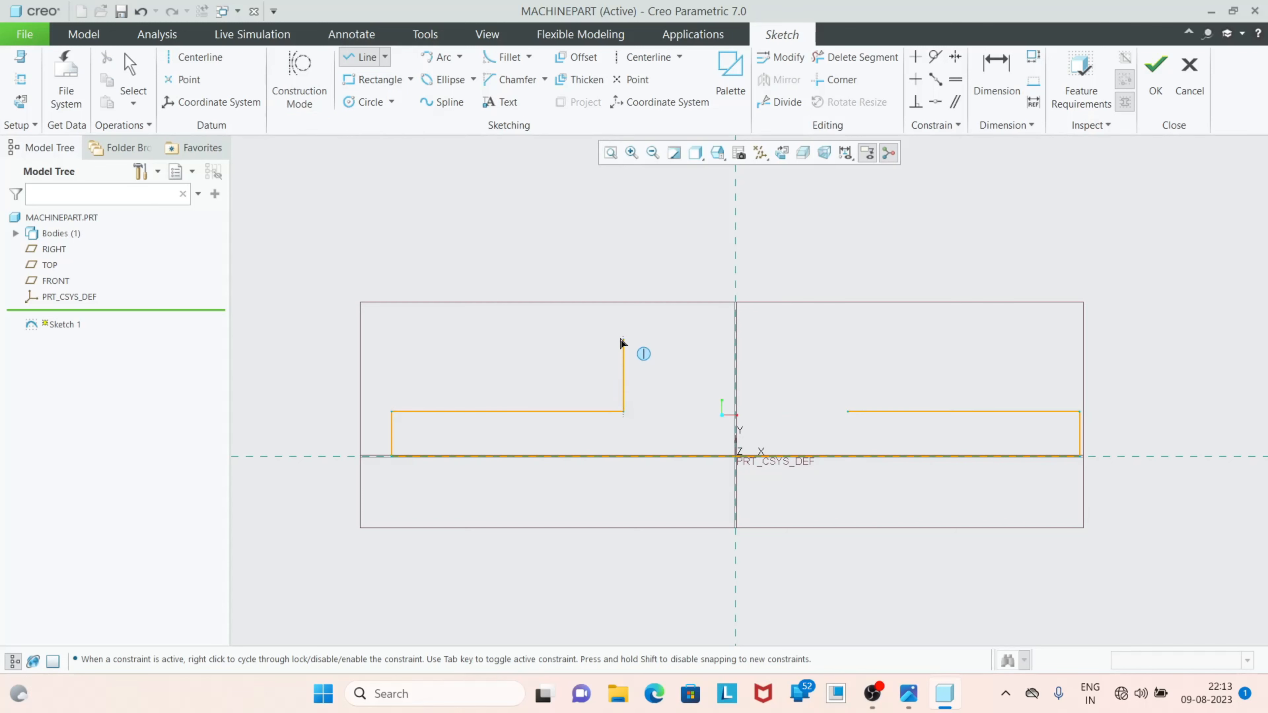
{"action": "left_click", "coordinate": [622, 322]}
{"action": "middle_click", "coordinate": [619, 392]}
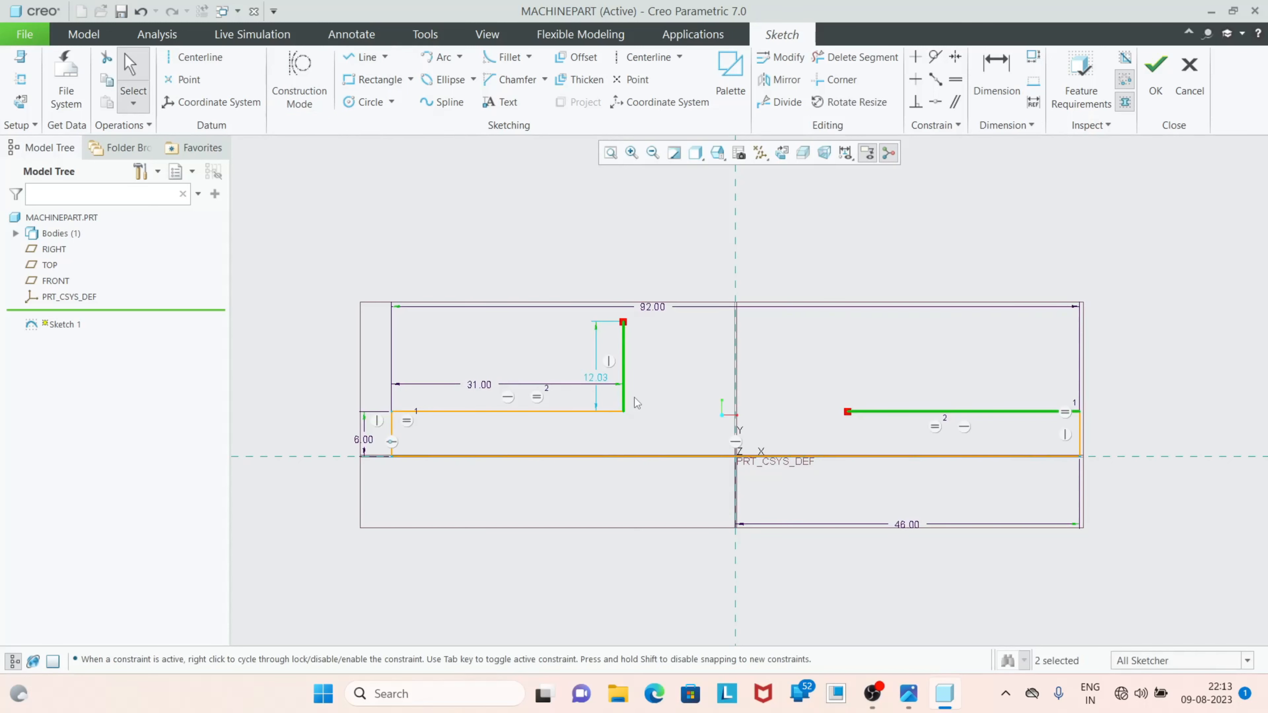
{"action": "double_click", "coordinate": [608, 374]}
{"action": "type", "text": "1"}
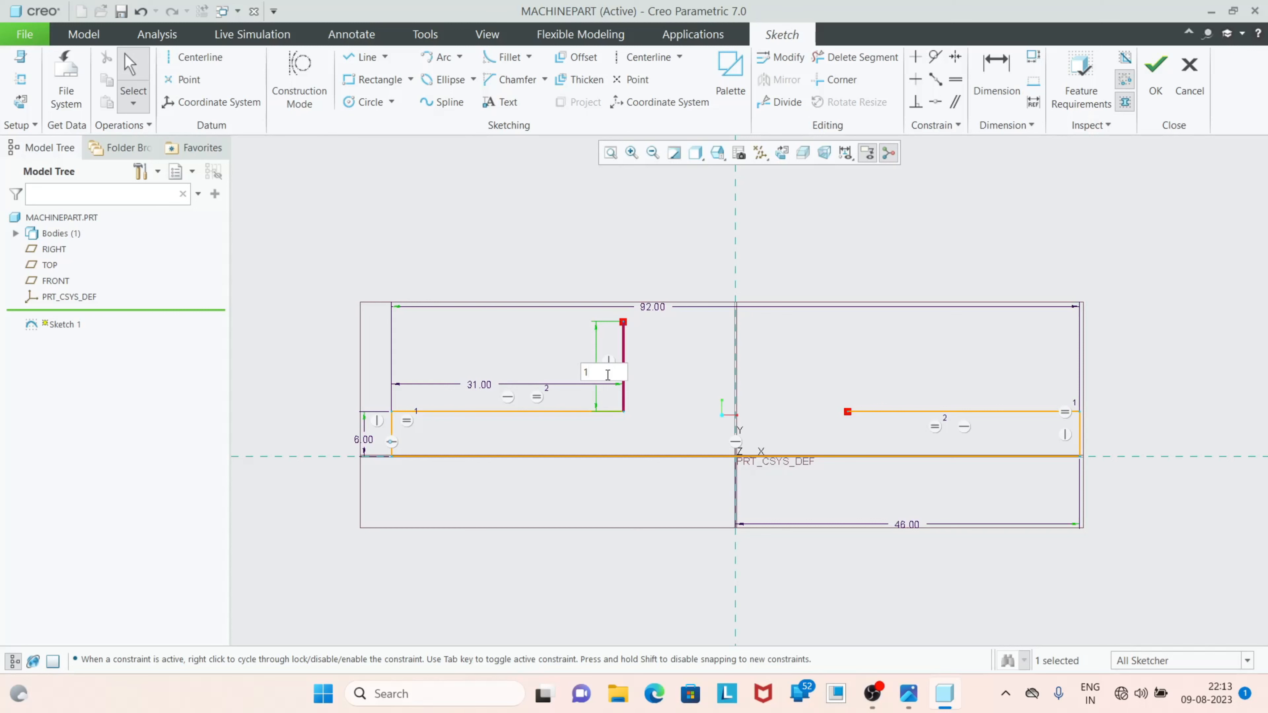
{"action": "type", "text": "4"}
{"action": "key", "text": "Return"}
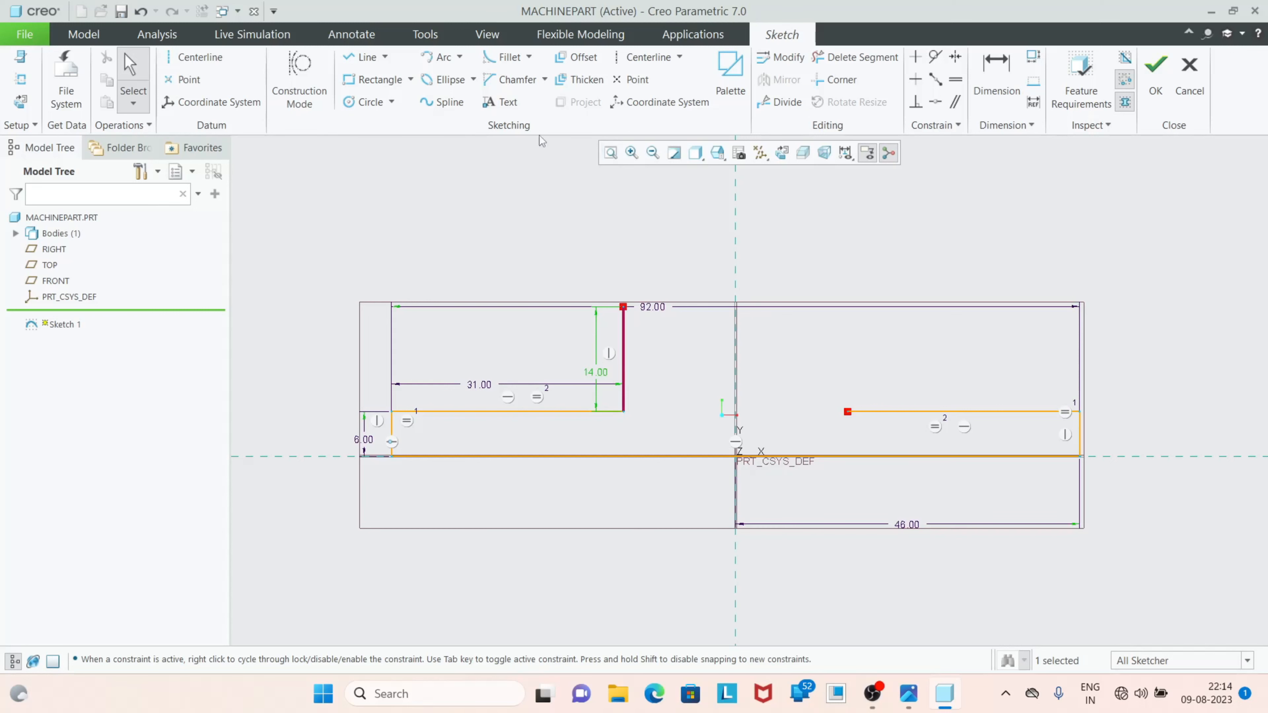
Draw an equal vertical line up from the right horizontal line's inner end and close the profile with a horizontal top line
{"action": "left_click", "coordinate": [362, 56]}
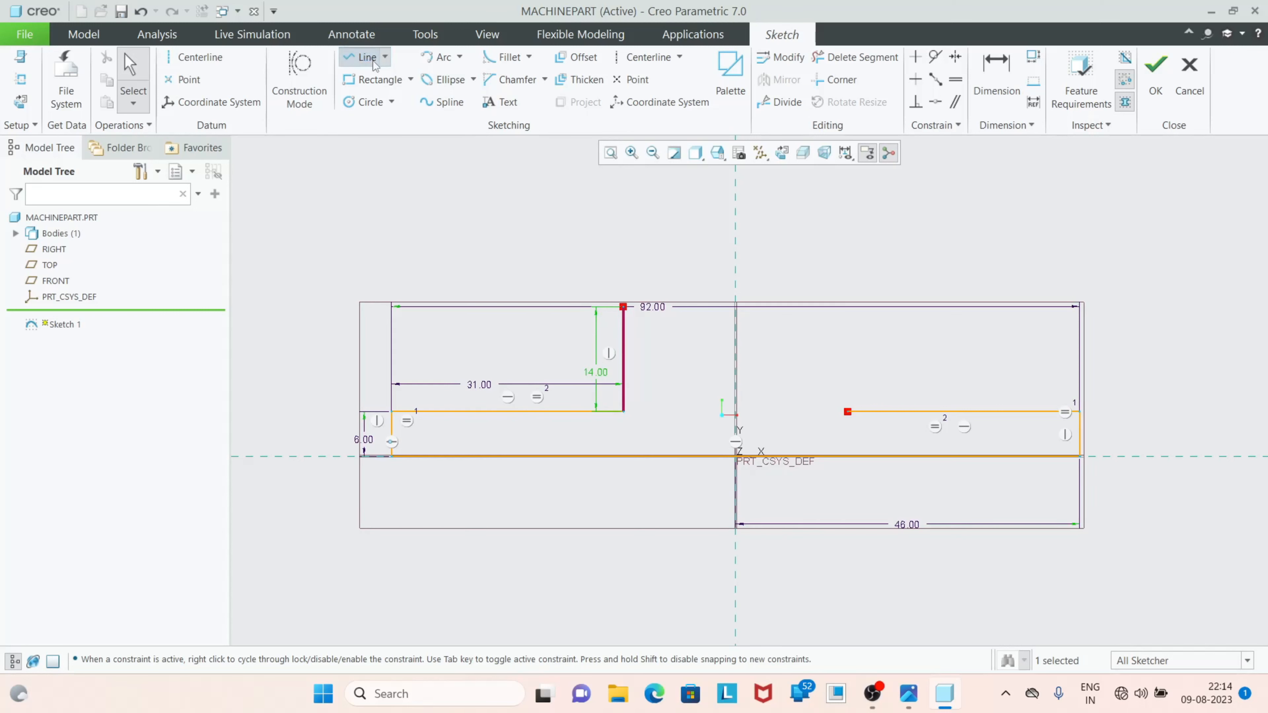
{"action": "left_click", "coordinate": [848, 411]}
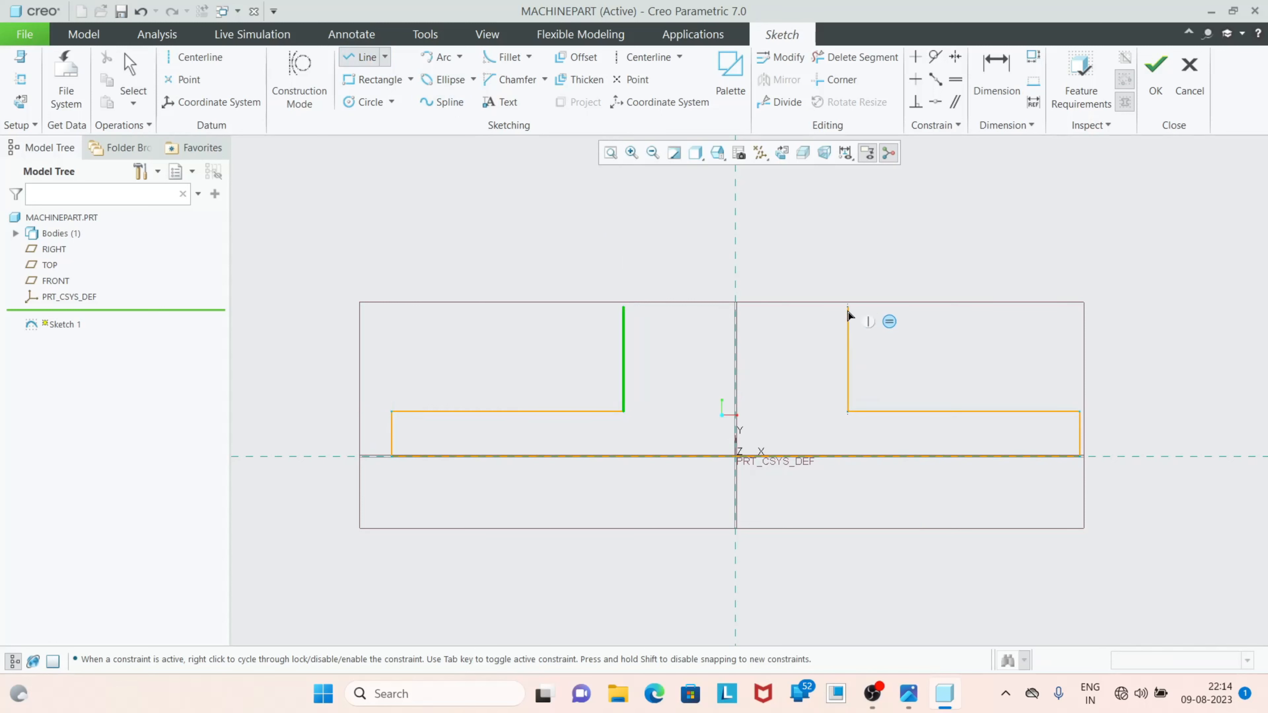
{"action": "left_click", "coordinate": [848, 308]}
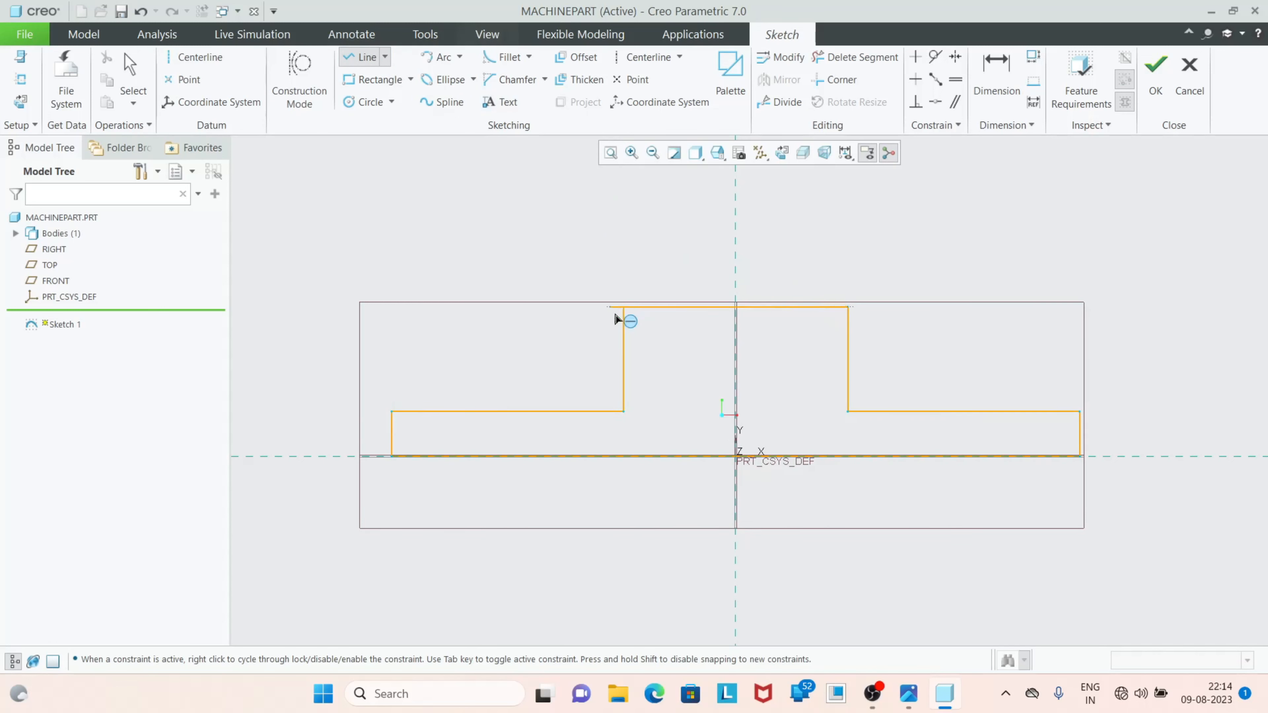
{"action": "left_click", "coordinate": [623, 308]}
{"action": "middle_click", "coordinate": [681, 337]}
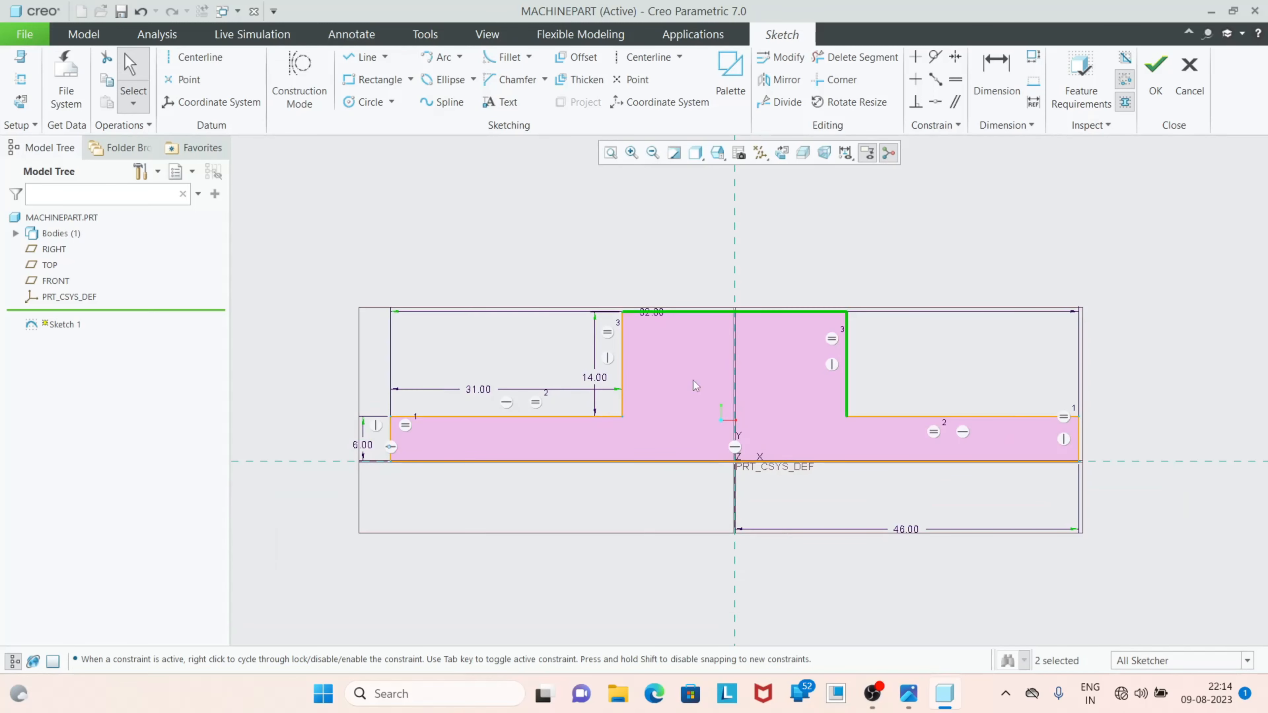
Check the slot in the reference image and draw an inverted U of lines about 20 mm wide and 11 mm tall inside the raised section
{"action": "left_click", "coordinate": [908, 694]}
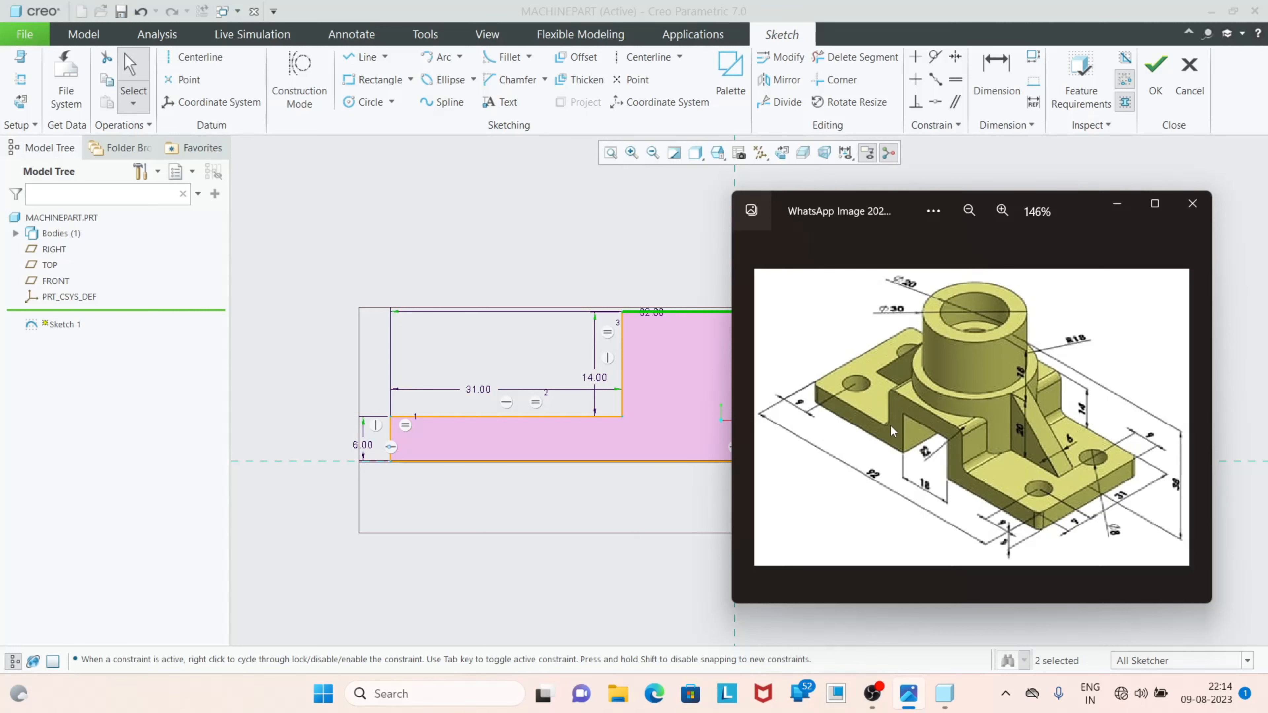
{"action": "left_click", "coordinate": [1117, 205]}
{"action": "left_click", "coordinate": [364, 57]}
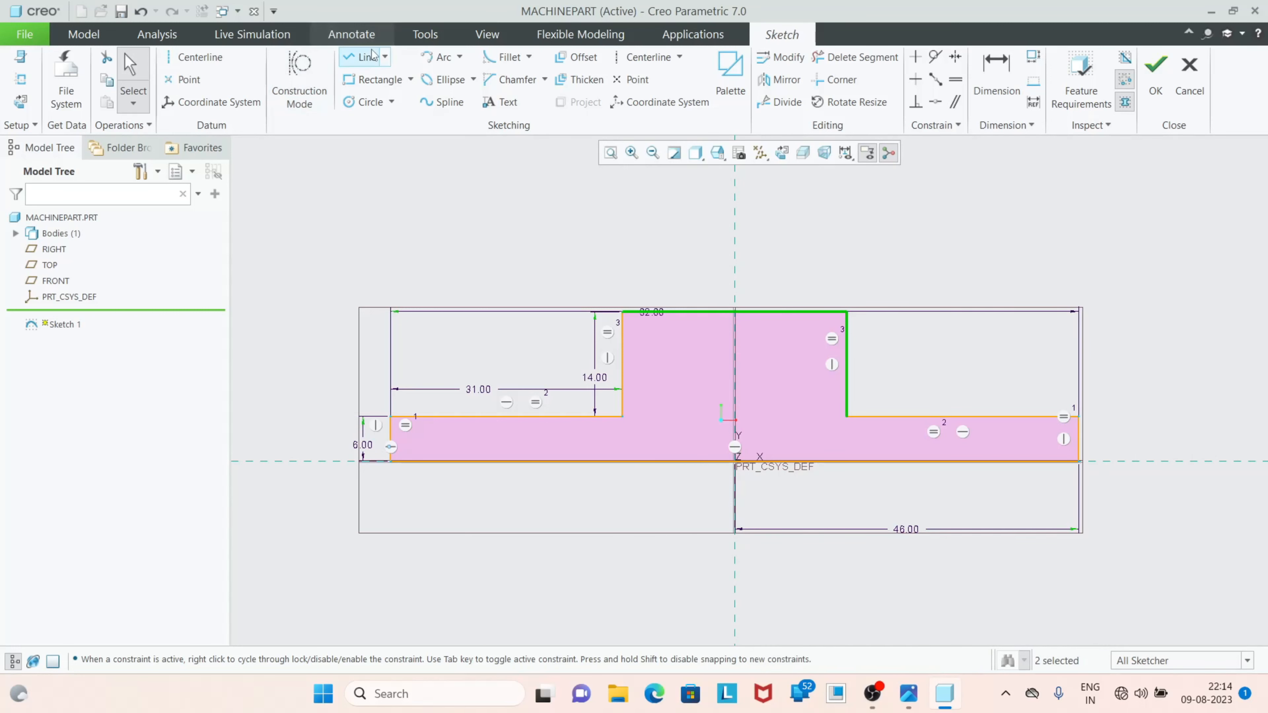
{"action": "scroll", "coordinate": [625, 339], "scroll_direction": "down", "scroll_amount": 2}
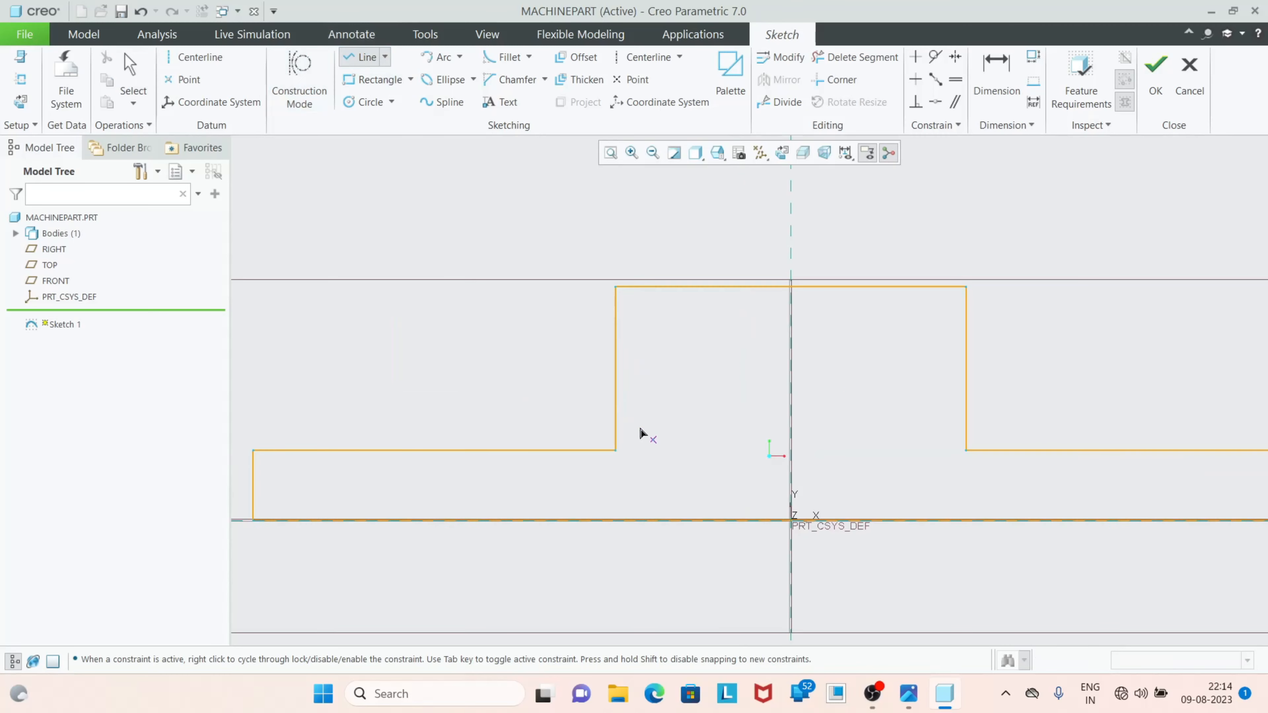
{"action": "left_click", "coordinate": [674, 451]}
{"action": "left_click", "coordinate": [674, 325]}
{"action": "left_click", "coordinate": [910, 325]}
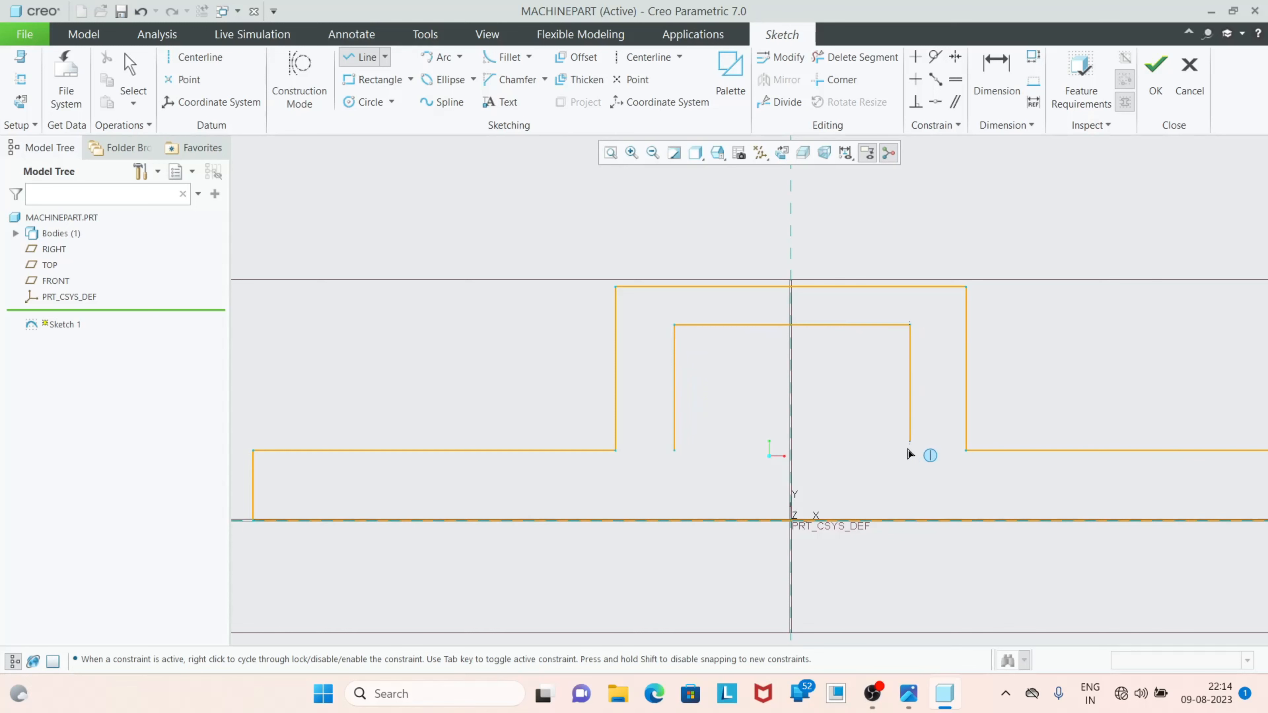
{"action": "left_click", "coordinate": [911, 453]}
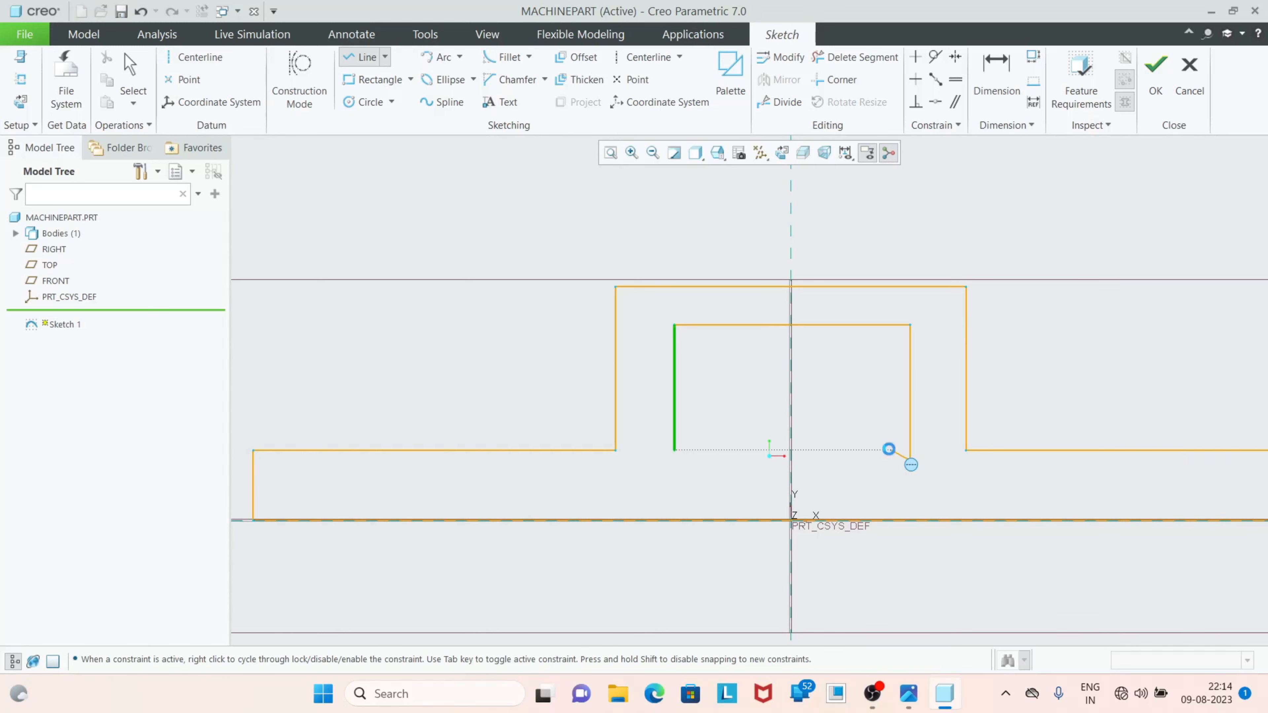
{"action": "middle_click", "coordinate": [884, 450]}
{"action": "scroll", "coordinate": [925, 417], "scroll_direction": "down", "scroll_amount": 2}
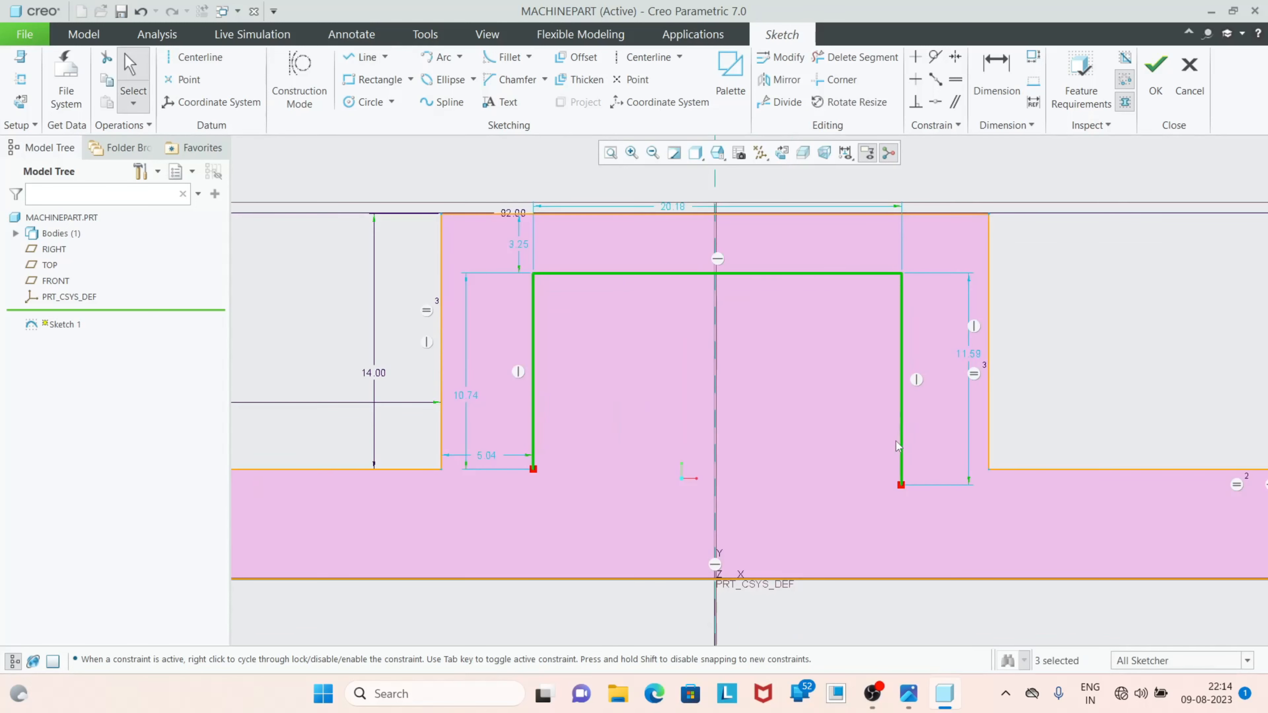
Dimension the distance between the slot's right side and the raised section's right edge and set it to 6 mm
{"action": "left_click", "coordinate": [986, 85]}
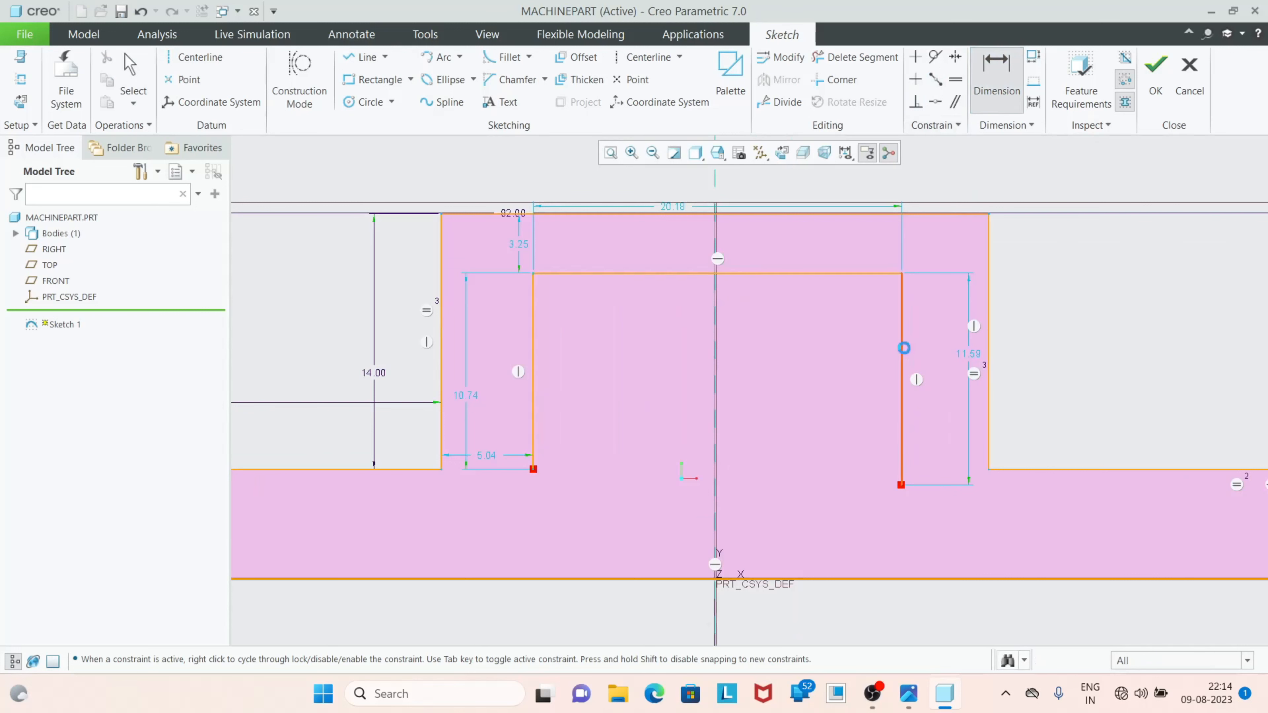
{"action": "left_click", "coordinate": [989, 365]}
{"action": "middle_click", "coordinate": [932, 361]}
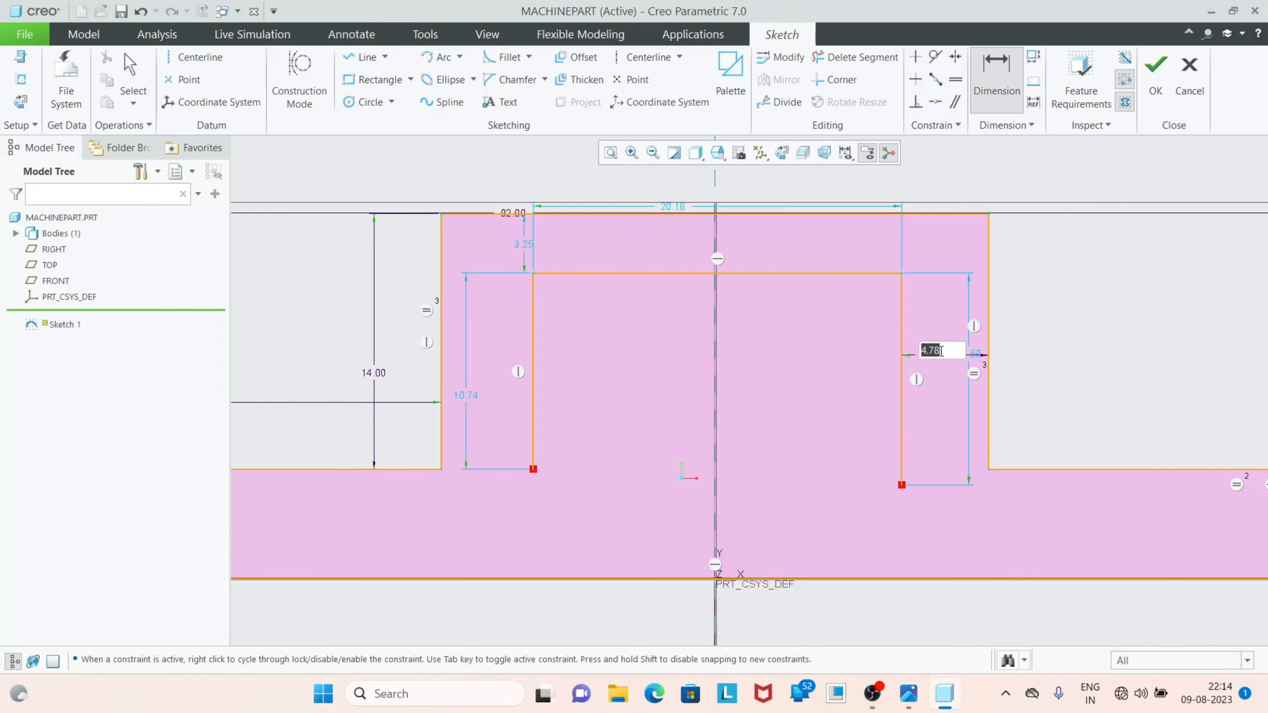
{"action": "type", "text": "6"}
{"action": "key", "text": "Return"}
Dimension the distance between the slot's top line and the profile's top edge and set it to 6 mm
{"action": "left_click", "coordinate": [751, 272]}
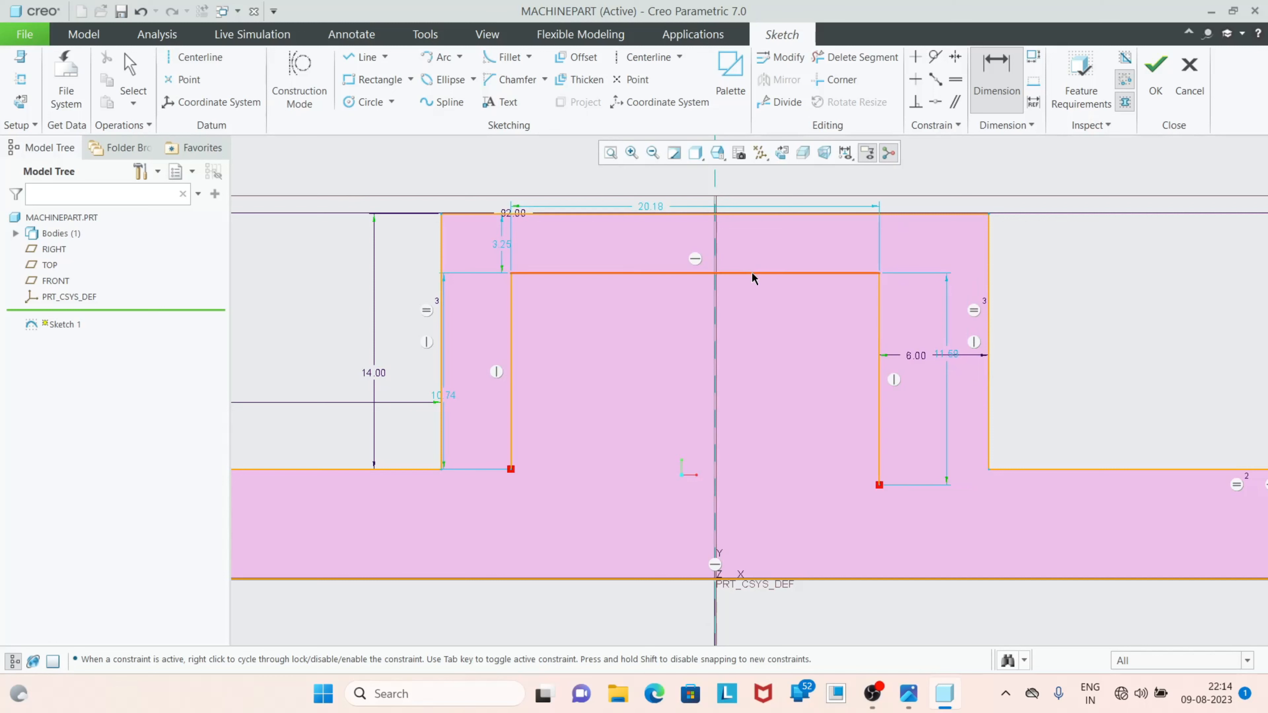
{"action": "left_click", "coordinate": [754, 215]}
{"action": "middle_click", "coordinate": [765, 238]}
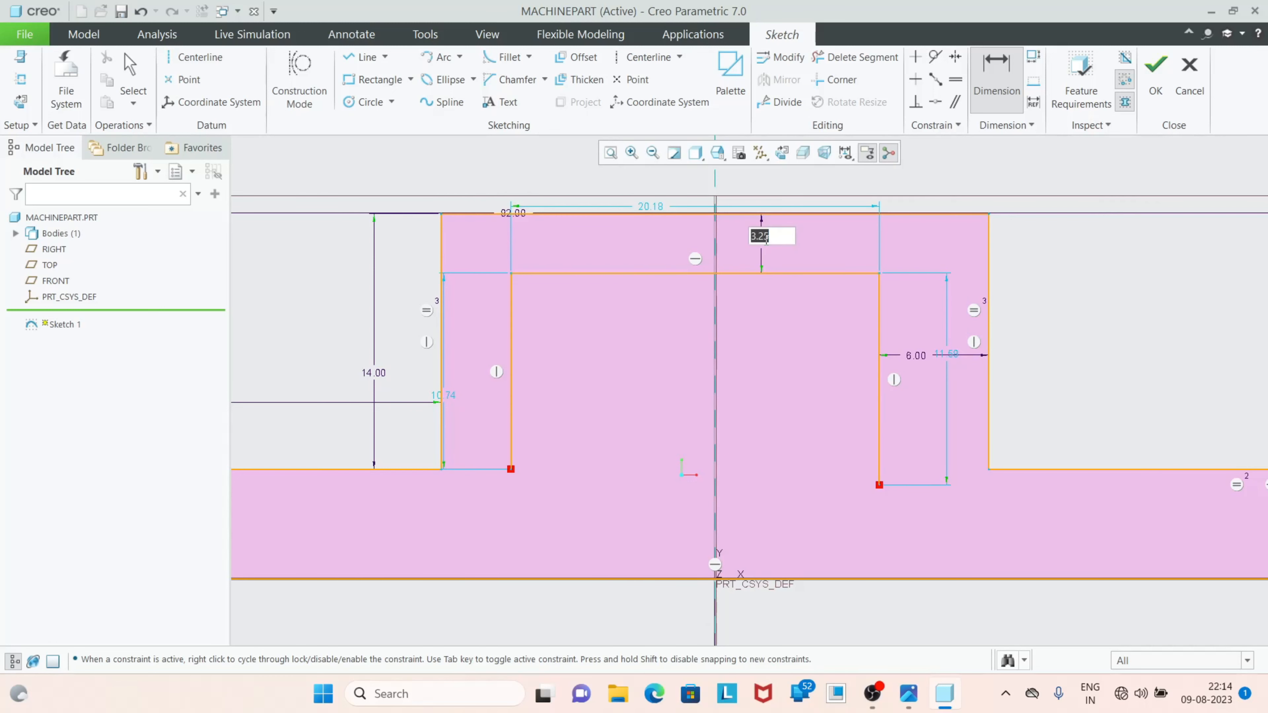
{"action": "type", "text": "6"}
{"action": "key", "text": "Return"}
Dimension the distance between the slot's left side and the raised section's left edge and set it to 6 mm
{"action": "left_click", "coordinate": [441, 419]}
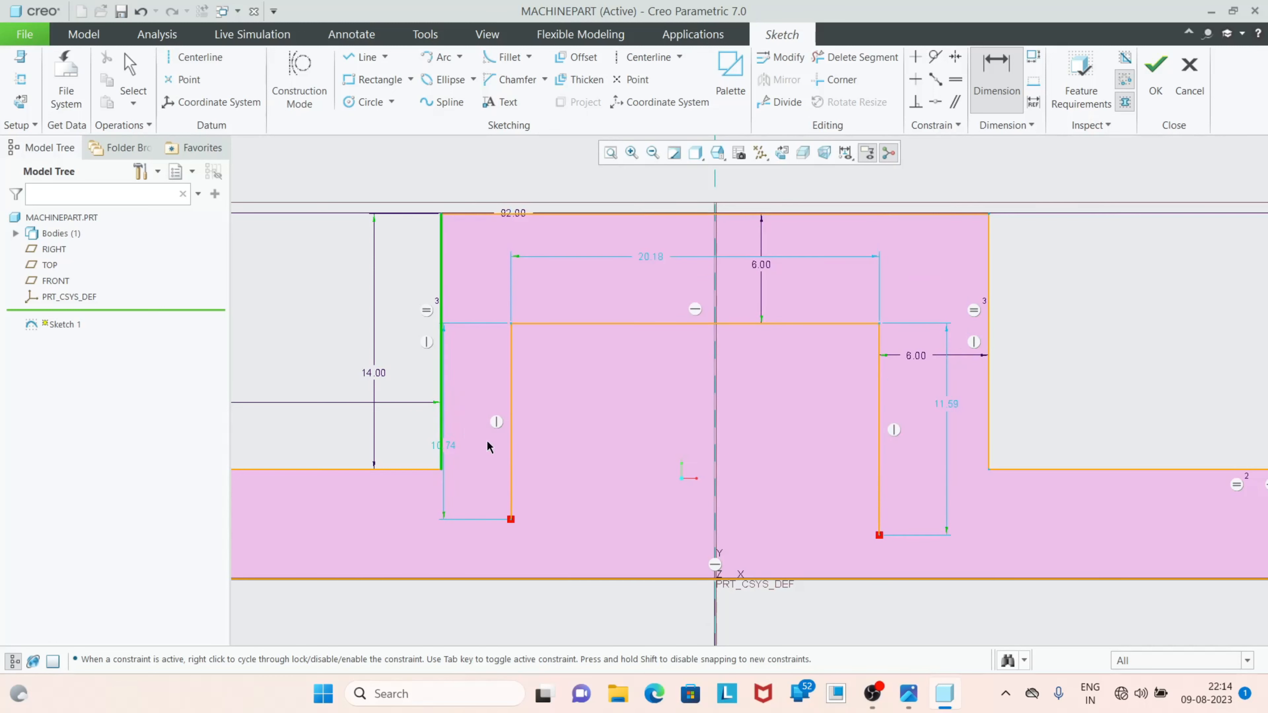
{"action": "left_click", "coordinate": [510, 425]}
{"action": "middle_click", "coordinate": [500, 398]}
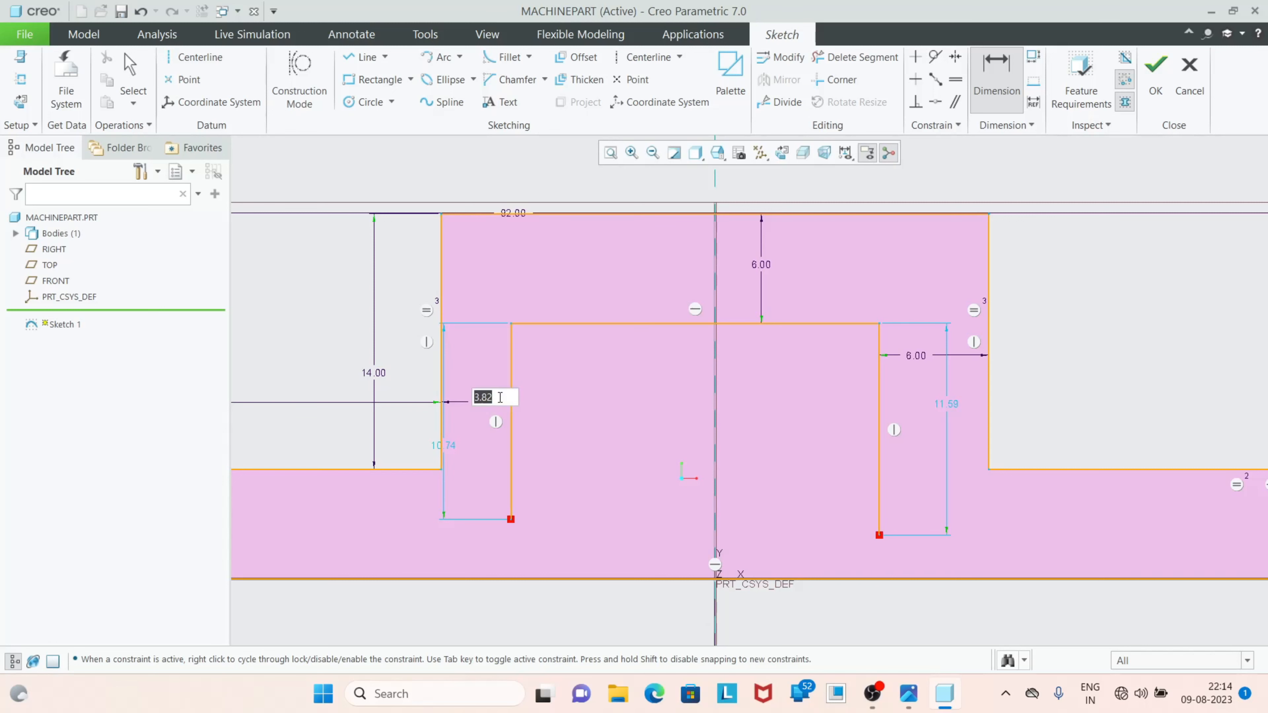
{"action": "type", "text": "6"}
{"action": "key", "text": "Return"}
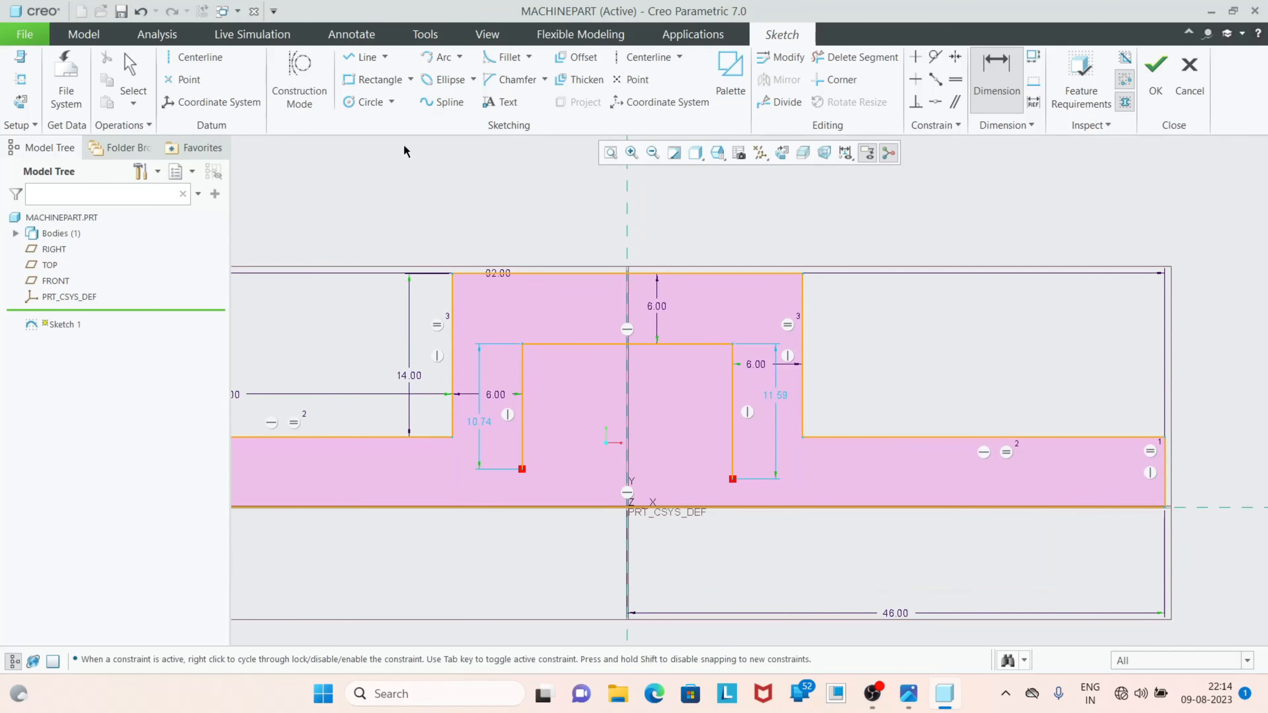
Extend both vertical sides of the slot down to the base line with vertical lines
{"action": "left_click", "coordinate": [367, 58]}
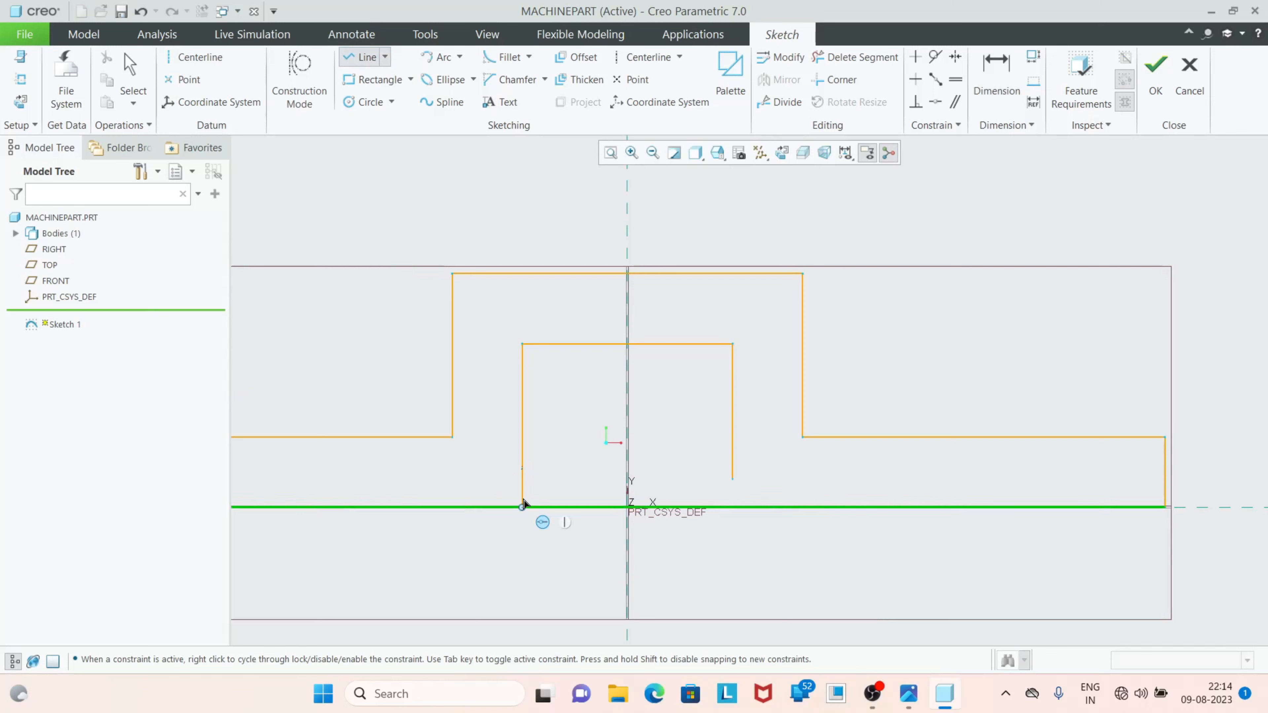
{"action": "left_click", "coordinate": [732, 480]}
{"action": "left_click", "coordinate": [733, 506]}
{"action": "middle_click", "coordinate": [929, 155]}
{"action": "middle_click", "coordinate": [929, 155]}
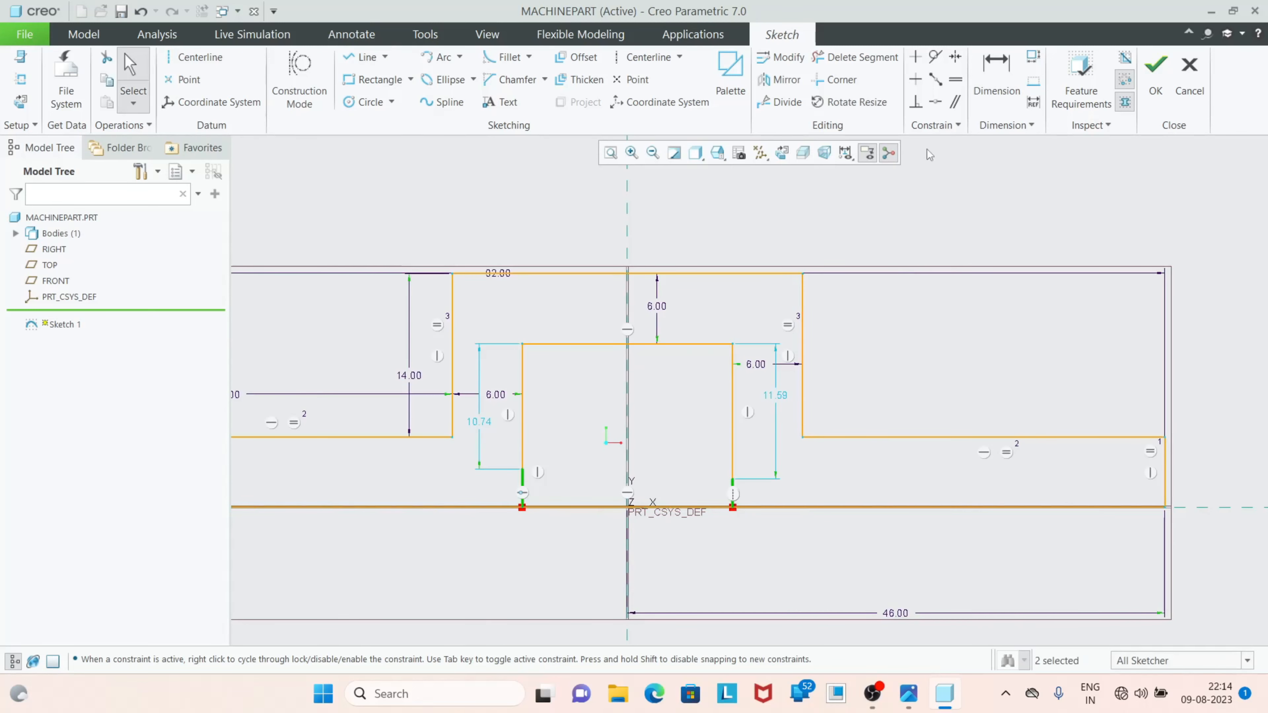
Trim away the base line segment between the two sides of the slot
{"action": "left_click", "coordinate": [864, 57]}
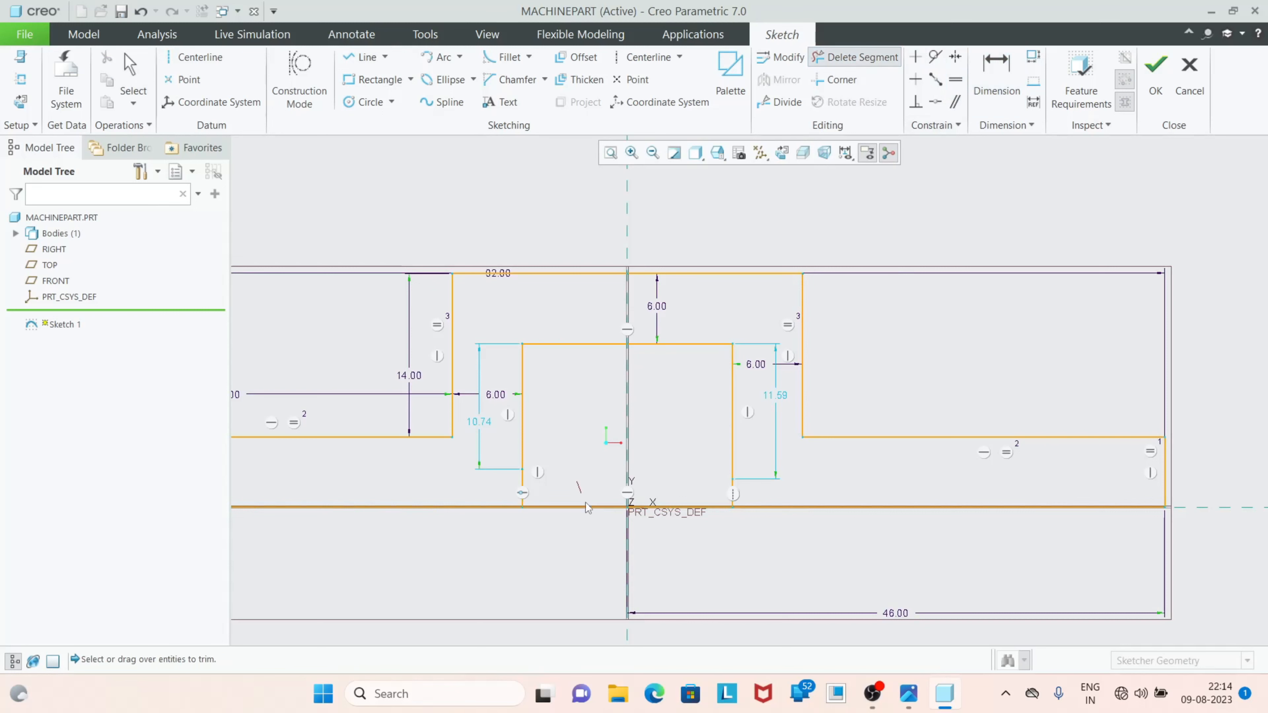
{"action": "left_click_drag", "start_coordinate": [588, 507], "coordinate": [602, 526]}
{"action": "middle_click", "coordinate": [602, 527]}
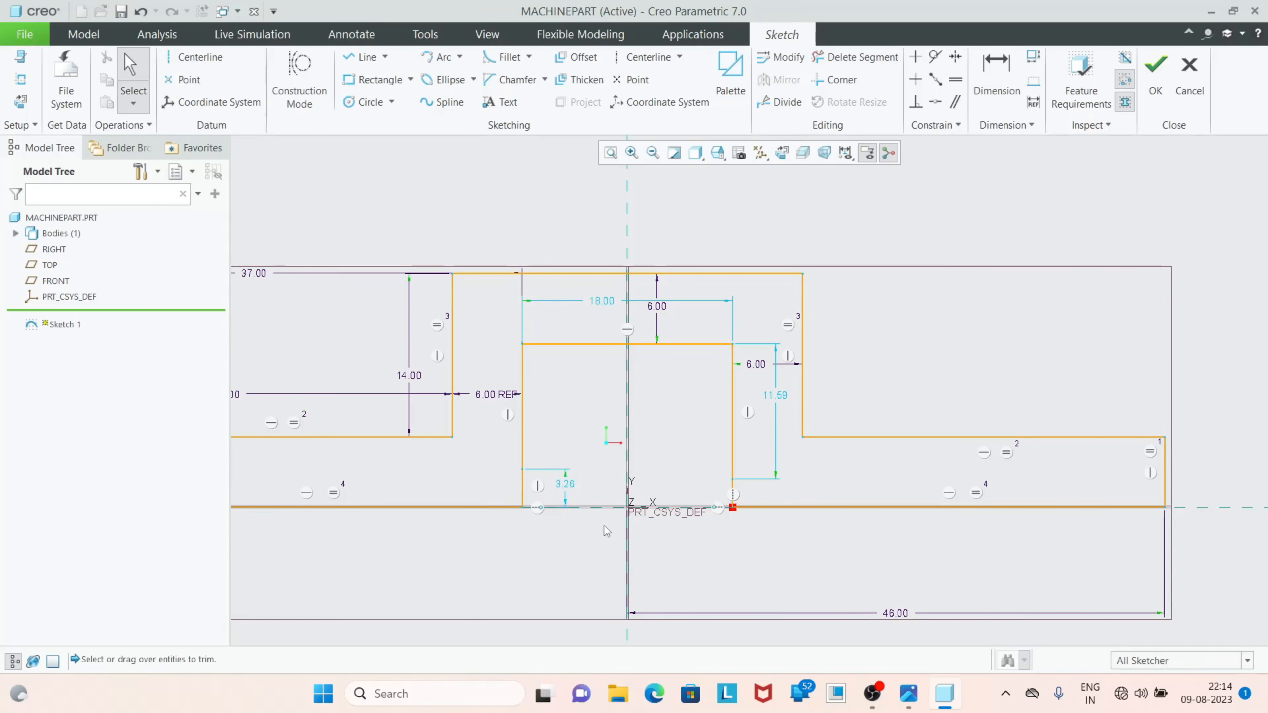
Turn the sketch to an angled view and switch off the display of all datum features
{"action": "scroll", "coordinate": [612, 524], "scroll_direction": "up", "scroll_amount": 2}
{"action": "scroll", "coordinate": [619, 524], "scroll_direction": "up", "scroll_amount": 4}
{"action": "left_click_drag", "start_coordinate": [637, 392], "coordinate": [697, 487]}
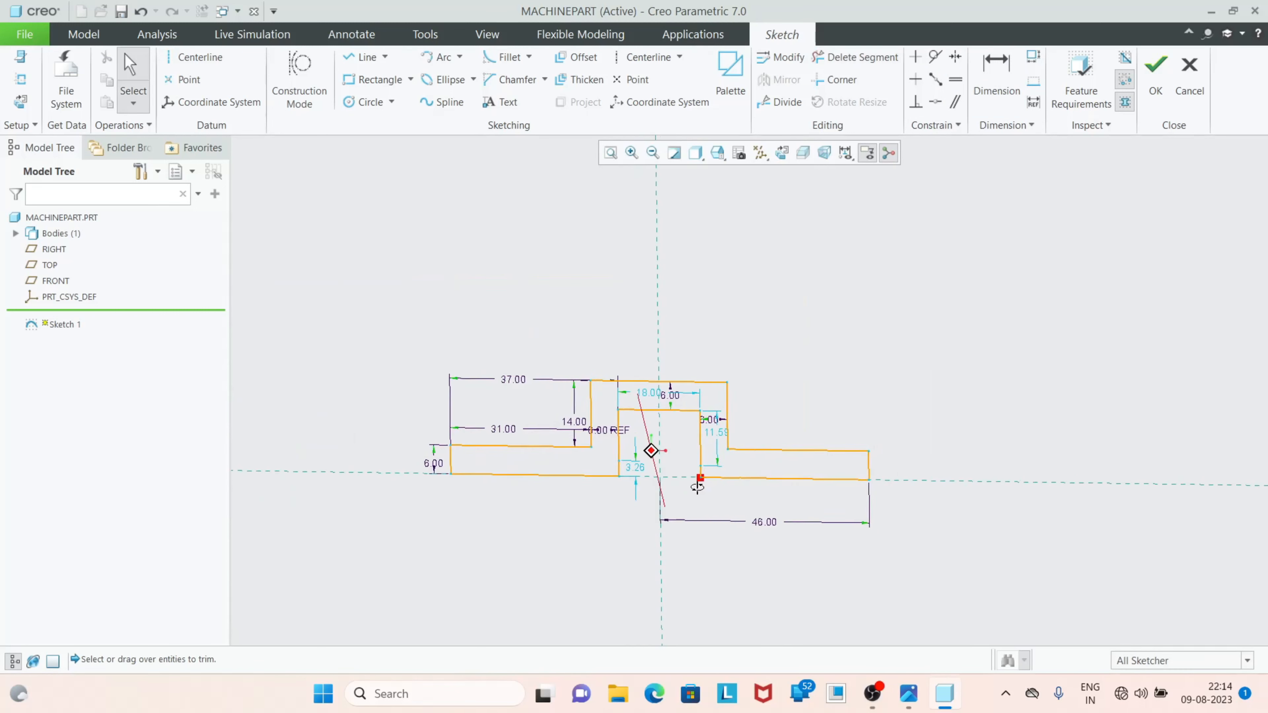
{"action": "middle_click_drag", "start_coordinate": [698, 487], "coordinate": [663, 392]}
{"action": "scroll", "coordinate": [662, 387], "scroll_direction": "down", "scroll_amount": 4}
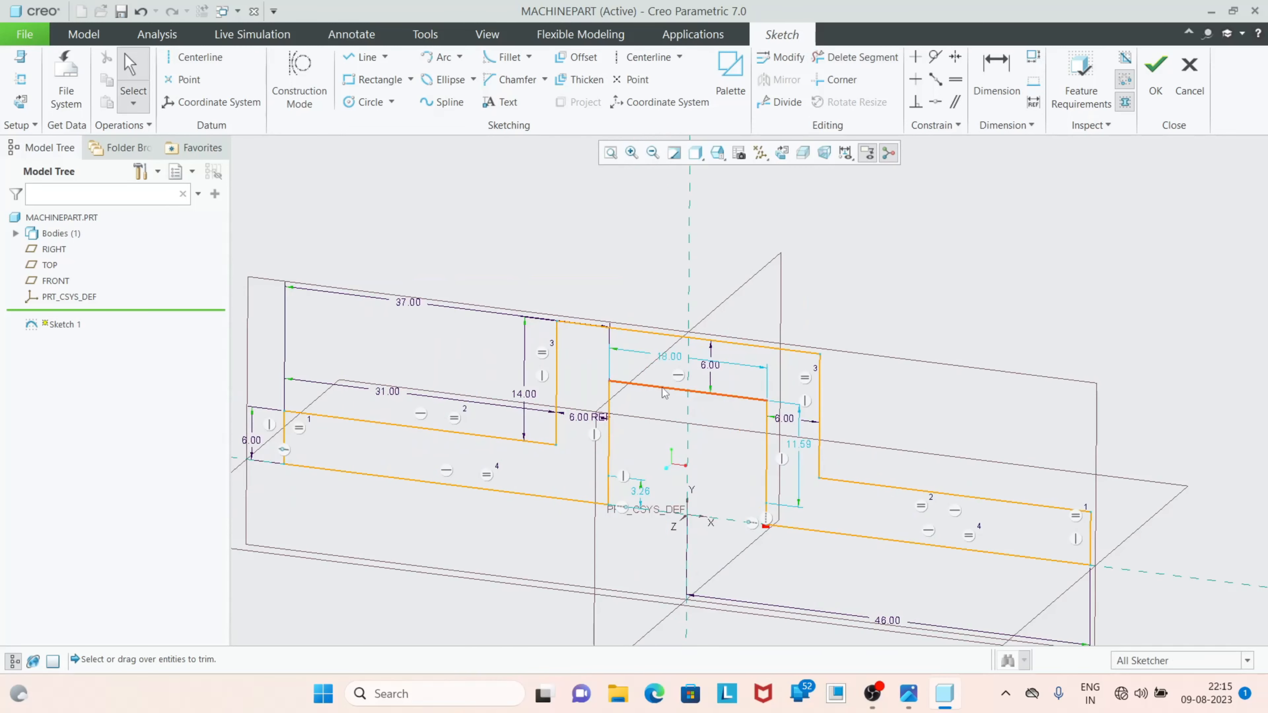
{"action": "left_click", "coordinate": [762, 159]}
{"action": "left_click", "coordinate": [761, 173]}
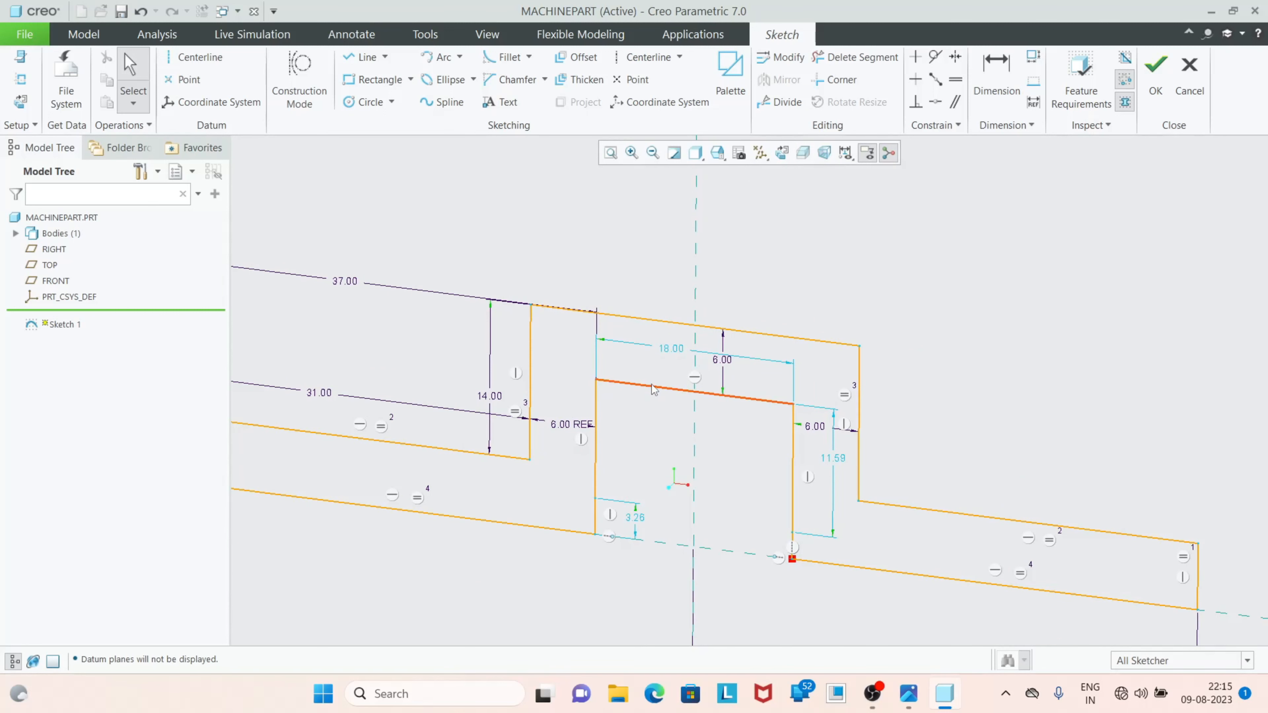
Check the slot dimensions in the reference image and switch the display of all datum features back on
{"action": "left_click", "coordinate": [908, 693]}
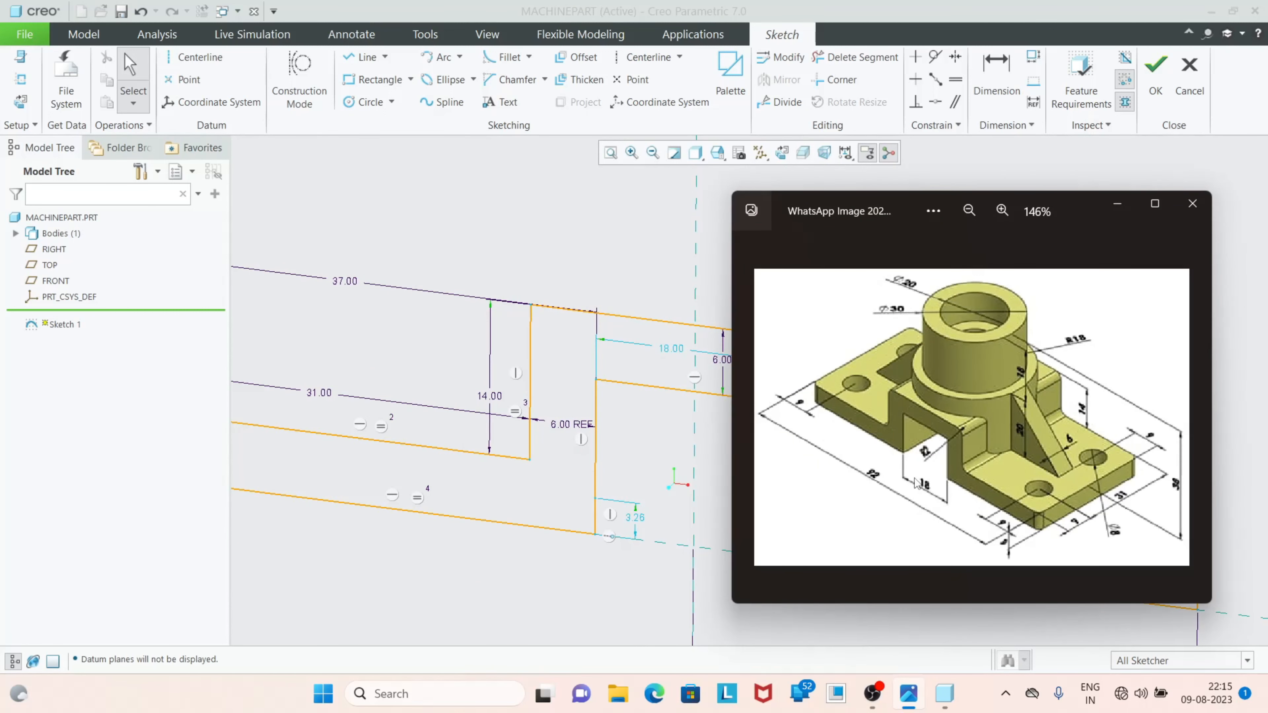
{"action": "left_click", "coordinate": [1117, 208]}
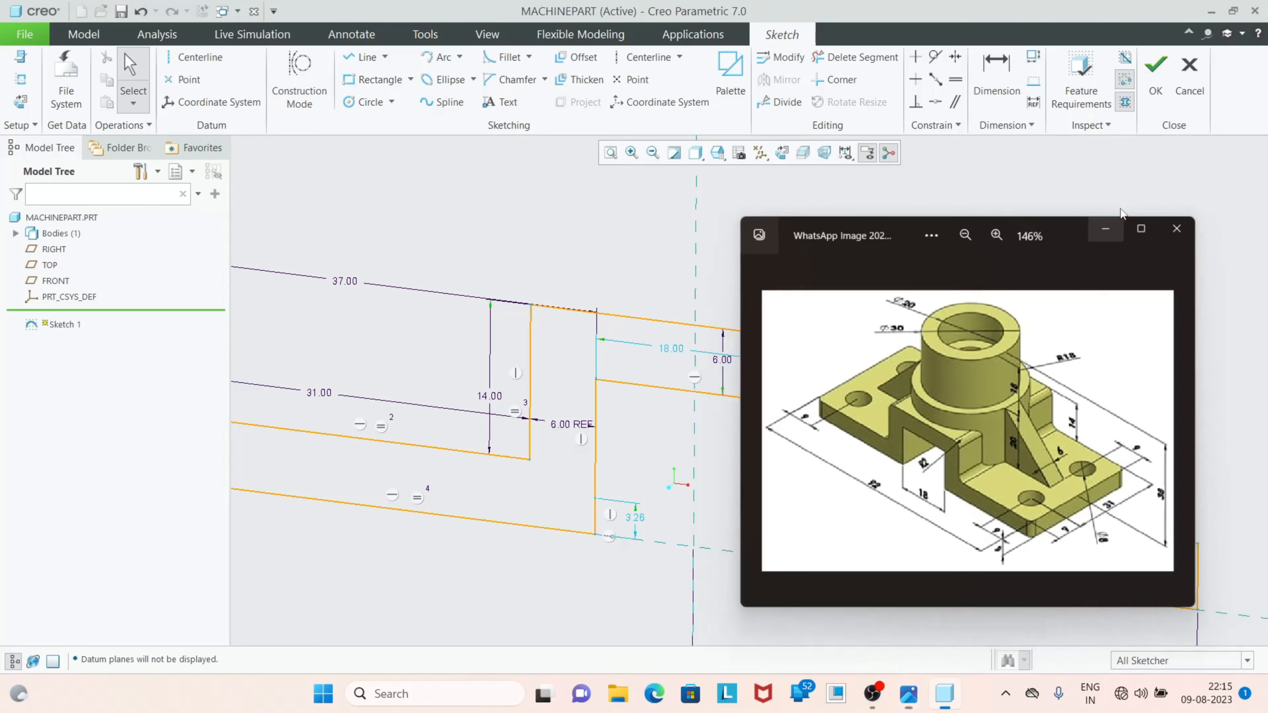
{"action": "scroll", "coordinate": [745, 459], "scroll_direction": "down", "scroll_amount": 2}
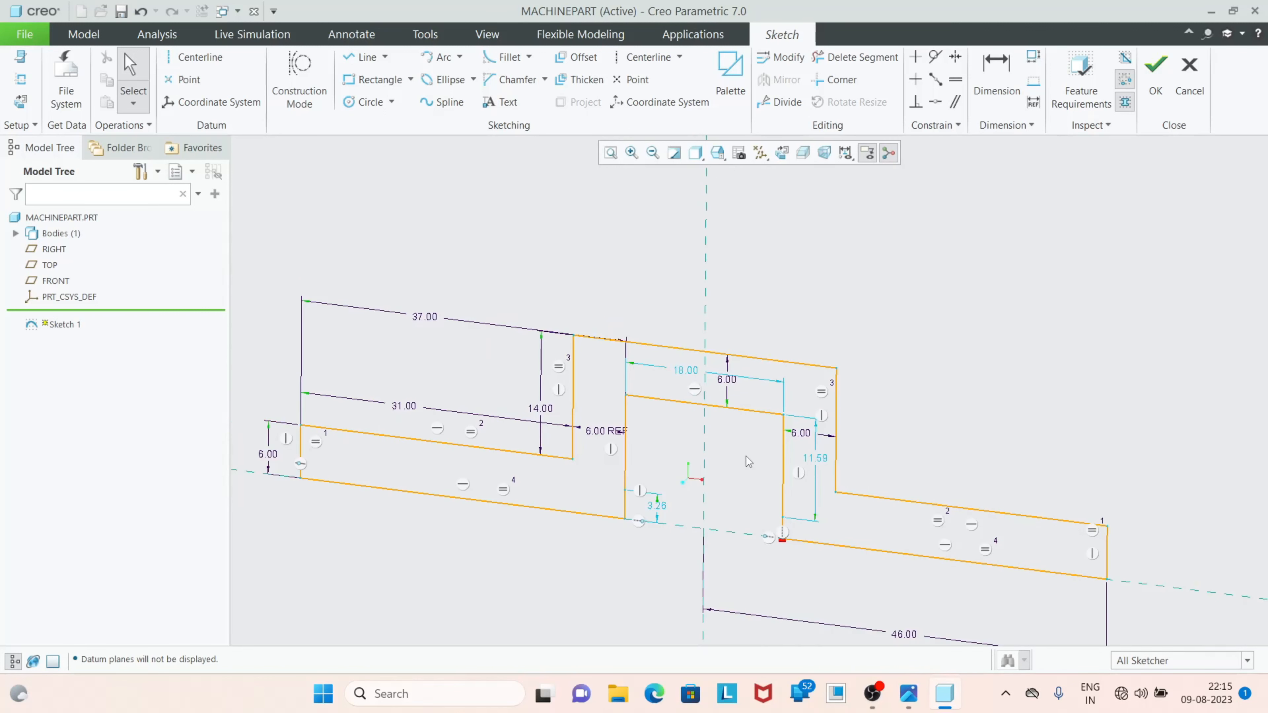
{"action": "left_click", "coordinate": [760, 152]}
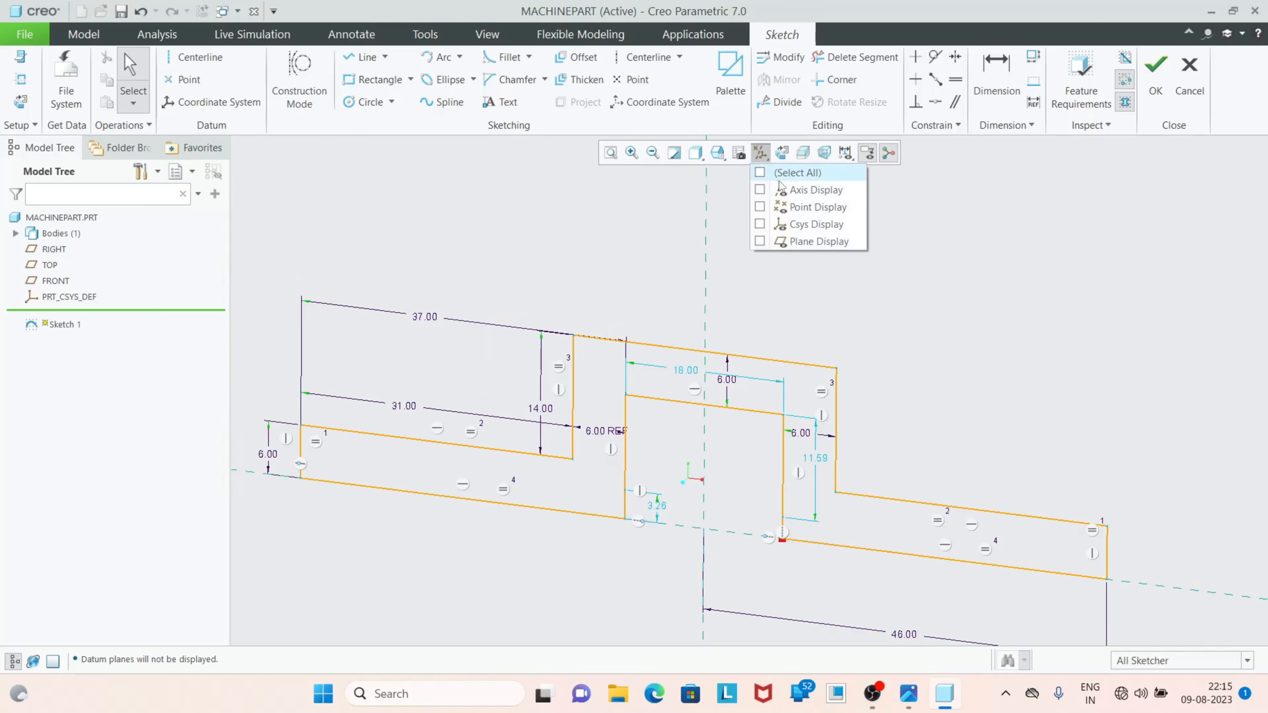
{"action": "left_click", "coordinate": [781, 173]}
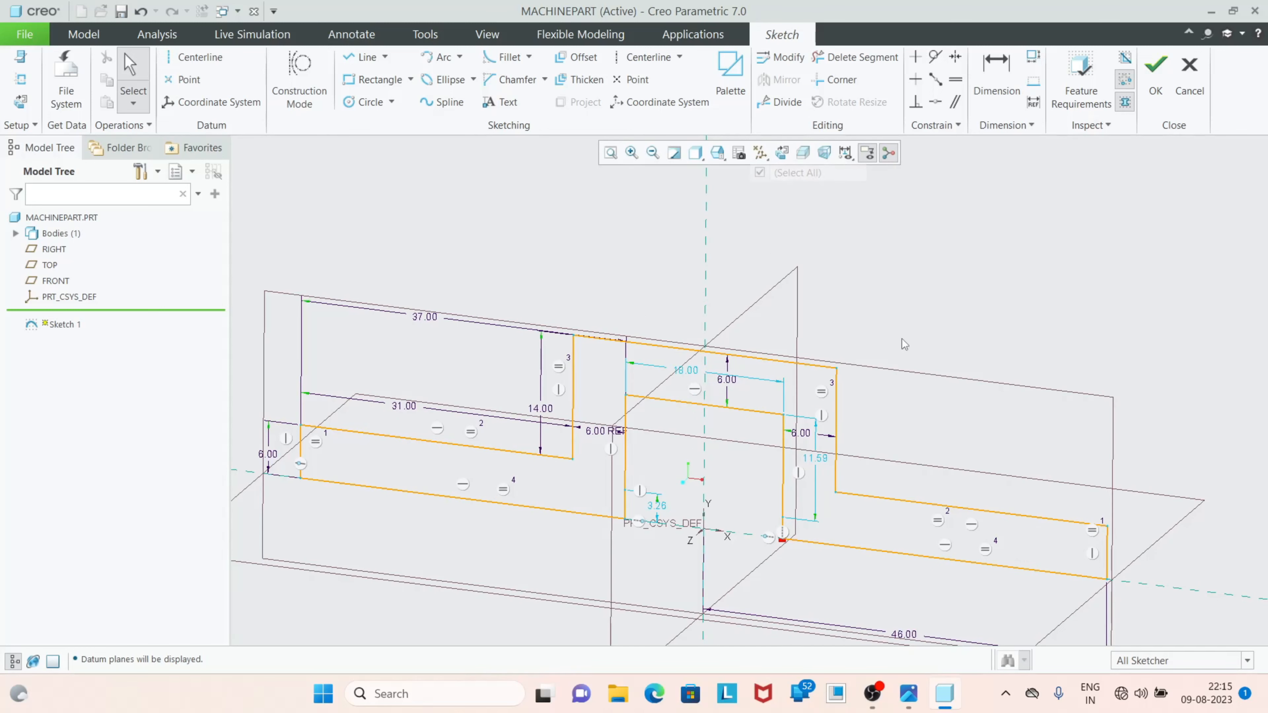
{"action": "scroll", "coordinate": [779, 427], "scroll_direction": "up", "scroll_amount": 2}
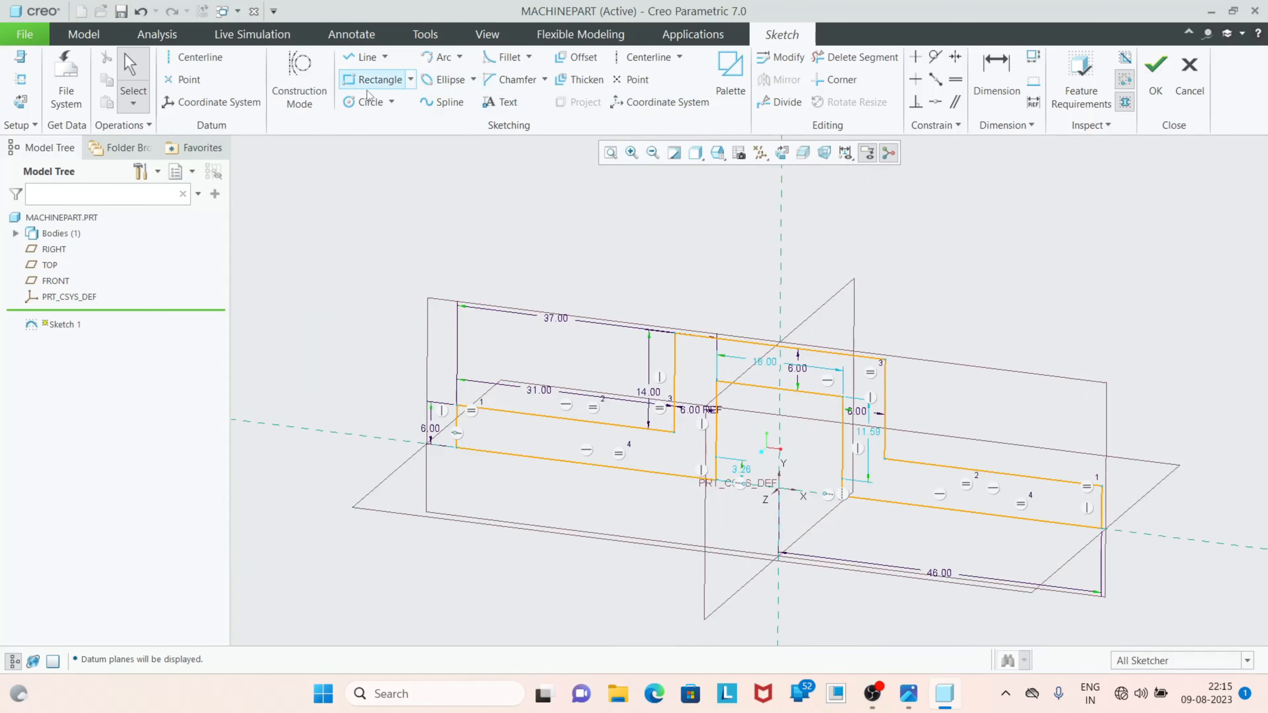
Finish the base profile sketch and dismiss the close-loop question without choosing an answer
{"action": "left_click", "coordinate": [1155, 75]}
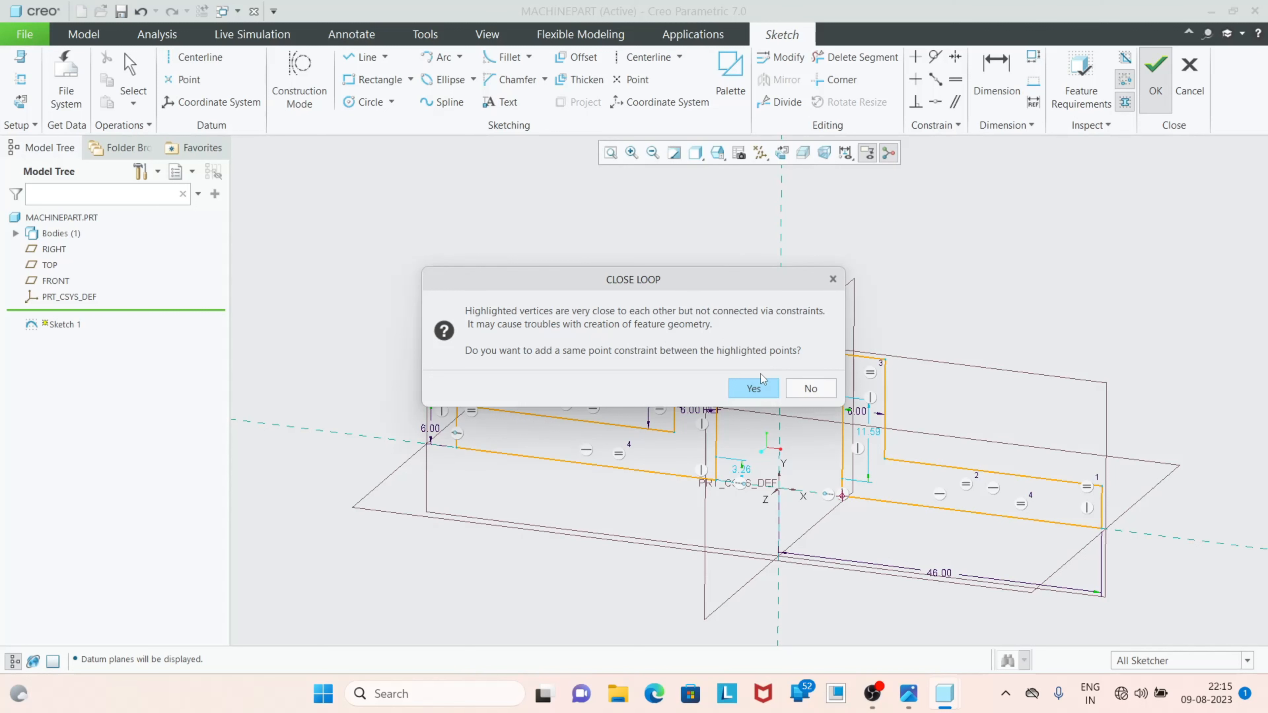
{"action": "left_click", "coordinate": [833, 279]}
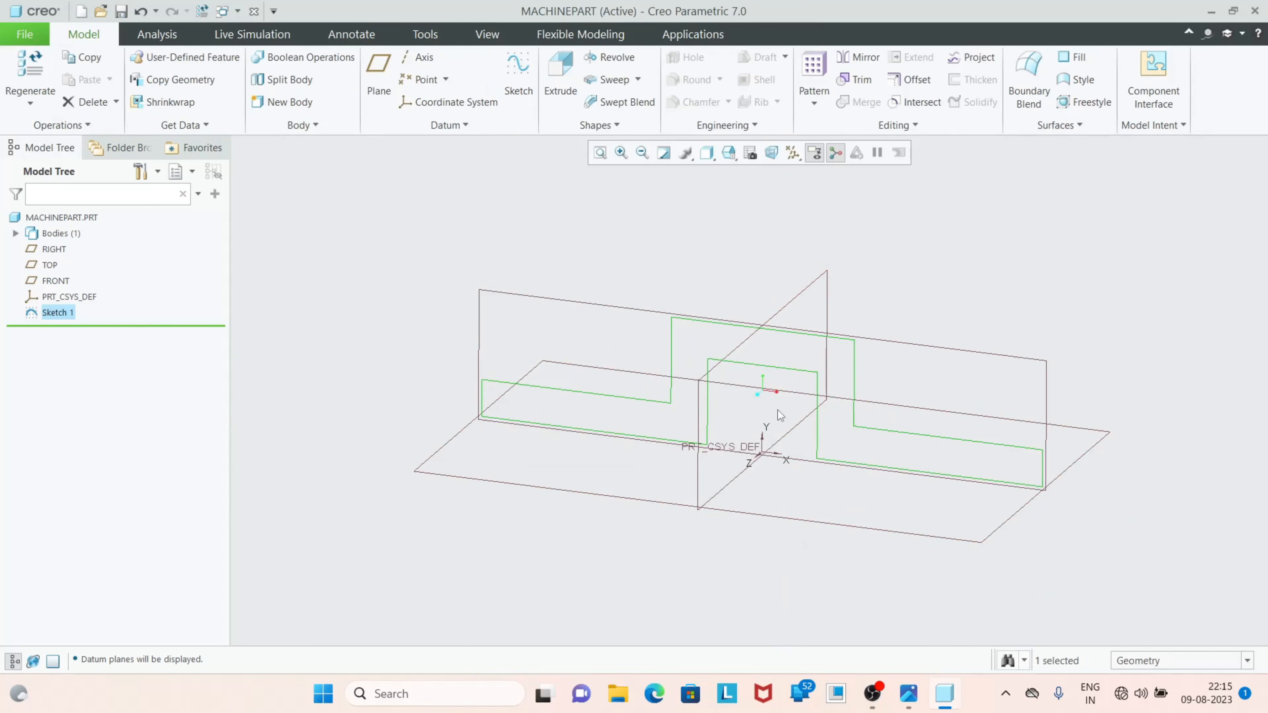
{"action": "middle_click_drag", "start_coordinate": [778, 411], "coordinate": [802, 381]}
Redefine the base profile sketch, join the base line and the vertical side at the slot's lower-right corner with Corner trim, and accept it
{"action": "left_click", "coordinate": [58, 312]}
{"action": "left_click", "coordinate": [87, 267]}
{"action": "left_click", "coordinate": [782, 153]}
{"action": "scroll", "coordinate": [826, 460], "scroll_direction": "down", "scroll_amount": 10}
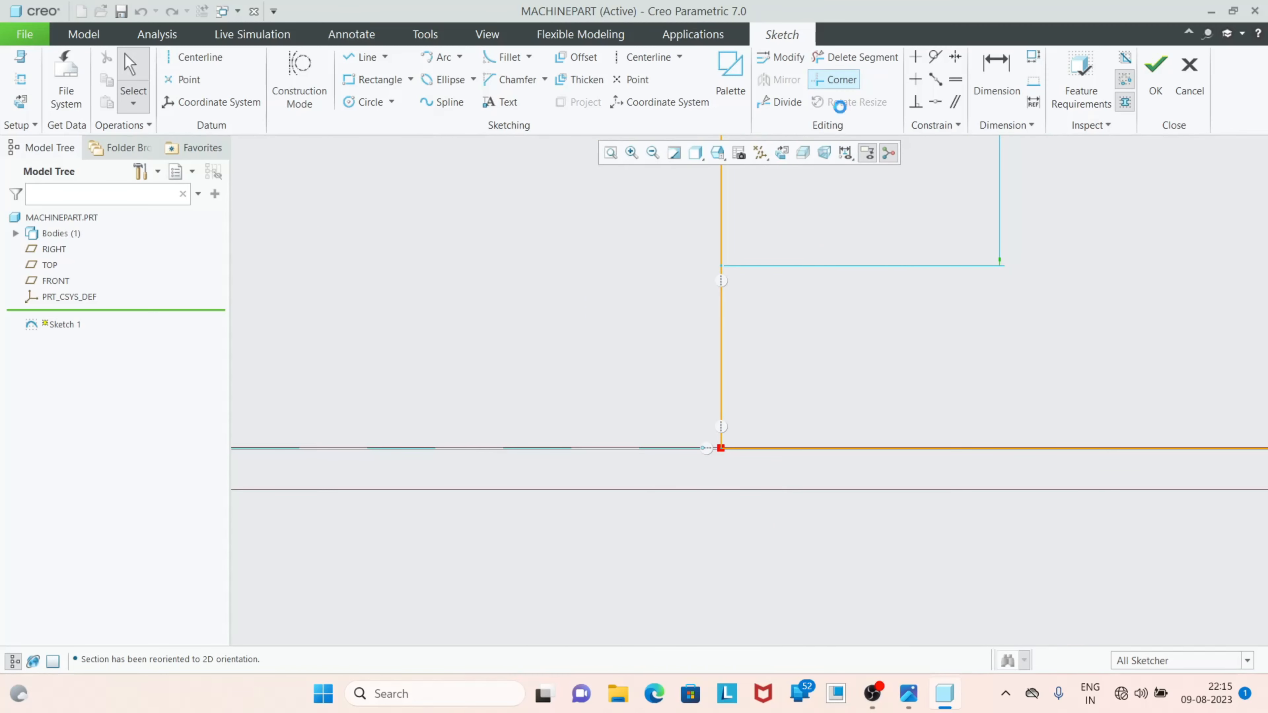
{"action": "left_click", "coordinate": [839, 82]}
{"action": "left_click", "coordinate": [768, 443]}
{"action": "left_click", "coordinate": [719, 382]}
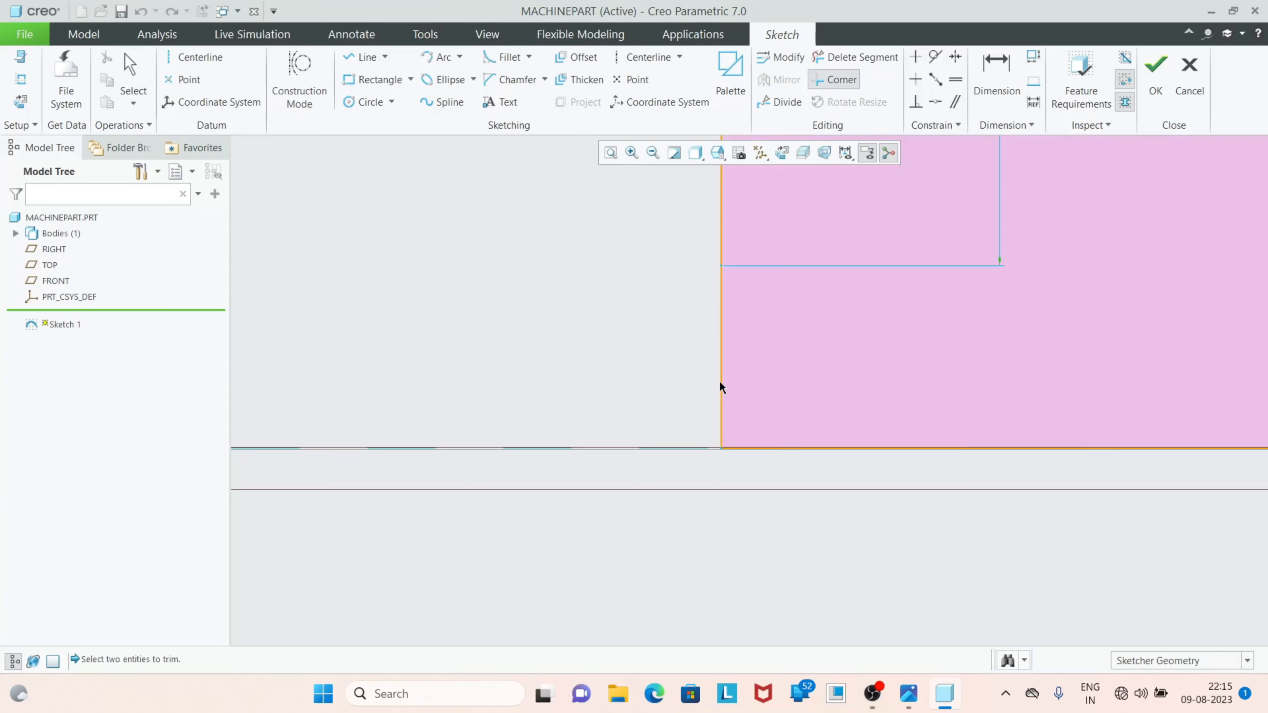
{"action": "scroll", "coordinate": [747, 415], "scroll_direction": "up", "scroll_amount": 10}
{"action": "scroll", "coordinate": [673, 464], "scroll_direction": "up", "scroll_amount": 2}
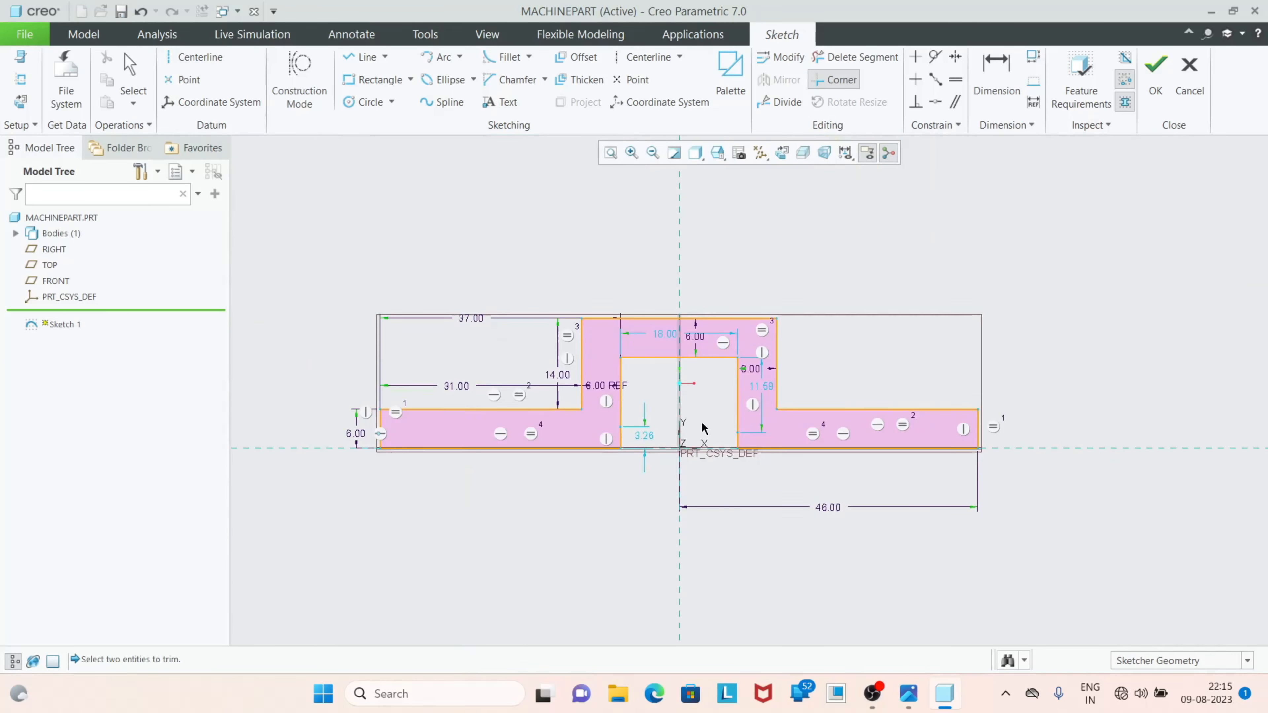
{"action": "scroll", "coordinate": [631, 427], "scroll_direction": "down", "scroll_amount": 1}
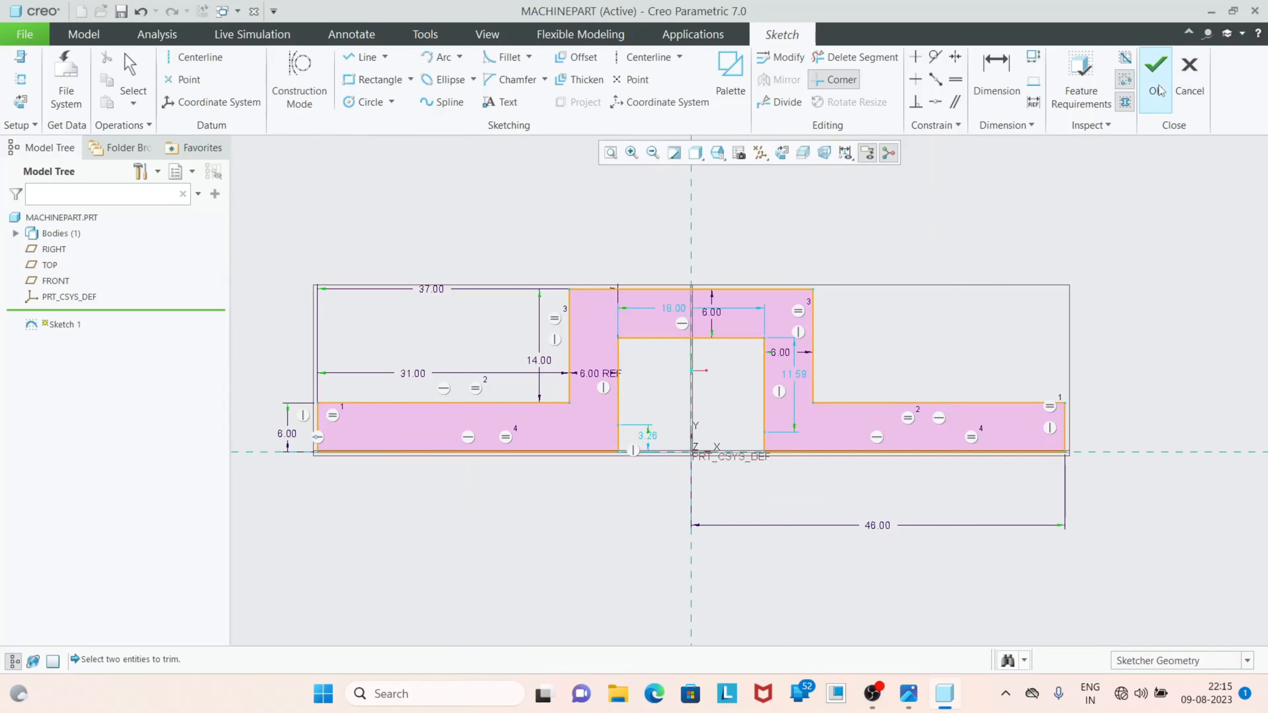
{"action": "left_click", "coordinate": [1156, 72]}
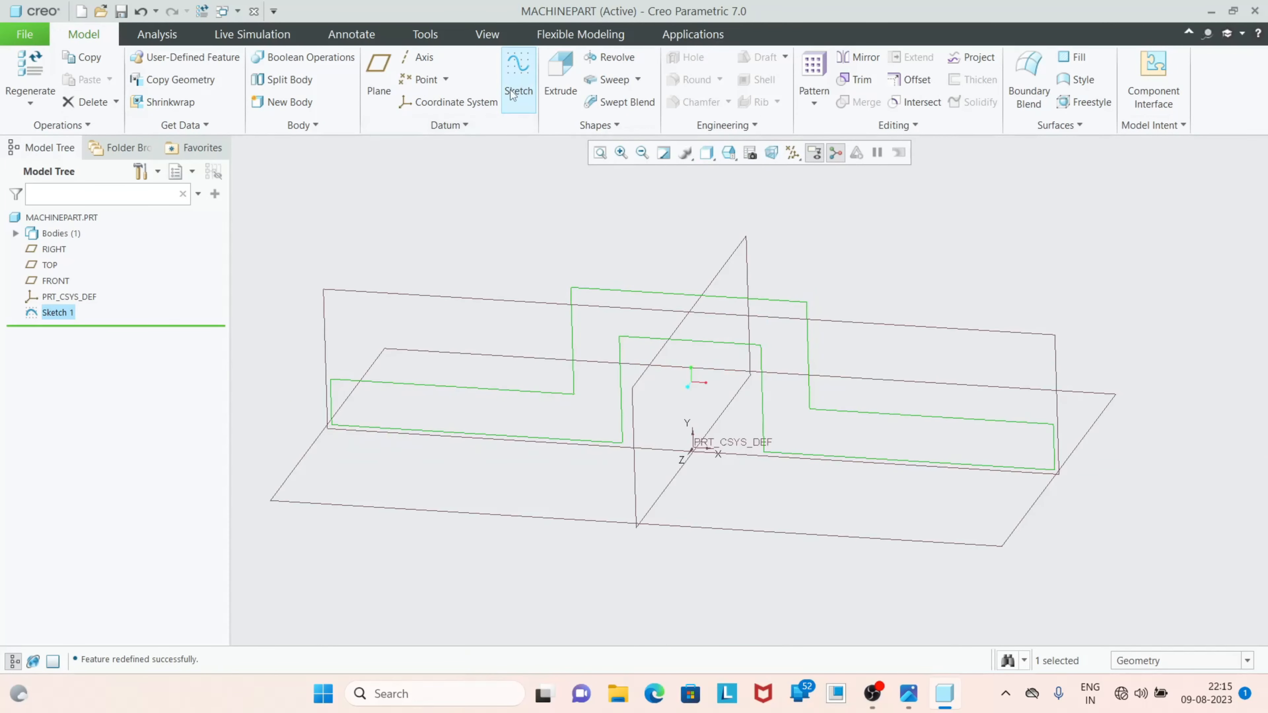
Start a solid extrusion of the base profile with its depth symmetric about the sketch plane
{"action": "left_click", "coordinate": [568, 84]}
{"action": "middle_click_drag", "start_coordinate": [778, 380], "coordinate": [739, 389]}
{"action": "left_click", "coordinate": [155, 76]}
{"action": "left_click", "coordinate": [143, 120]}
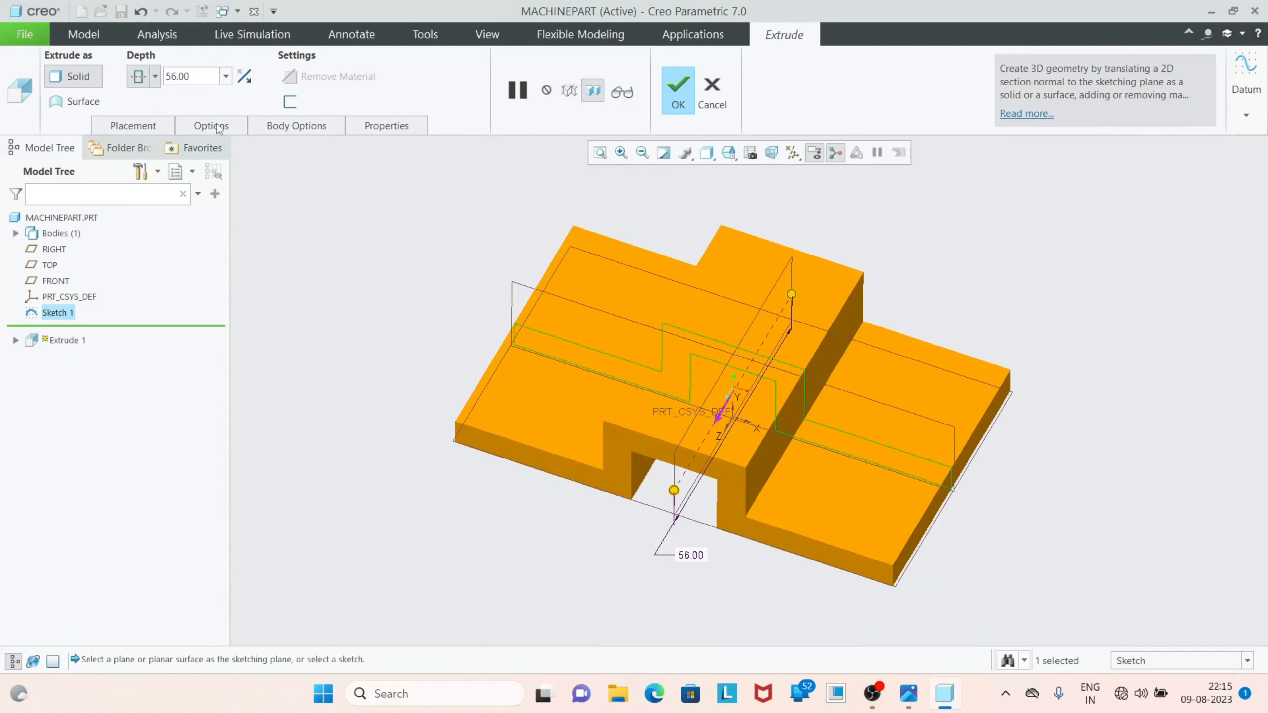
{"action": "left_click", "coordinate": [211, 76]}
Check the base width in the reference image, set the symmetric extrusion depth to 40 mm and complete the feature
{"action": "left_click", "coordinate": [909, 693]}
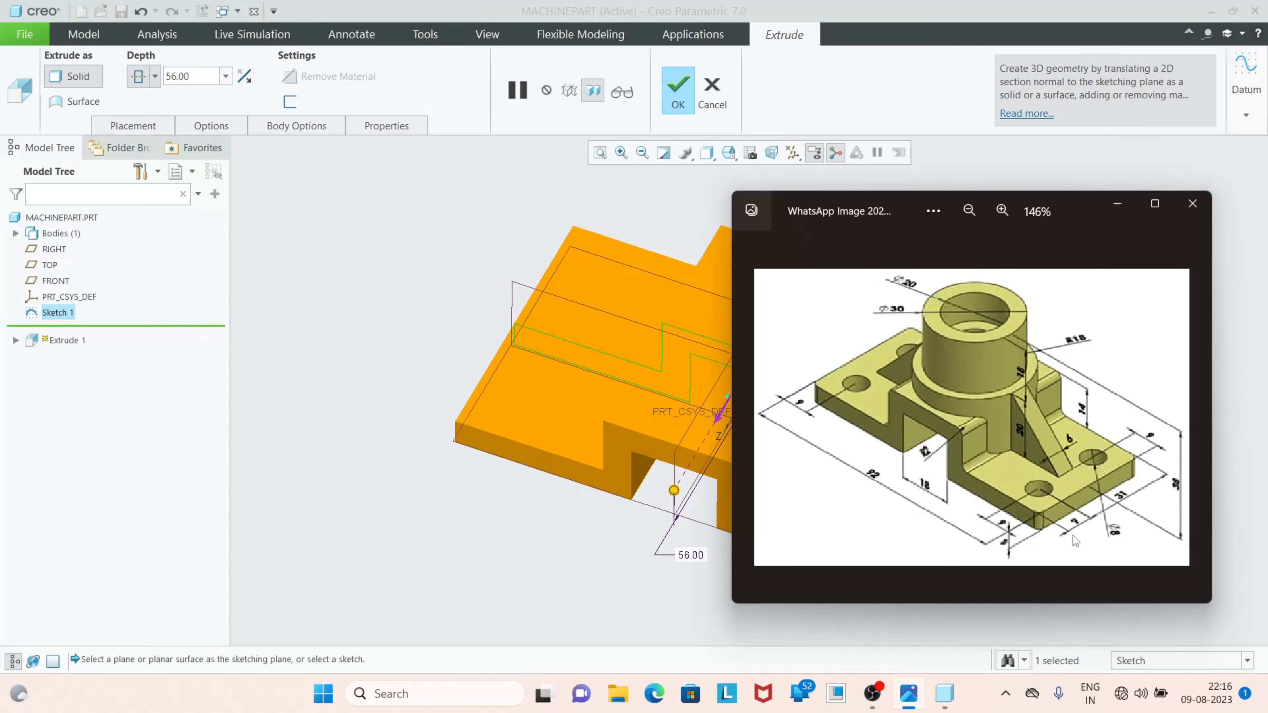
{"action": "left_click", "coordinate": [1117, 203]}
{"action": "double_click", "coordinate": [177, 76]}
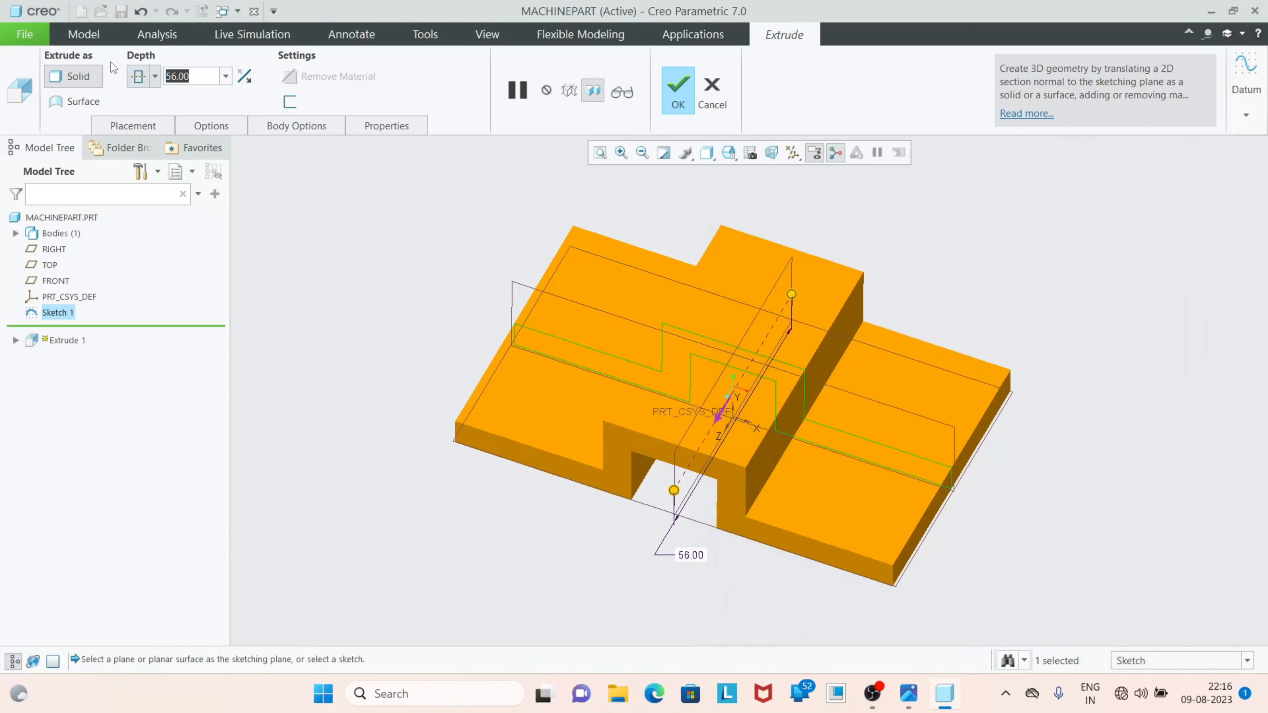
{"action": "type", "text": "40"}
{"action": "key", "text": "Return"}
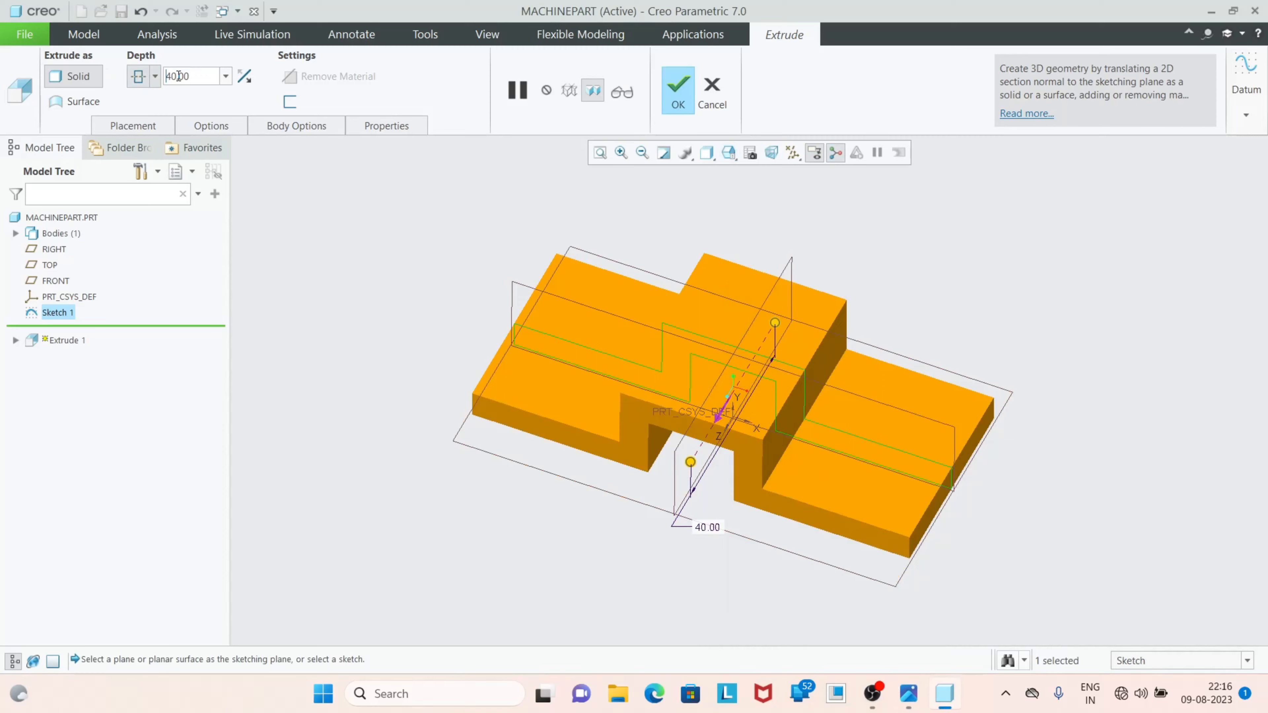
{"action": "left_click", "coordinate": [677, 90]}
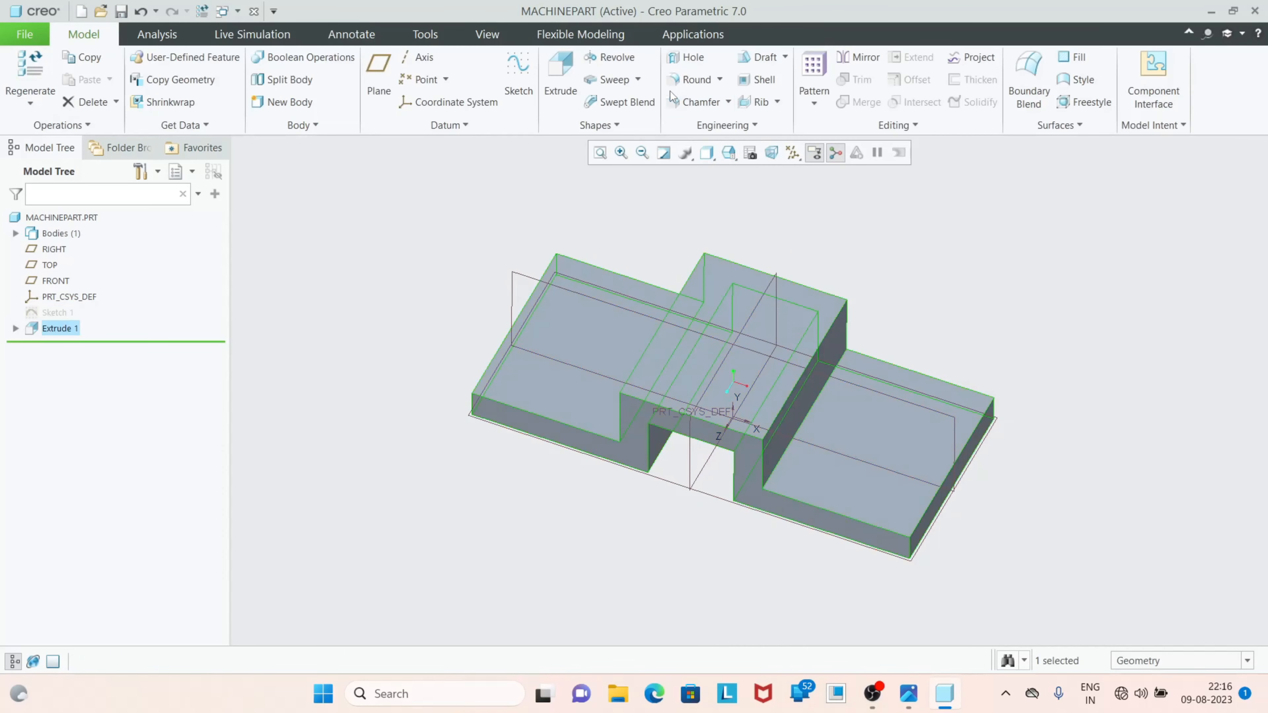
Deselect the extruded base and display the model as Shading With Edges
{"action": "middle_click_drag", "start_coordinate": [729, 380], "coordinate": [693, 413]}
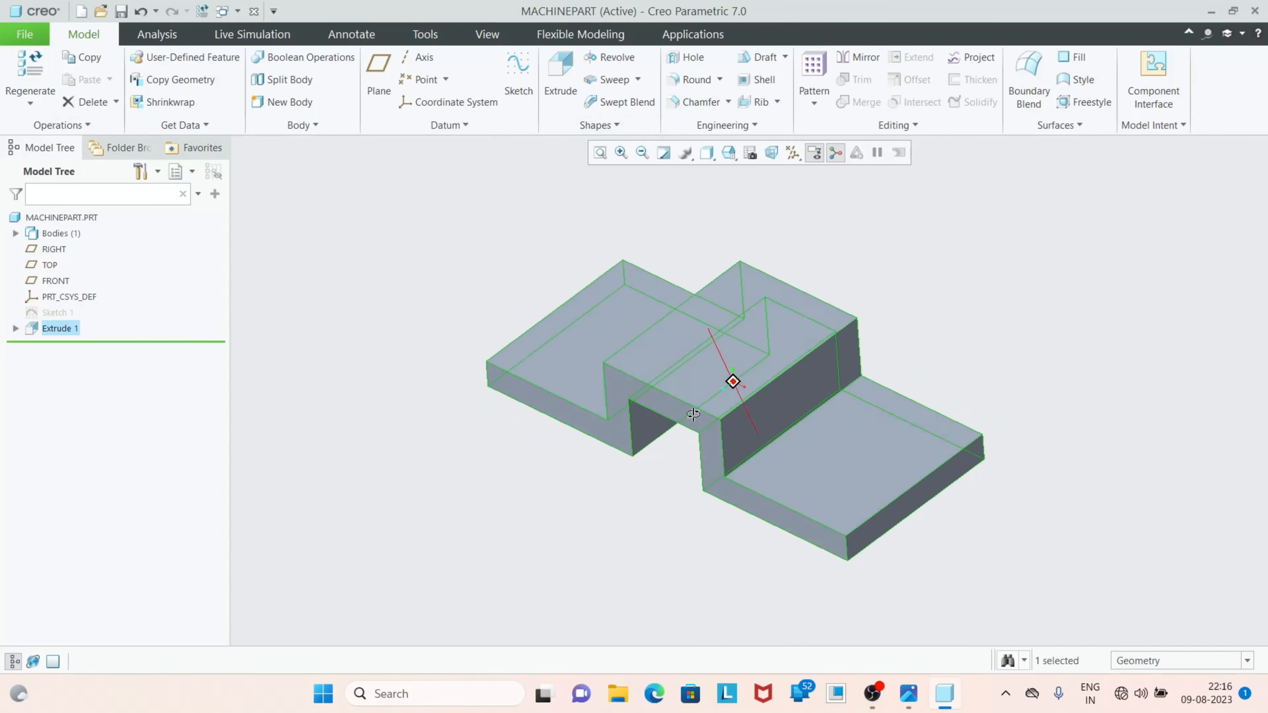
{"action": "left_click", "coordinate": [920, 320]}
{"action": "middle_click_drag", "start_coordinate": [922, 349], "coordinate": [943, 333]}
{"action": "left_click", "coordinate": [708, 153]}
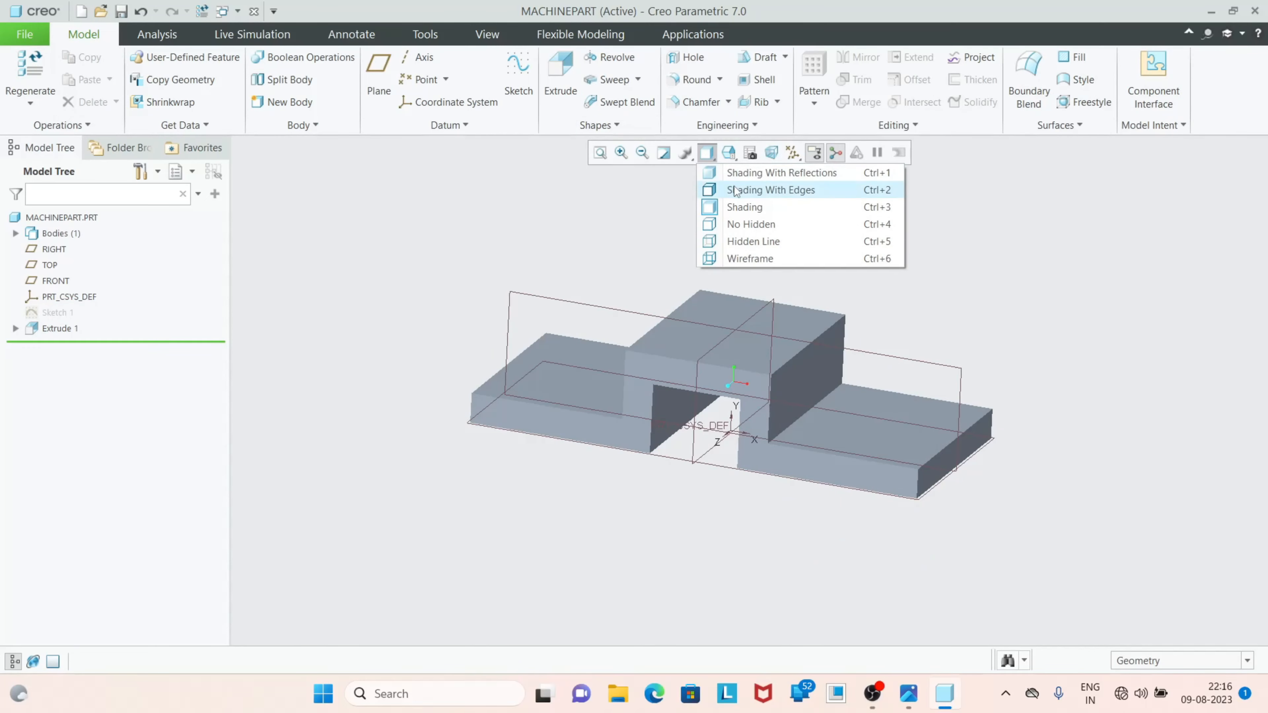
{"action": "left_click", "coordinate": [745, 197]}
{"action": "mouse_move", "coordinate": [889, 283]}
{"action": "middle_mouse_down"}
{"action": "mouse_move", "coordinate": [905, 328]}
{"action": "mouse_move", "coordinate": [881, 310]}
{"action": "mouse_move", "coordinate": [911, 314]}
{"action": "mouse_move", "coordinate": [911, 300]}
{"action": "middle_mouse_up"}
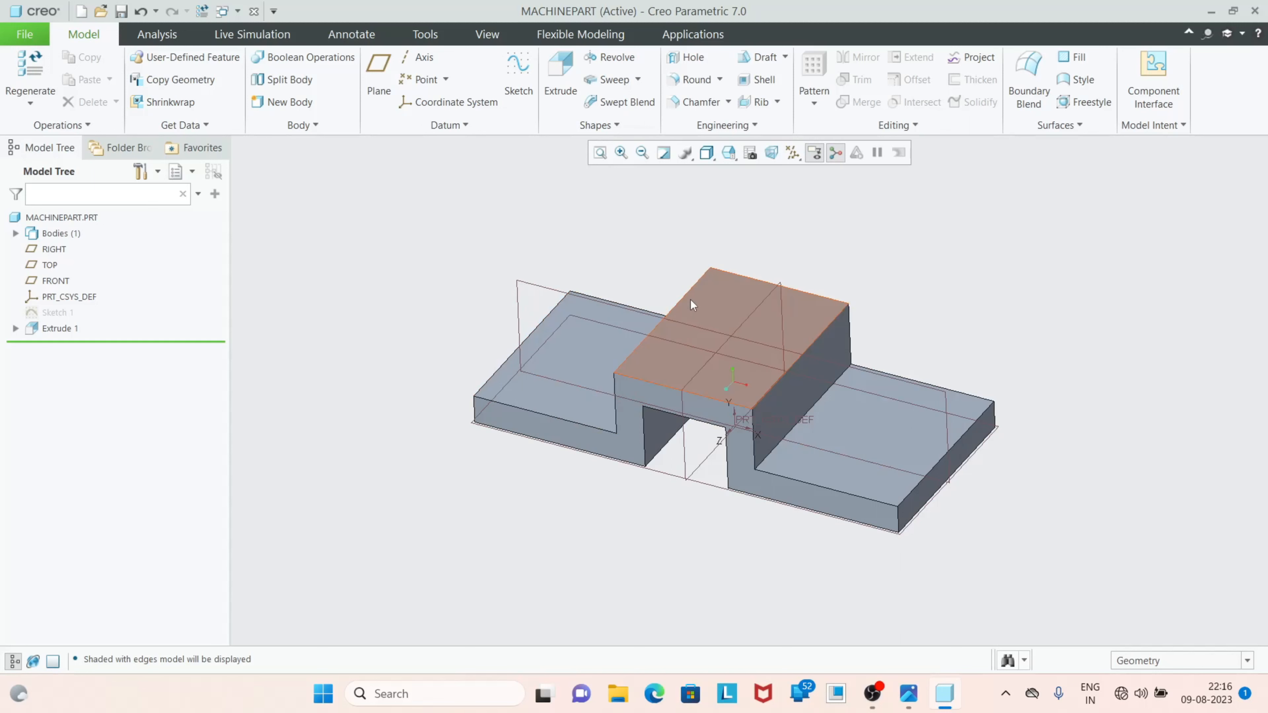
{"action": "left_click", "coordinate": [706, 152]}
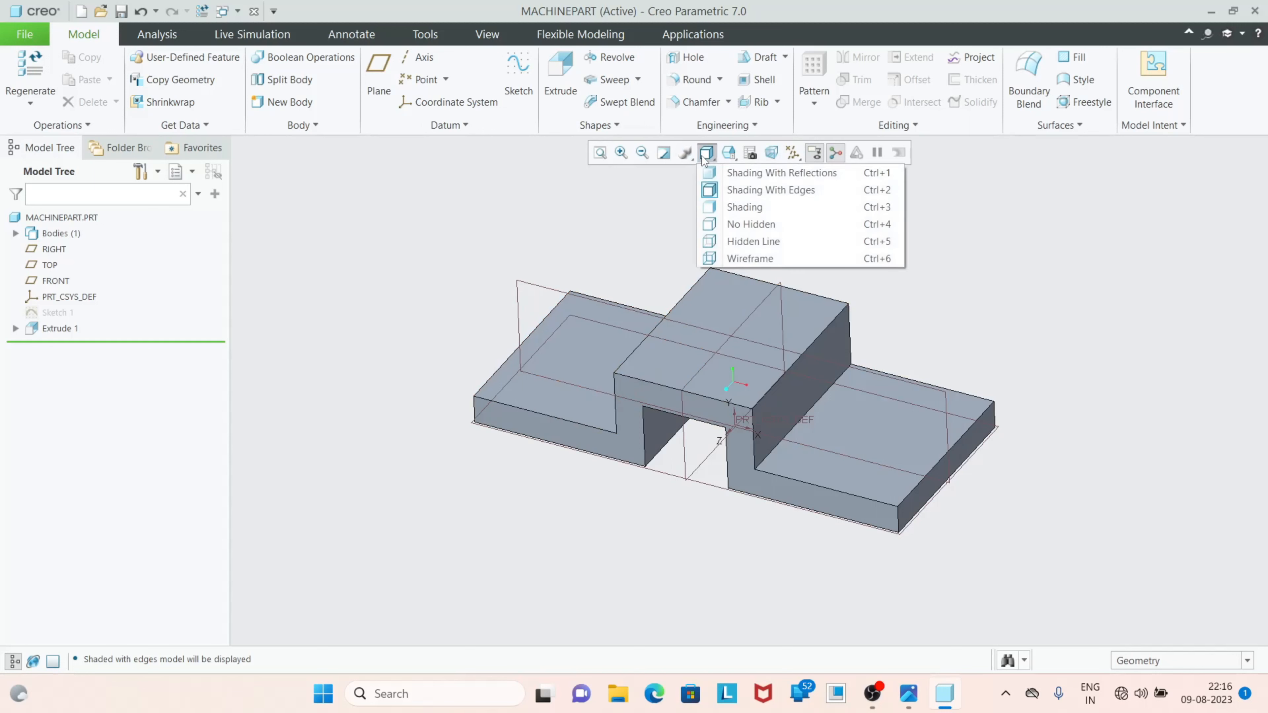
{"action": "left_click", "coordinate": [709, 153]}
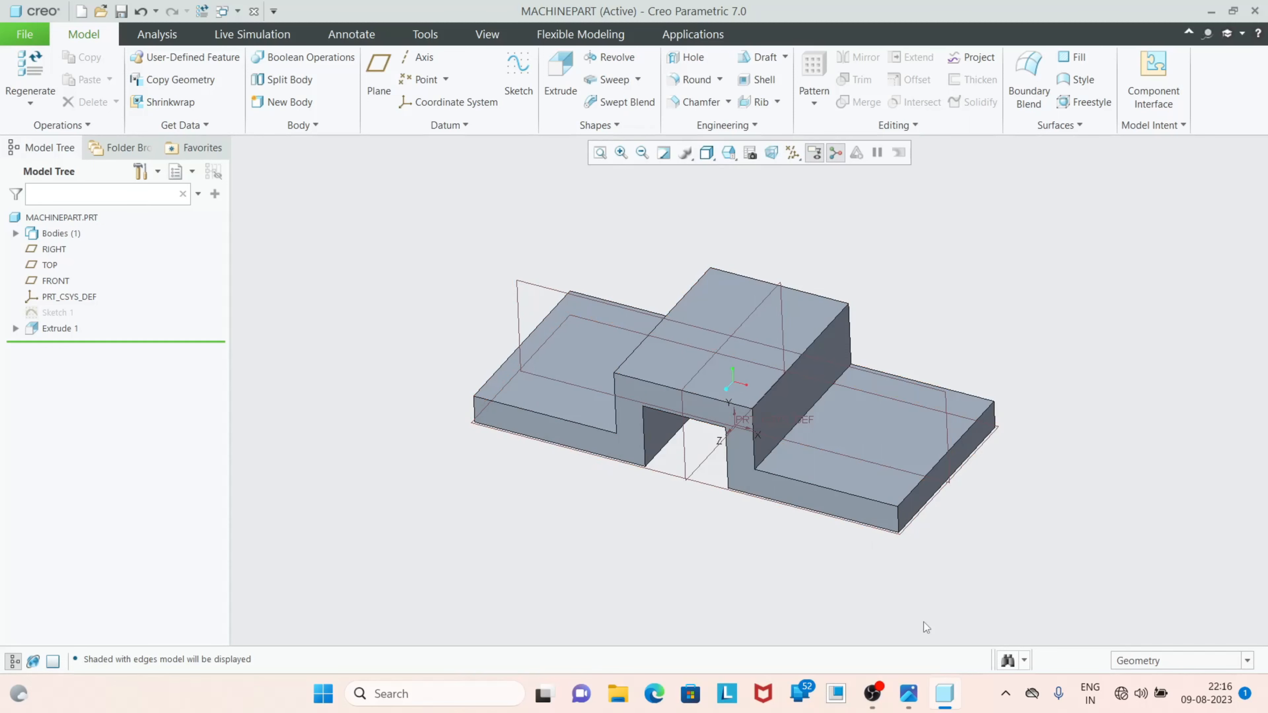
Check the reference image, then sketch a circle about 8.2 mm in diameter near the base's upper-left corner on the TOP plane
{"action": "left_click", "coordinate": [908, 693]}
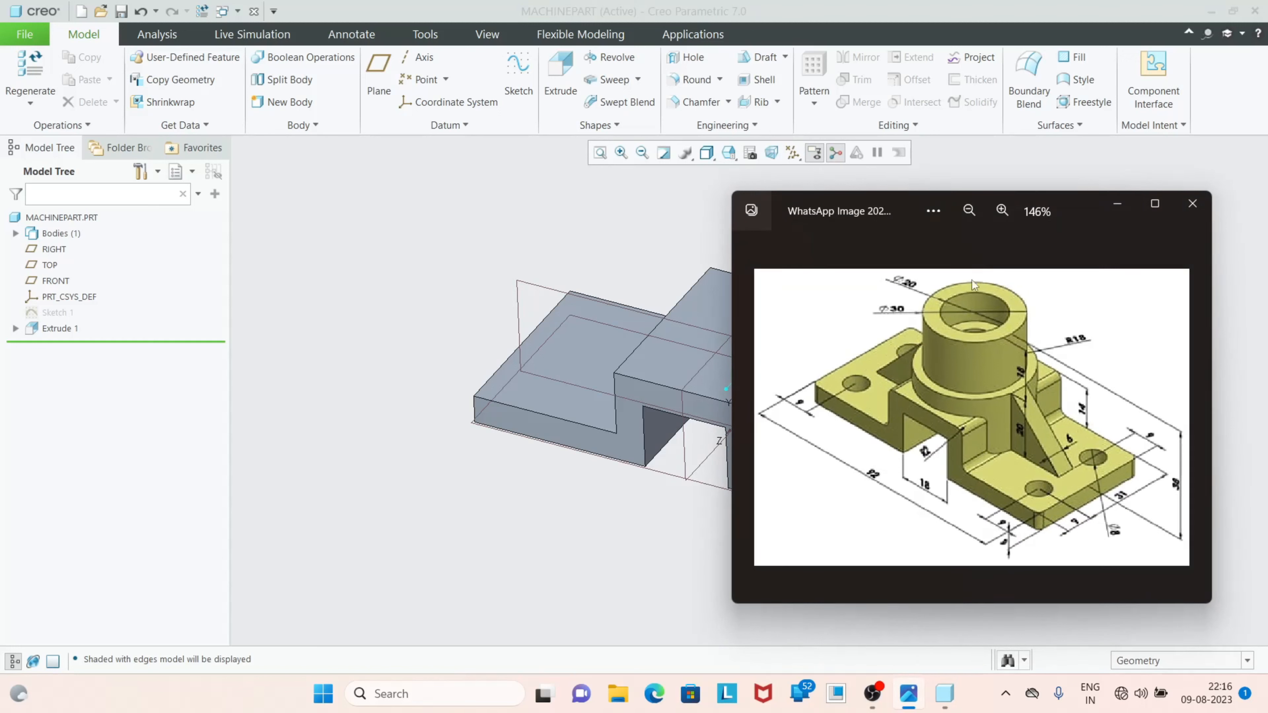
{"action": "left_click", "coordinate": [1116, 205]}
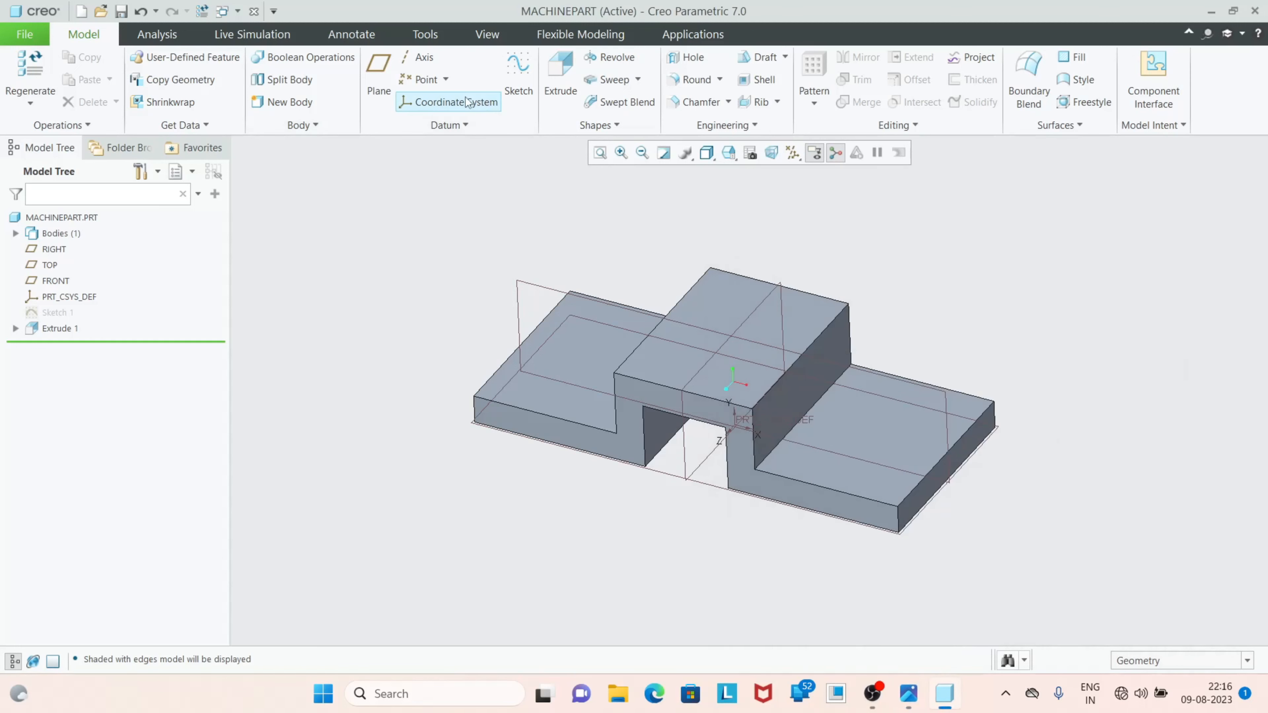
{"action": "left_click", "coordinate": [602, 462]}
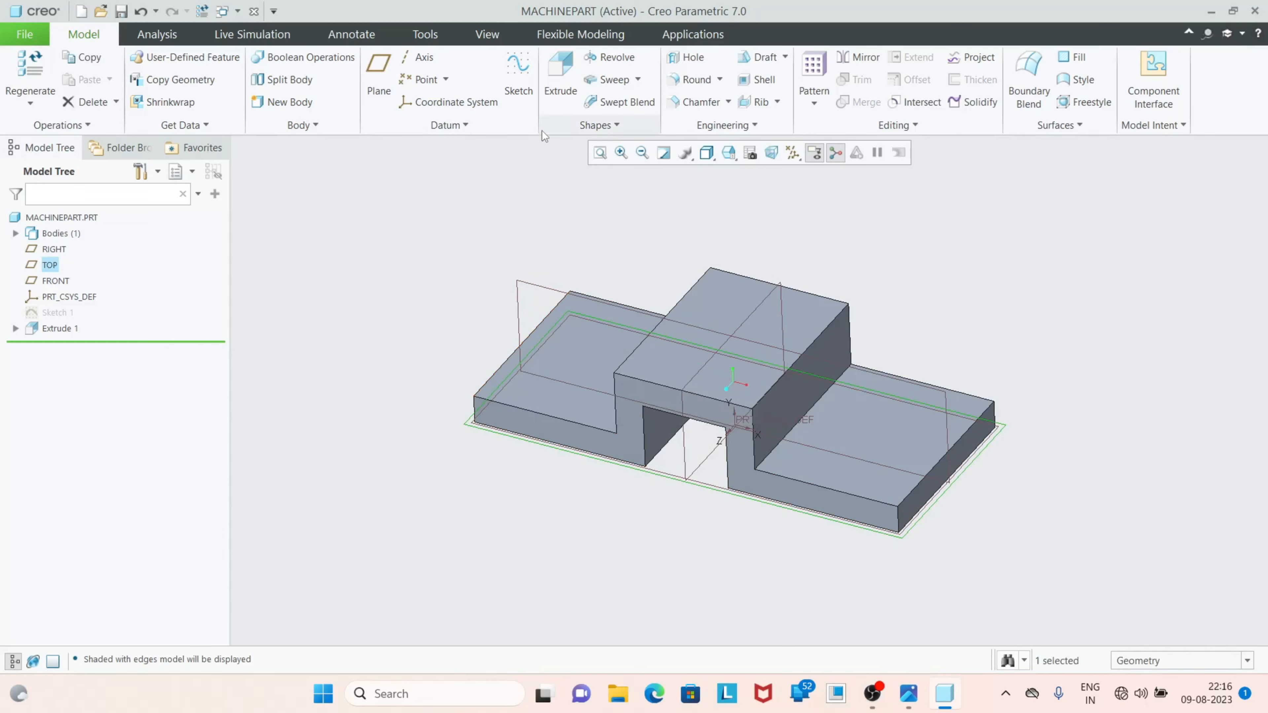
{"action": "left_click", "coordinate": [519, 80]}
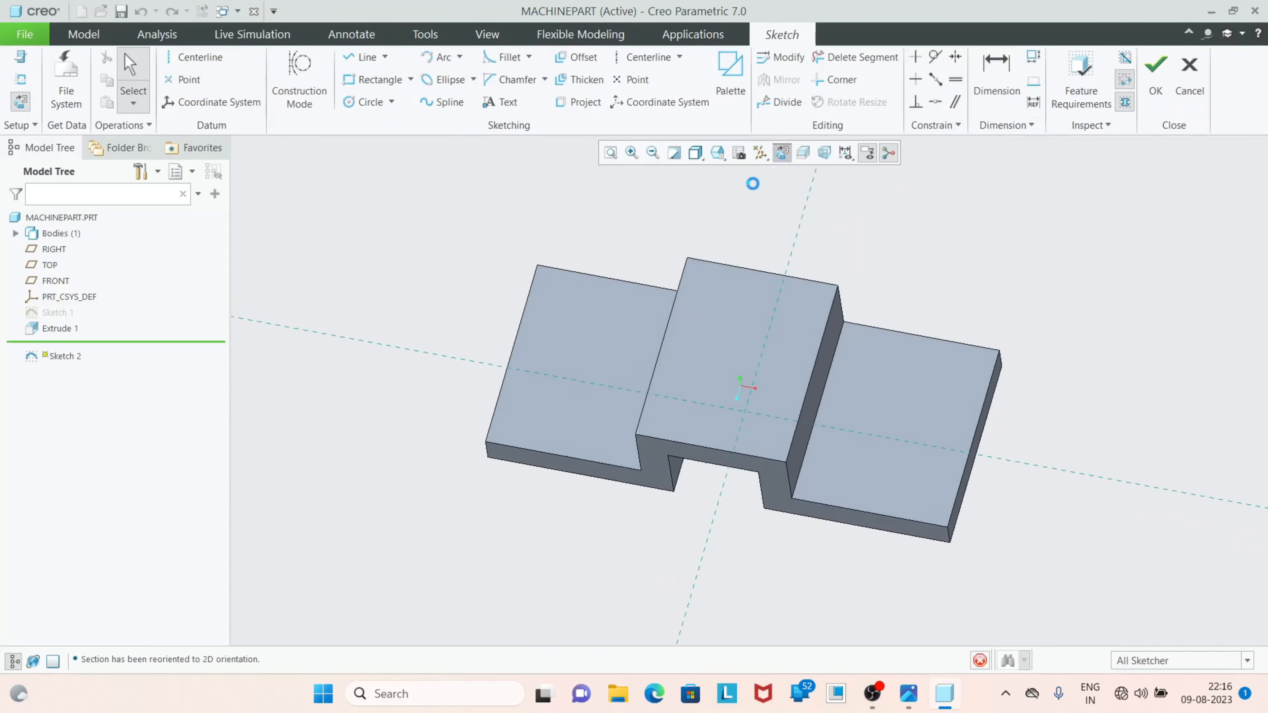
{"action": "scroll", "coordinate": [533, 310], "scroll_direction": "down", "scroll_amount": 3}
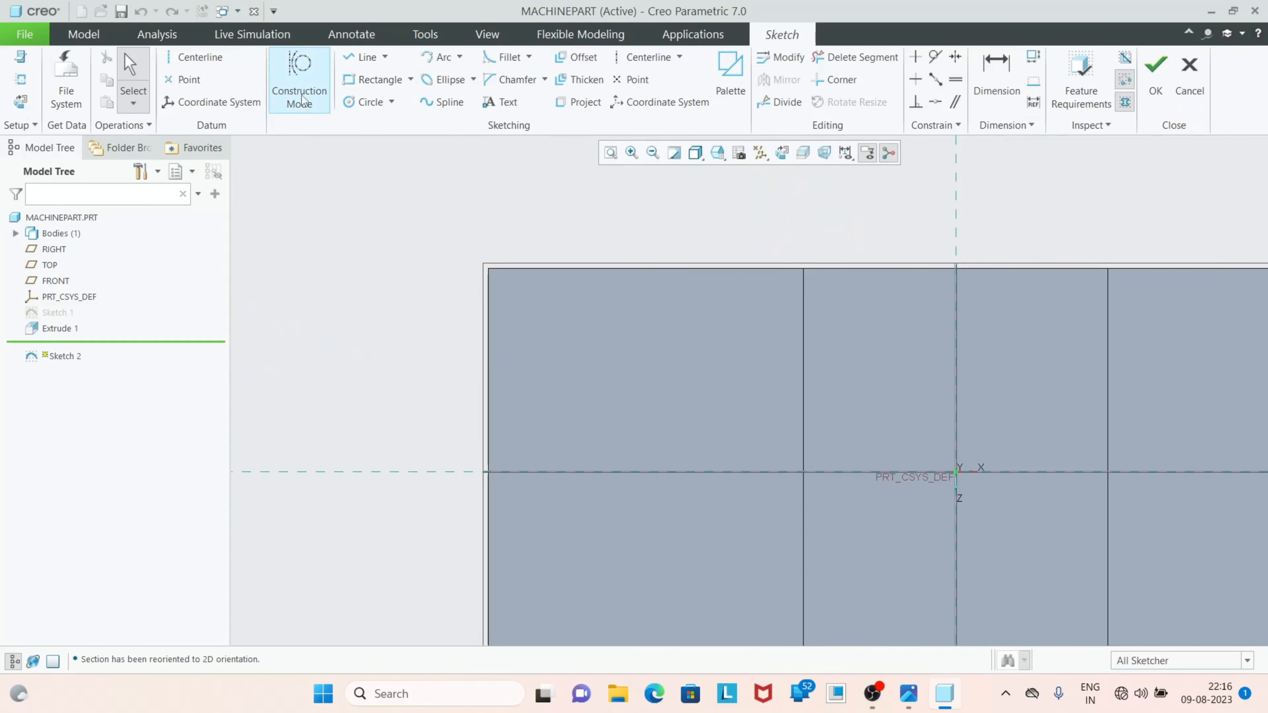
{"action": "left_click", "coordinate": [365, 103]}
{"action": "left_click", "coordinate": [578, 342]}
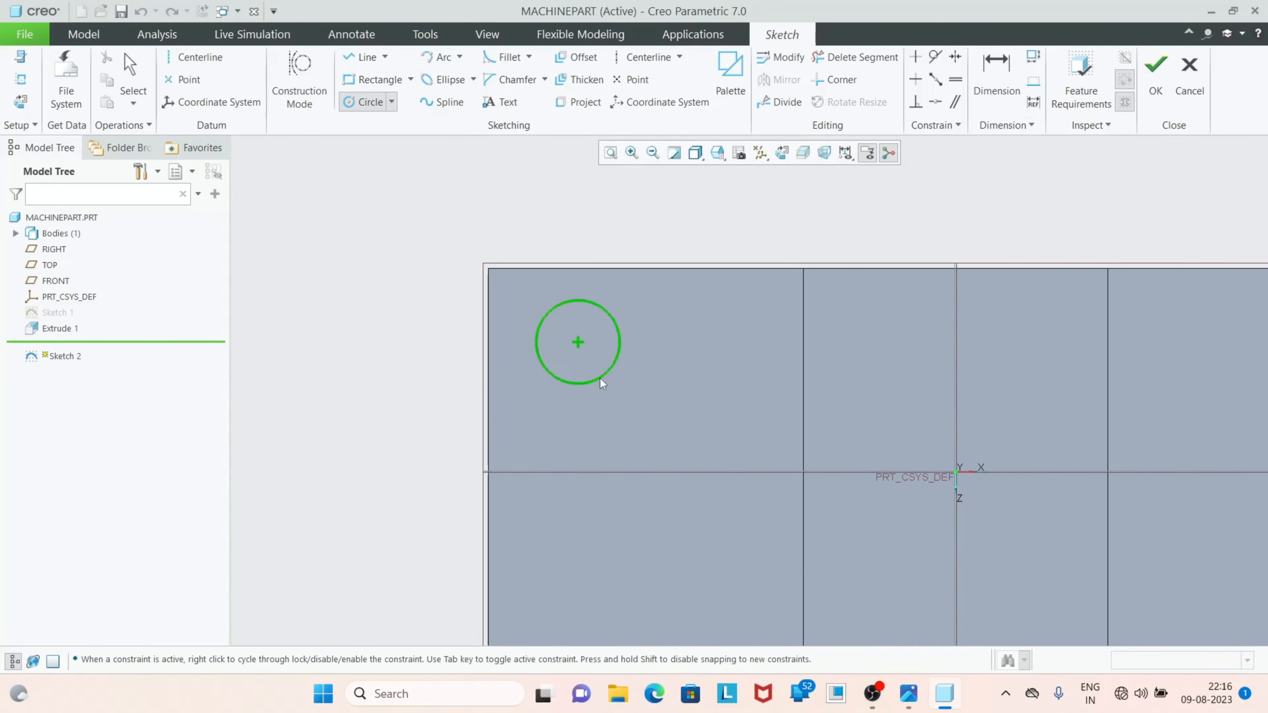
{"action": "left_click", "coordinate": [601, 375]}
{"action": "middle_click", "coordinate": [621, 392]}
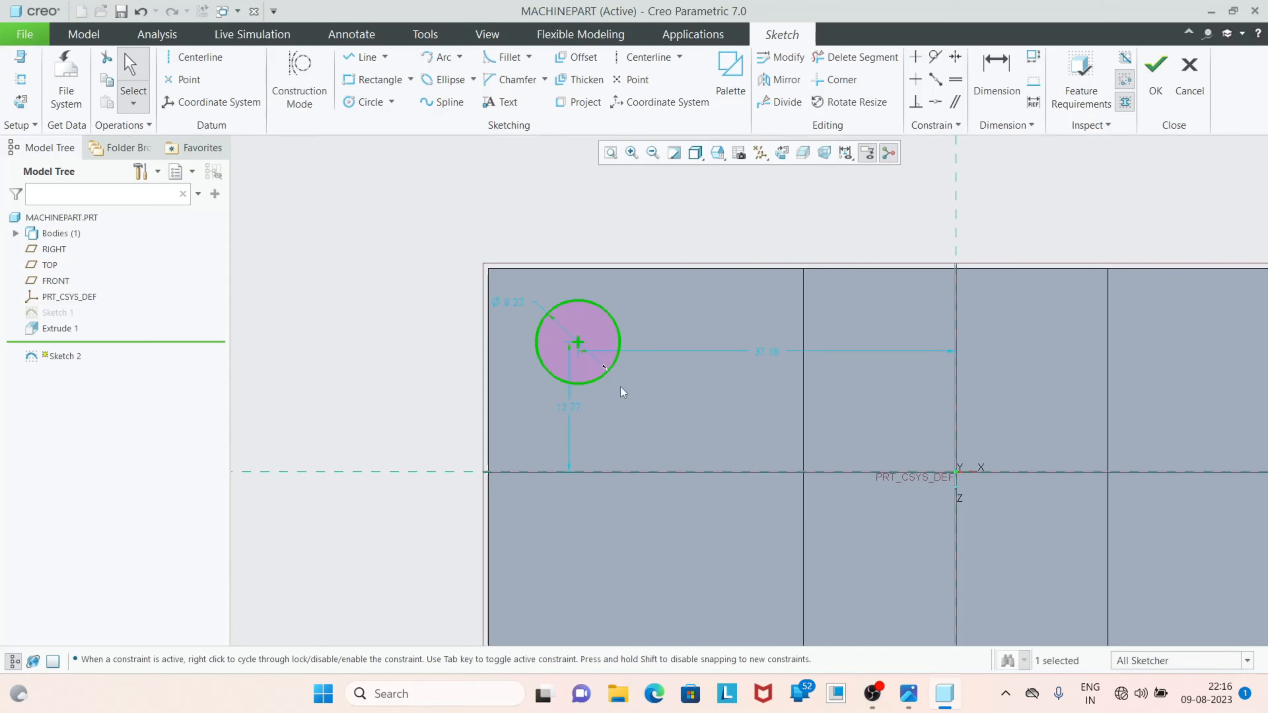
Check the hole size in the reference image, set the circle's diameter to 8 mm and place the dimension outside the plate
{"action": "left_click", "coordinate": [904, 697]}
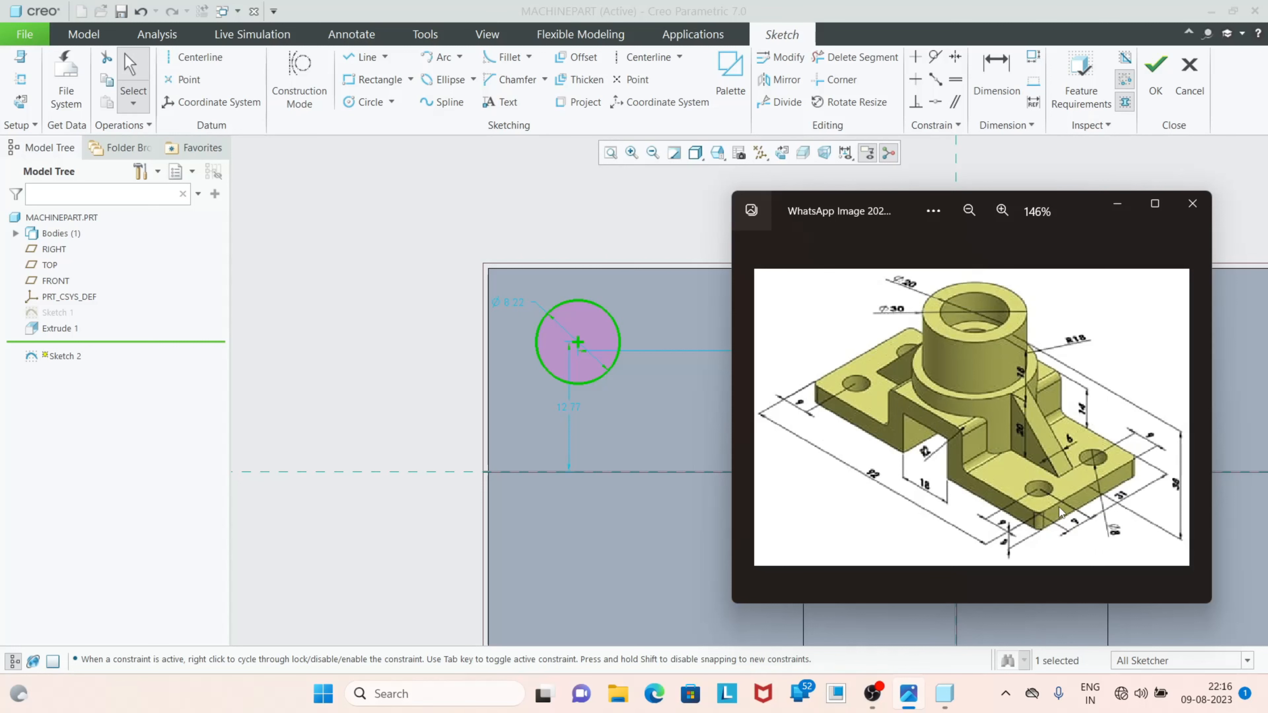
{"action": "left_click", "coordinate": [1117, 204]}
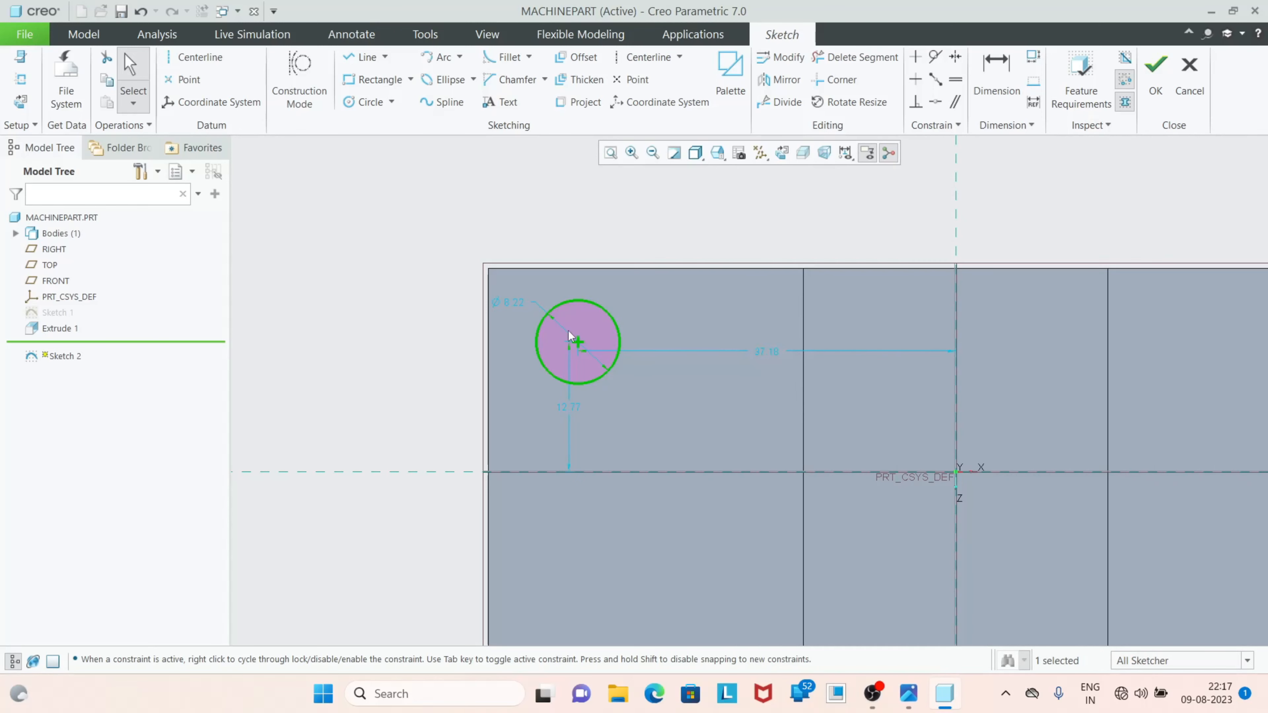
{"action": "double_click", "coordinate": [514, 301]}
{"action": "type", "text": "8"}
{"action": "key", "text": "Return"}
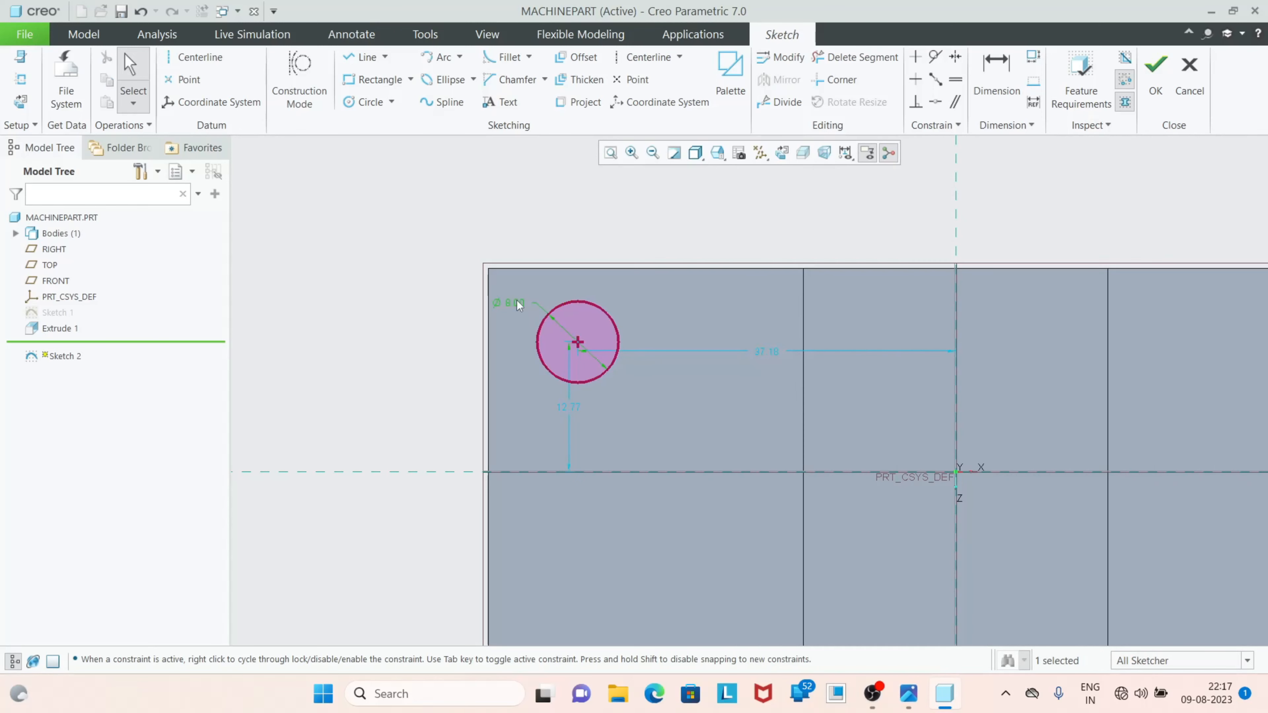
{"action": "left_click_drag", "start_coordinate": [517, 306], "coordinate": [407, 297]}
Dimension the circle's centre 9 mm from the base's left edge and 9 mm from its upper edge
{"action": "left_click", "coordinate": [995, 75]}
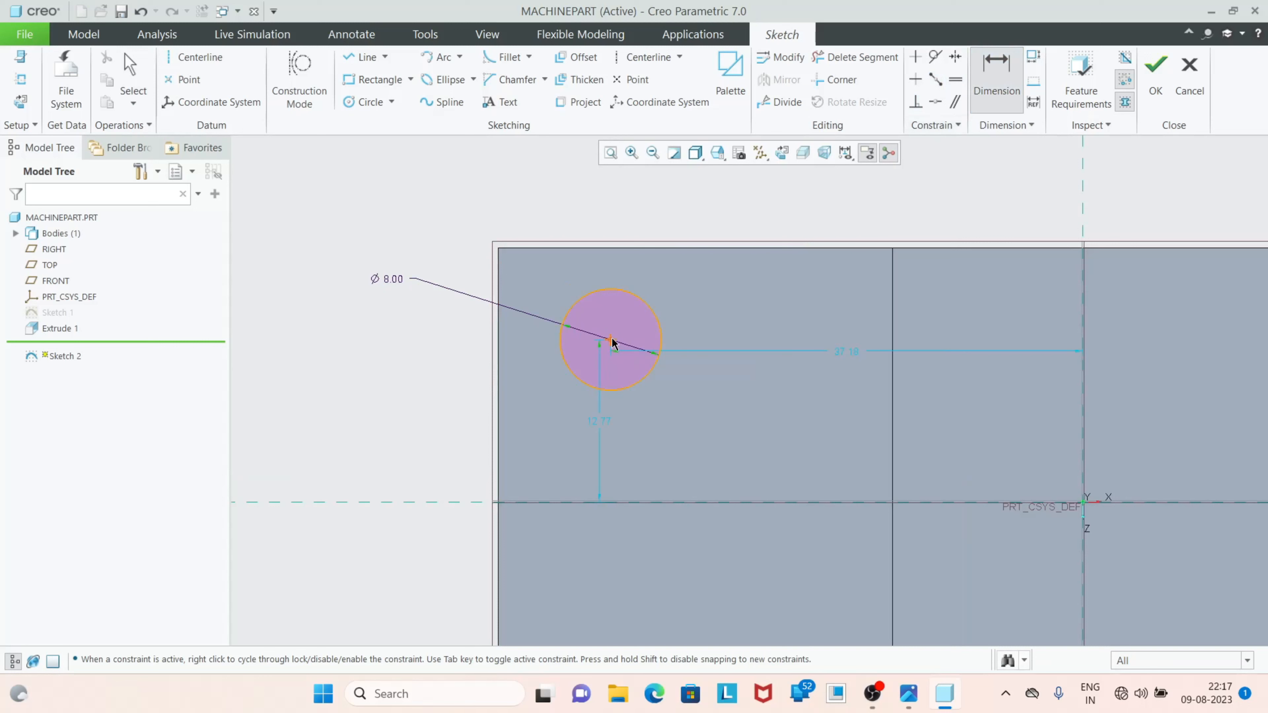
{"action": "middle_click", "coordinate": [621, 282]}
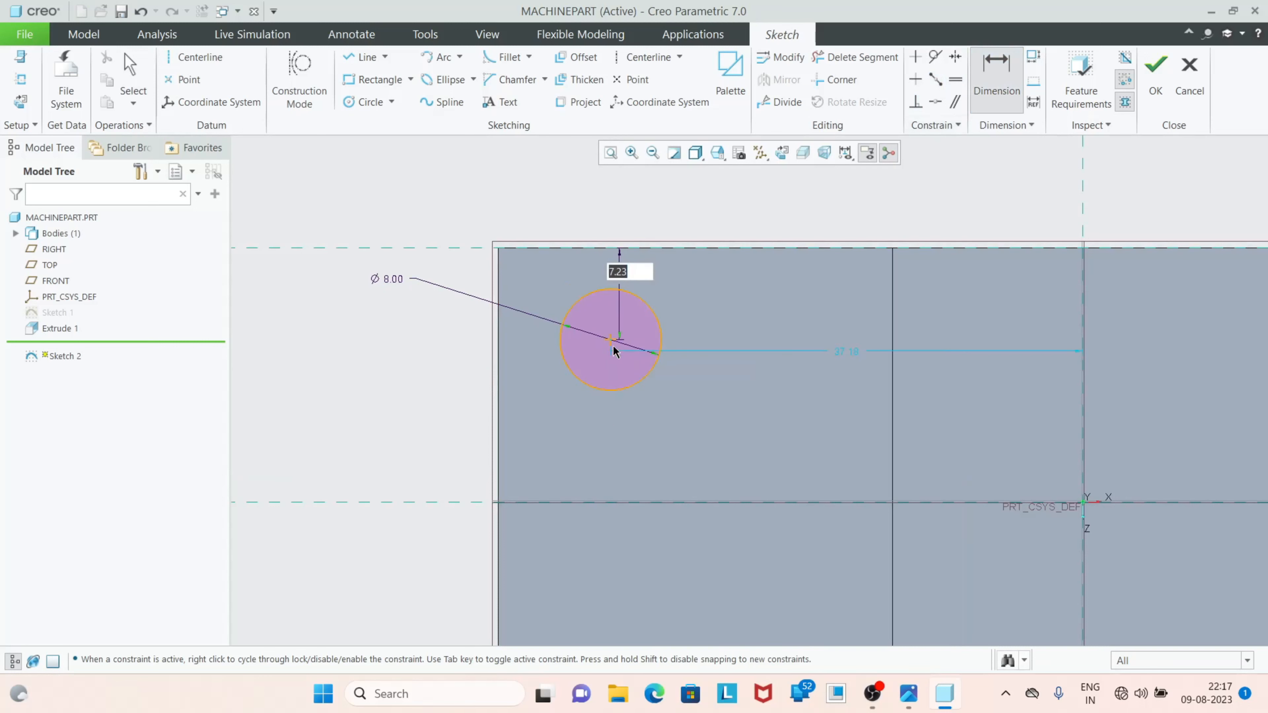
{"action": "key", "text": "Return"}
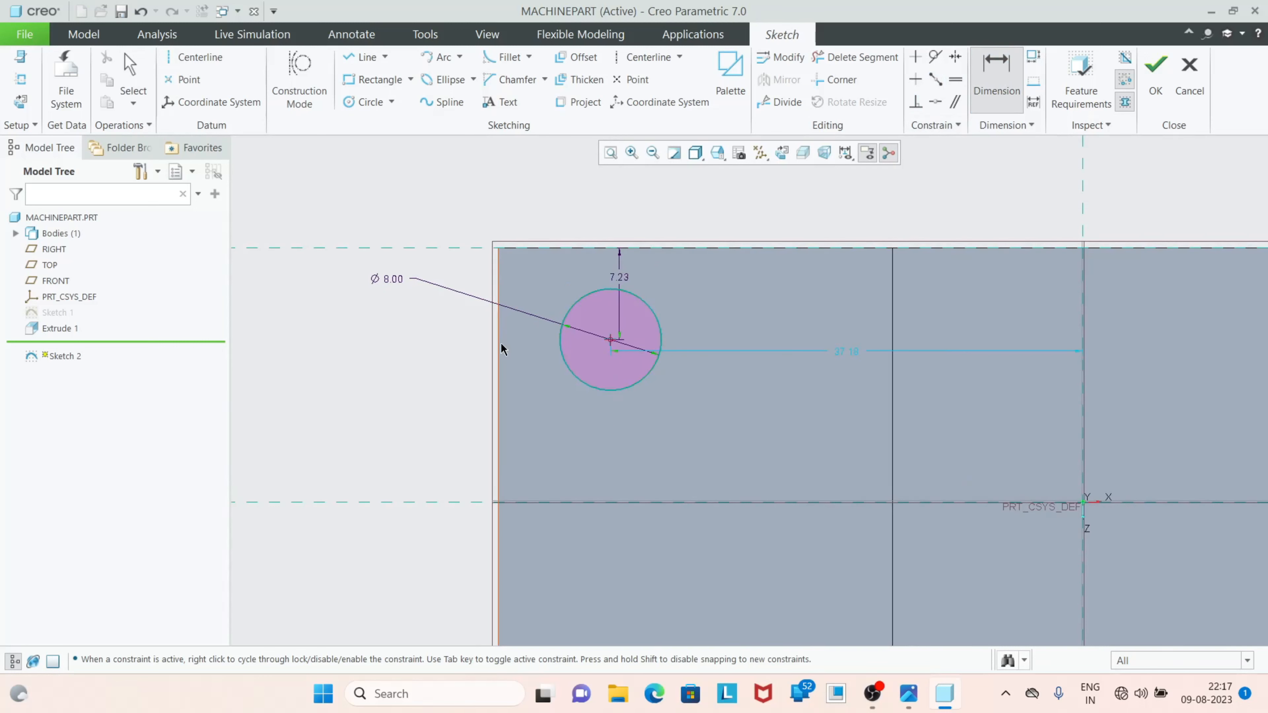
{"action": "left_click", "coordinate": [563, 333]}
{"action": "middle_click", "coordinate": [565, 333]}
{"action": "type", "text": "9"}
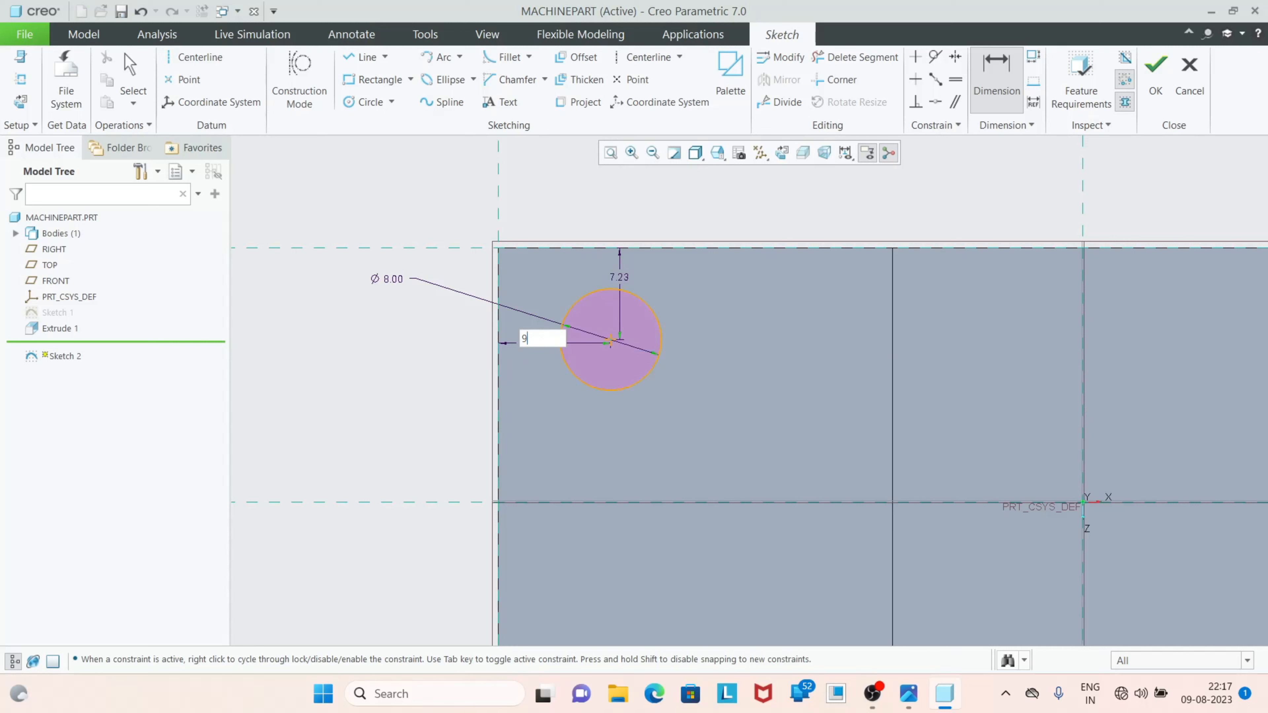
{"action": "key", "text": "Return"}
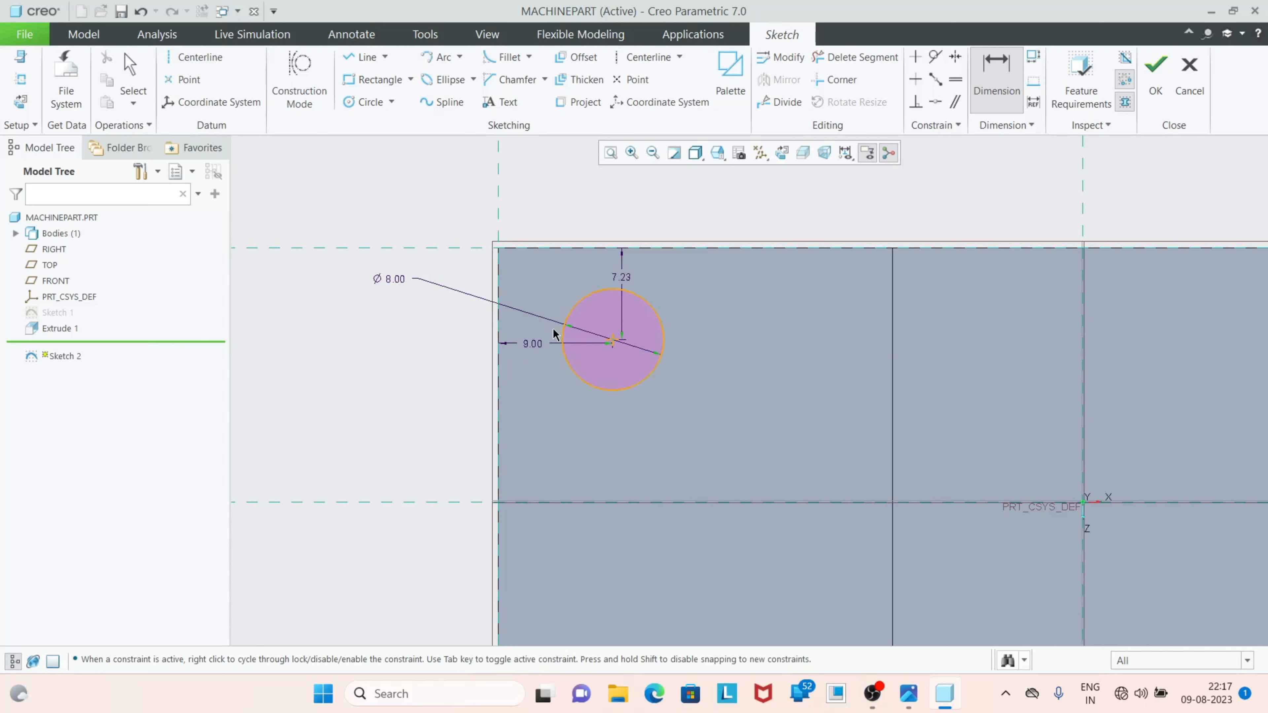
{"action": "double_click", "coordinate": [628, 279]}
{"action": "type", "text": "9"}
{"action": "key", "text": "Return"}
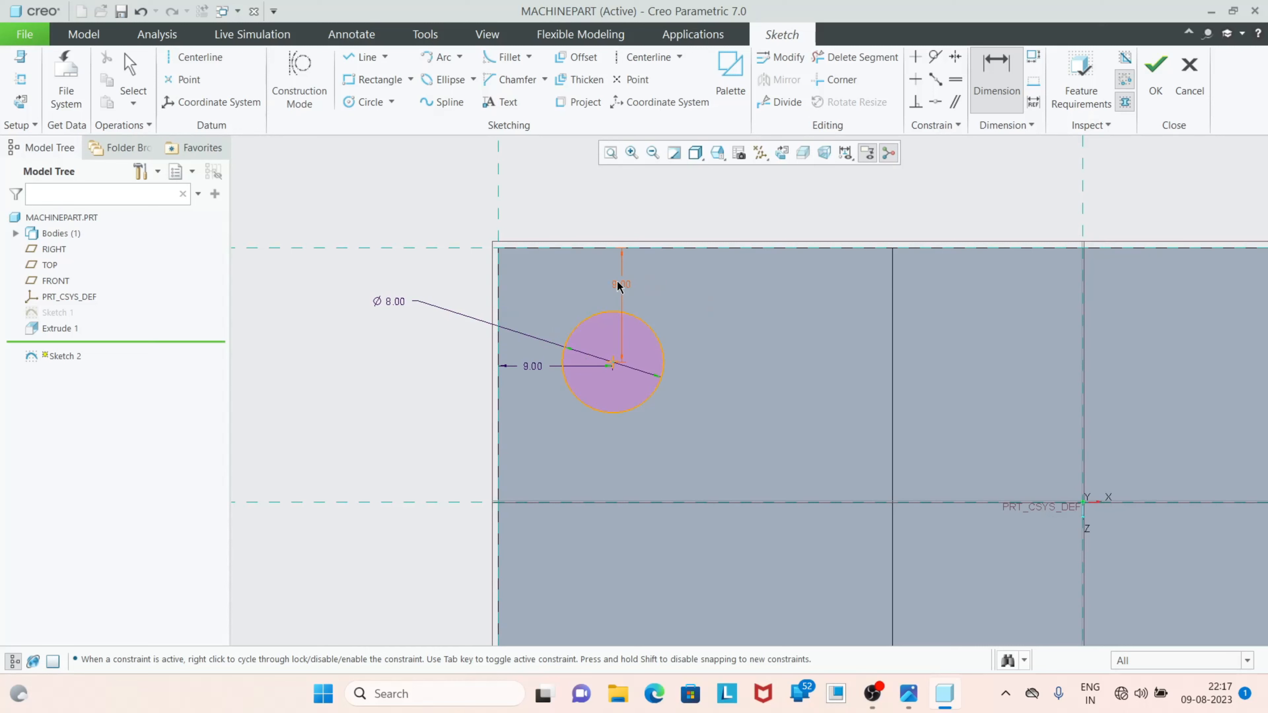
Mirror the 8 mm circle about the vertical reference line to the base's right side
{"action": "scroll", "coordinate": [564, 323], "scroll_direction": "up", "scroll_amount": 5}
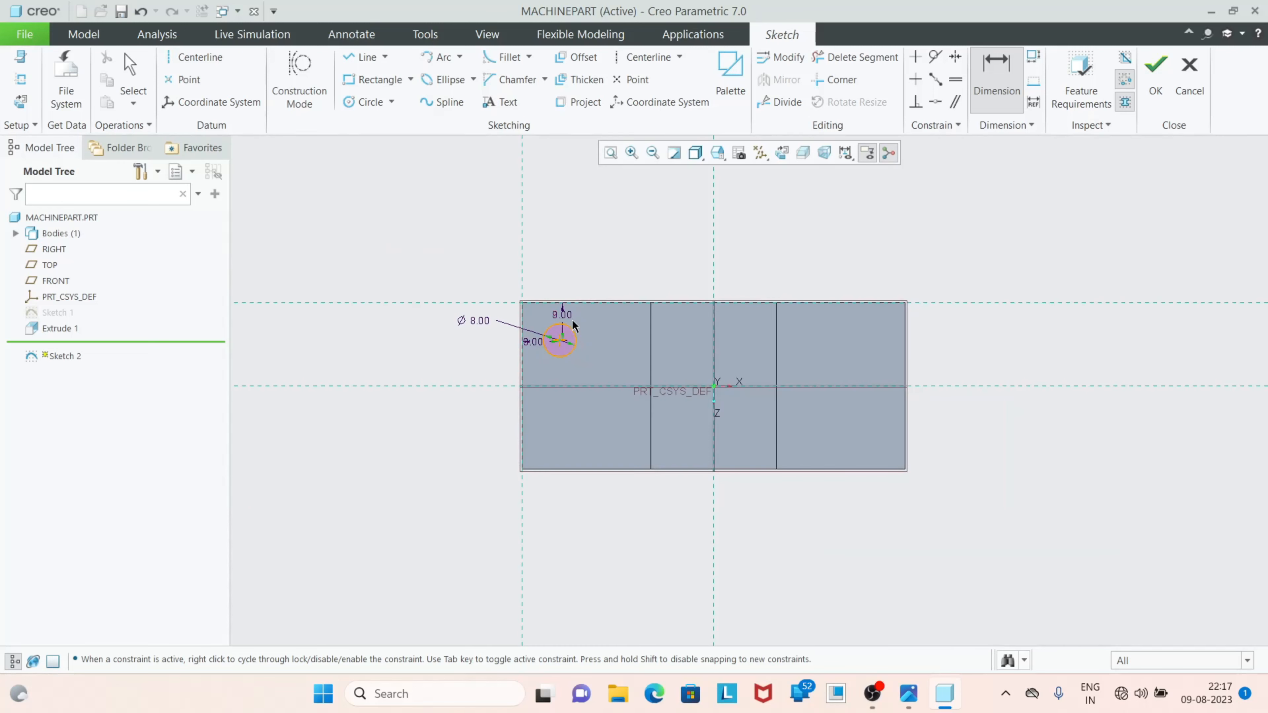
{"action": "scroll", "coordinate": [574, 324], "scroll_direction": "down", "scroll_amount": 1}
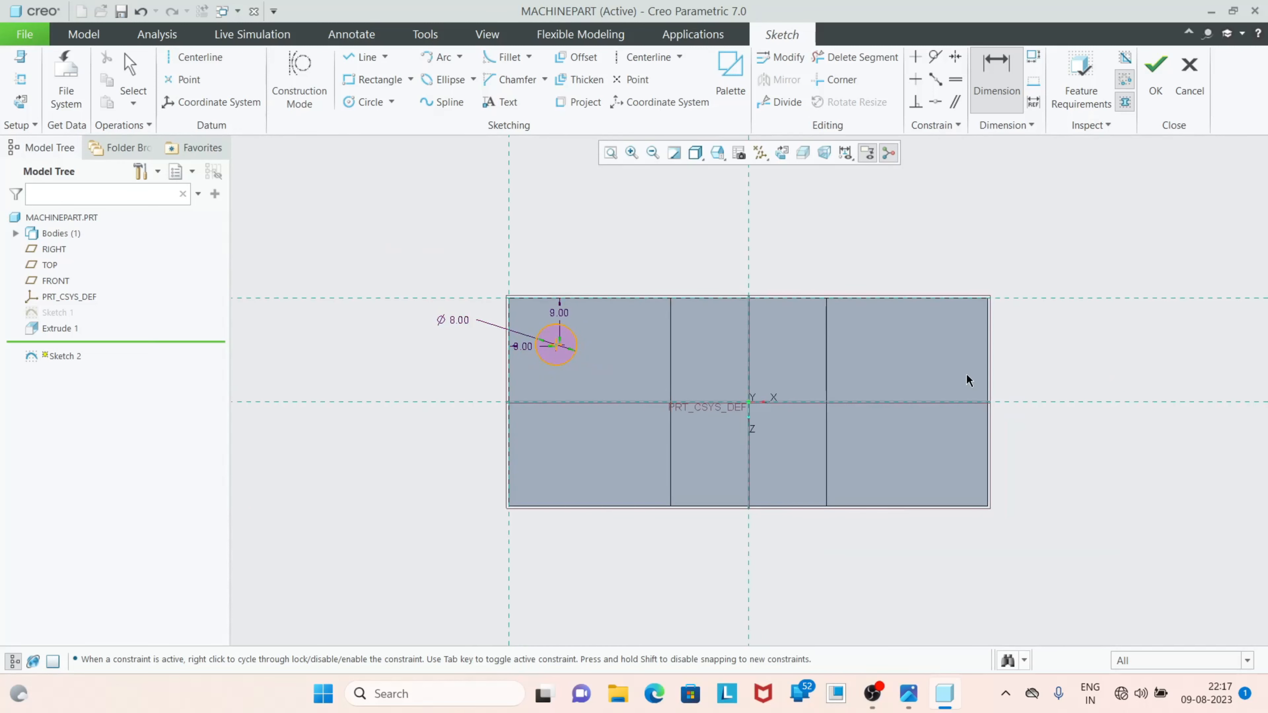
{"action": "left_click", "coordinate": [576, 342]}
{"action": "key", "text": "Escape"}
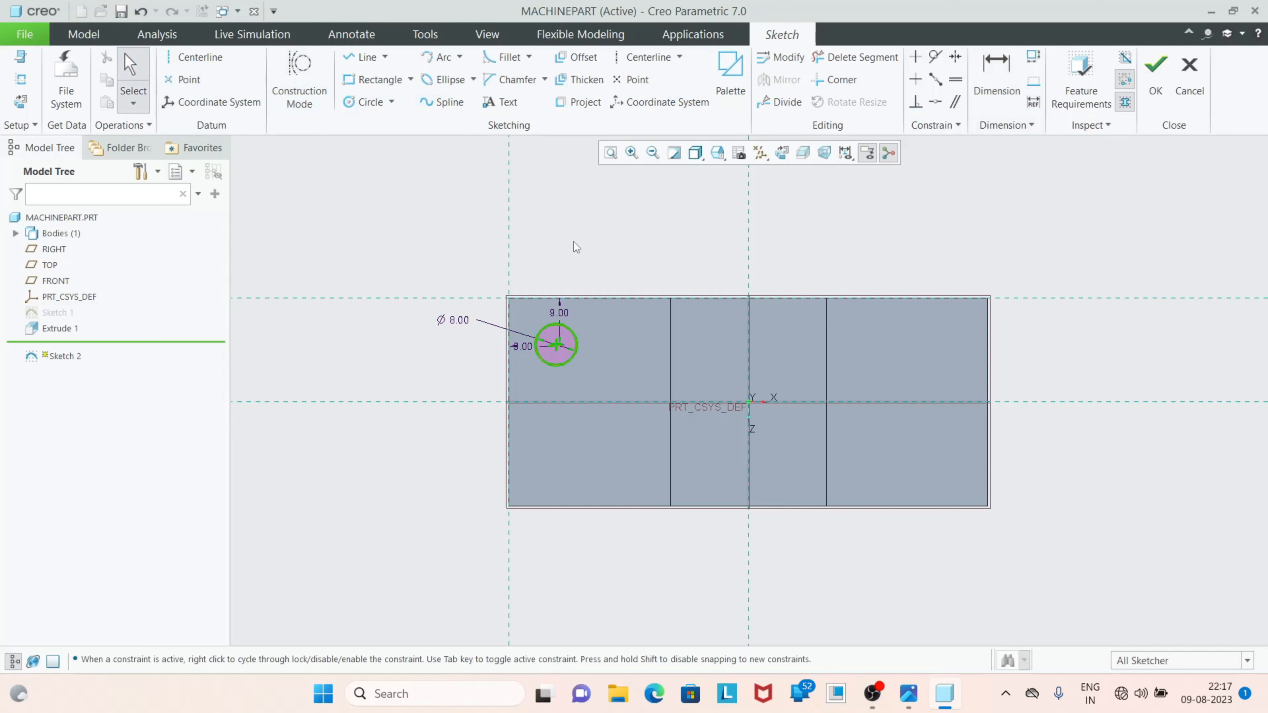
{"action": "left_click", "coordinate": [568, 336]}
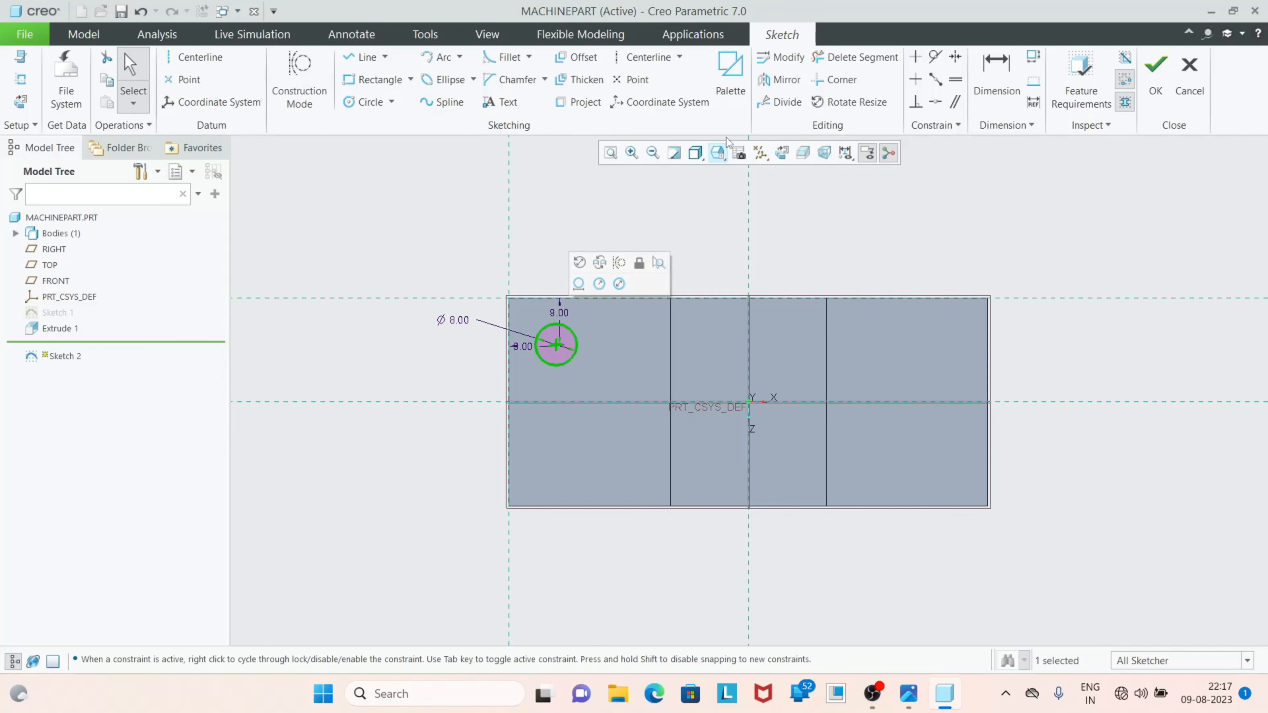
{"action": "left_click", "coordinate": [779, 80]}
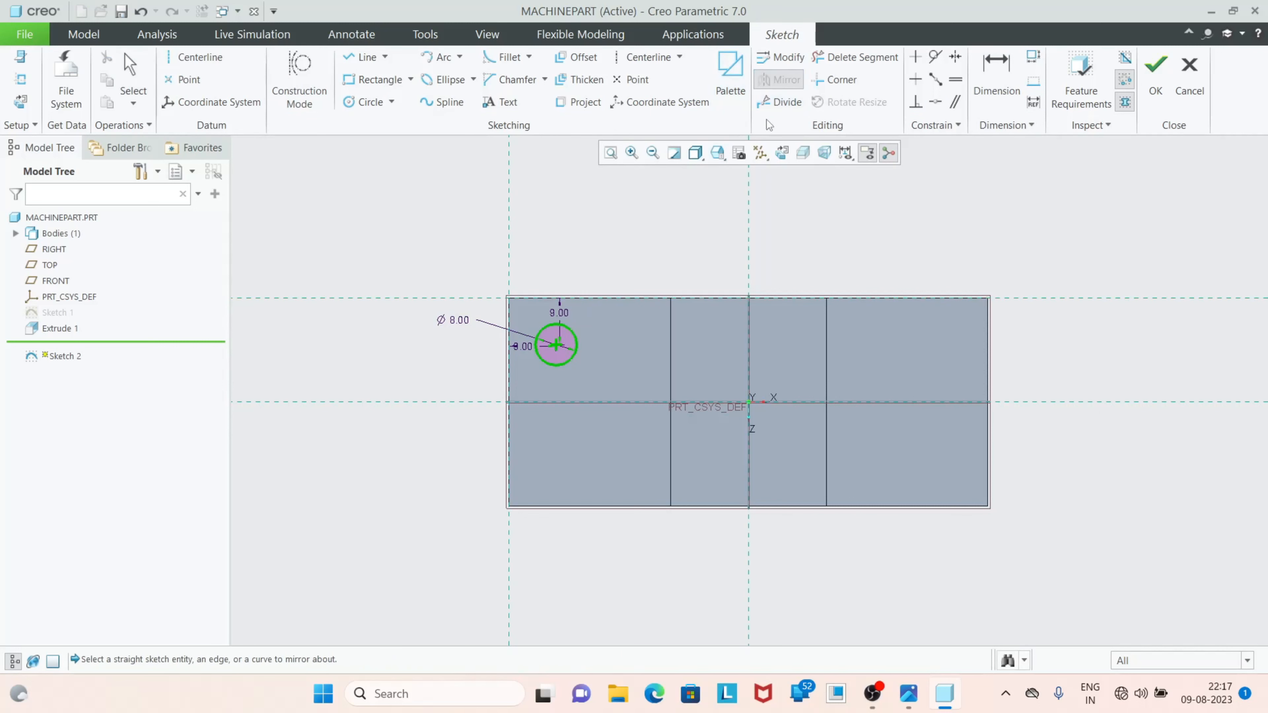
{"action": "left_click", "coordinate": [747, 244]}
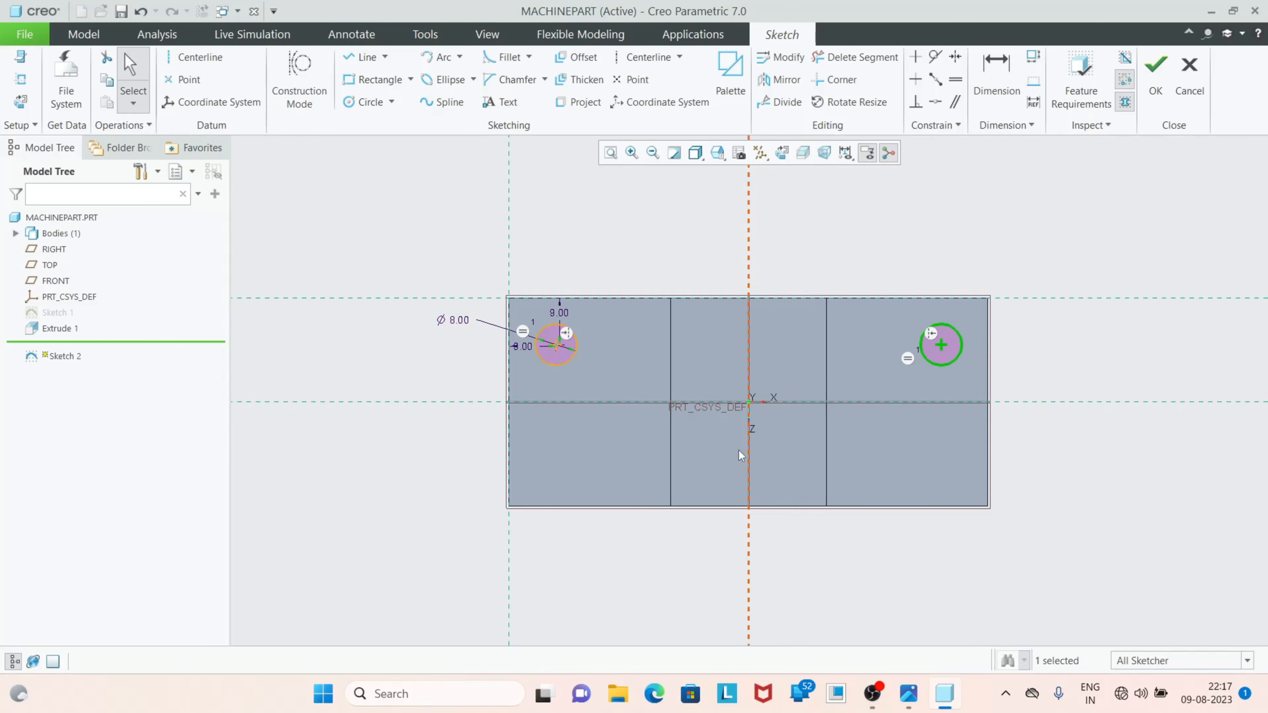
Mirror both upper circles about the horizontal reference line and finish the sketch
{"action": "left_click", "coordinate": [559, 367], "text": "ctrl"}
{"action": "left_click", "coordinate": [780, 80]}
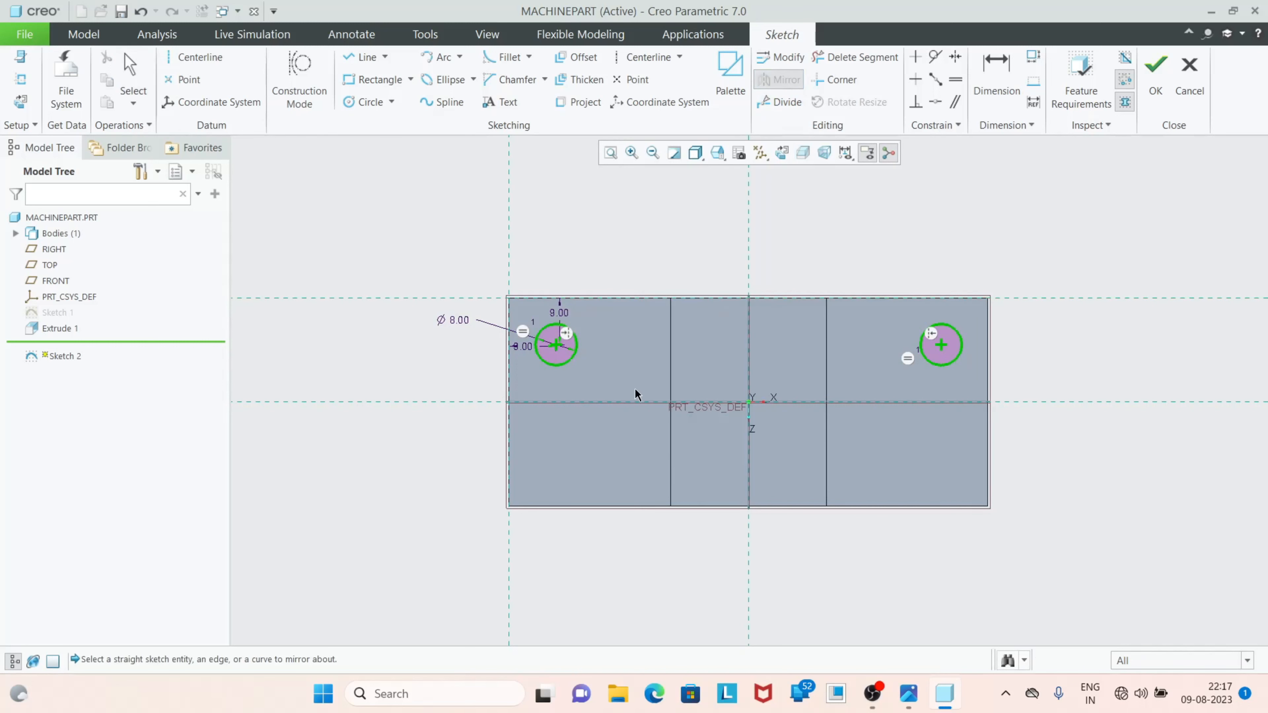
{"action": "left_click", "coordinate": [653, 401]}
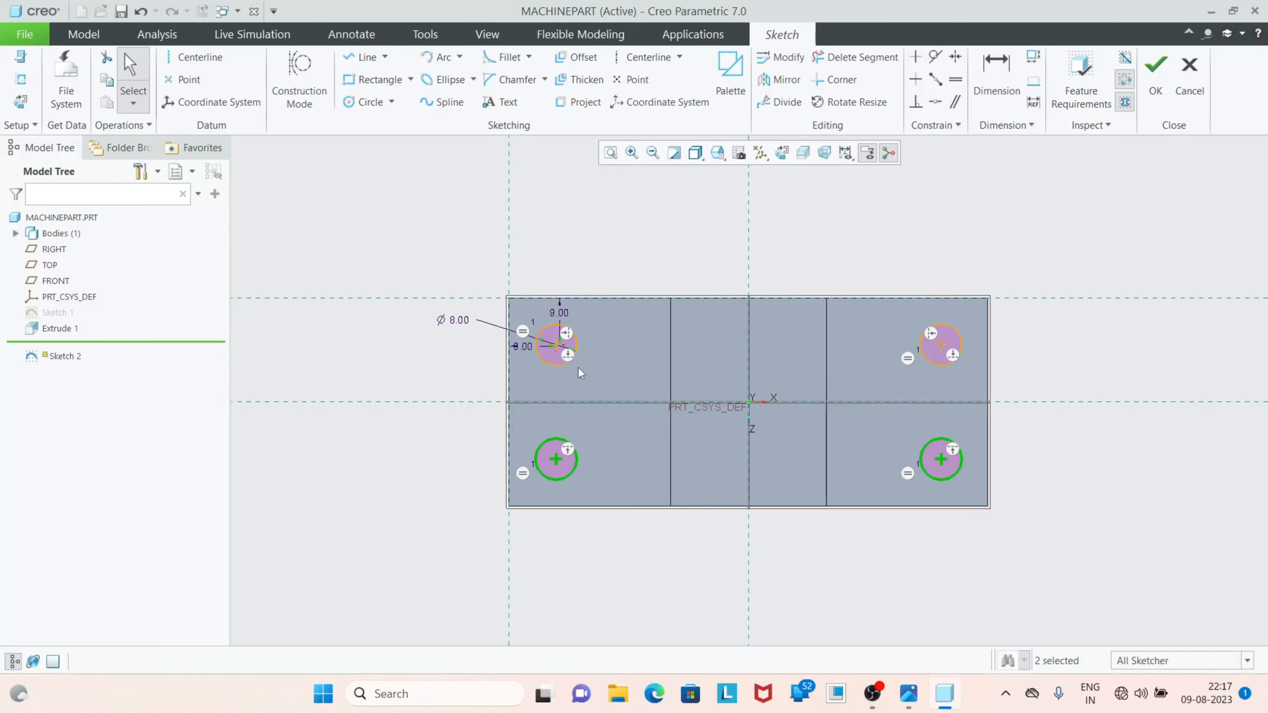
{"action": "mouse_move", "coordinate": [768, 537]}
{"action": "middle_mouse_down"}
{"action": "mouse_move", "coordinate": [762, 501]}
{"action": "mouse_move", "coordinate": [730, 487]}
{"action": "mouse_move", "coordinate": [731, 502]}
{"action": "middle_mouse_up"}
{"action": "left_click", "coordinate": [1151, 74]}
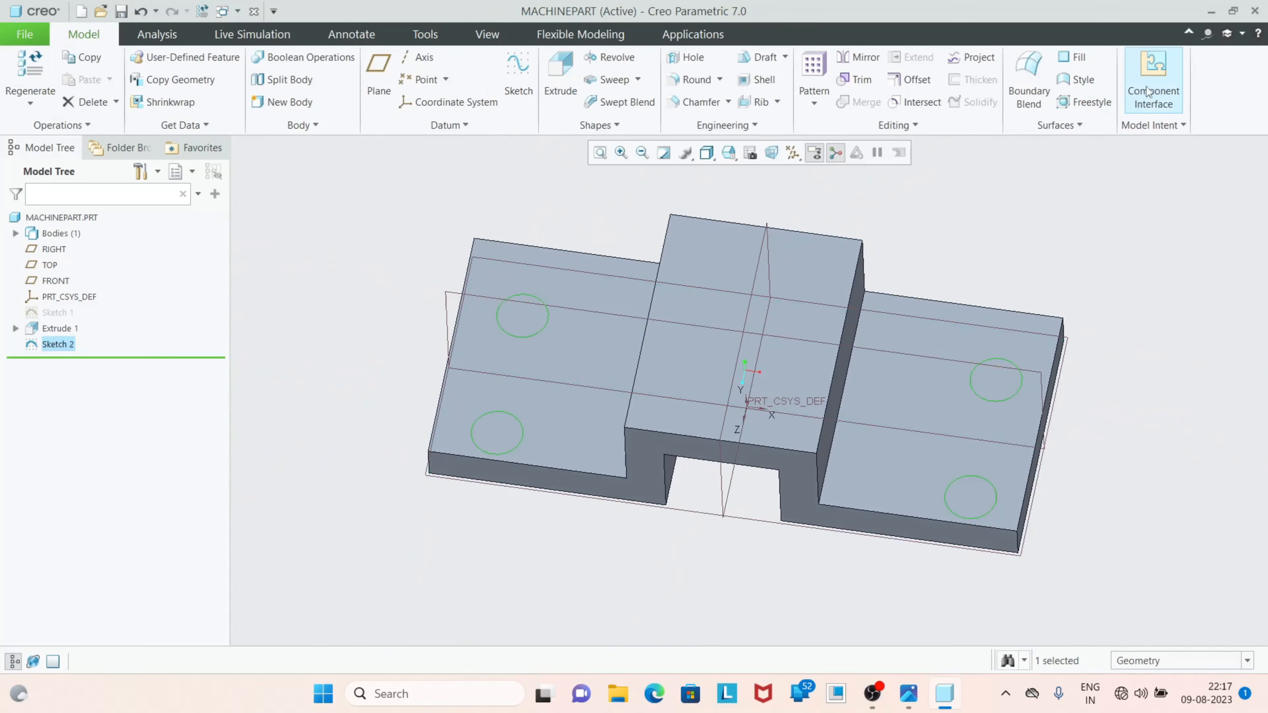
Extrude the four-circle sketch as a material-removing cut with the To Next depth option to make the corner holes
{"action": "left_click", "coordinate": [560, 75]}
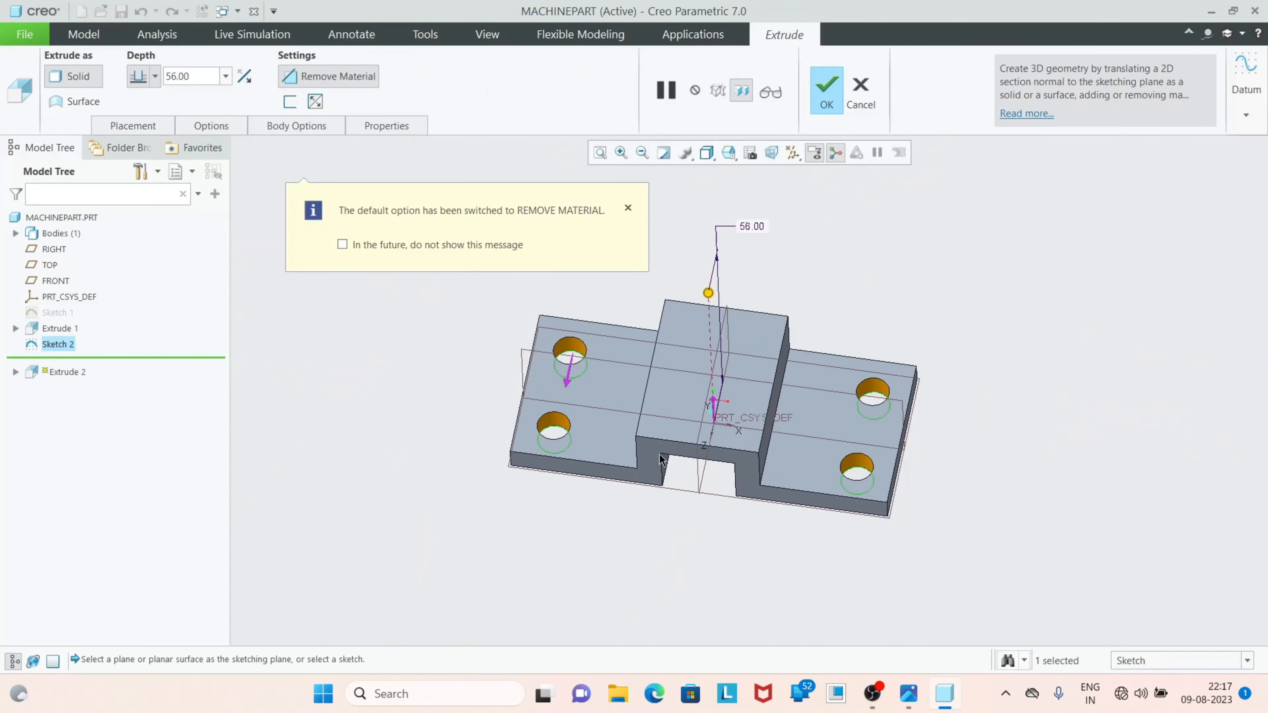
{"action": "middle_click_drag", "start_coordinate": [670, 464], "coordinate": [602, 345]}
{"action": "left_click", "coordinate": [627, 208]}
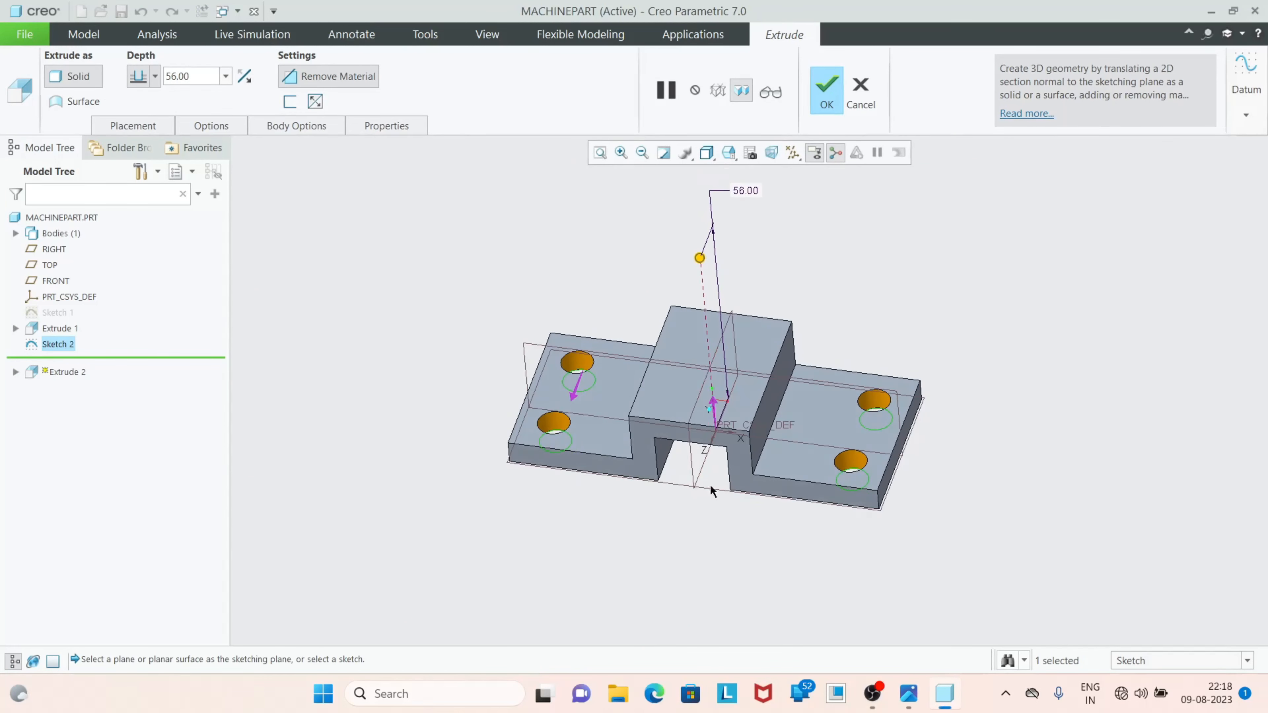
{"action": "scroll", "coordinate": [736, 466], "scroll_direction": "down", "scroll_amount": 2}
{"action": "left_click", "coordinate": [142, 76]}
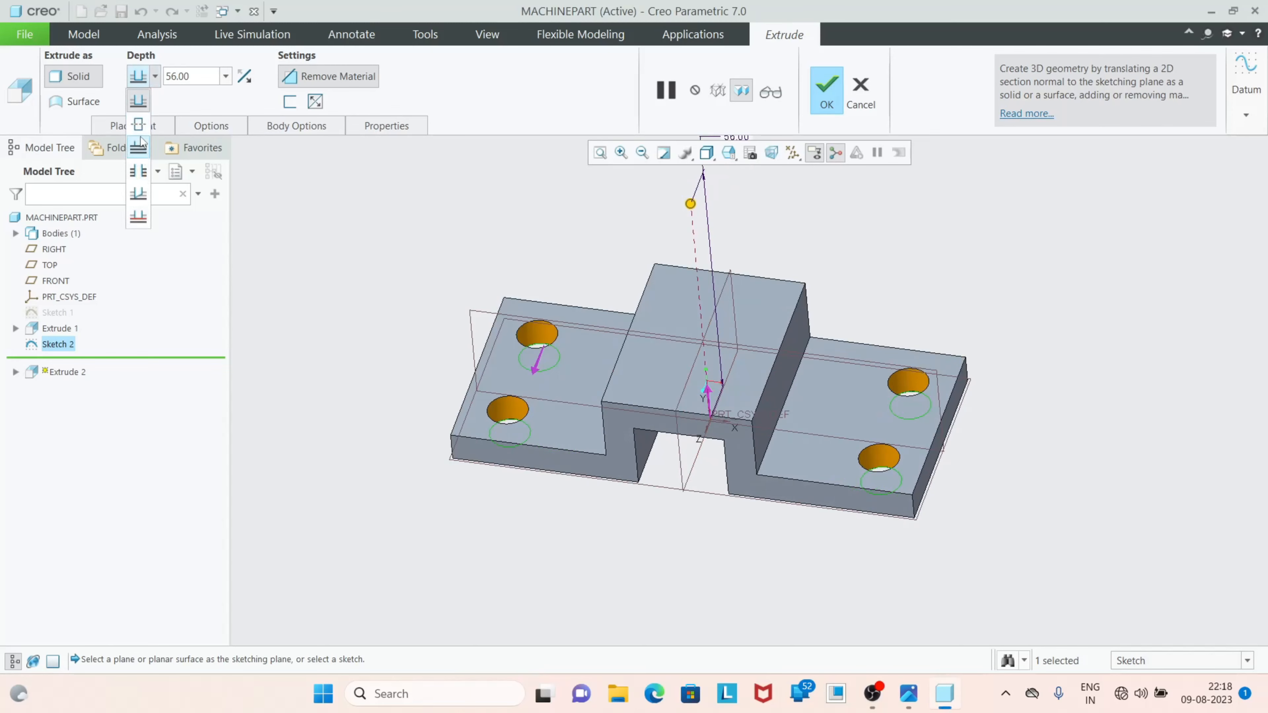
{"action": "left_click", "coordinate": [140, 147]}
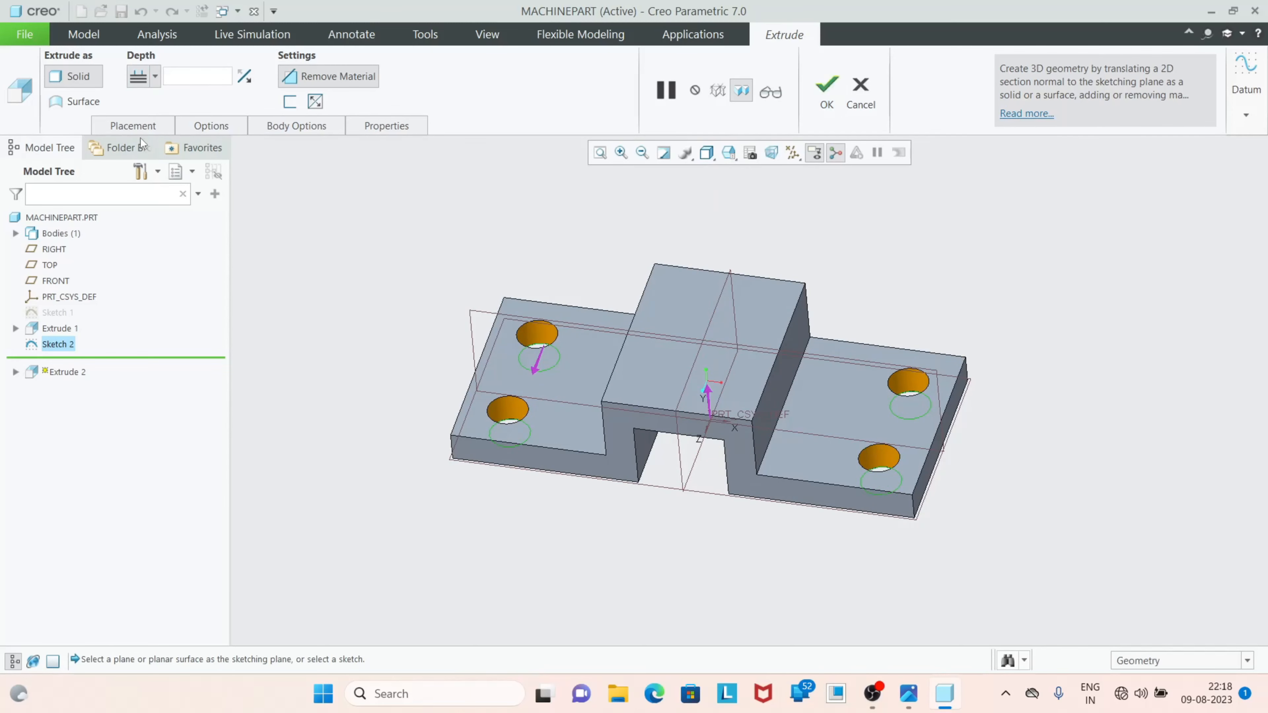
{"action": "left_click", "coordinate": [825, 102]}
{"action": "middle_click_drag", "start_coordinate": [985, 435], "coordinate": [973, 424]}
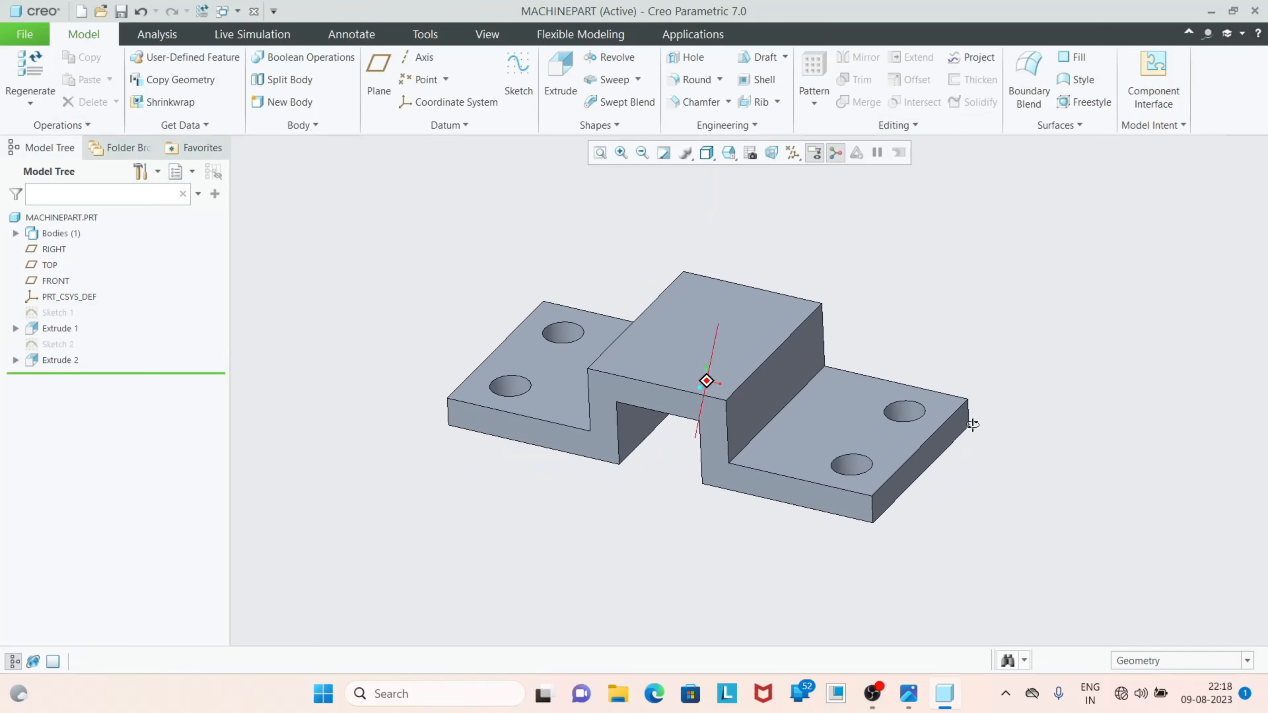
Check the reference image, then start a Round on the base's four vertical corner edges and the raised block's two upper and two lower outer edges
{"action": "left_click", "coordinate": [908, 694]}
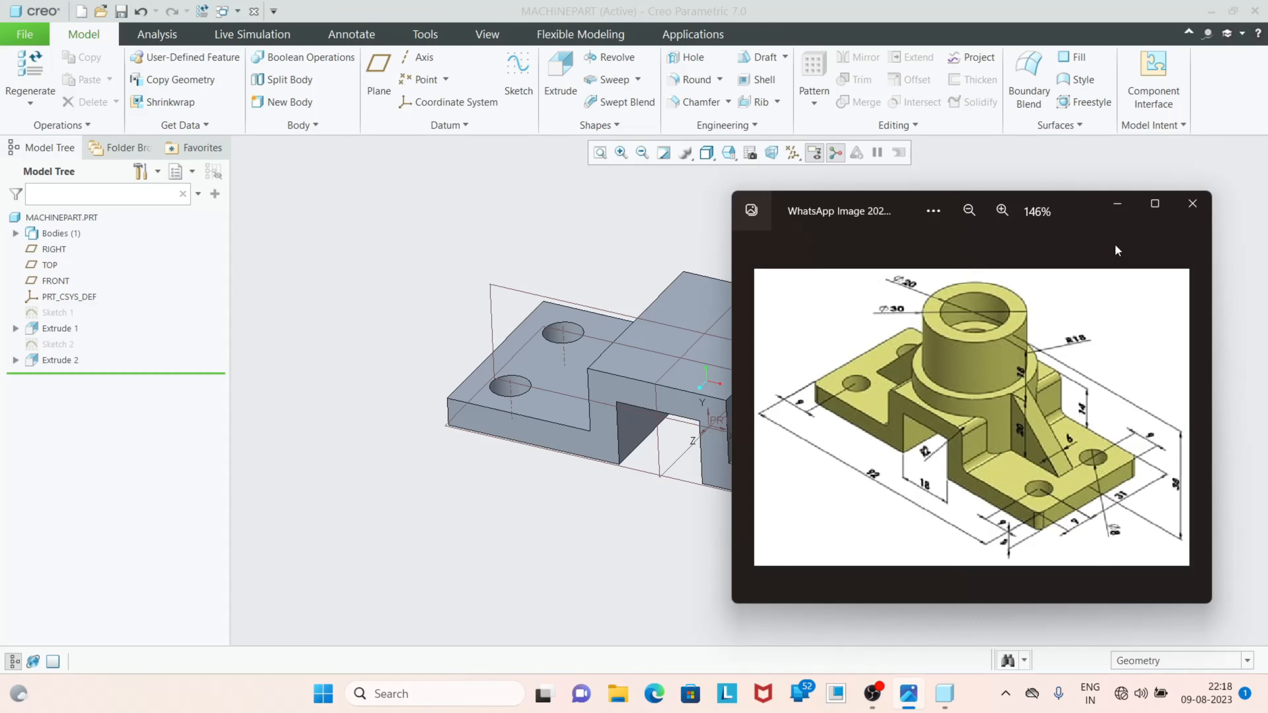
{"action": "left_click", "coordinate": [1117, 205]}
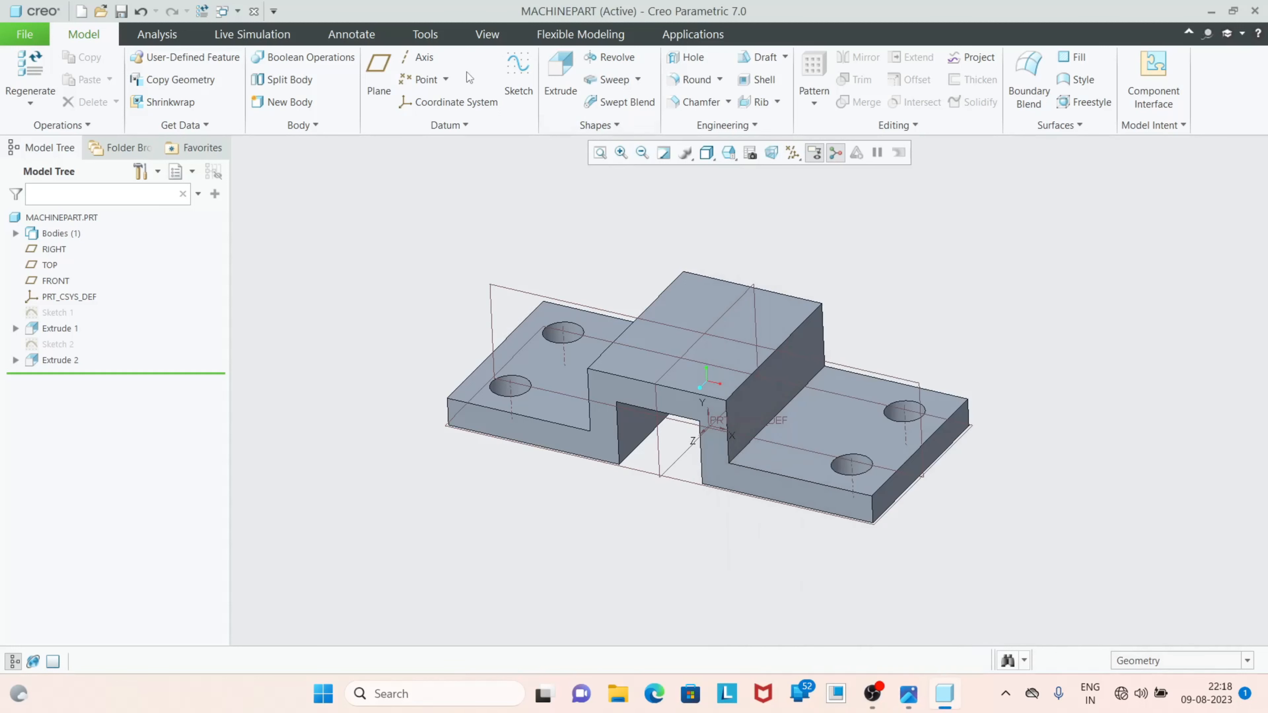
{"action": "left_click", "coordinate": [693, 79]}
{"action": "left_click", "coordinate": [871, 508]}
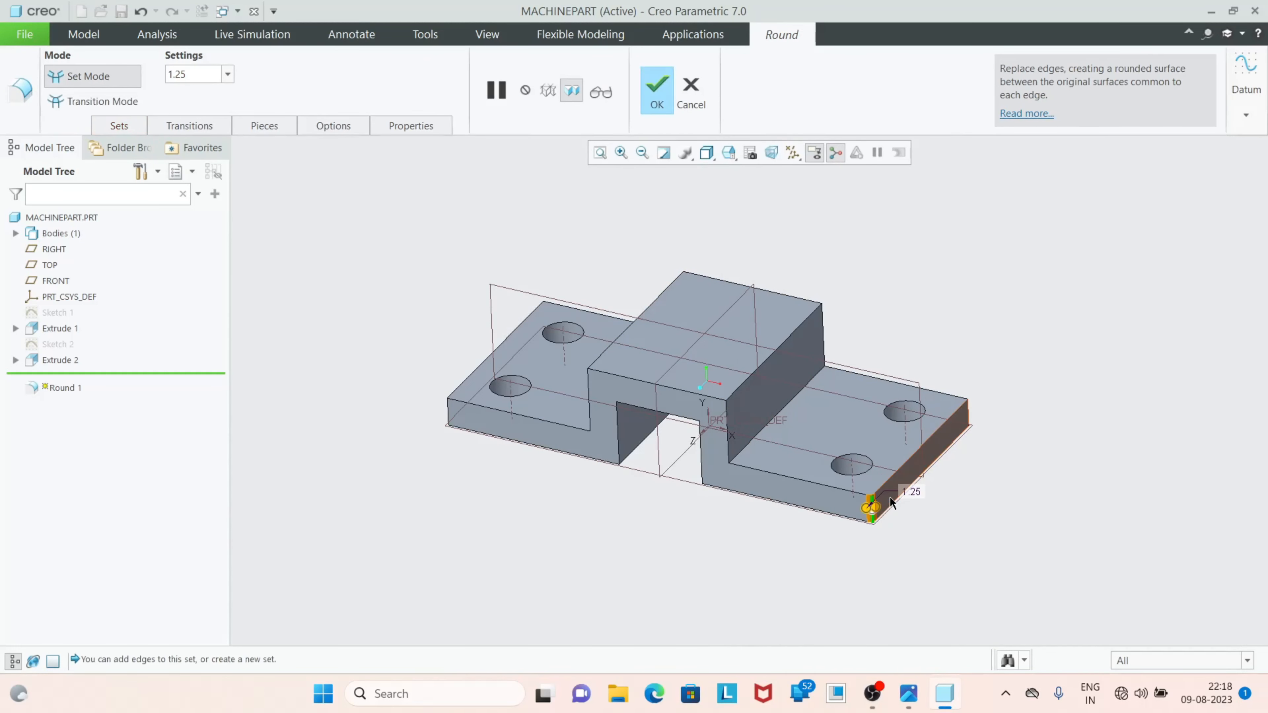
{"action": "left_click", "coordinate": [965, 414], "text": "ctrl"}
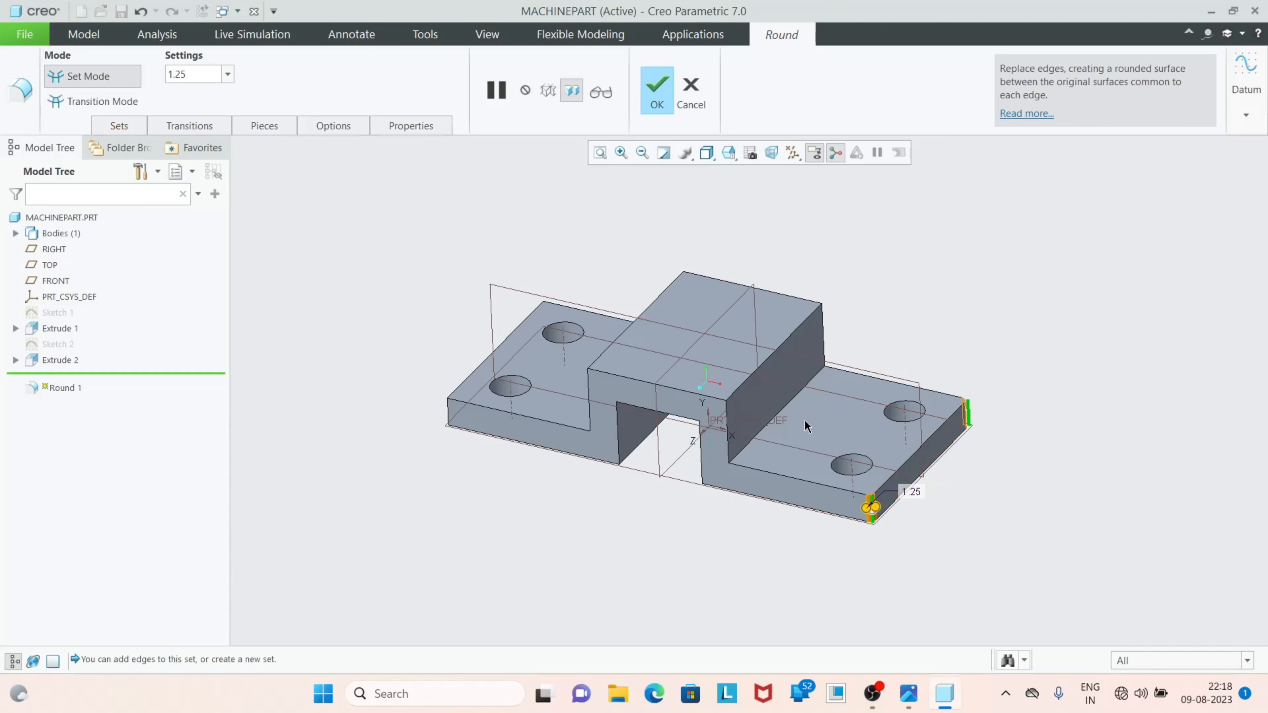
{"action": "left_click", "coordinate": [768, 426], "text": "ctrl"}
{"action": "left_click", "coordinate": [759, 365], "text": "ctrl"}
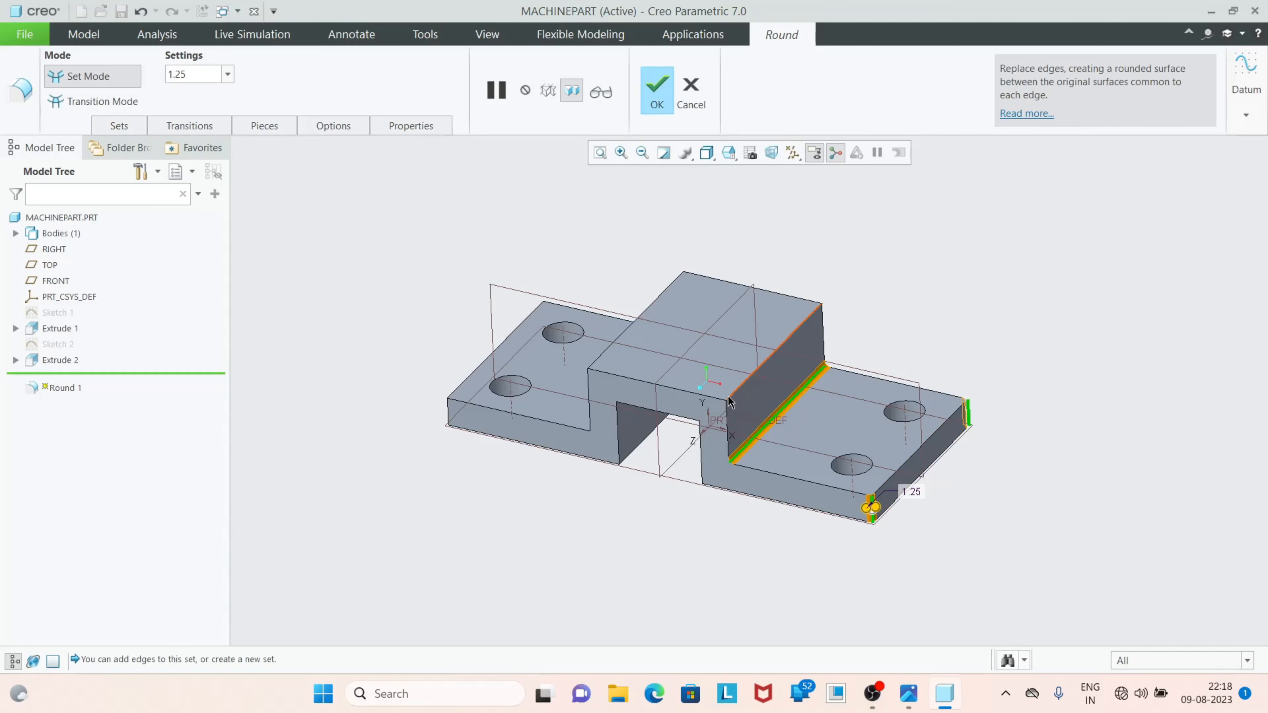
{"action": "left_click", "coordinate": [595, 367], "text": "ctrl"}
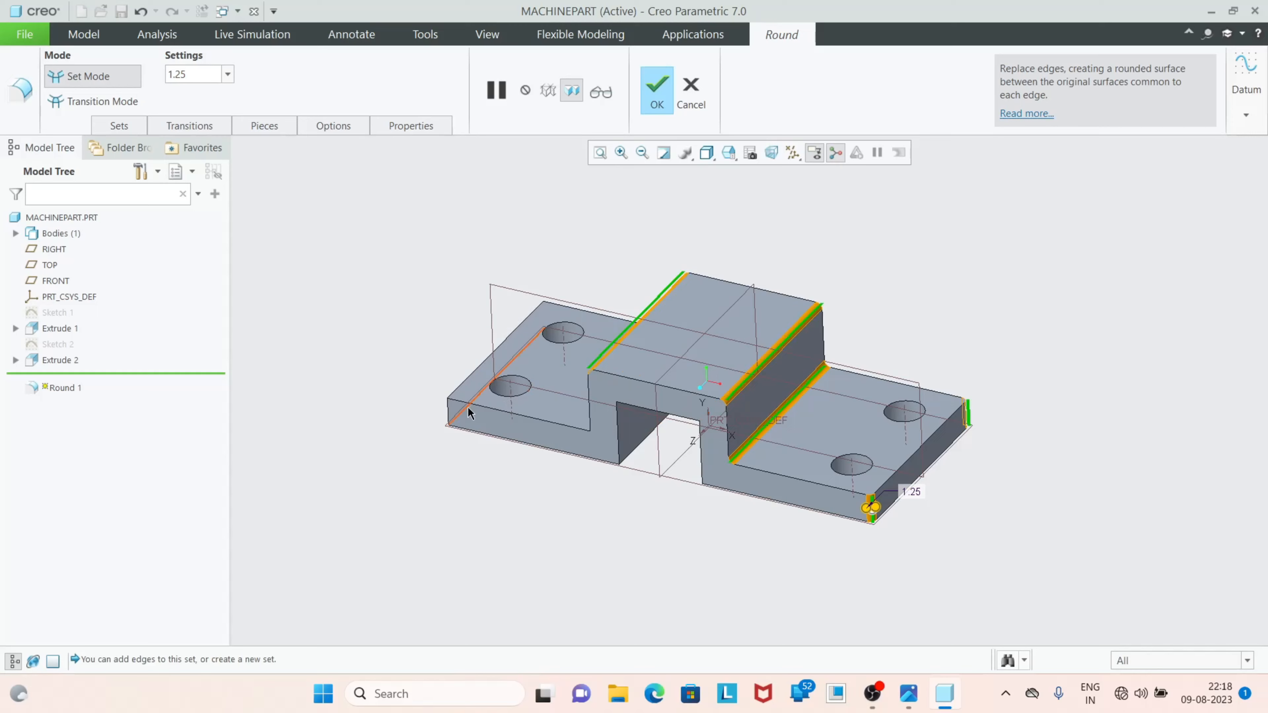
{"action": "left_click", "coordinate": [449, 413], "text": "ctrl"}
{"action": "left_click", "coordinate": [543, 311], "text": "ctrl"}
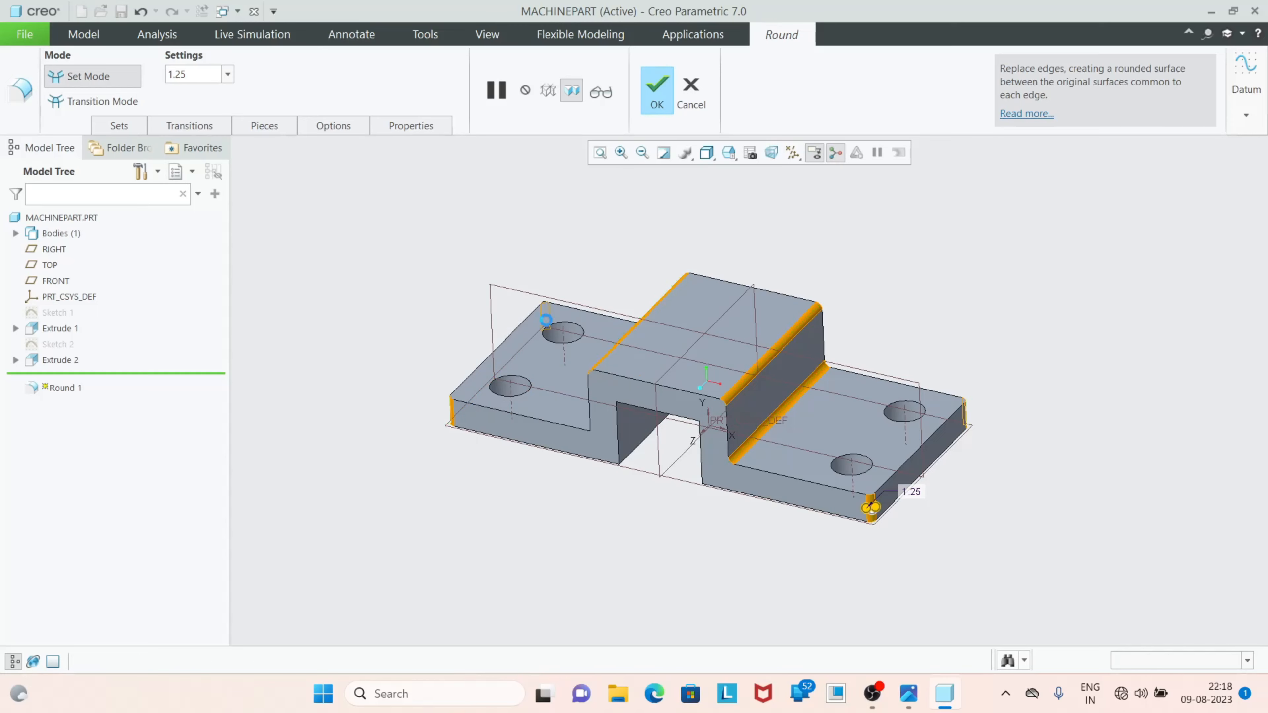
{"action": "middle_click_drag", "start_coordinate": [544, 317], "coordinate": [659, 482]}
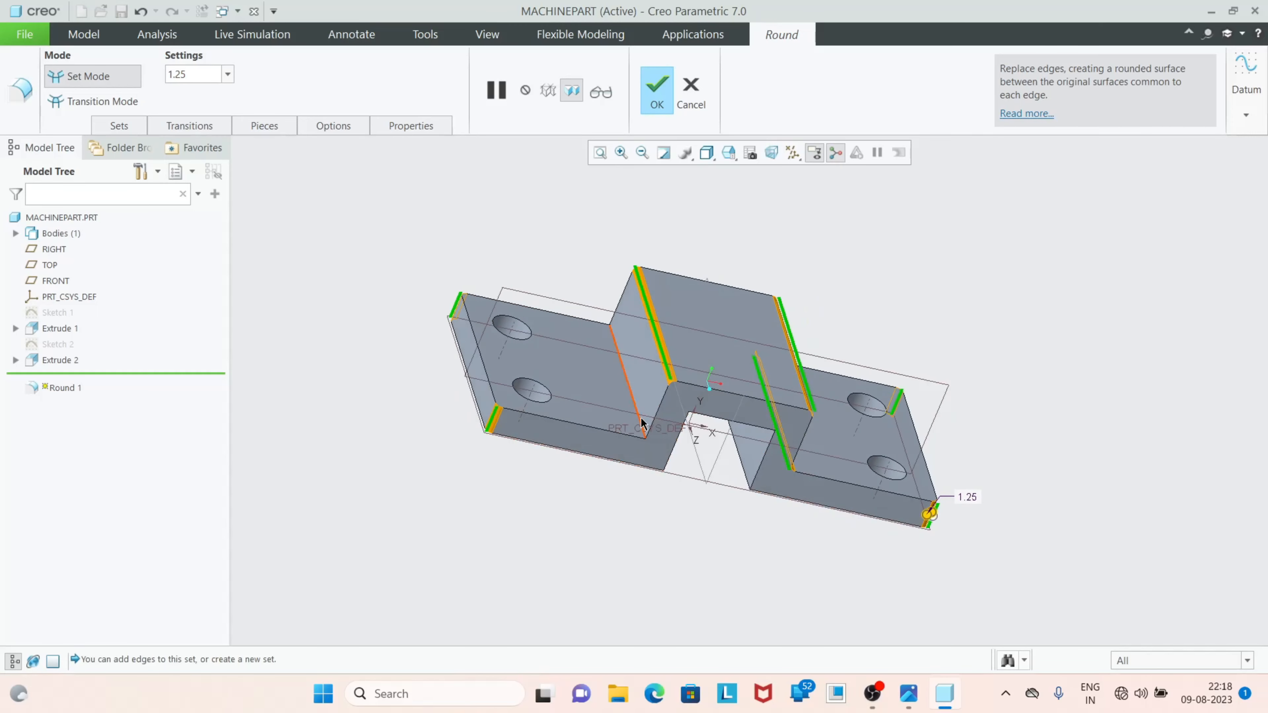
{"action": "middle_click_drag", "start_coordinate": [695, 498], "coordinate": [631, 484]}
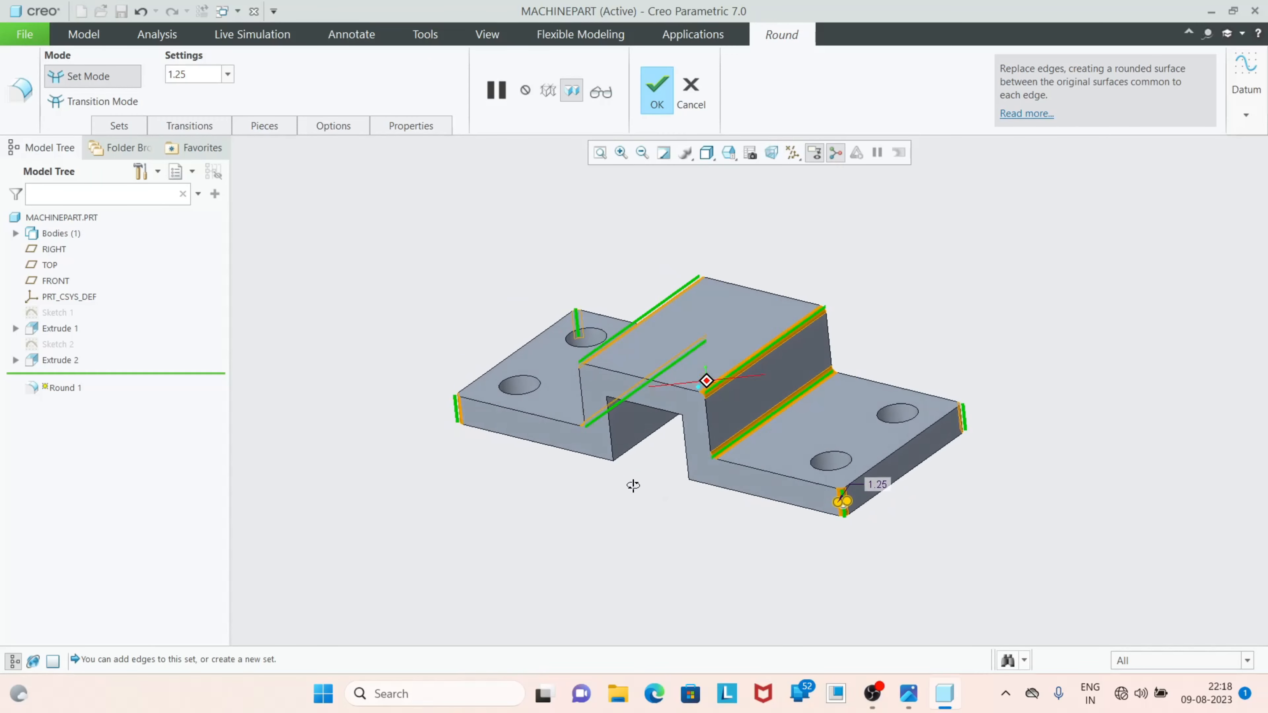
Set the round radius to 2 mm and complete the feature
{"action": "double_click", "coordinate": [205, 79]}
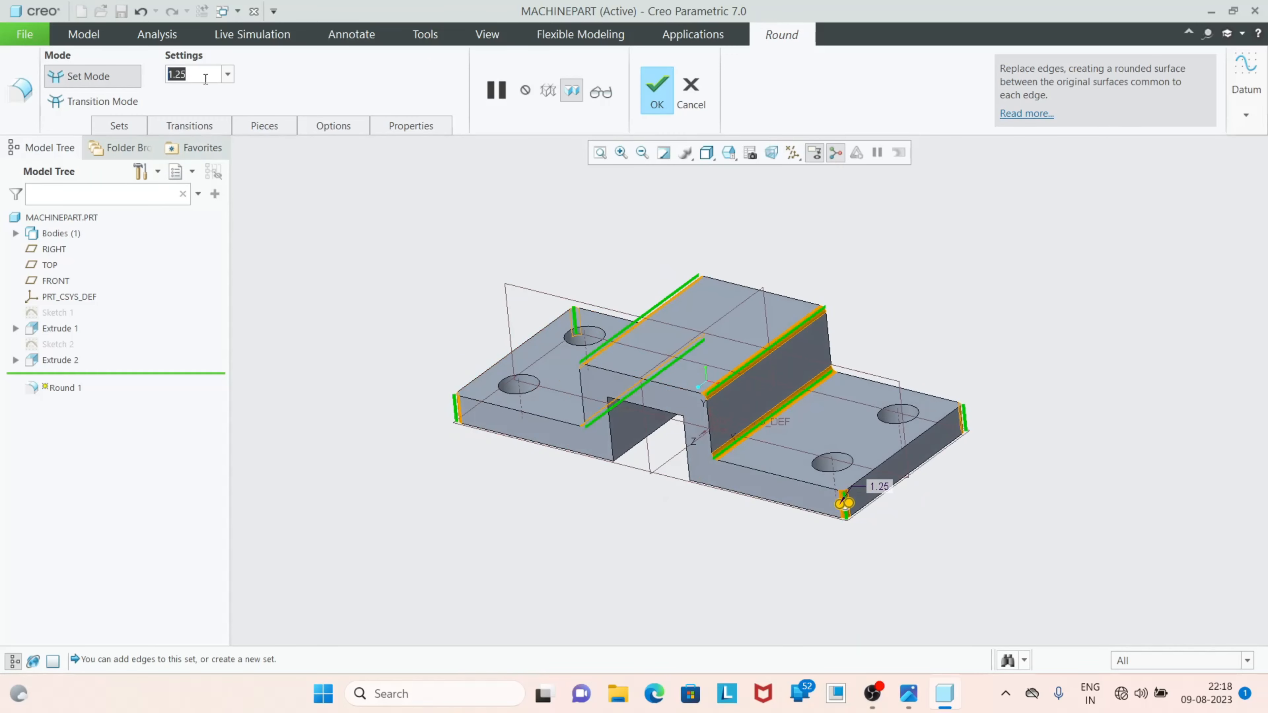
{"action": "type", "text": "2"}
{"action": "key", "text": "Return"}
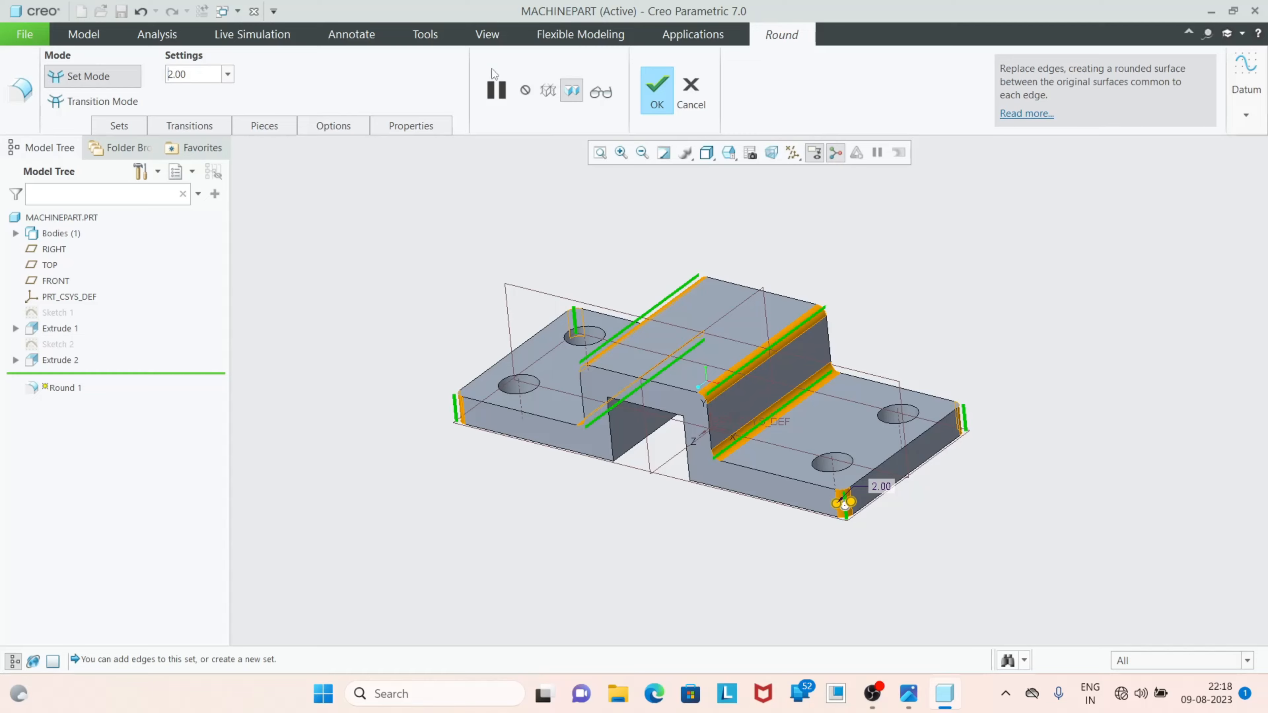
{"action": "left_click", "coordinate": [657, 90]}
Inspect the rounded base and check the cylindrical boss dimensions in the reference image
{"action": "middle_click_drag", "start_coordinate": [676, 586], "coordinate": [662, 551]}
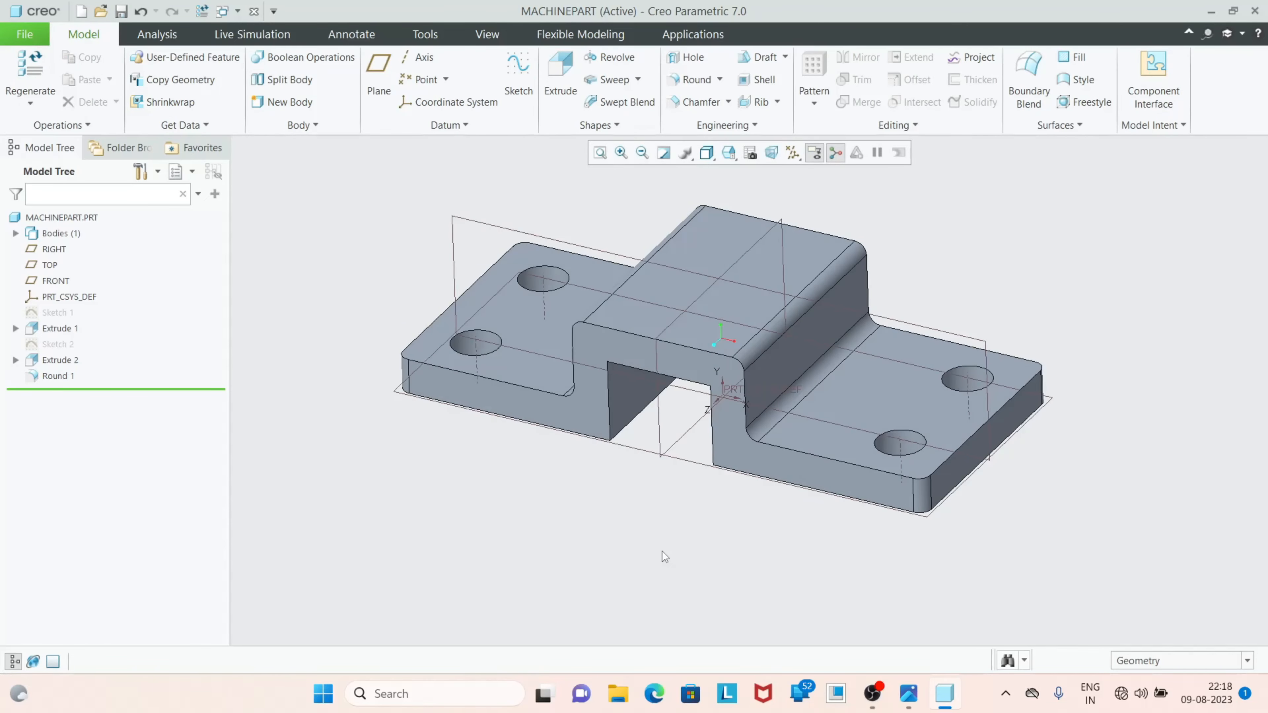
{"action": "scroll", "coordinate": [663, 550], "scroll_direction": "up", "scroll_amount": 1}
{"action": "scroll", "coordinate": [691, 446], "scroll_direction": "down", "scroll_amount": 2}
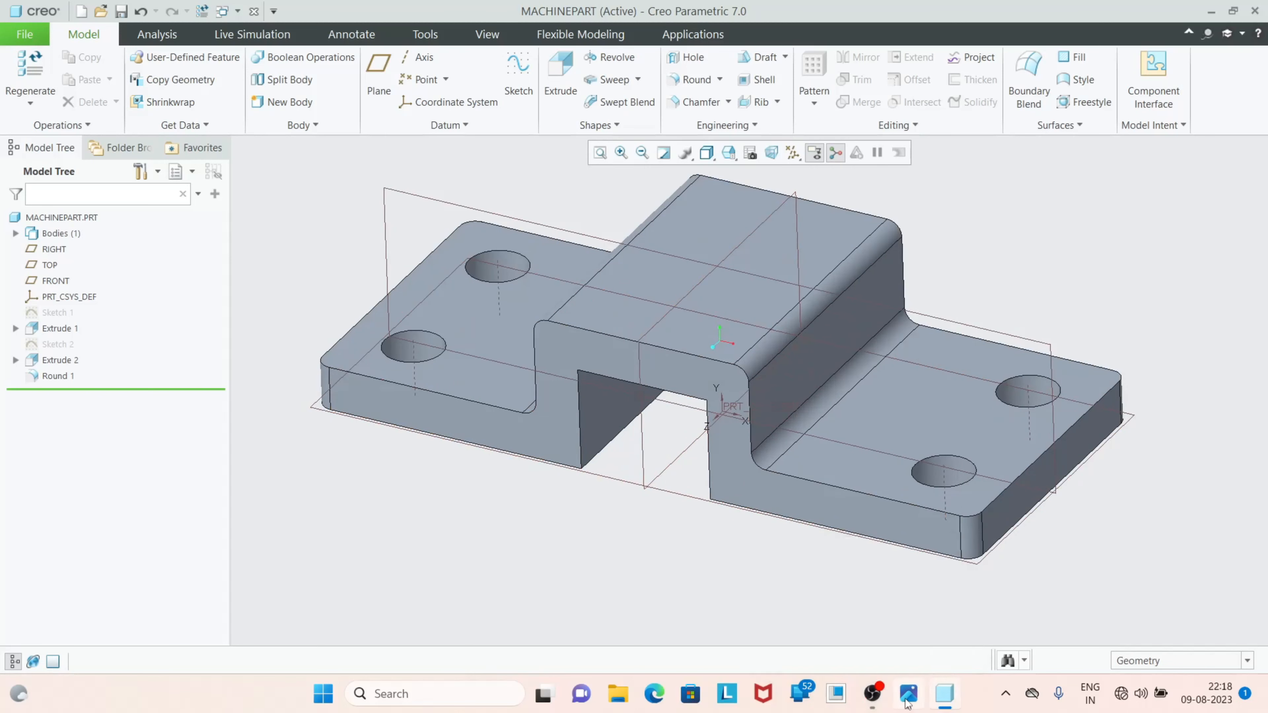
{"action": "left_click", "coordinate": [908, 693]}
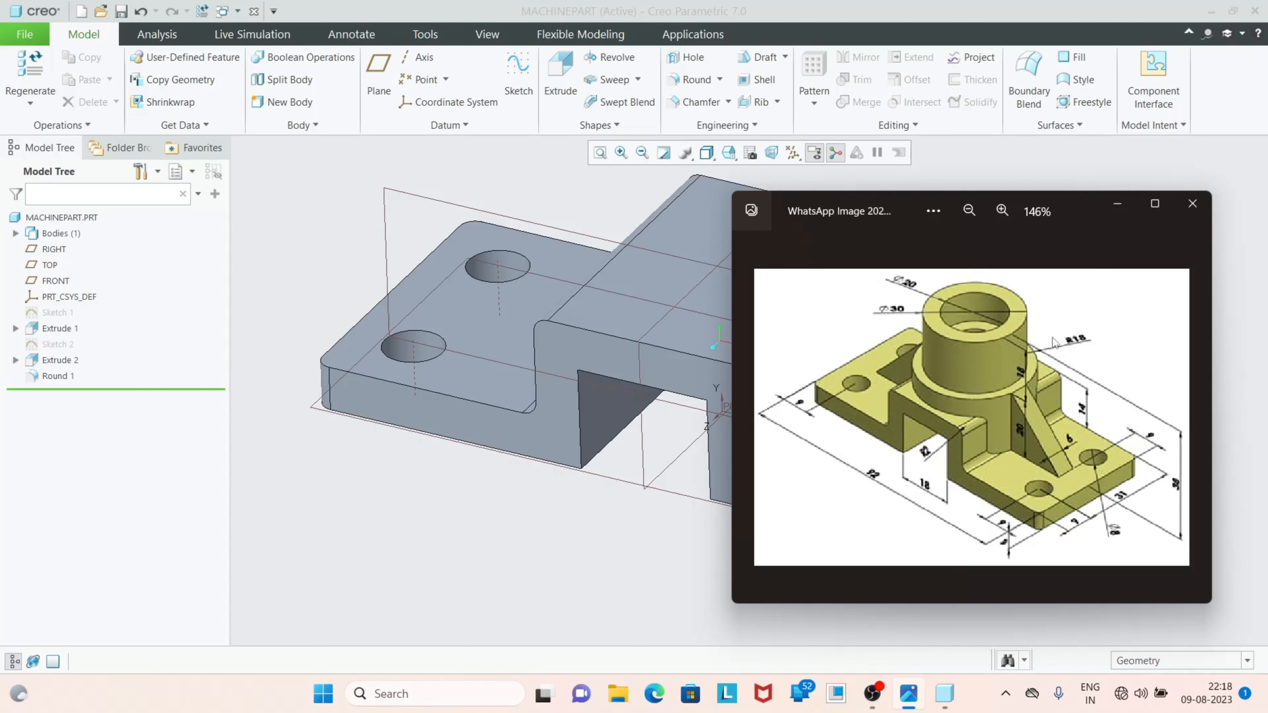
{"action": "left_click", "coordinate": [1111, 205]}
{"action": "scroll", "coordinate": [746, 421], "scroll_direction": "down", "scroll_amount": 3}
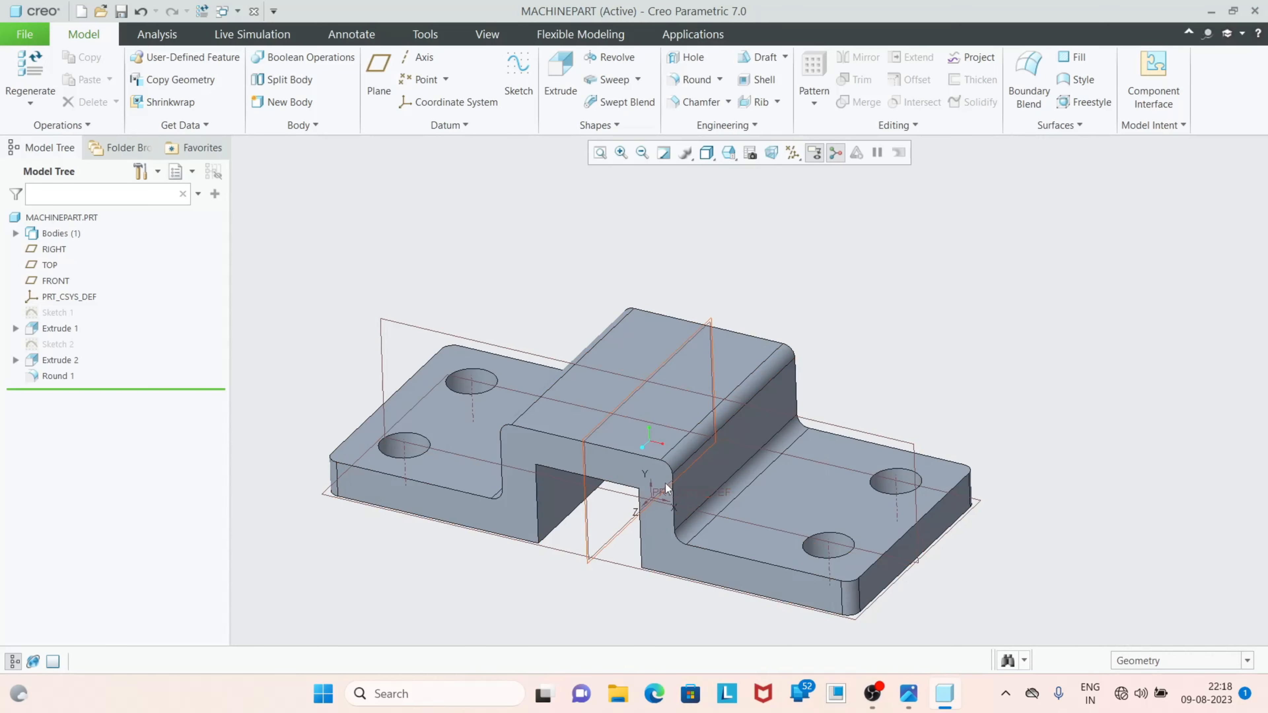
Start a sketch on the base's lower right-hand upper face and draw a circle about 38 mm in diameter centred on the part origin
{"action": "left_click", "coordinate": [793, 495]}
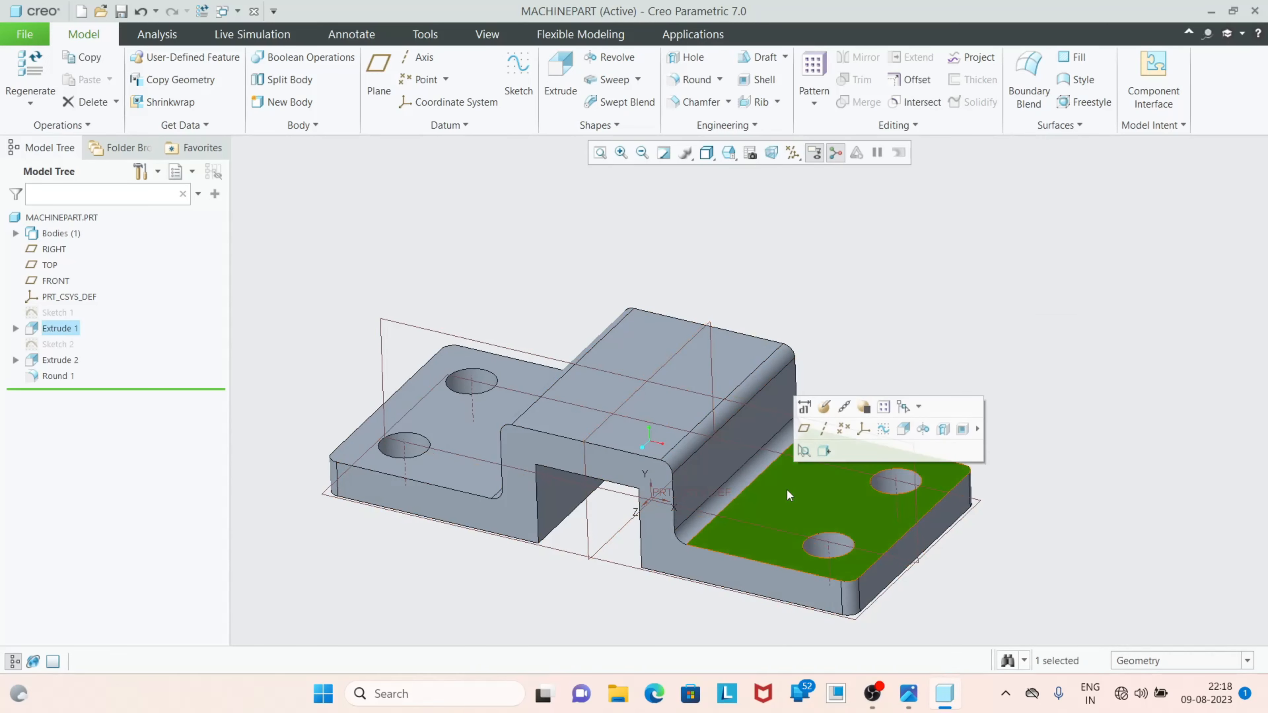
{"action": "left_click", "coordinate": [518, 80]}
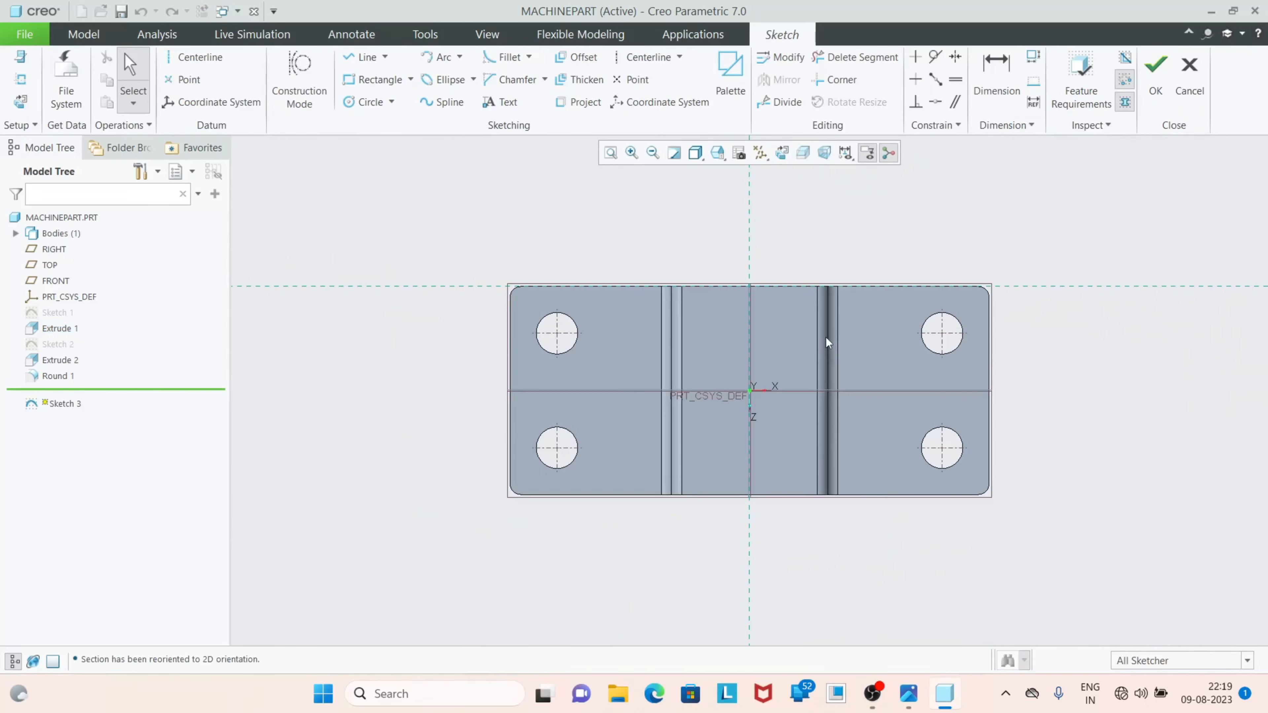
{"action": "left_click", "coordinate": [366, 102]}
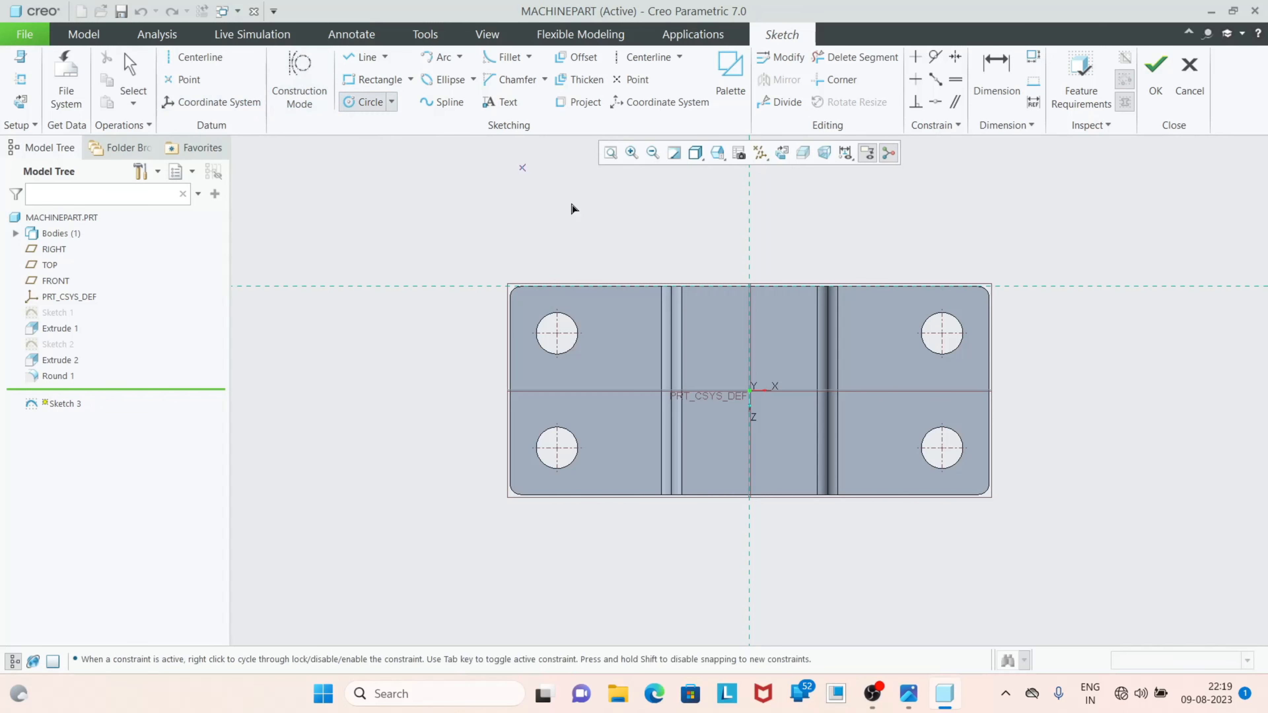
{"action": "left_click", "coordinate": [750, 390]}
{"action": "left_click", "coordinate": [656, 369]}
{"action": "scroll", "coordinate": [657, 370], "scroll_direction": "up", "scroll_amount": 1}
{"action": "middle_click", "coordinate": [664, 369]}
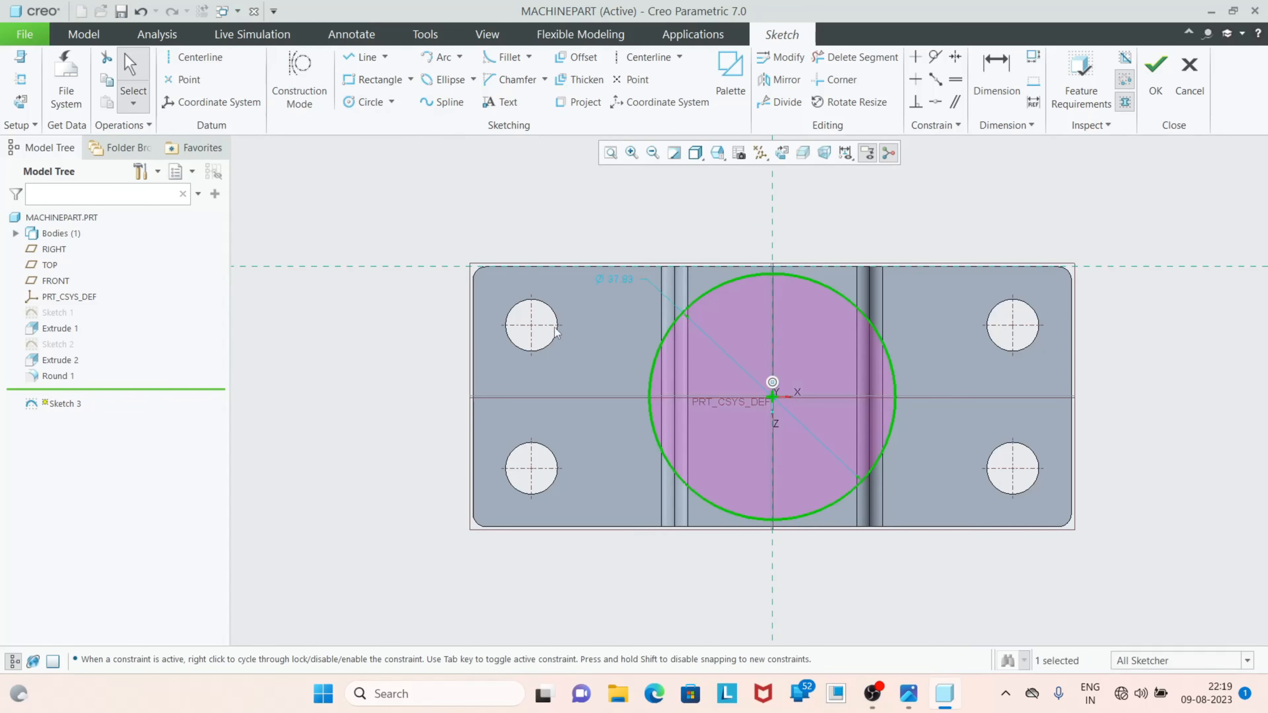
Set the circle's diameter to 36 mm, check it against the reference image, and finish the sketch
{"action": "double_click", "coordinate": [632, 279]}
{"action": "type", "text": "36"}
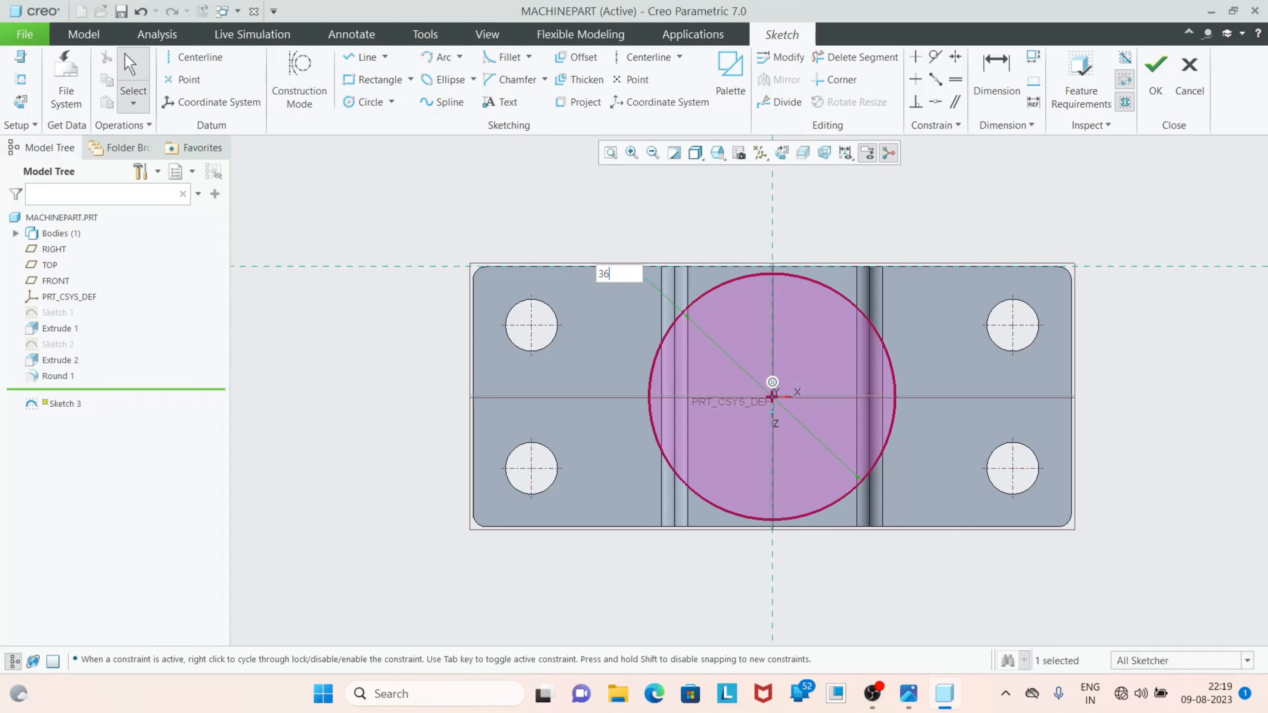
{"action": "key", "text": "Return"}
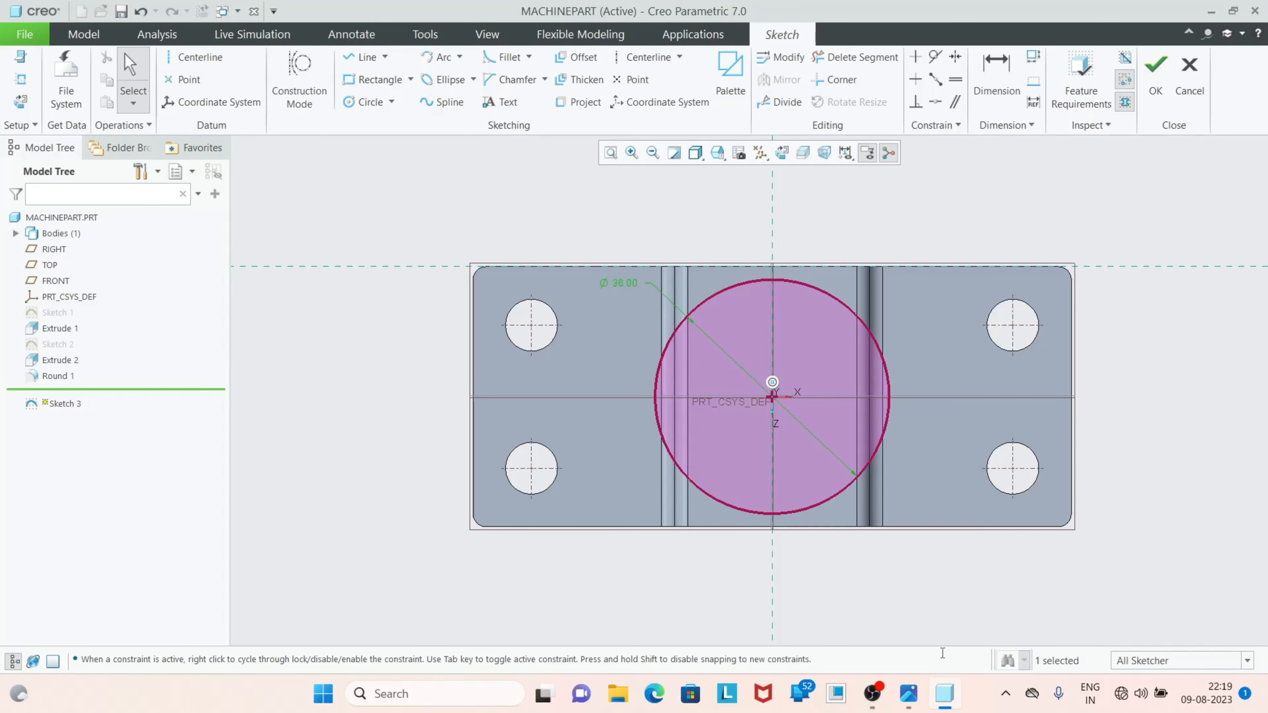
{"action": "left_click", "coordinate": [908, 693]}
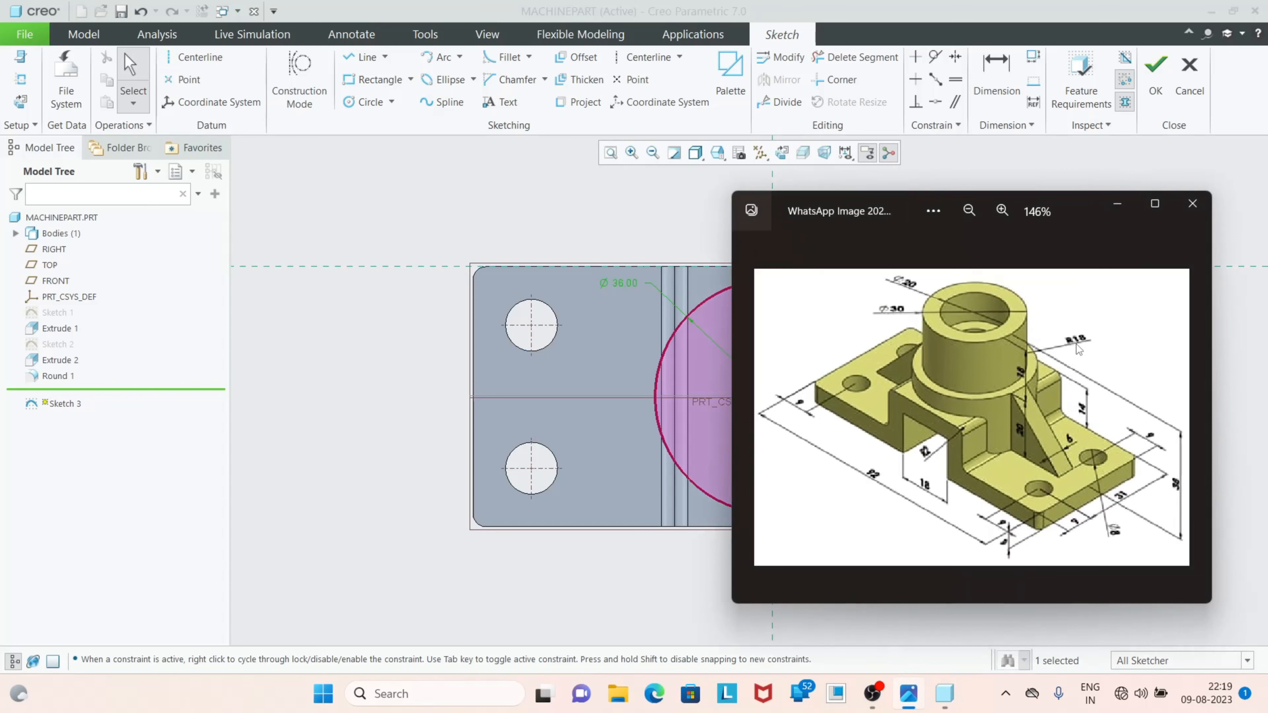
{"action": "left_click", "coordinate": [1112, 214]}
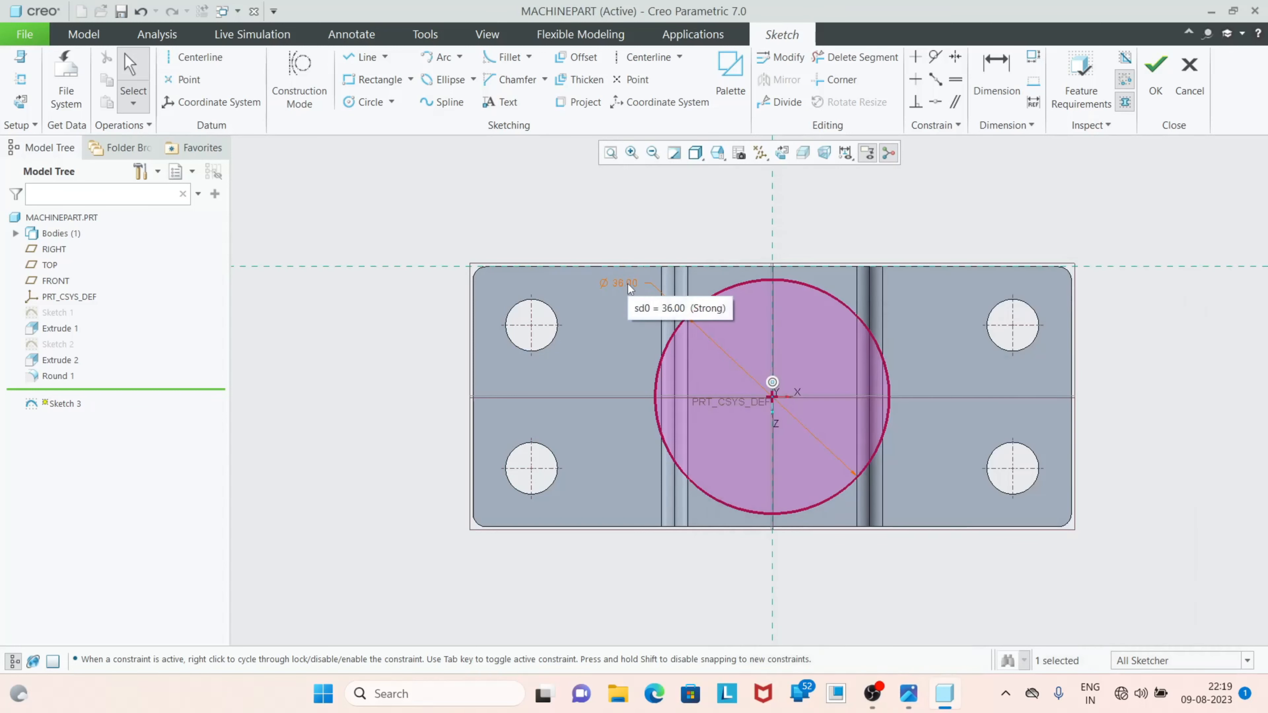
{"action": "left_click", "coordinate": [1164, 99]}
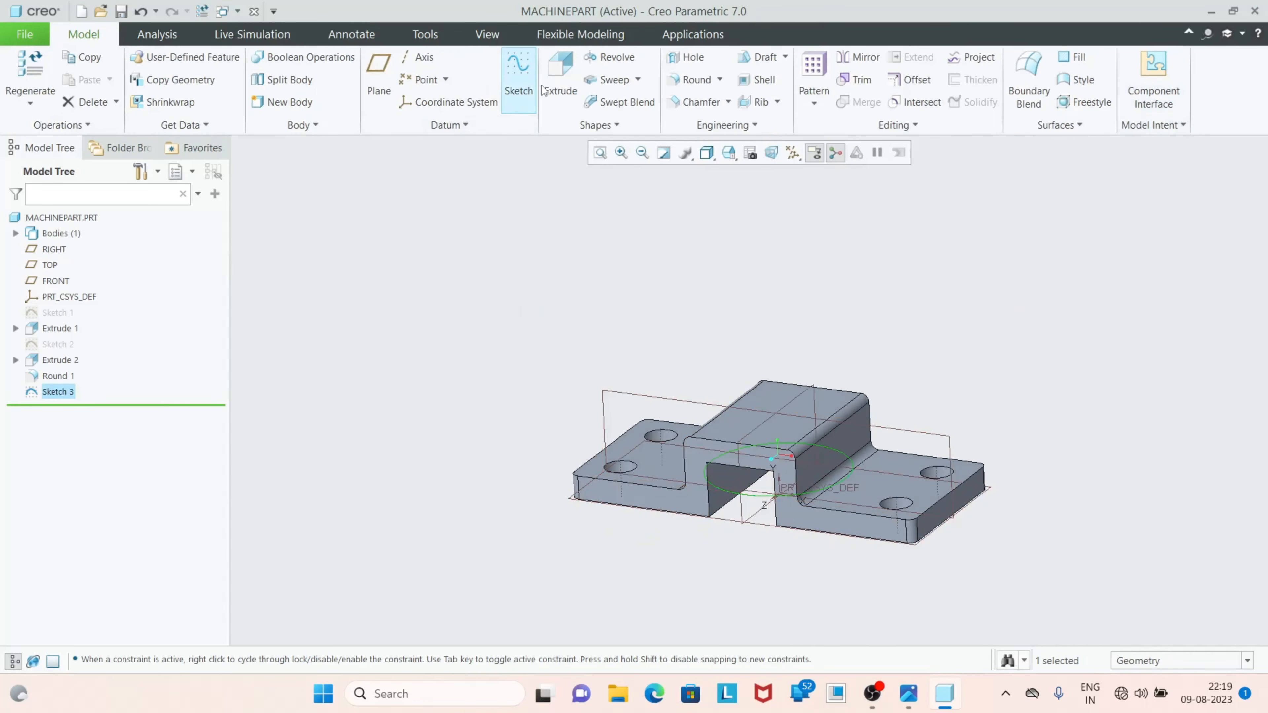
Check the boss height in the reference image and extrude the circle upward 20 mm as a solid
{"action": "left_click", "coordinate": [560, 72]}
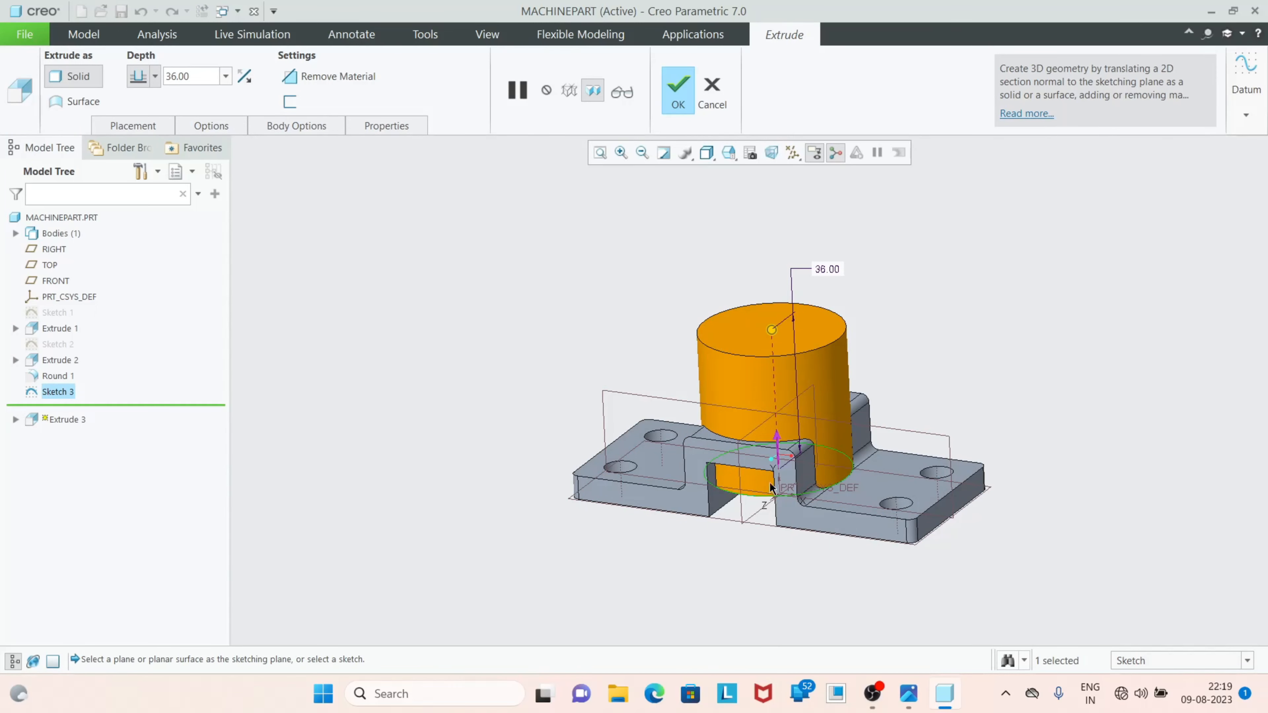
{"action": "left_click", "coordinate": [908, 693]}
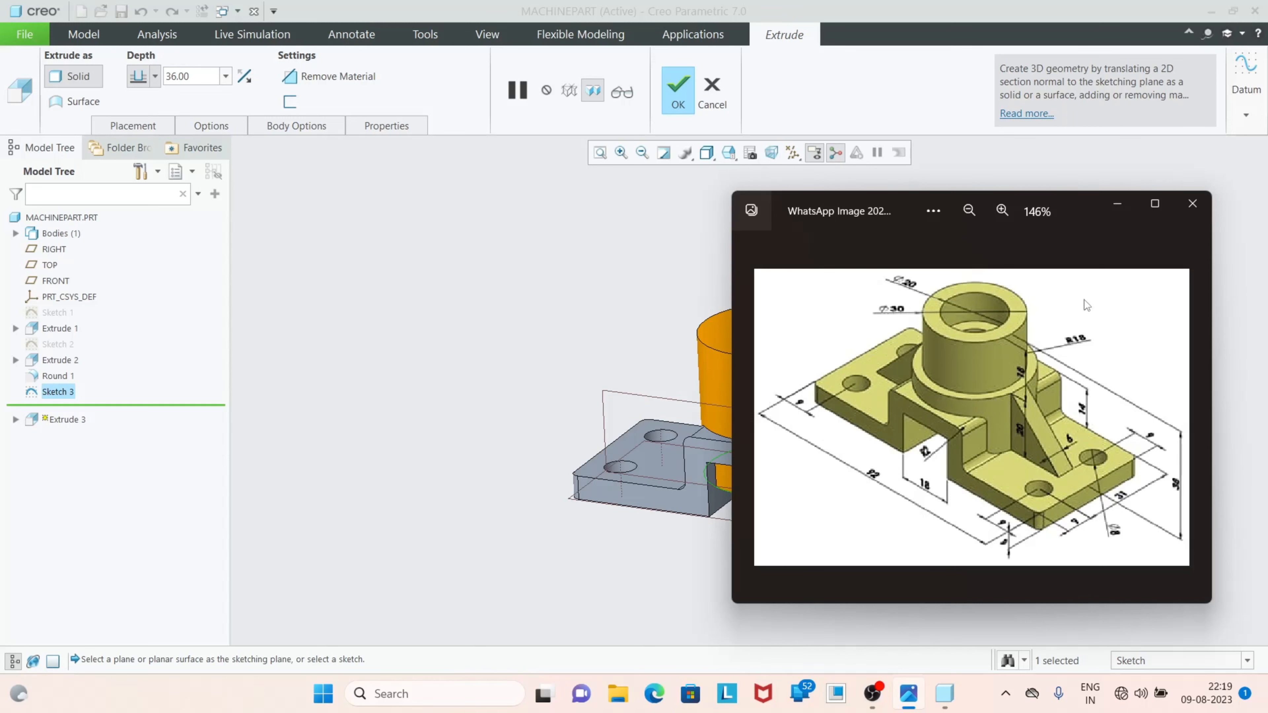
{"action": "left_click", "coordinate": [1117, 202]}
{"action": "left_click", "coordinate": [205, 75]}
{"action": "type", "text": "20"}
{"action": "key", "text": "Return"}
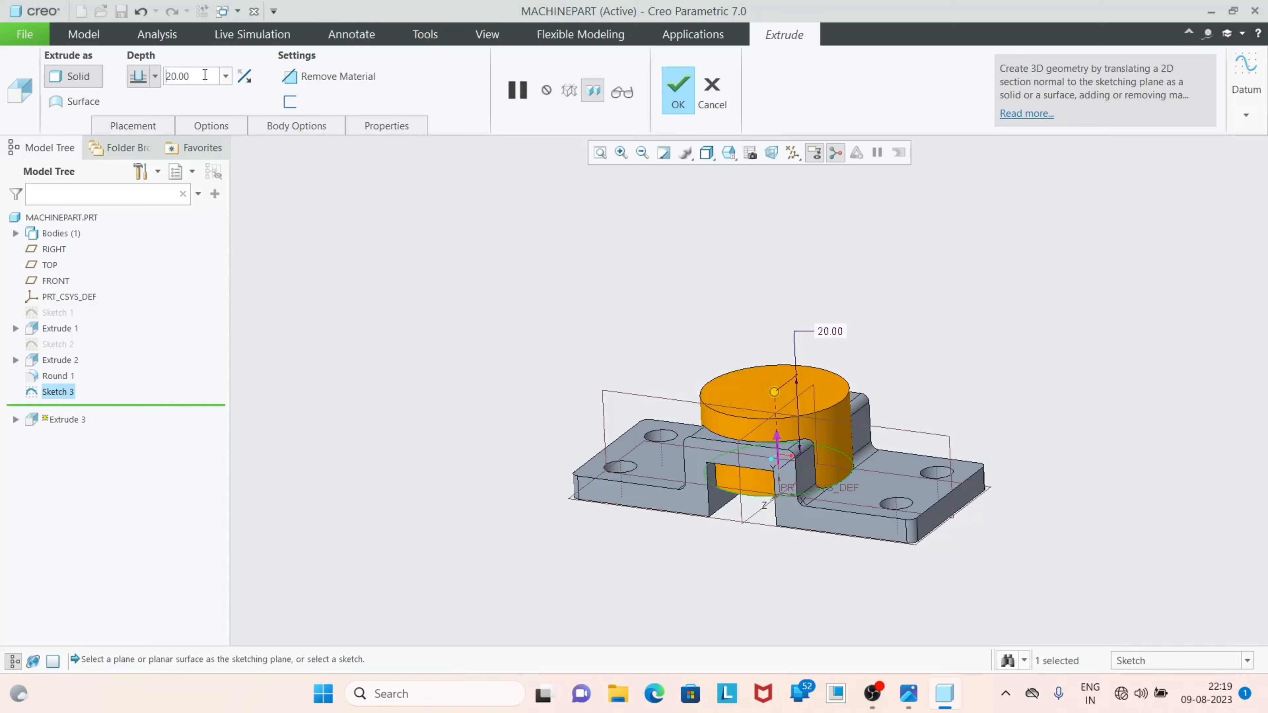
{"action": "left_click", "coordinate": [675, 90]}
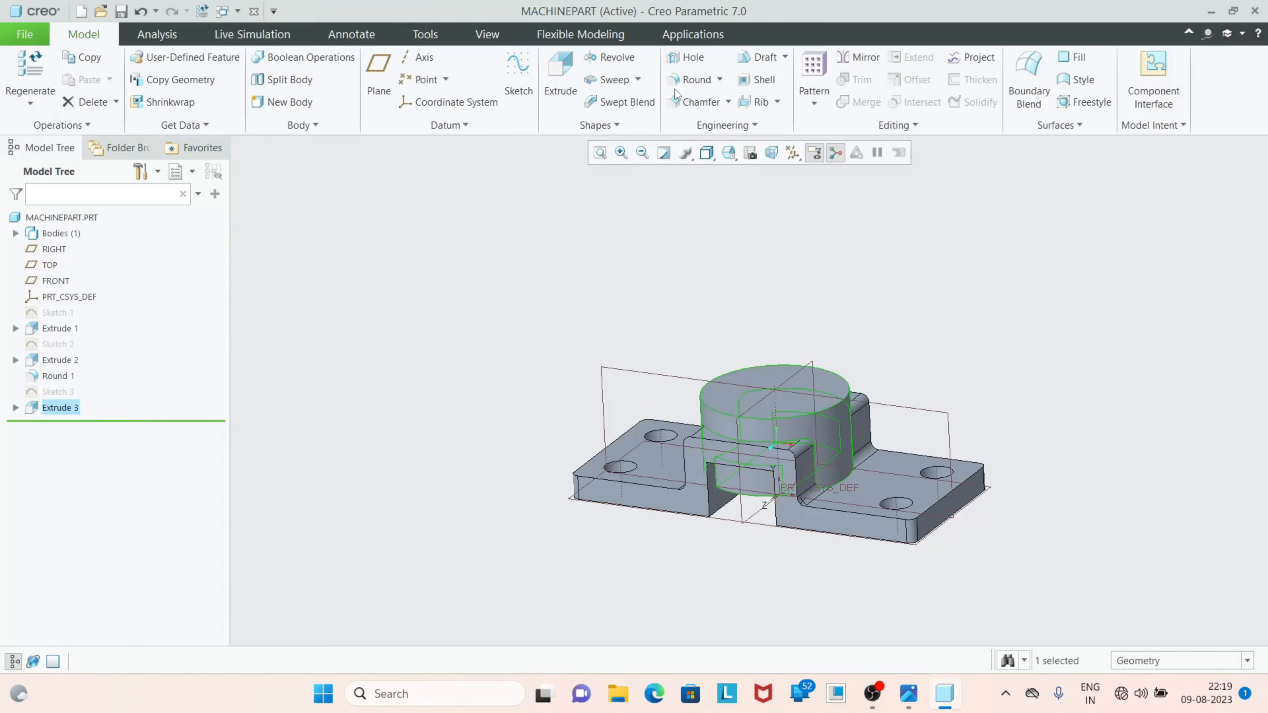
Check the upper hollow cylinder's dimensions in the reference image
{"action": "left_click", "coordinate": [525, 354]}
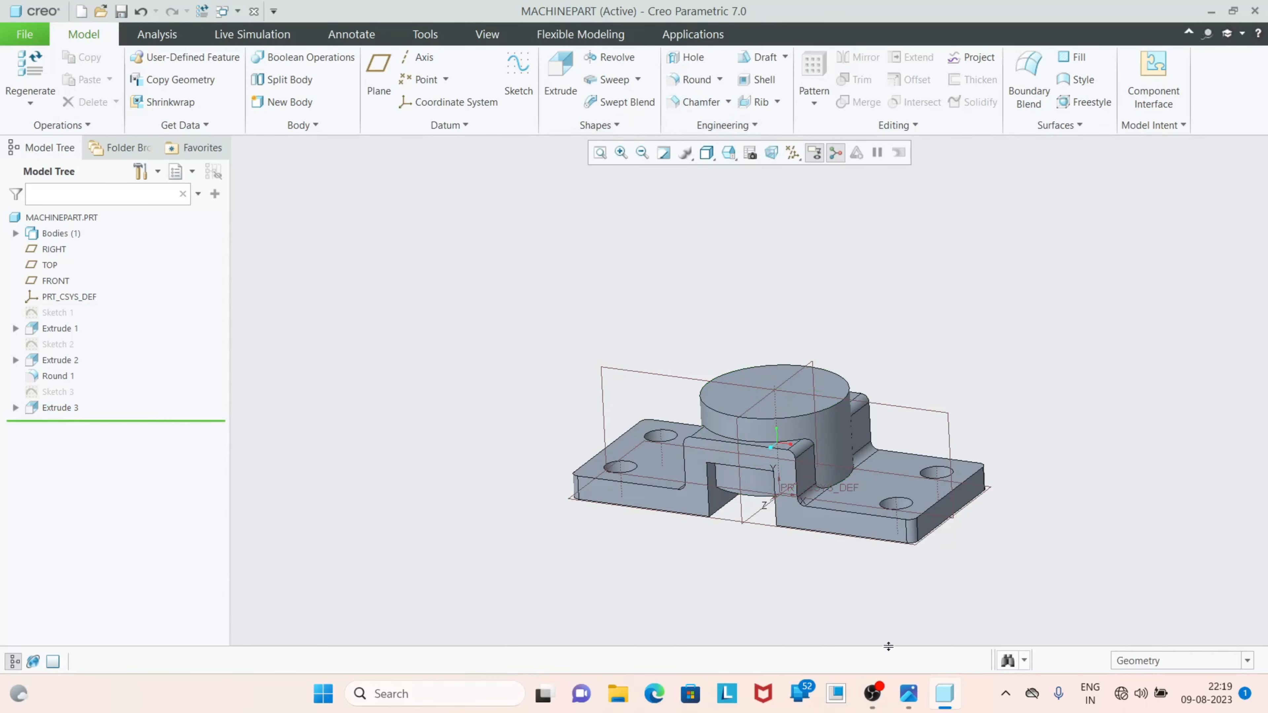
{"action": "left_click", "coordinate": [909, 700]}
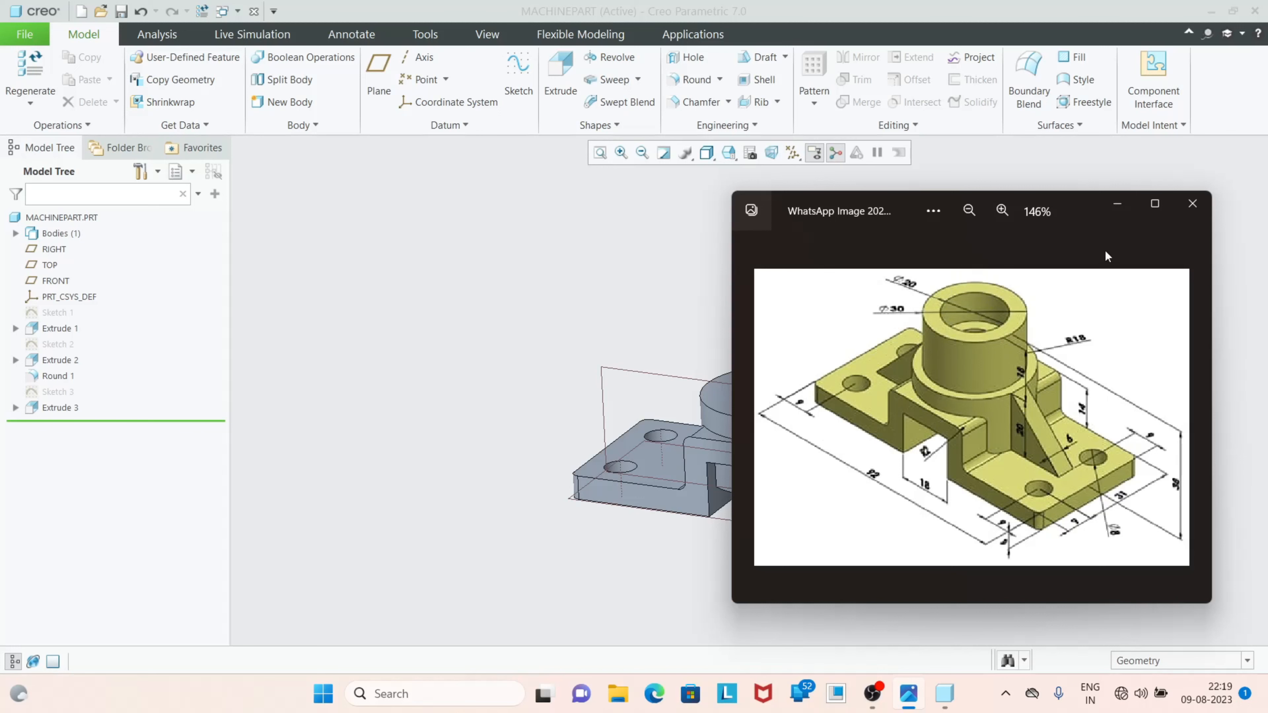
{"action": "left_click", "coordinate": [1112, 201]}
{"action": "middle_click_drag", "start_coordinate": [774, 392], "coordinate": [782, 416]}
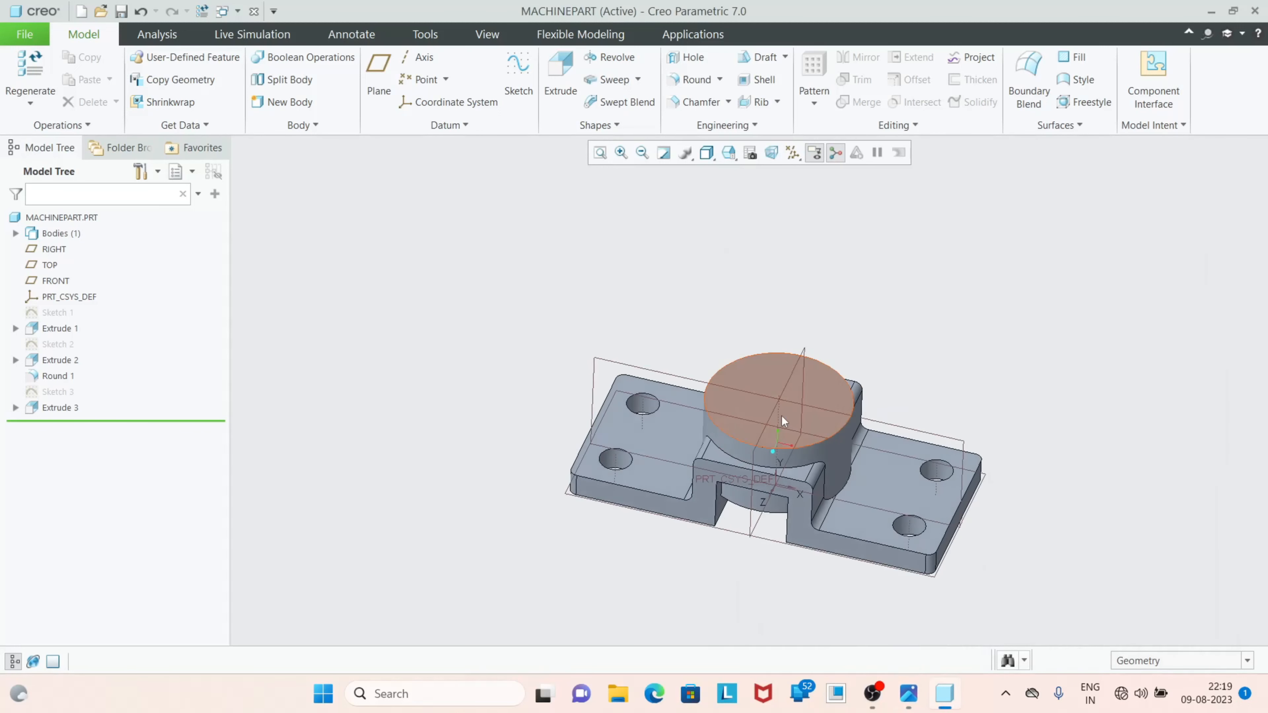
{"action": "left_click", "coordinate": [775, 368]}
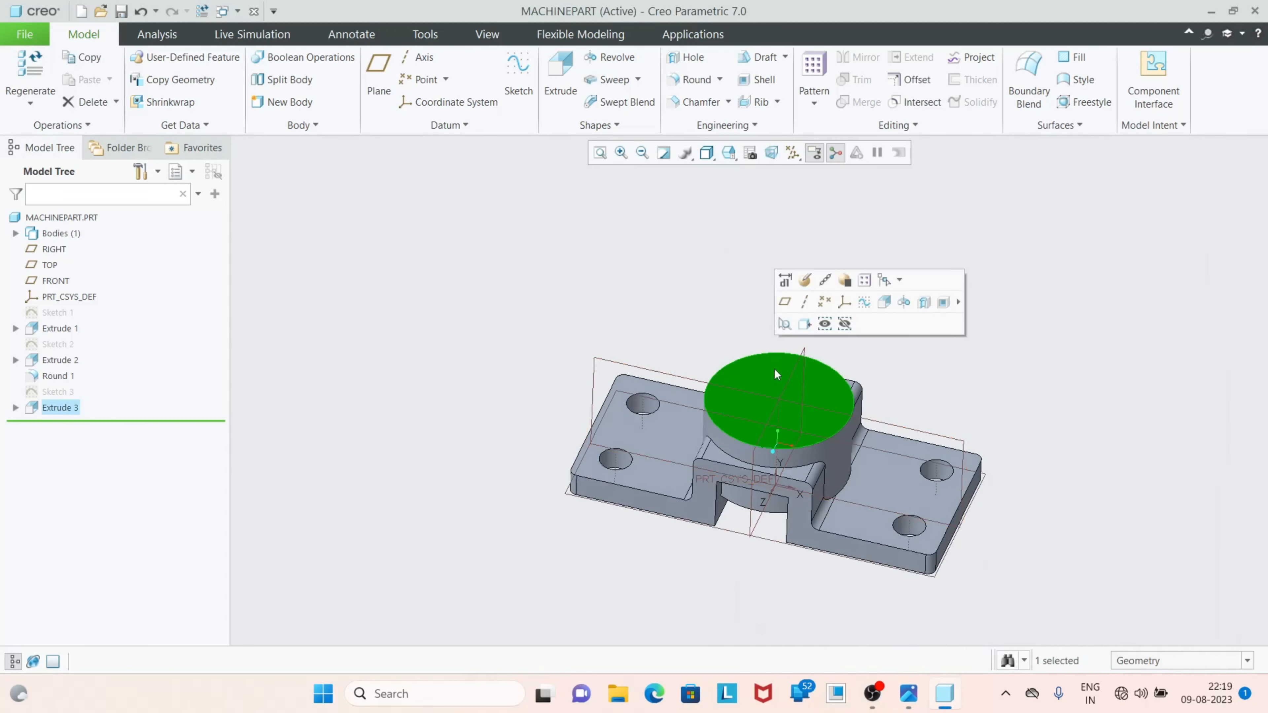
{"action": "left_click", "coordinate": [514, 83]}
{"action": "left_click", "coordinate": [782, 152]}
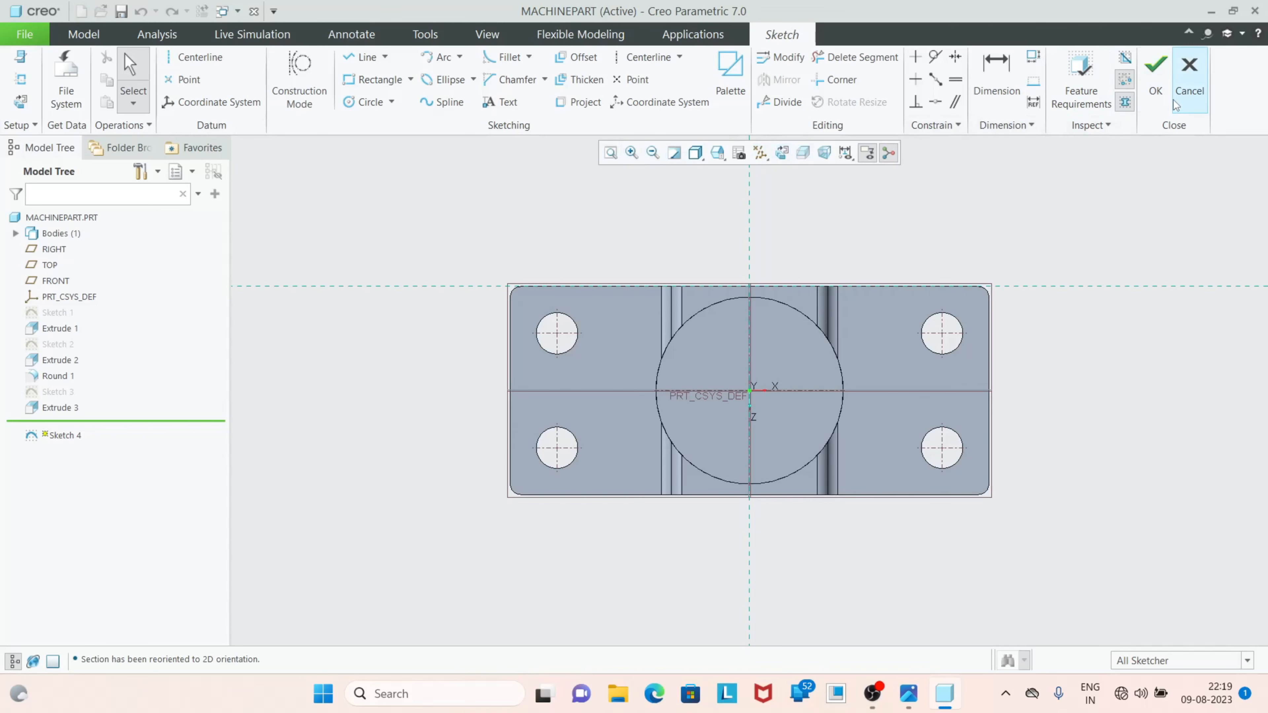
{"action": "left_click", "coordinate": [1188, 84]}
{"action": "left_click", "coordinate": [689, 375]}
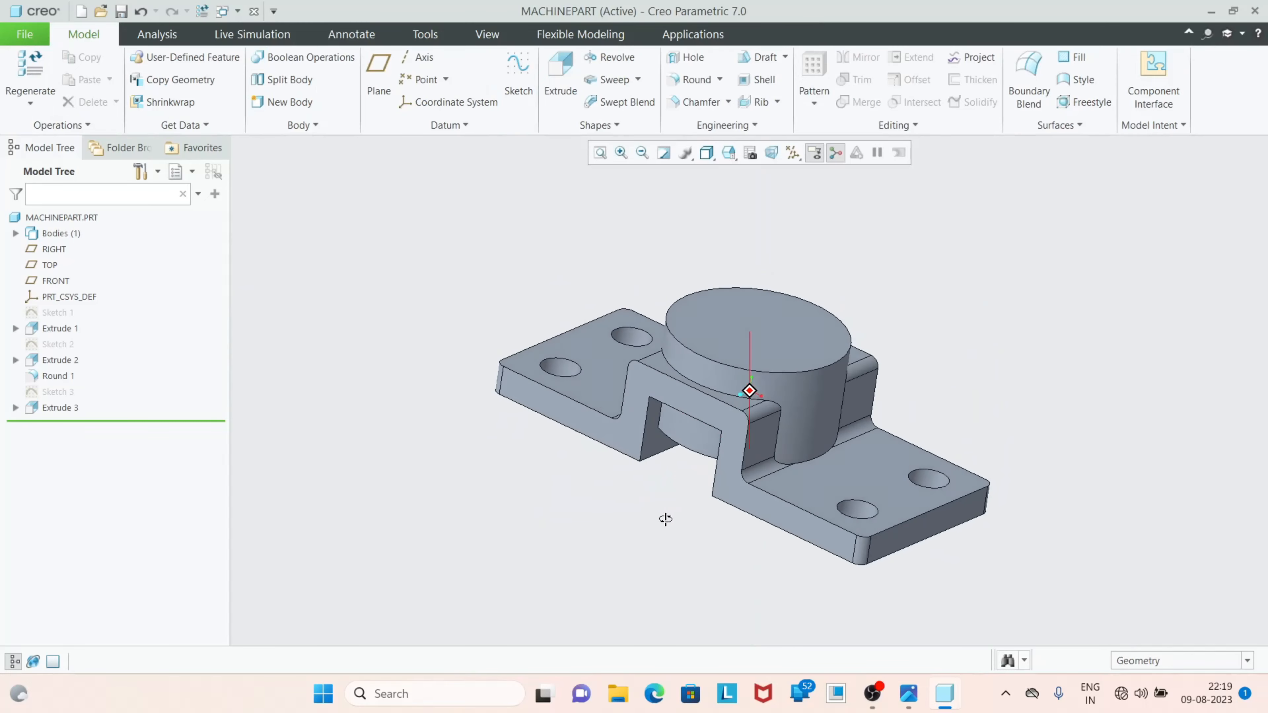
Start an extrude on the boss's top face and sketch two concentric circles at its centre, about 27 mm and 17 mm in diameter
{"action": "left_click", "coordinate": [705, 329]}
{"action": "left_click", "coordinate": [560, 90]}
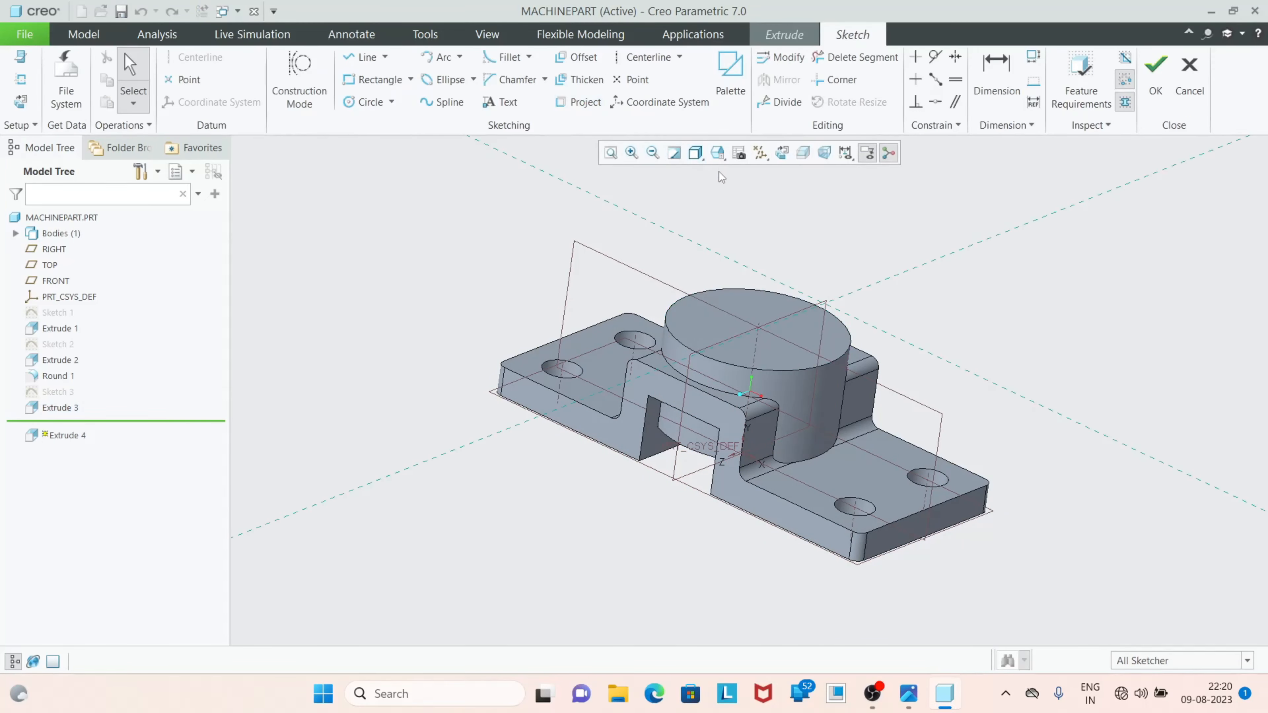
{"action": "left_click", "coordinate": [781, 152]}
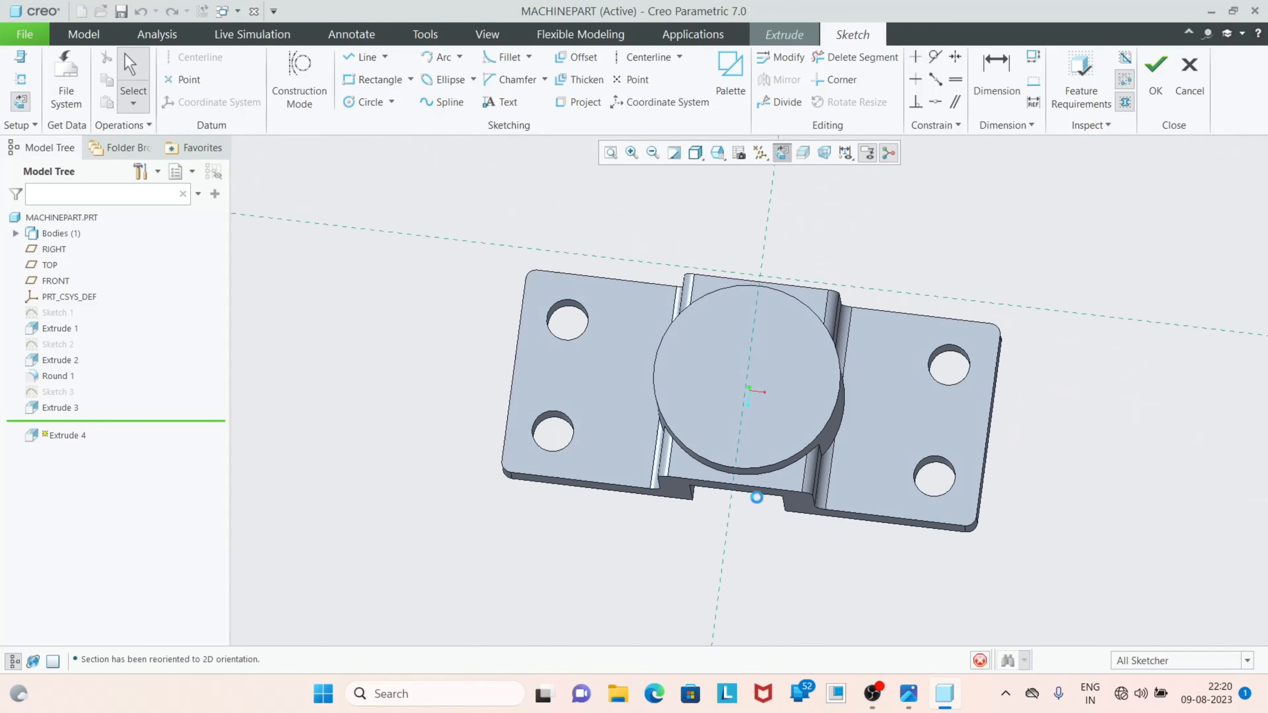
{"action": "scroll", "coordinate": [777, 385], "scroll_direction": "down", "scroll_amount": 2}
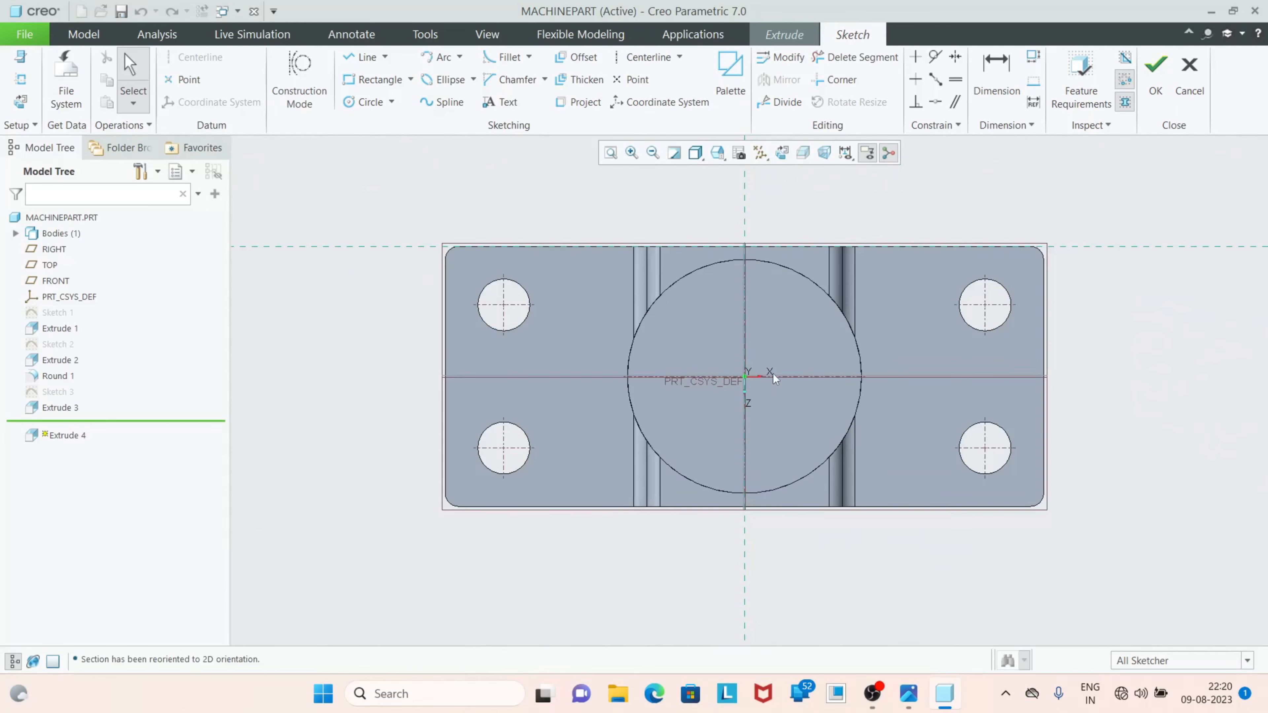
{"action": "scroll", "coordinate": [773, 340], "scroll_direction": "down", "scroll_amount": 1}
{"action": "left_click", "coordinate": [365, 102]}
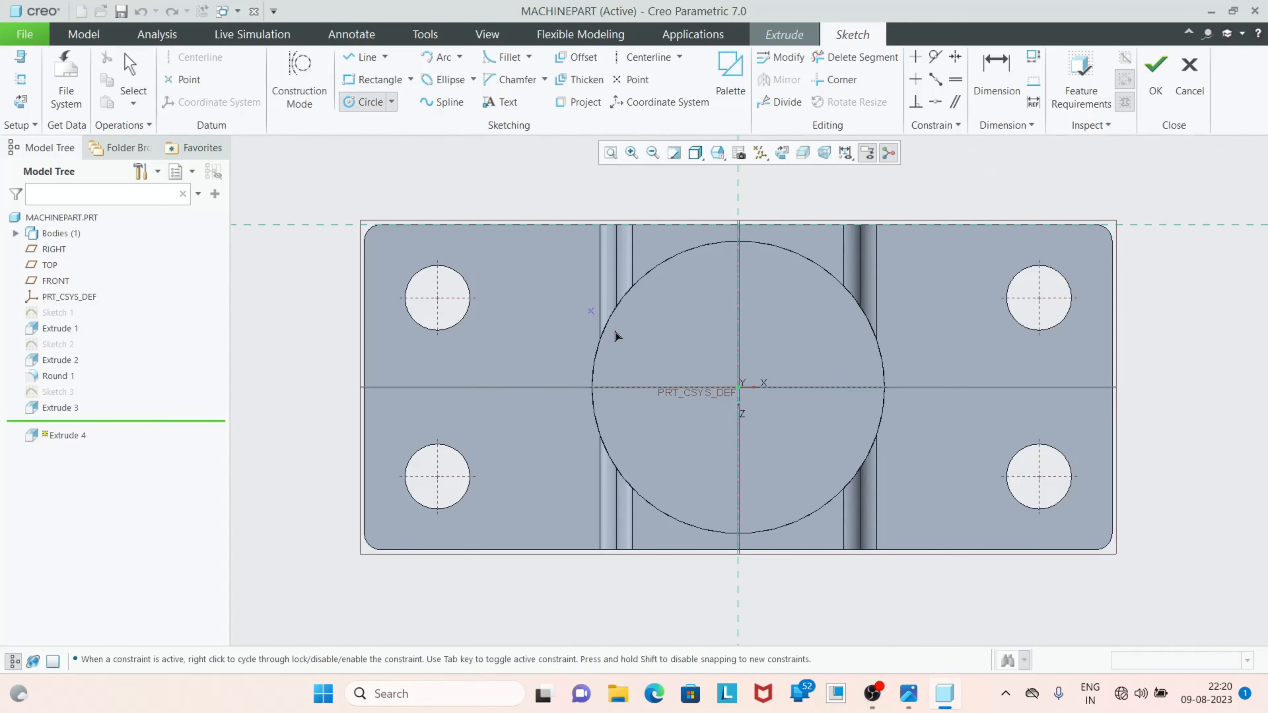
{"action": "left_click", "coordinate": [738, 388]}
{"action": "left_click", "coordinate": [793, 490]}
{"action": "left_click", "coordinate": [740, 388]}
{"action": "left_click", "coordinate": [769, 450]}
{"action": "middle_click", "coordinate": [754, 433]}
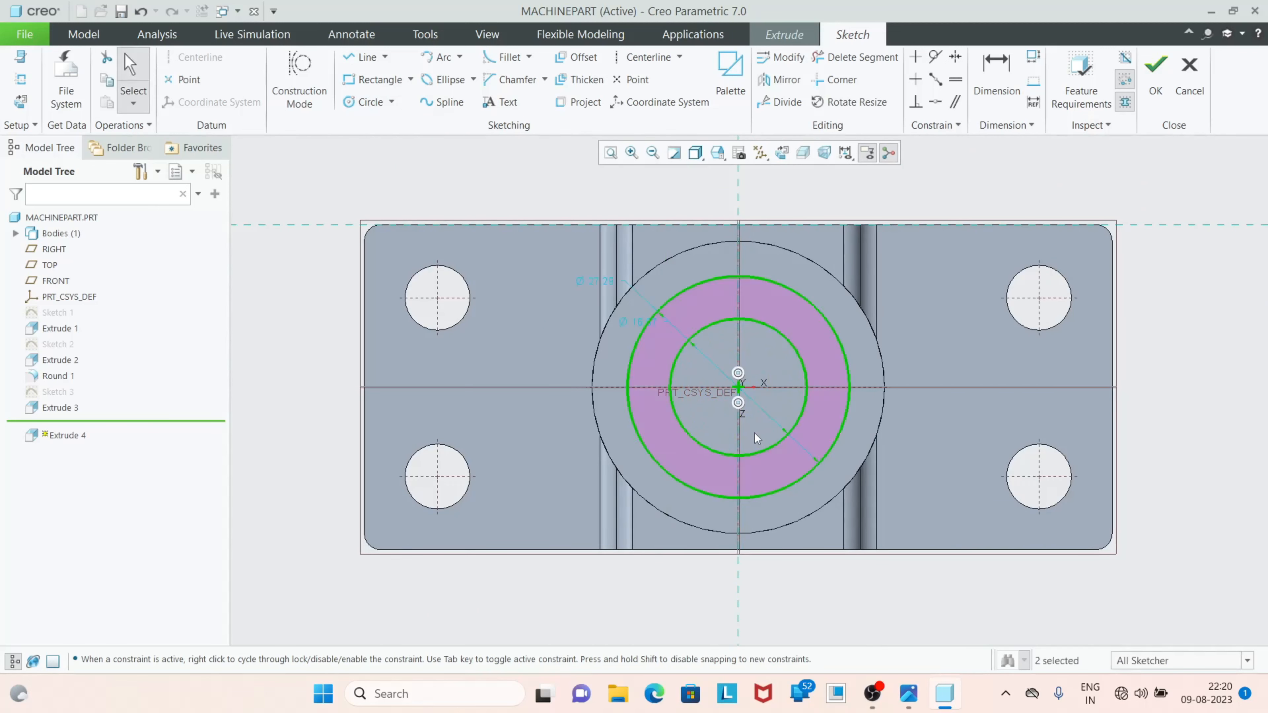
Set the outer circle's diameter to 30 mm and the inner circle's to 20 mm, and finish the sketch
{"action": "double_click", "coordinate": [604, 279]}
{"action": "type", "text": "30"}
{"action": "key", "text": "Return"}
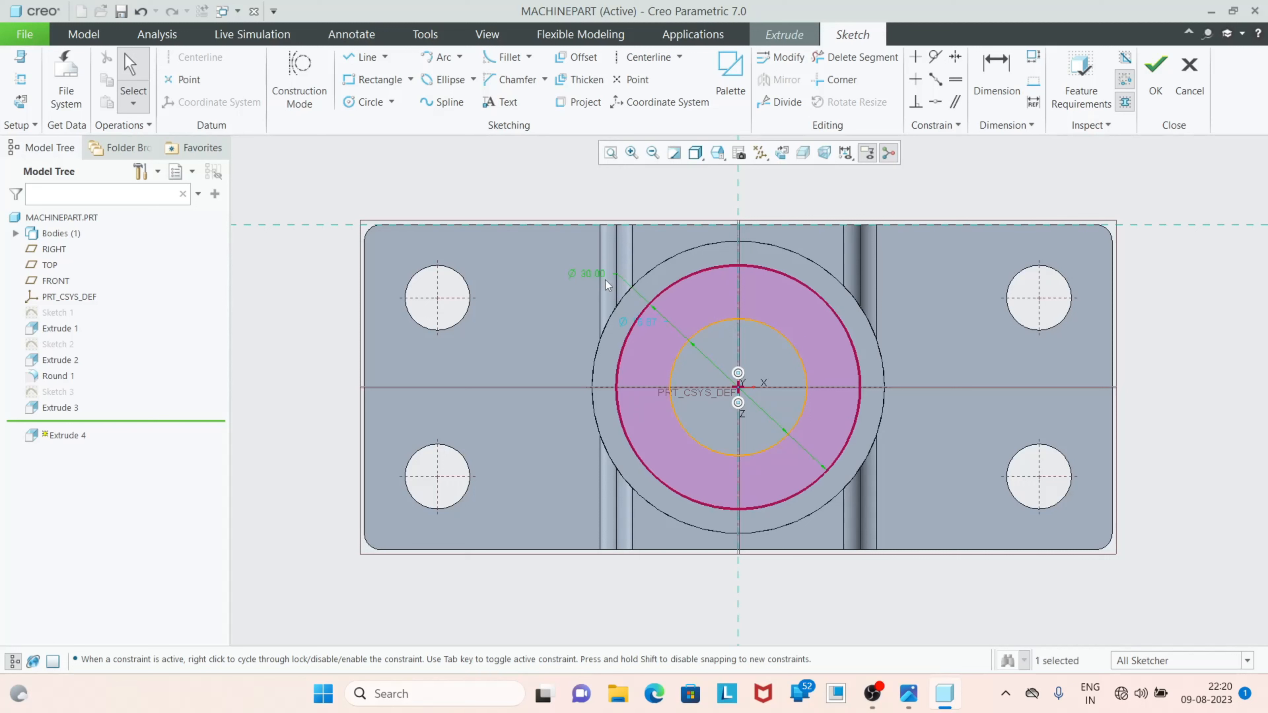
{"action": "double_click", "coordinate": [647, 323]}
{"action": "type", "text": "20"}
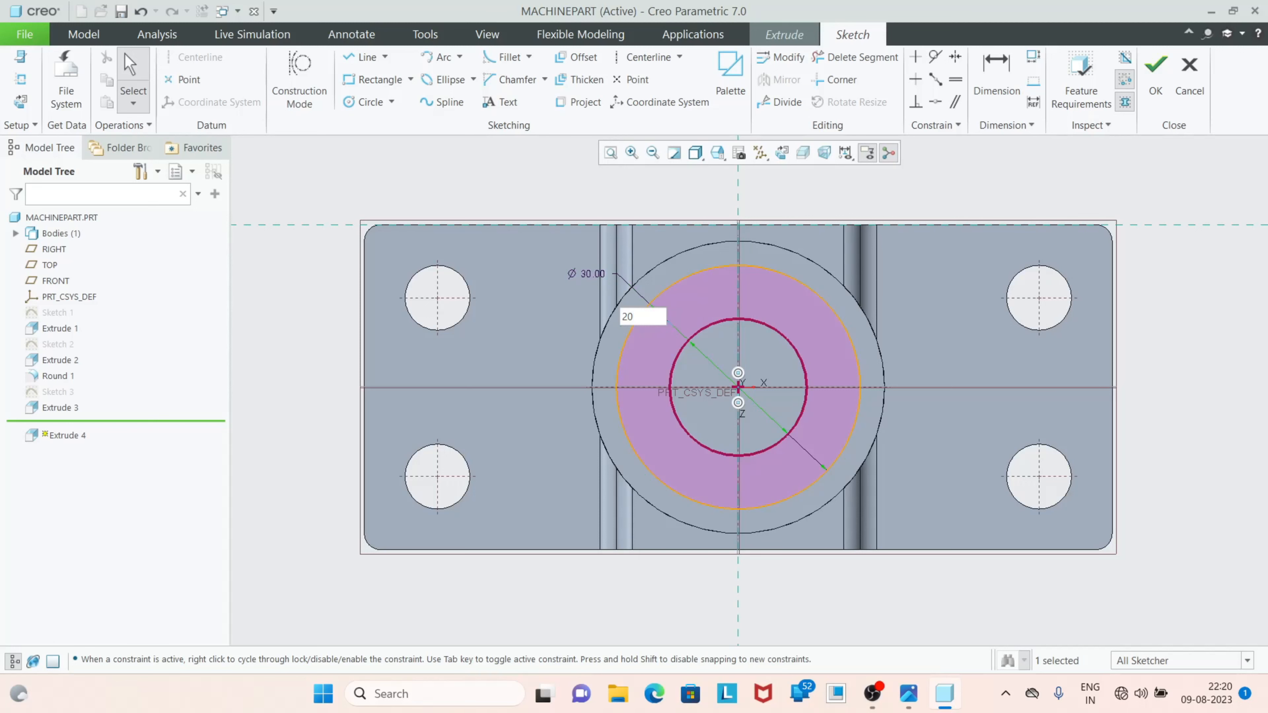
{"action": "key", "text": "Return"}
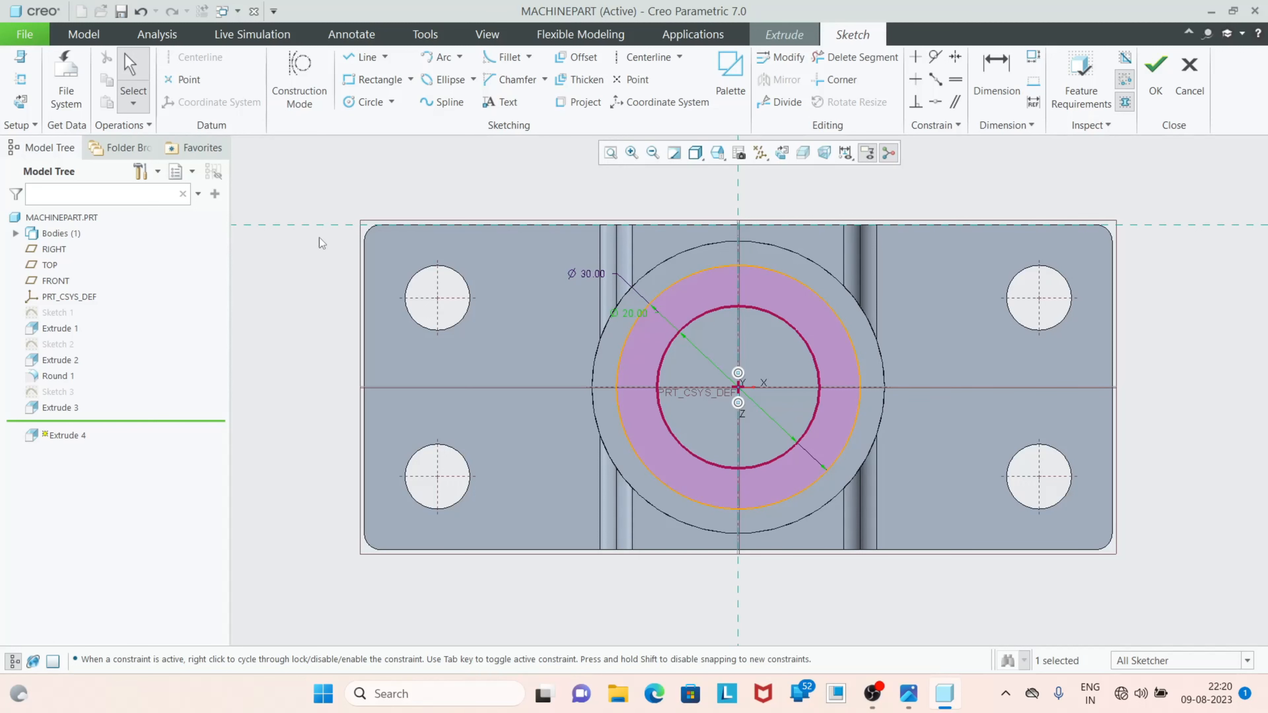
{"action": "left_click", "coordinate": [1157, 86]}
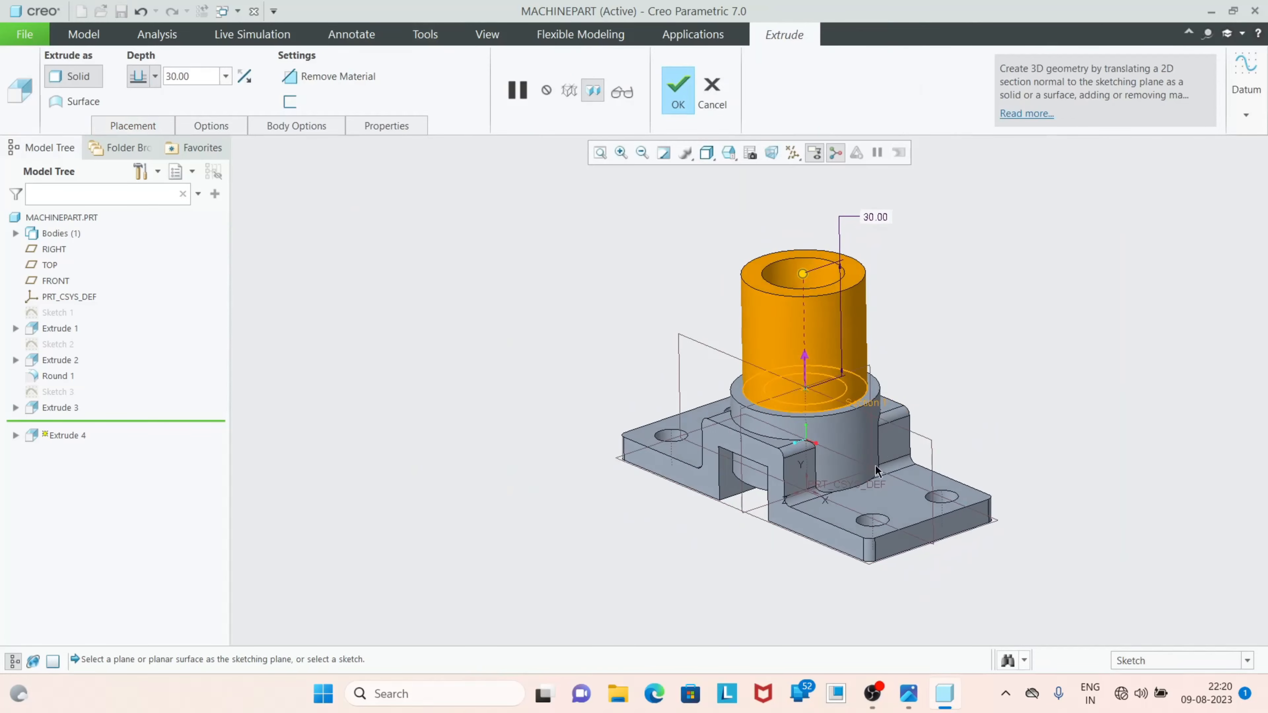
Check the upper cylinder's height in the reference image, extrude the ring upward 18 mm, and inspect the hollow boss
{"action": "left_click", "coordinate": [908, 693]}
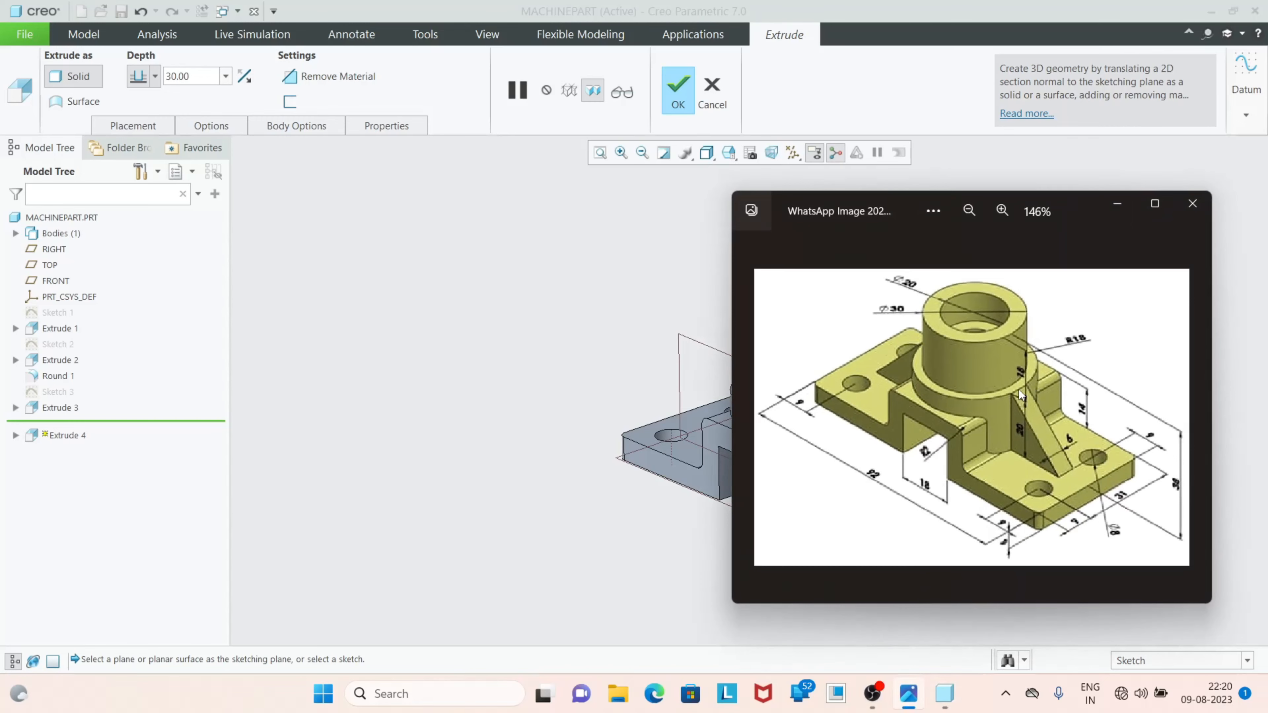
{"action": "scroll", "coordinate": [1037, 366], "scroll_direction": "down", "scroll_amount": 1}
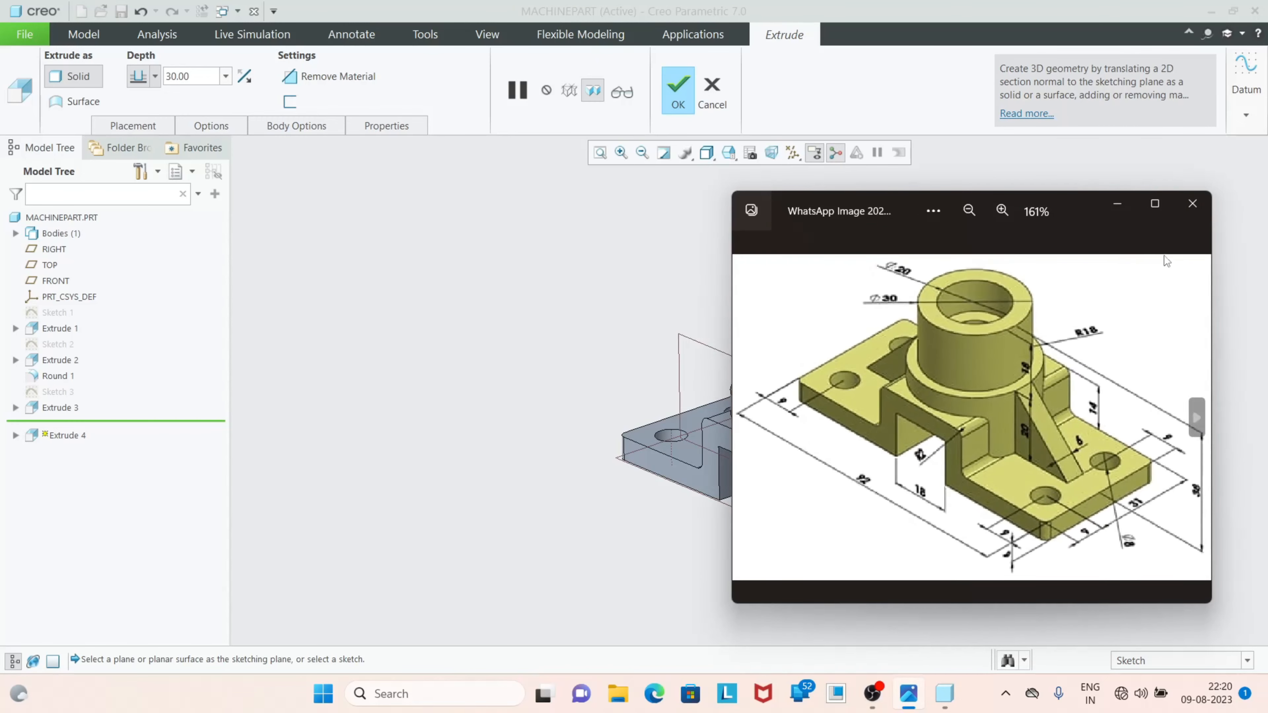
{"action": "left_click", "coordinate": [1117, 203]}
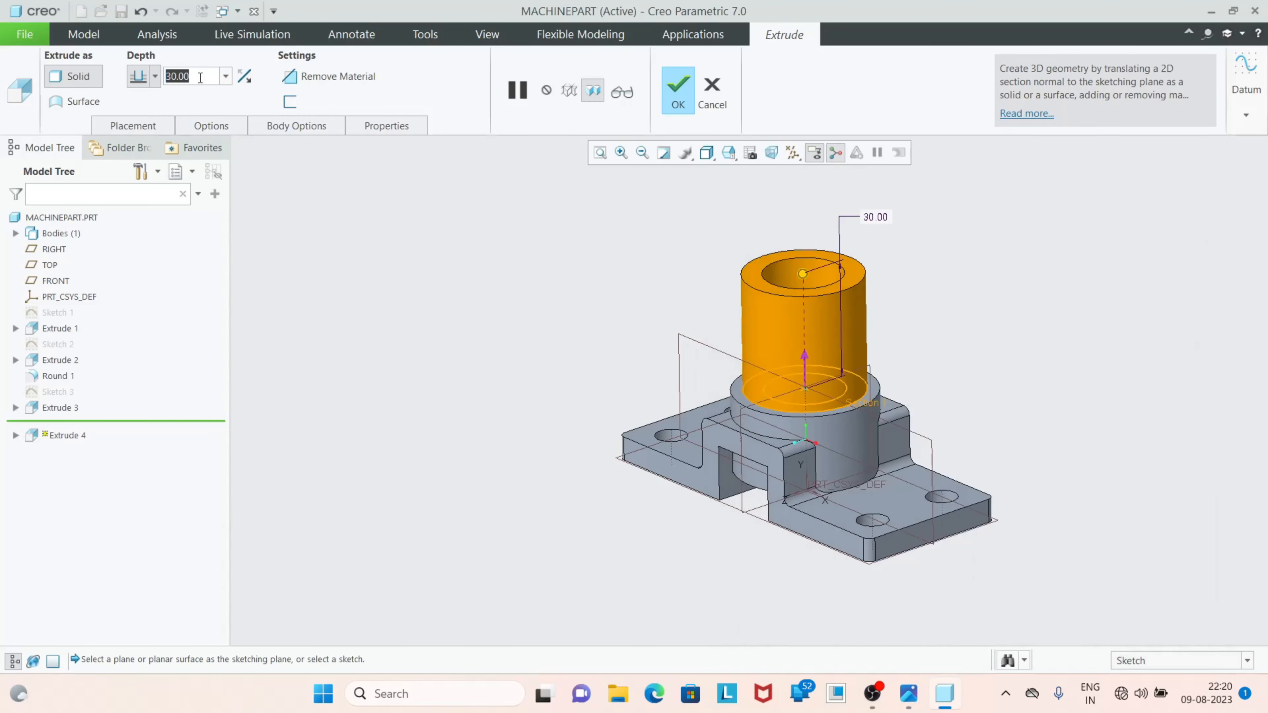
{"action": "type", "text": "18"}
{"action": "key", "text": "Return"}
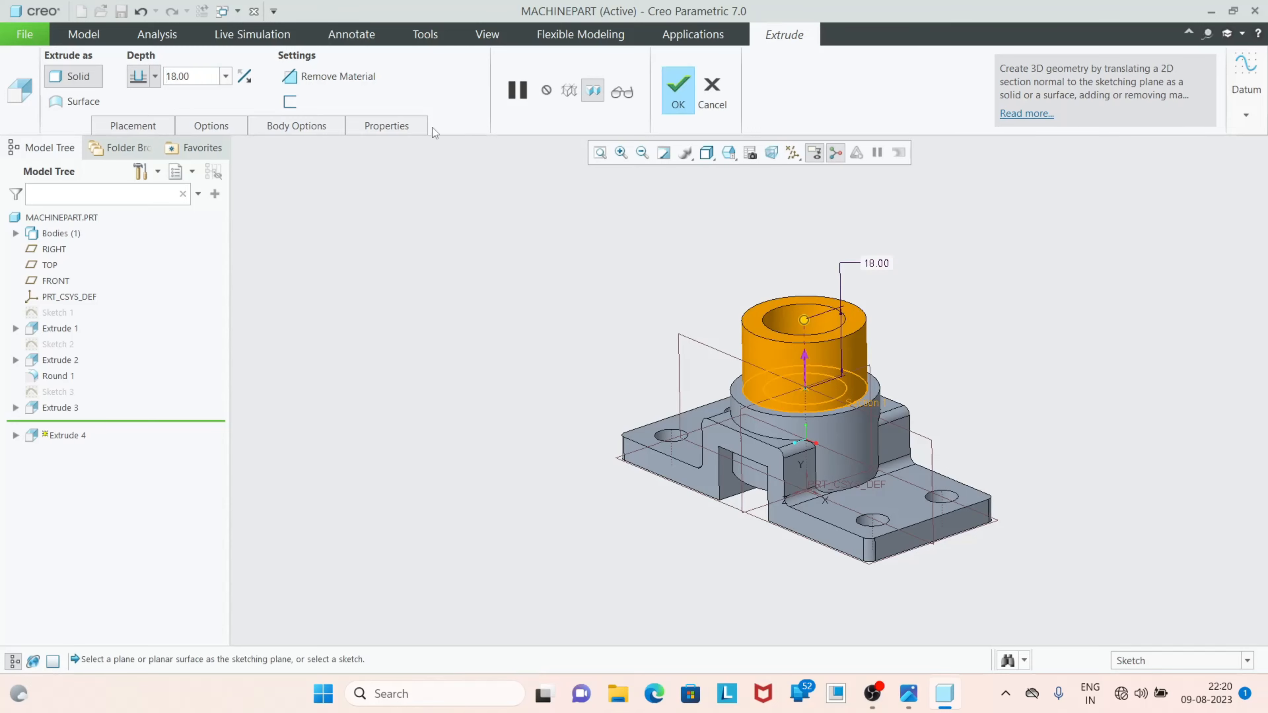
{"action": "left_click", "coordinate": [685, 97]}
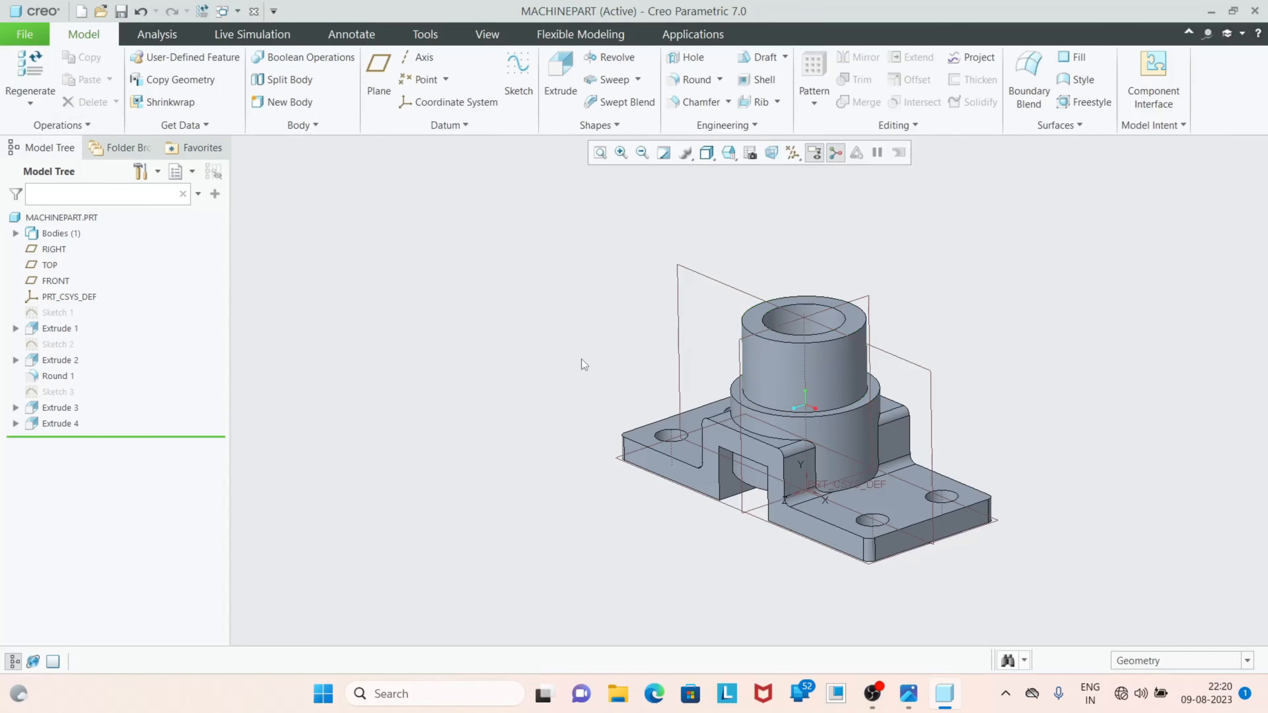
{"action": "middle_click_drag", "start_coordinate": [580, 363], "coordinate": [594, 405]}
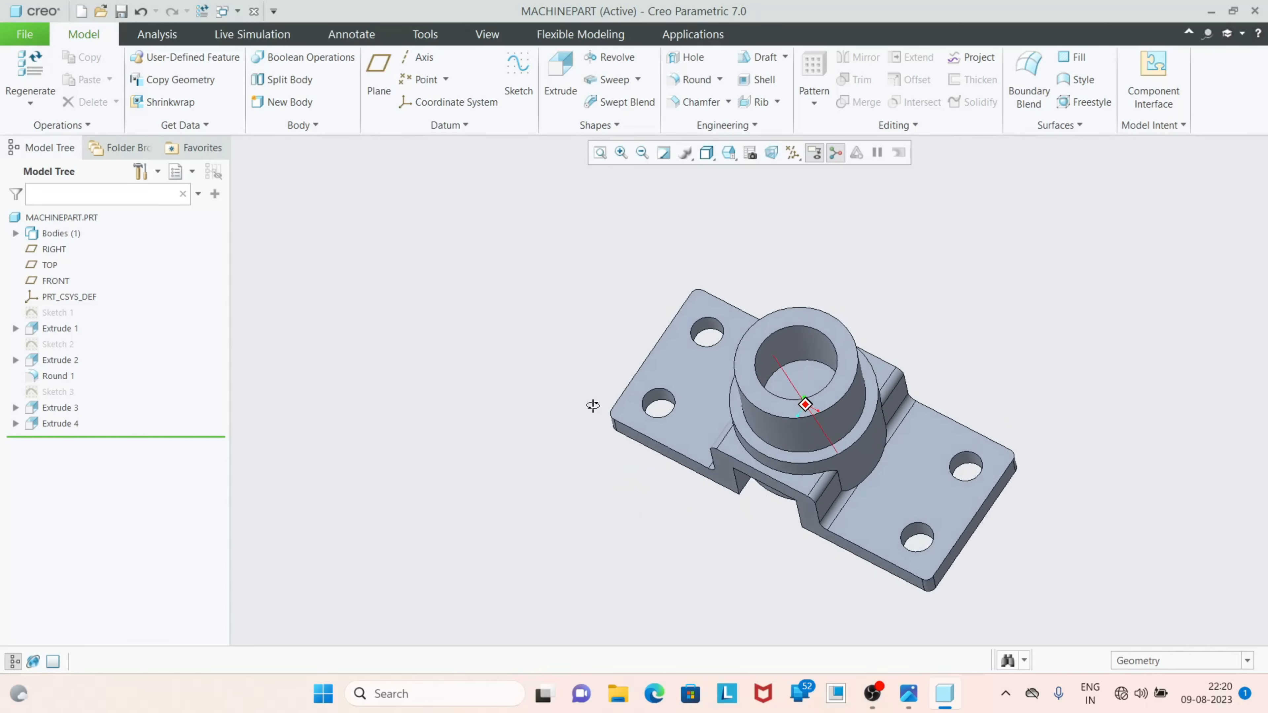
{"action": "scroll", "coordinate": [781, 375], "scroll_direction": "down", "scroll_amount": 2}
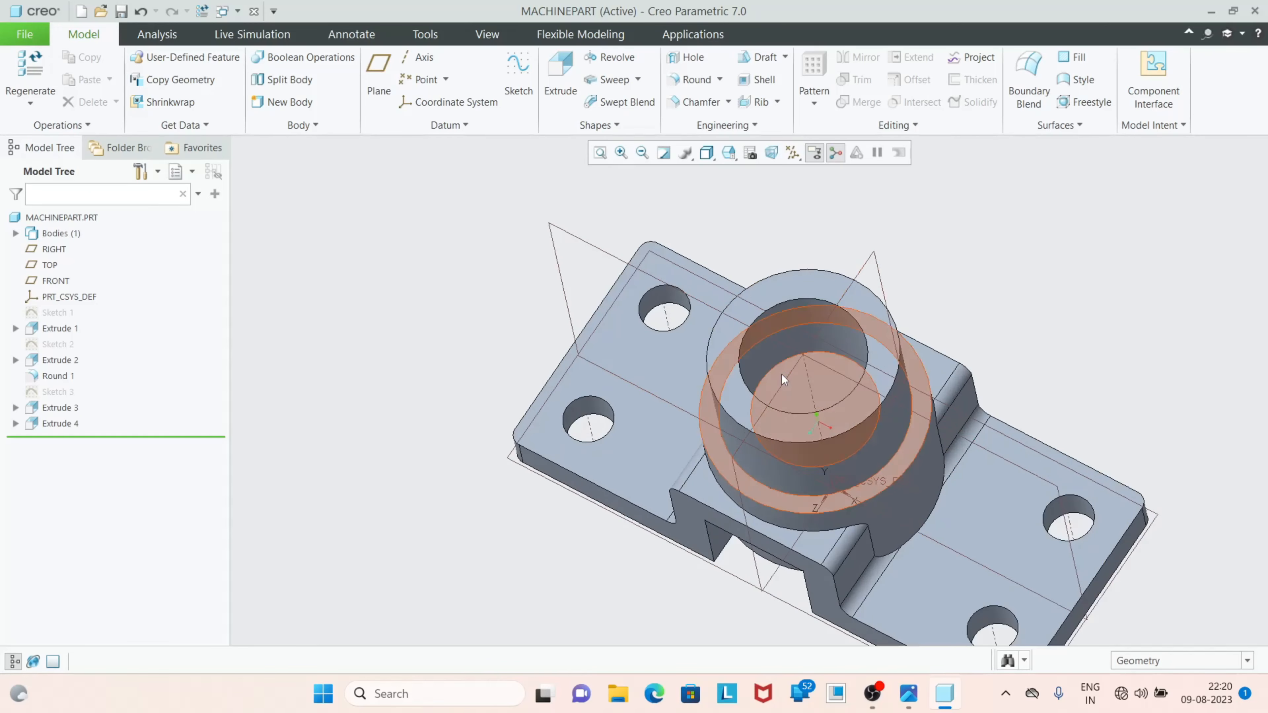
Start an extrude on the floor inside the hollow cylinder and sketch a centred circle about 13 mm in diameter
{"action": "scroll", "coordinate": [769, 360], "scroll_direction": "down", "scroll_amount": 2}
{"action": "left_click", "coordinate": [773, 379]}
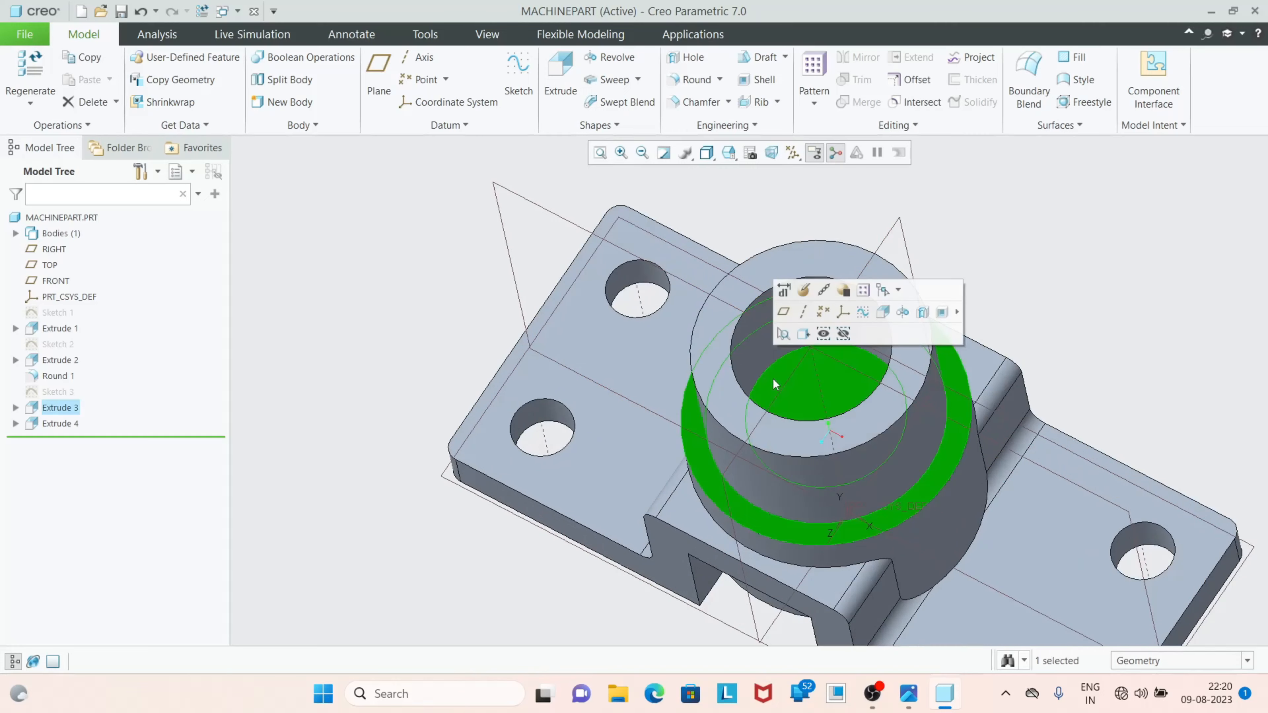
{"action": "left_click", "coordinate": [565, 105]}
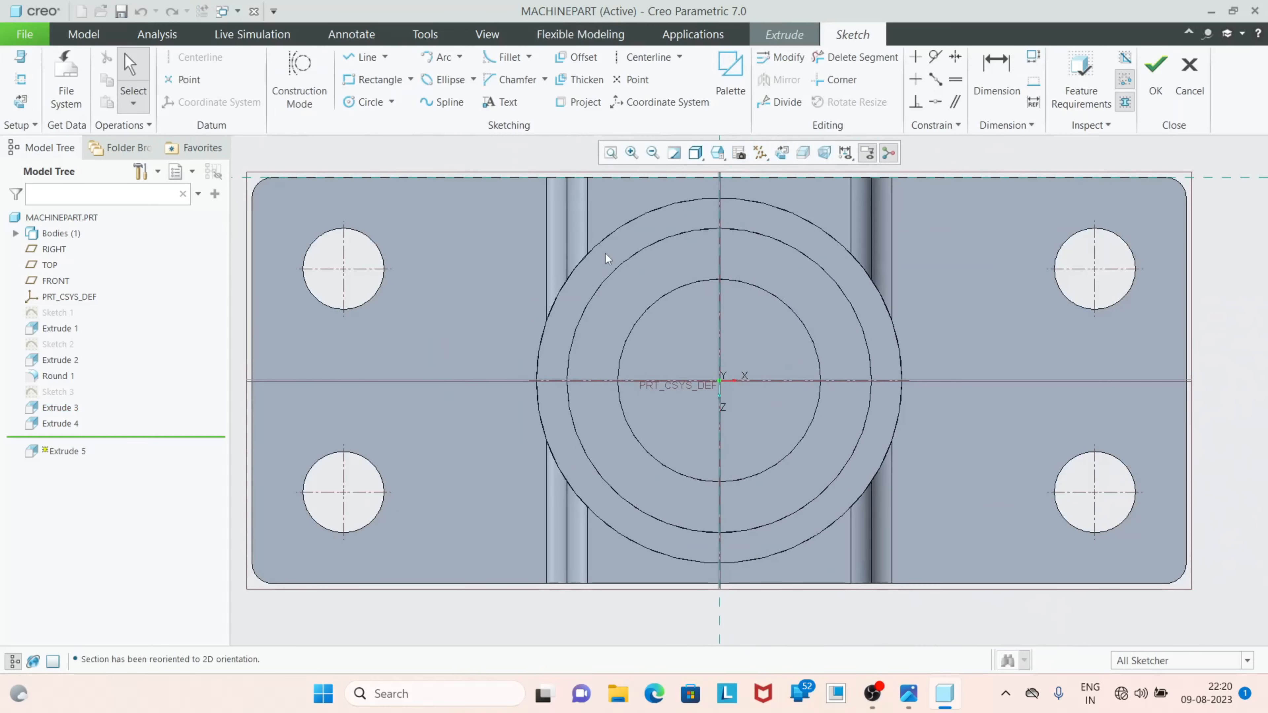
{"action": "left_click", "coordinate": [349, 104]}
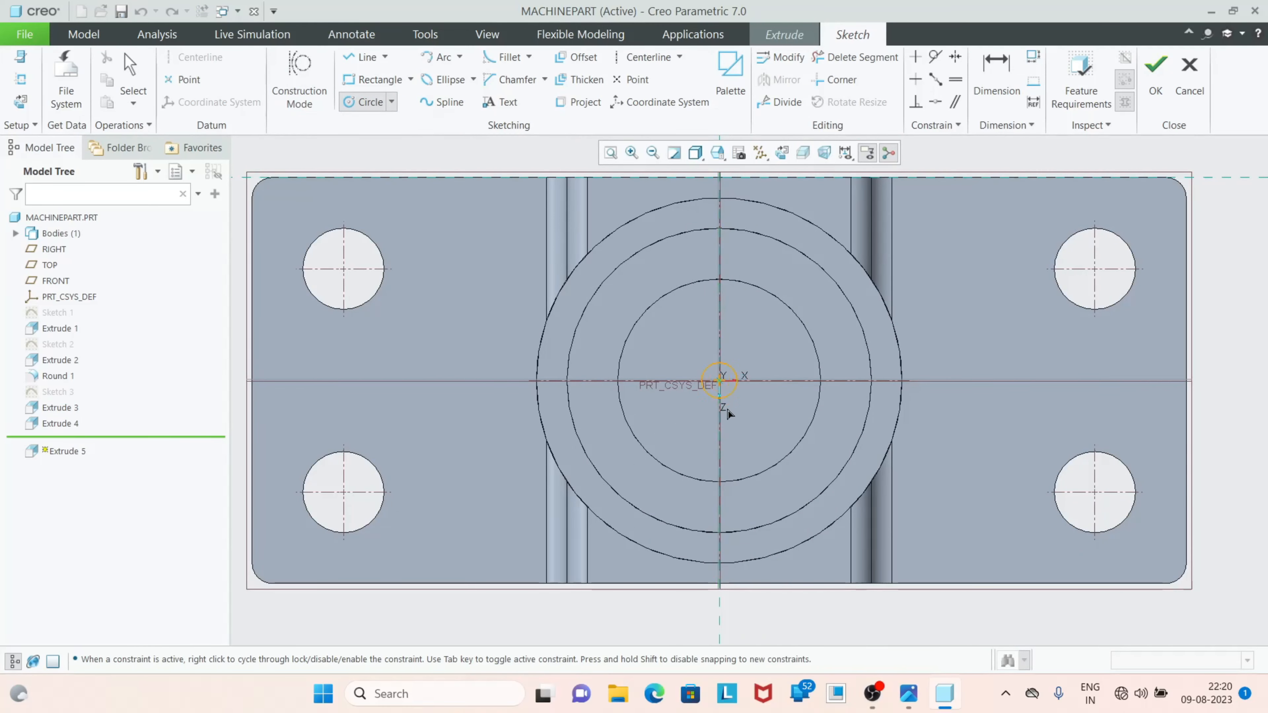
{"action": "left_click", "coordinate": [748, 444]}
{"action": "middle_click", "coordinate": [710, 402]}
Set the circle's diameter to 12 mm and finish the sketch
{"action": "double_click", "coordinate": [637, 320]}
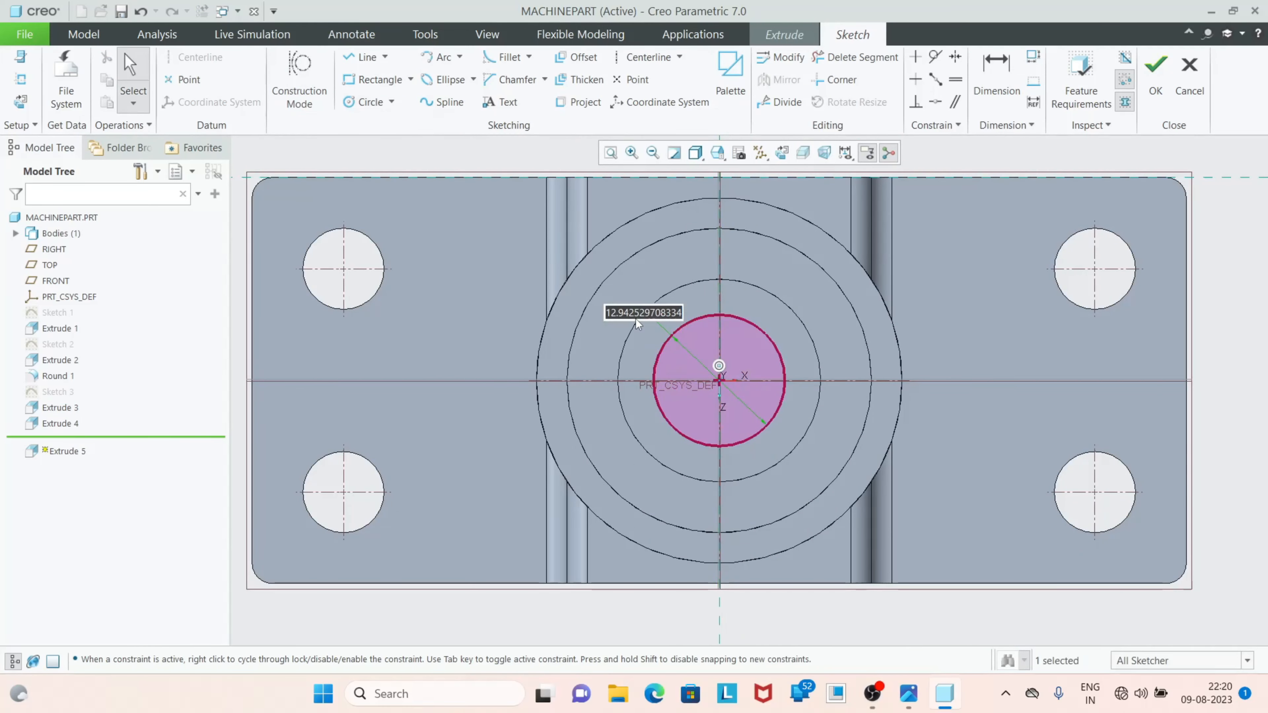
{"action": "type", "text": "12"}
{"action": "key", "text": "Return"}
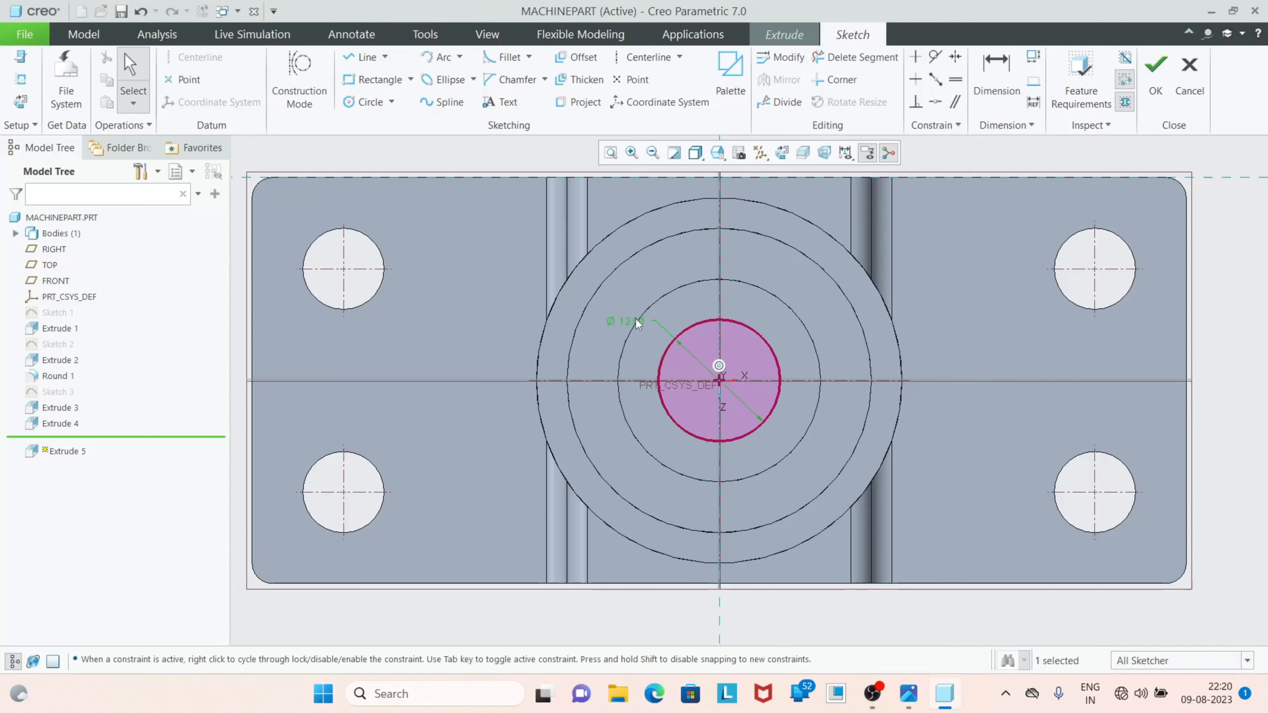
{"action": "left_click", "coordinate": [1155, 75]}
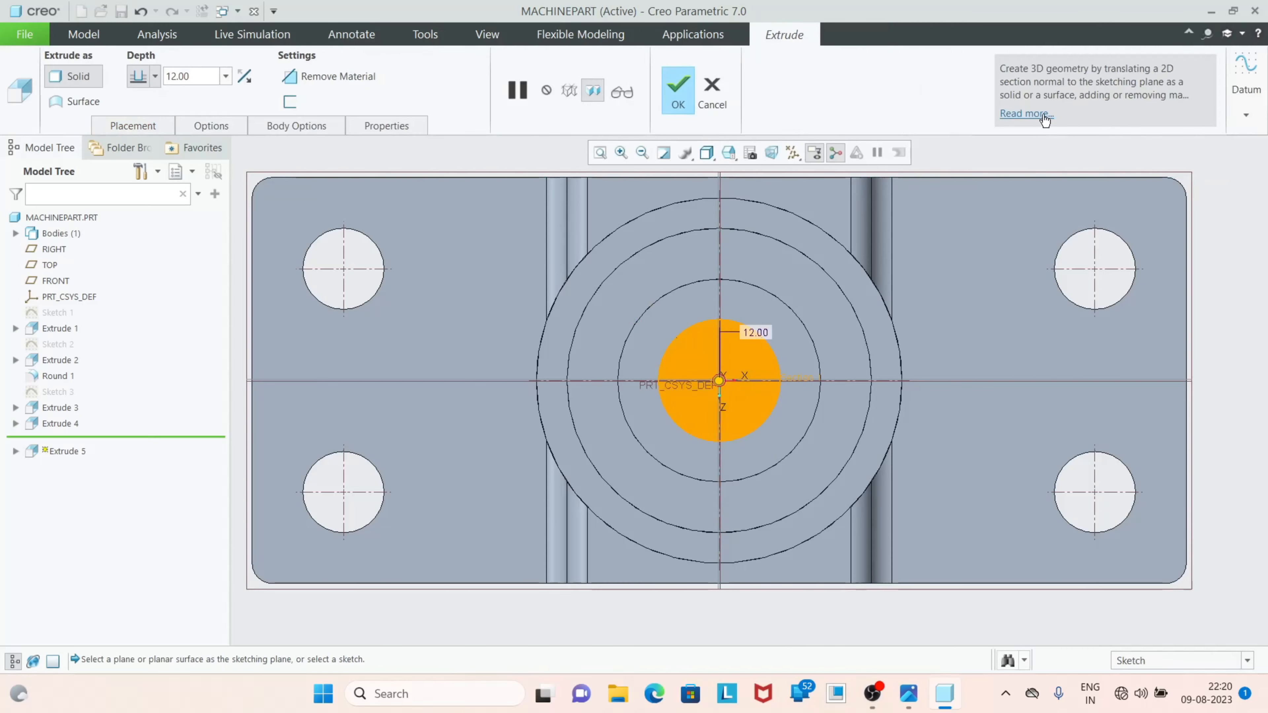
Cut the circle downward through the boss, removing material with the depth set to To Next
{"action": "key", "text": "ctrl+d"}
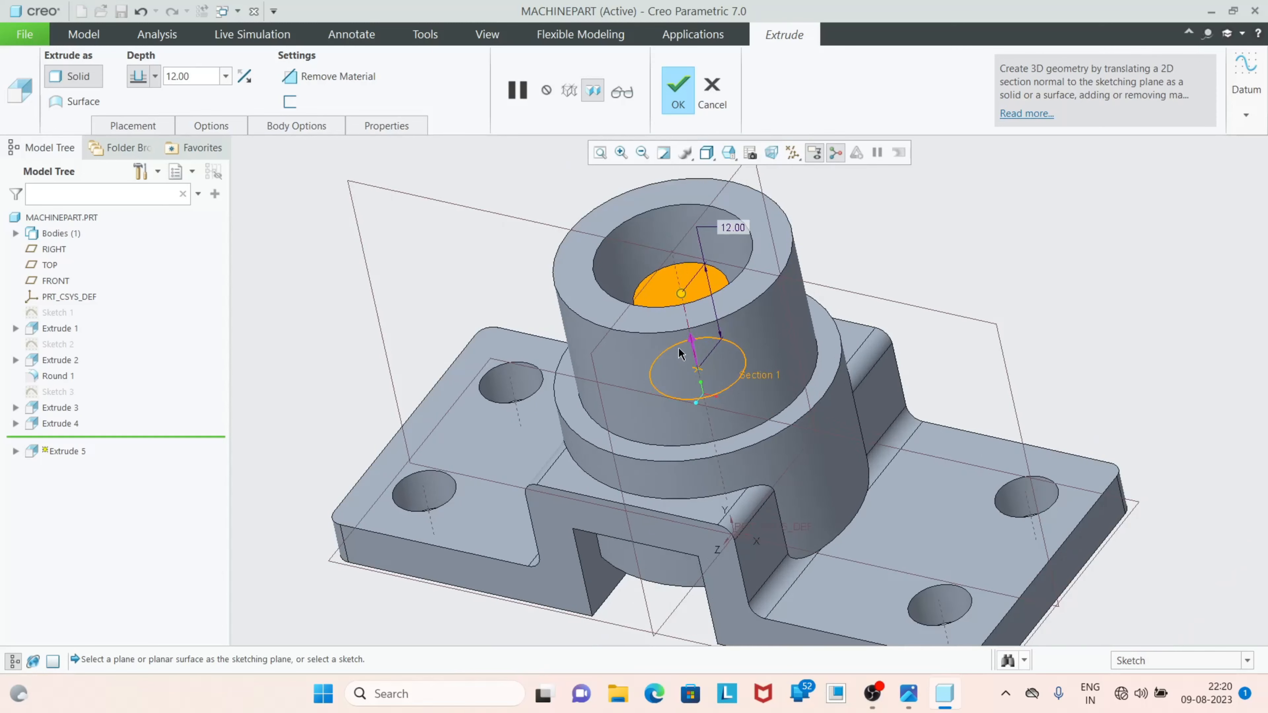
{"action": "left_click", "coordinate": [244, 76]}
{"action": "middle_click_drag", "start_coordinate": [649, 349], "coordinate": [721, 404]}
{"action": "left_click_drag", "start_coordinate": [709, 412], "coordinate": [716, 455]}
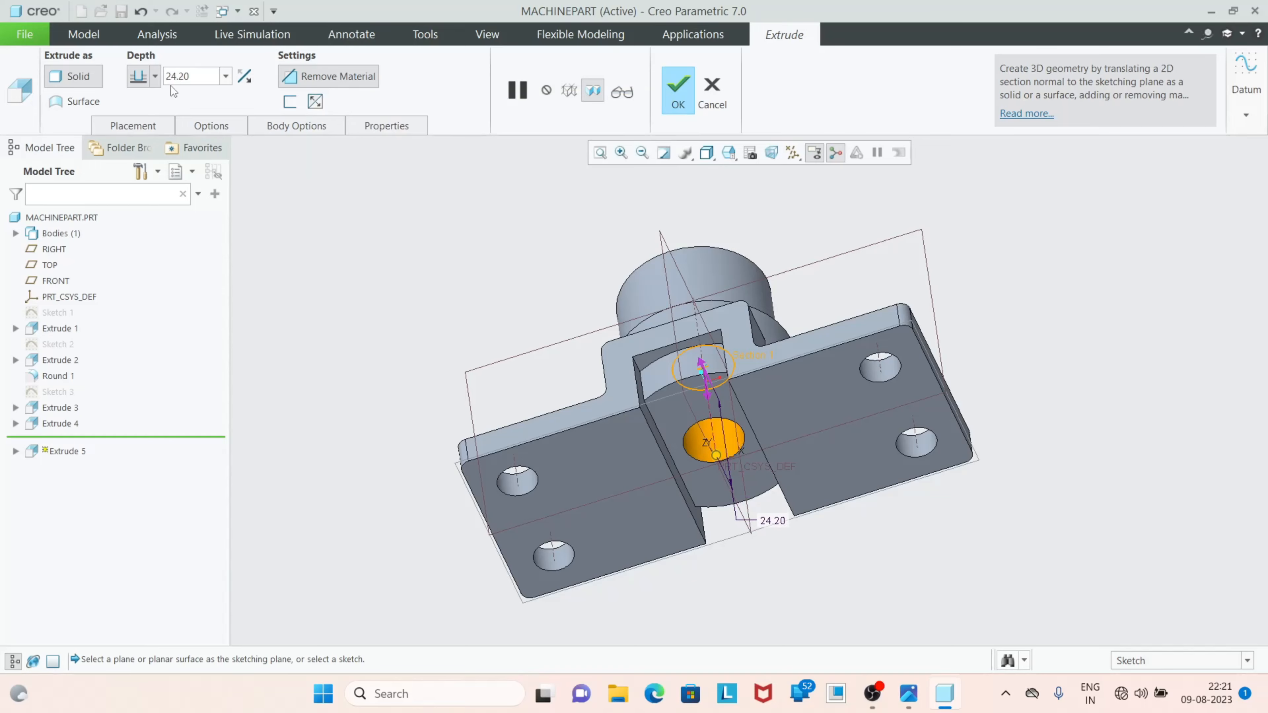
{"action": "left_click", "coordinate": [155, 76]}
{"action": "left_click", "coordinate": [135, 156]}
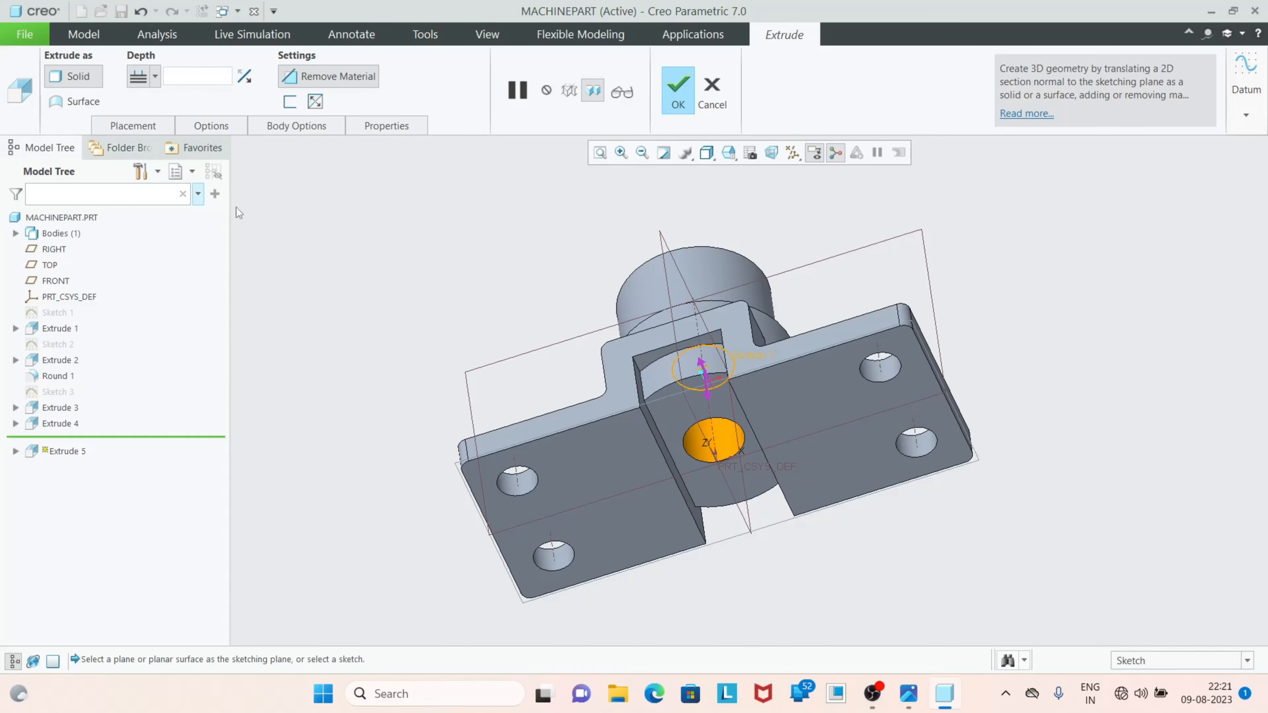
{"action": "middle_click_drag", "start_coordinate": [472, 336], "coordinate": [459, 434]}
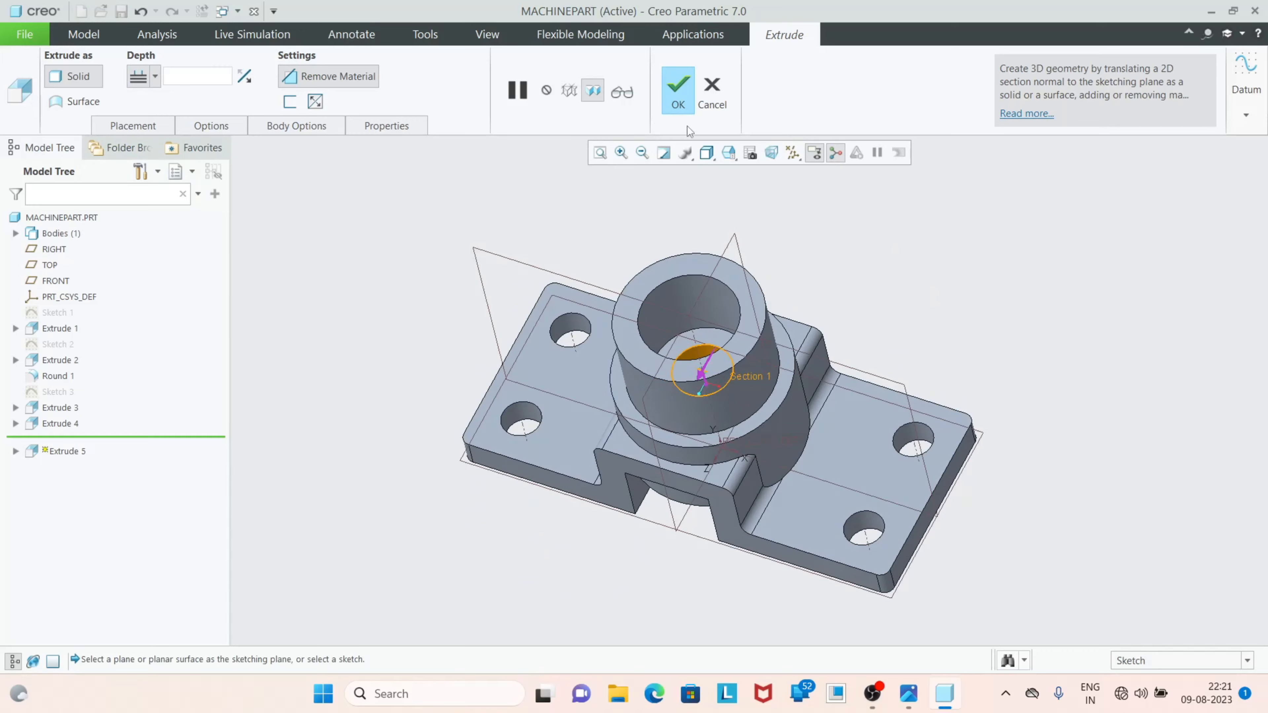
{"action": "left_click", "coordinate": [678, 90]}
Examine the boss material protruding into the rectangular slot under the base
{"action": "middle_click_drag", "start_coordinate": [1032, 346], "coordinate": [954, 391]}
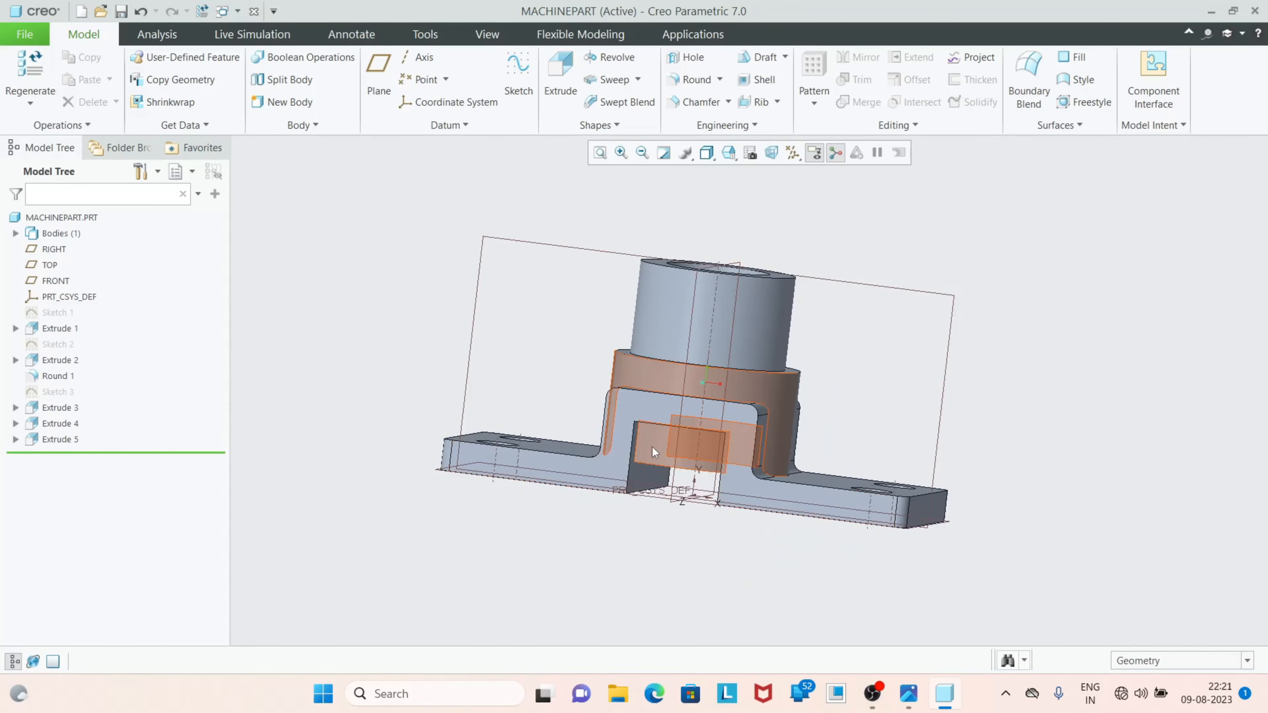
{"action": "key", "text": "ctrl+d"}
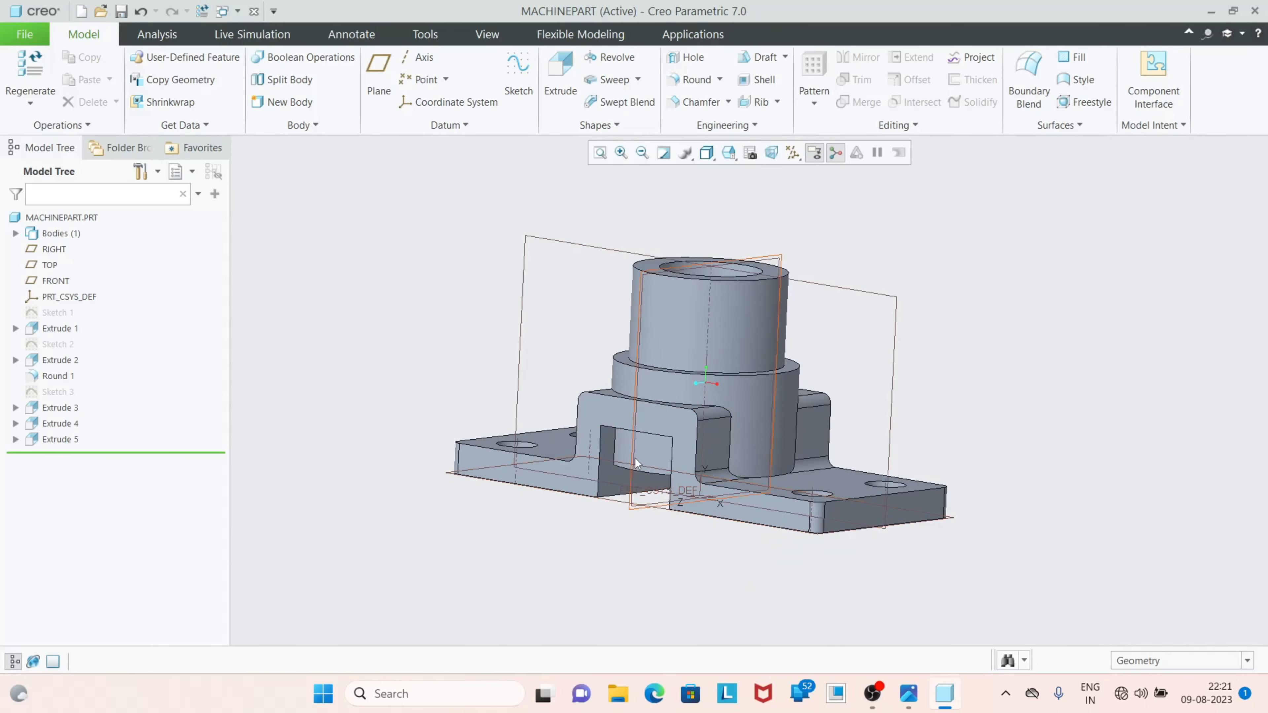
{"action": "middle_click_drag", "start_coordinate": [618, 466], "coordinate": [591, 462]}
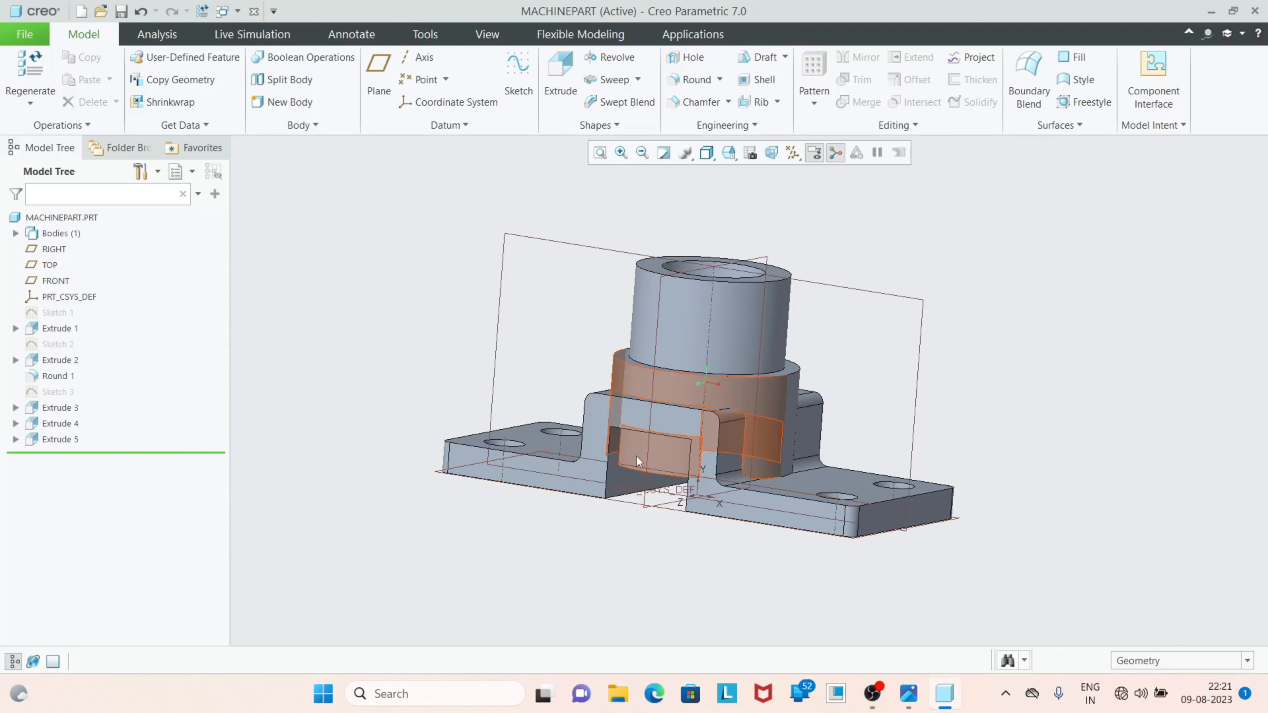
{"action": "scroll", "coordinate": [638, 474], "scroll_direction": "up", "scroll_amount": 2}
{"action": "scroll", "coordinate": [664, 489], "scroll_direction": "down", "scroll_amount": 2}
{"action": "key", "text": "ctrl+d"}
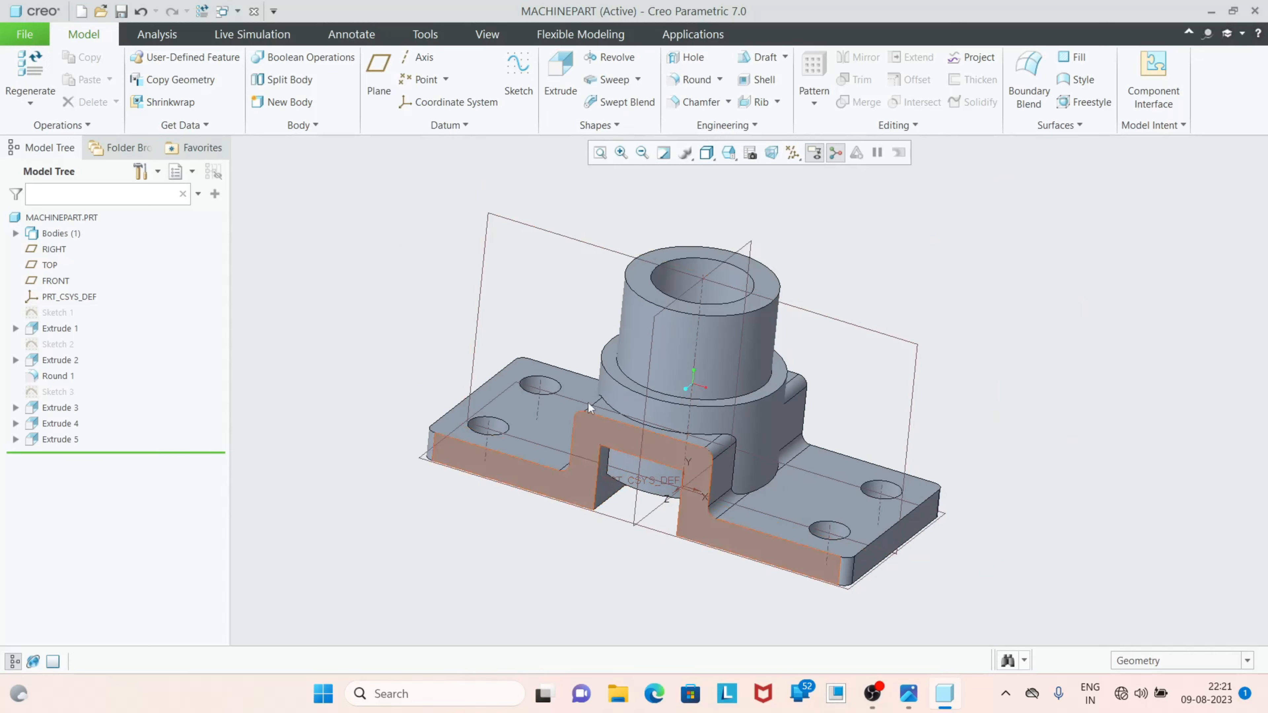
Start an extrude on the FRONT plane, sketch a closed rectangle along the slot's sides and upper edge, and finish the sketch
{"action": "left_click", "coordinate": [557, 236]}
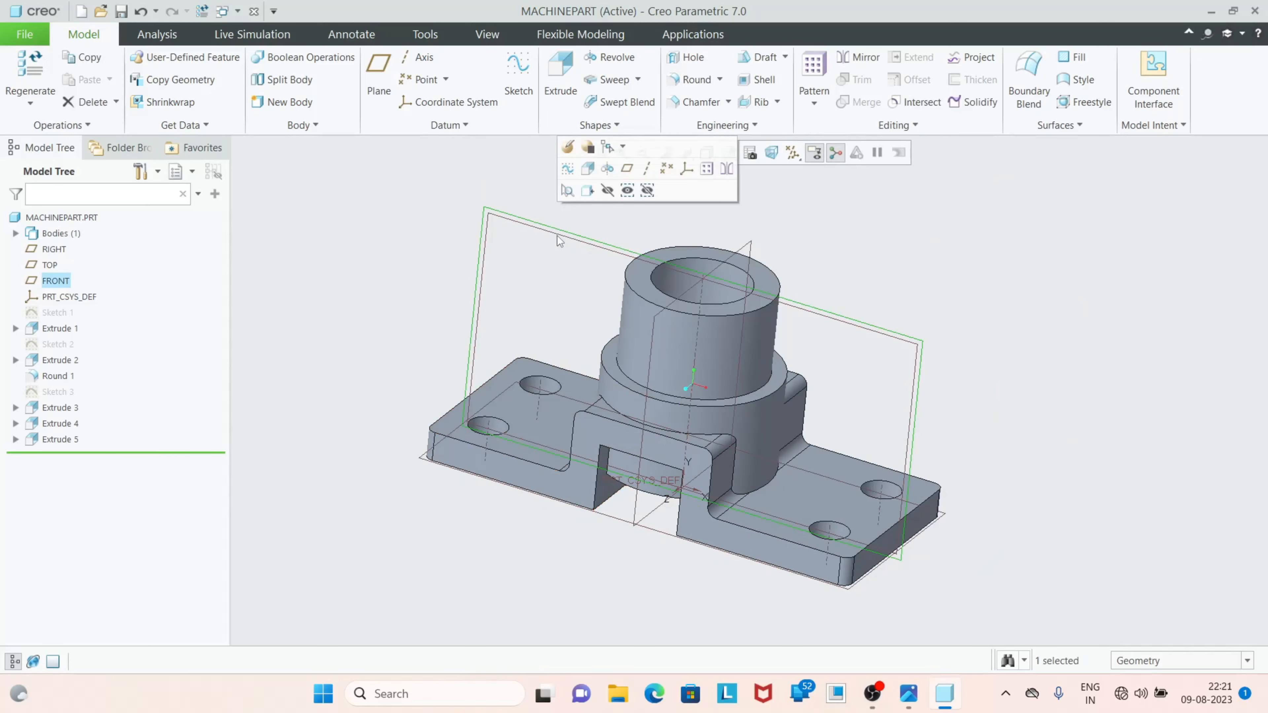
{"action": "left_click", "coordinate": [560, 75]}
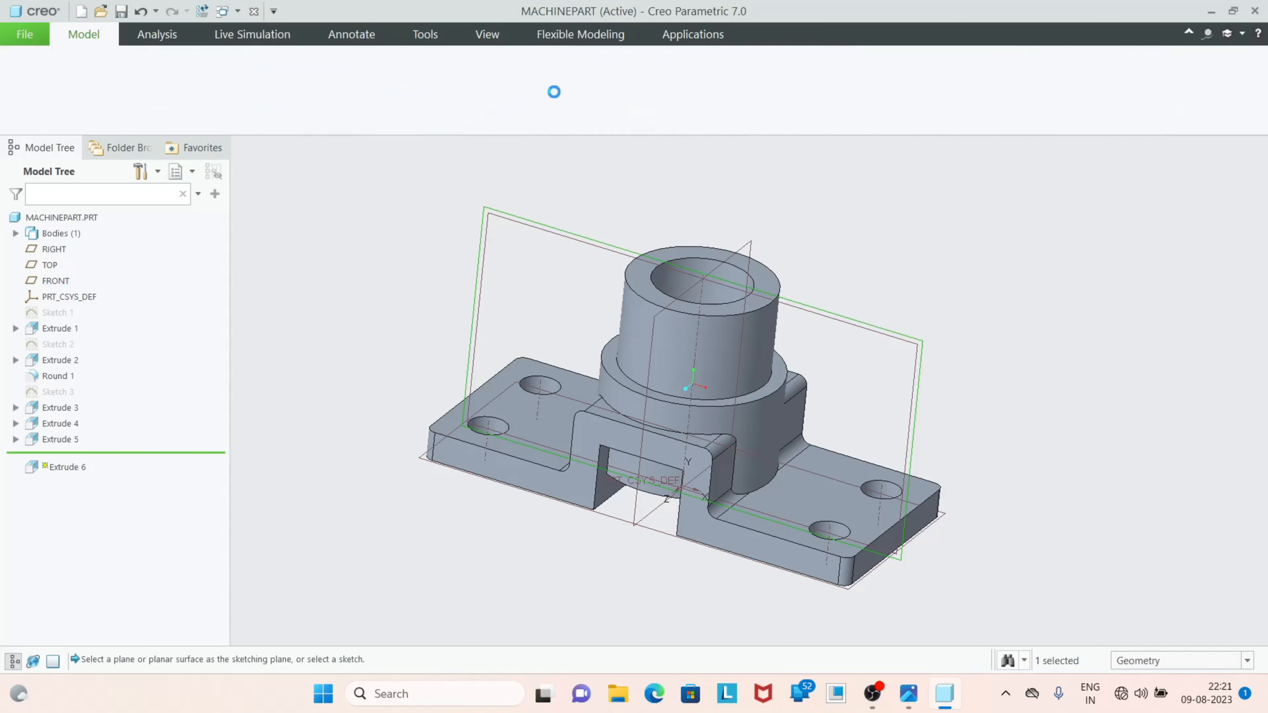
{"action": "left_click", "coordinate": [783, 153]}
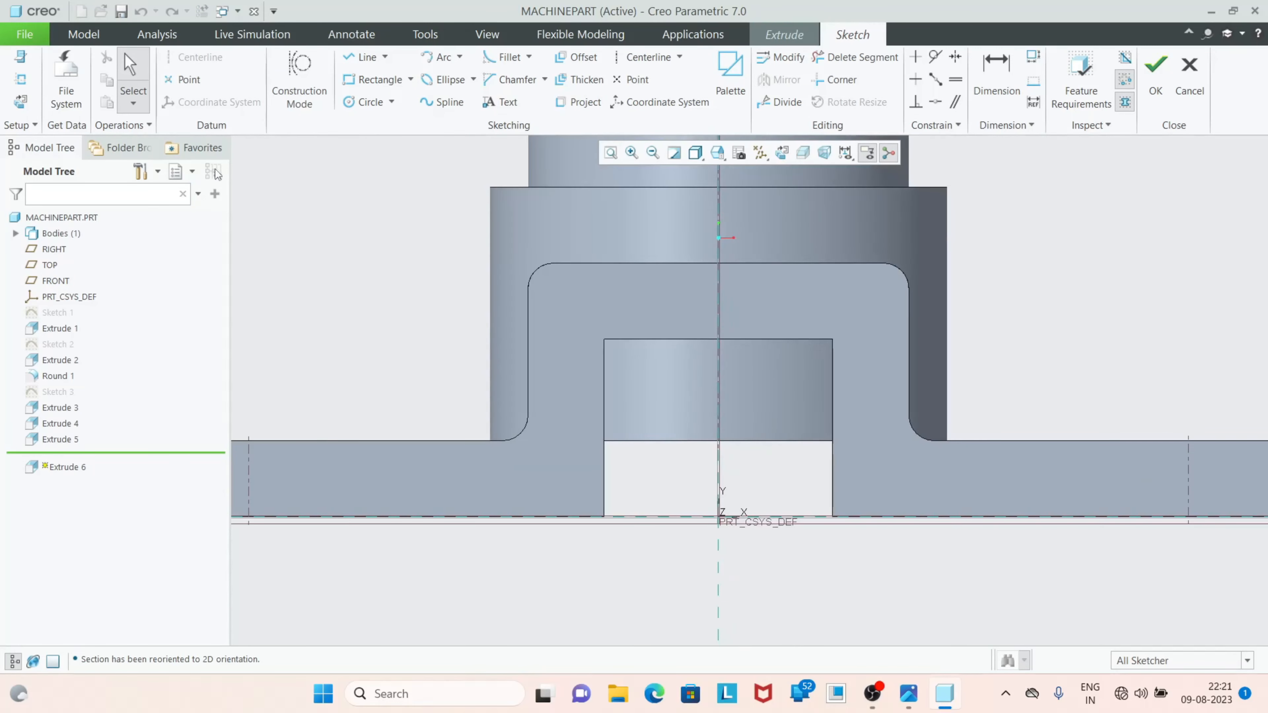
{"action": "left_click", "coordinate": [365, 57]}
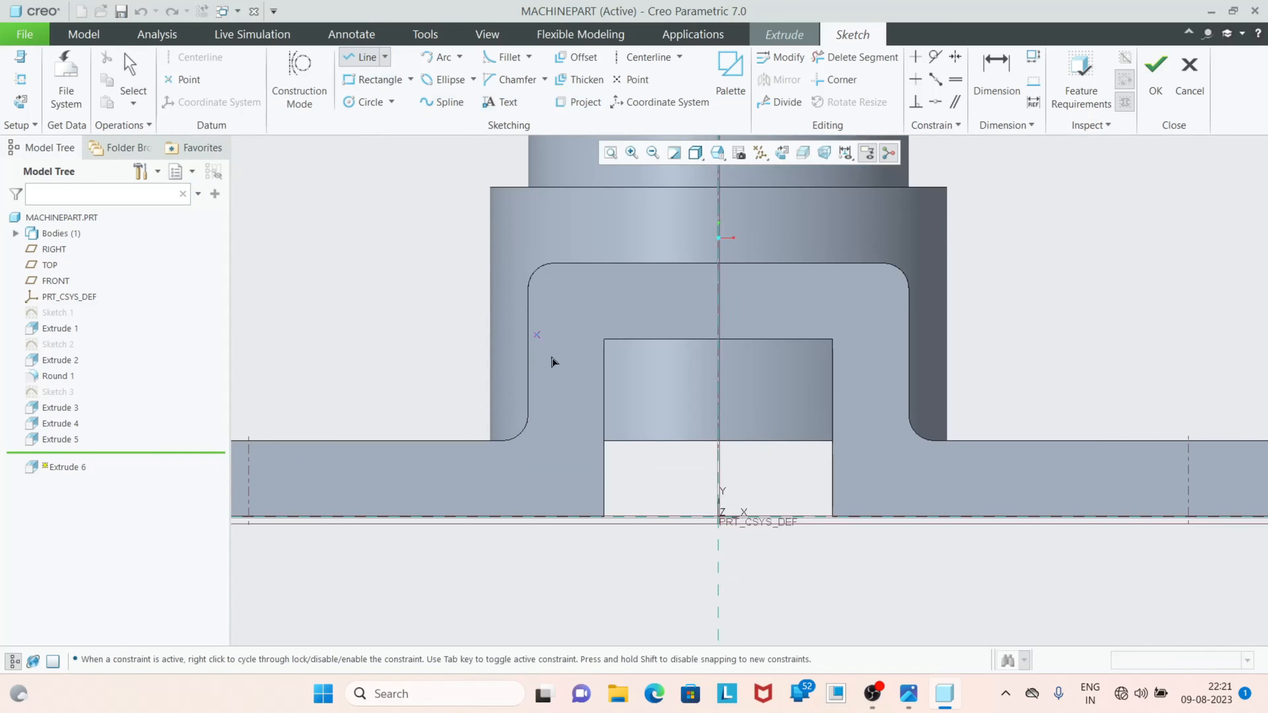
{"action": "left_click", "coordinate": [604, 456]}
{"action": "left_click", "coordinate": [604, 339]}
{"action": "left_click", "coordinate": [832, 339]}
{"action": "left_click", "coordinate": [833, 458]}
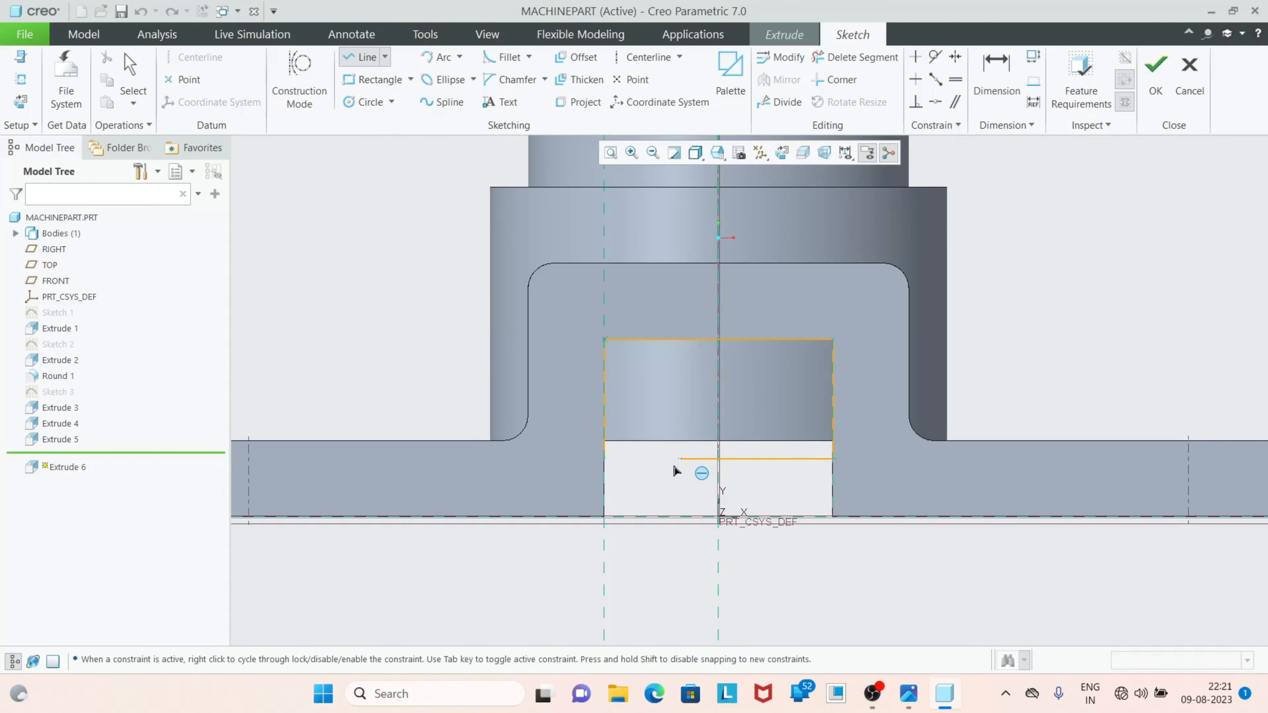
{"action": "left_click", "coordinate": [615, 467]}
{"action": "middle_click", "coordinate": [1094, 241]}
{"action": "left_click", "coordinate": [1156, 75]}
Make the rectangle's extrusion symmetric about the FRONT plane with a total depth of 89.20 mm
{"action": "mouse_move", "coordinate": [648, 373]}
{"action": "middle_mouse_down"}
{"action": "mouse_move", "coordinate": [790, 513]}
{"action": "mouse_move", "coordinate": [688, 450]}
{"action": "middle_mouse_up"}
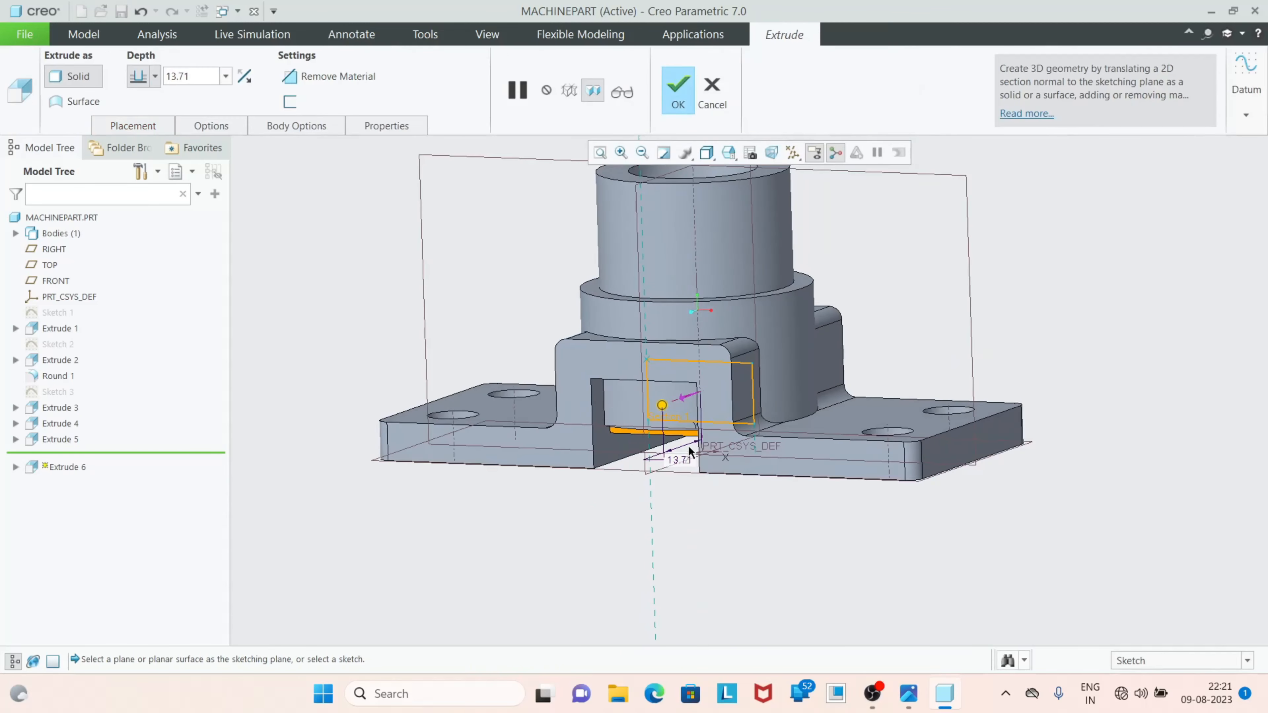
{"action": "left_click", "coordinate": [154, 77]}
{"action": "left_click", "coordinate": [145, 120]}
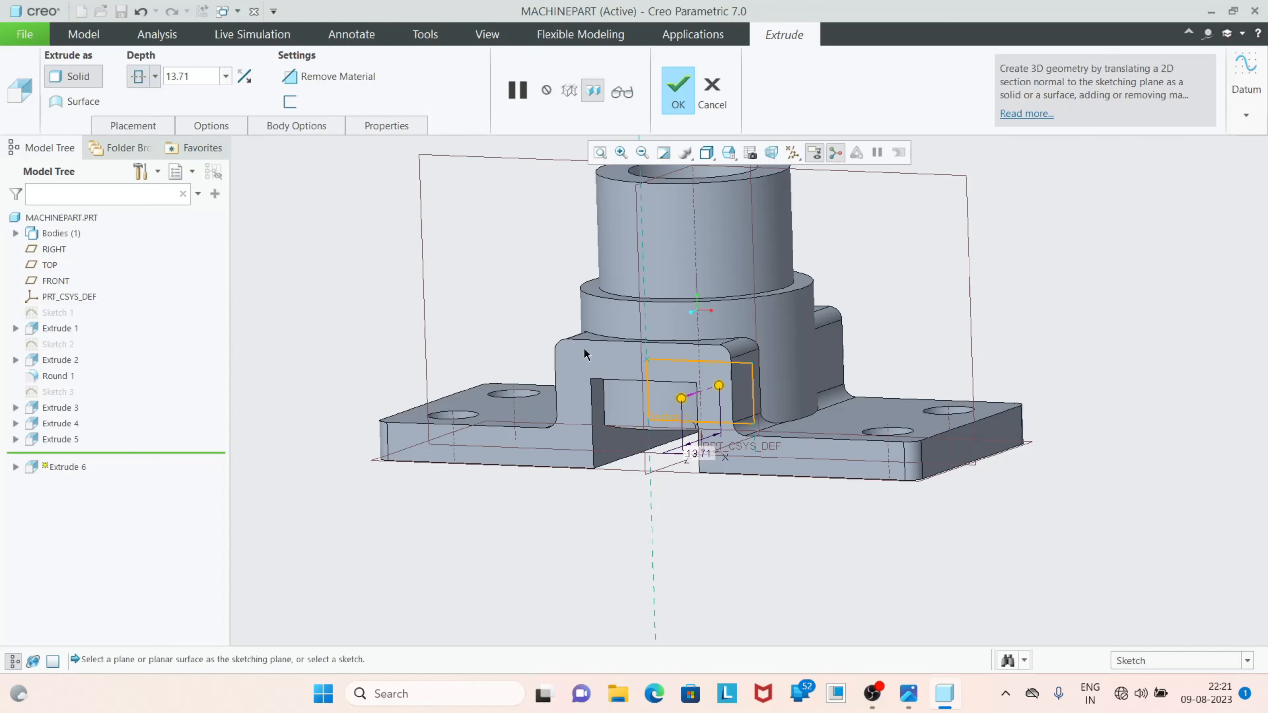
{"action": "left_click_drag", "start_coordinate": [673, 404], "coordinate": [580, 444]}
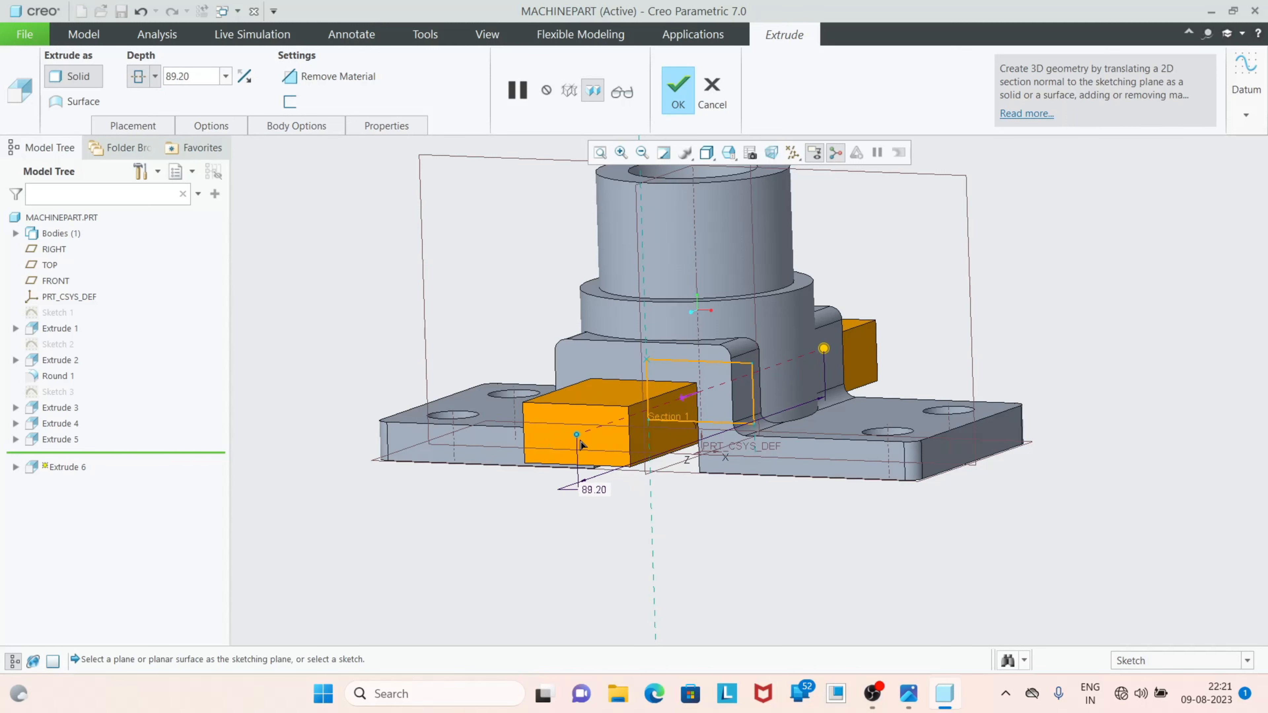
Cut the boss material out of the slot on both sides of the FRONT plane, with To Next depth on the first side
{"action": "left_click", "coordinate": [341, 84]}
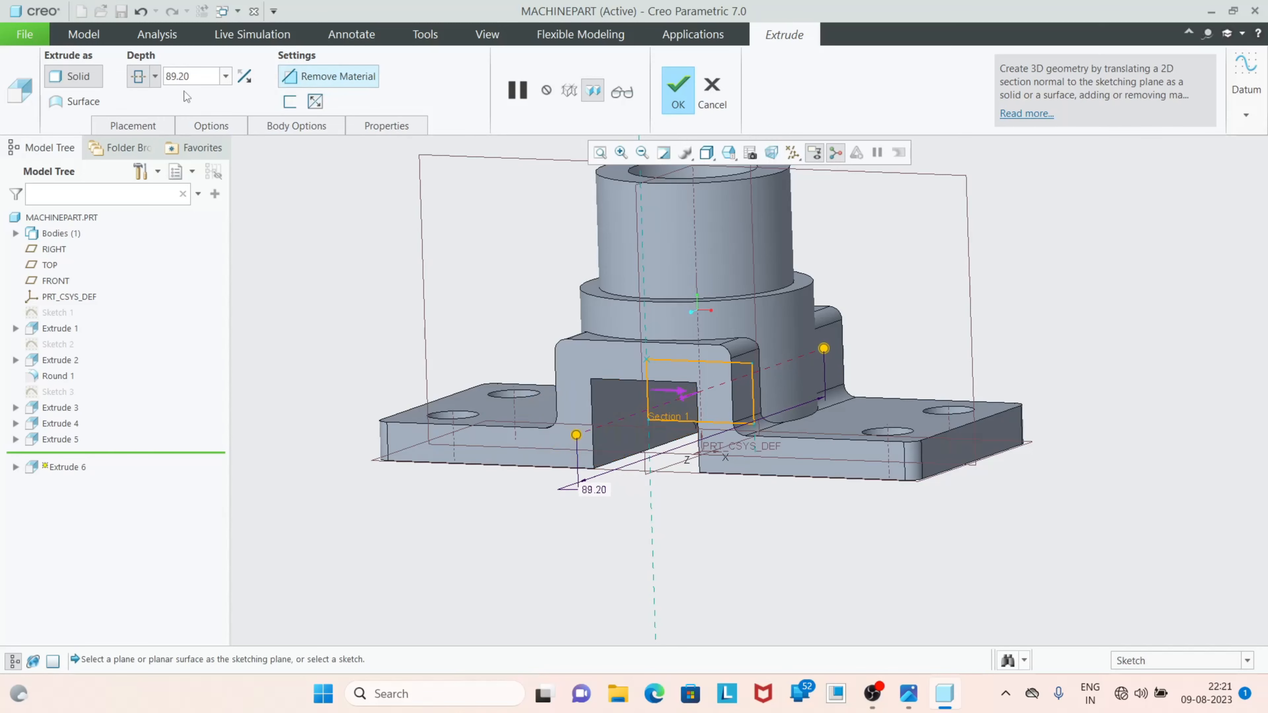
{"action": "left_click", "coordinate": [156, 78]}
{"action": "left_click", "coordinate": [141, 148]}
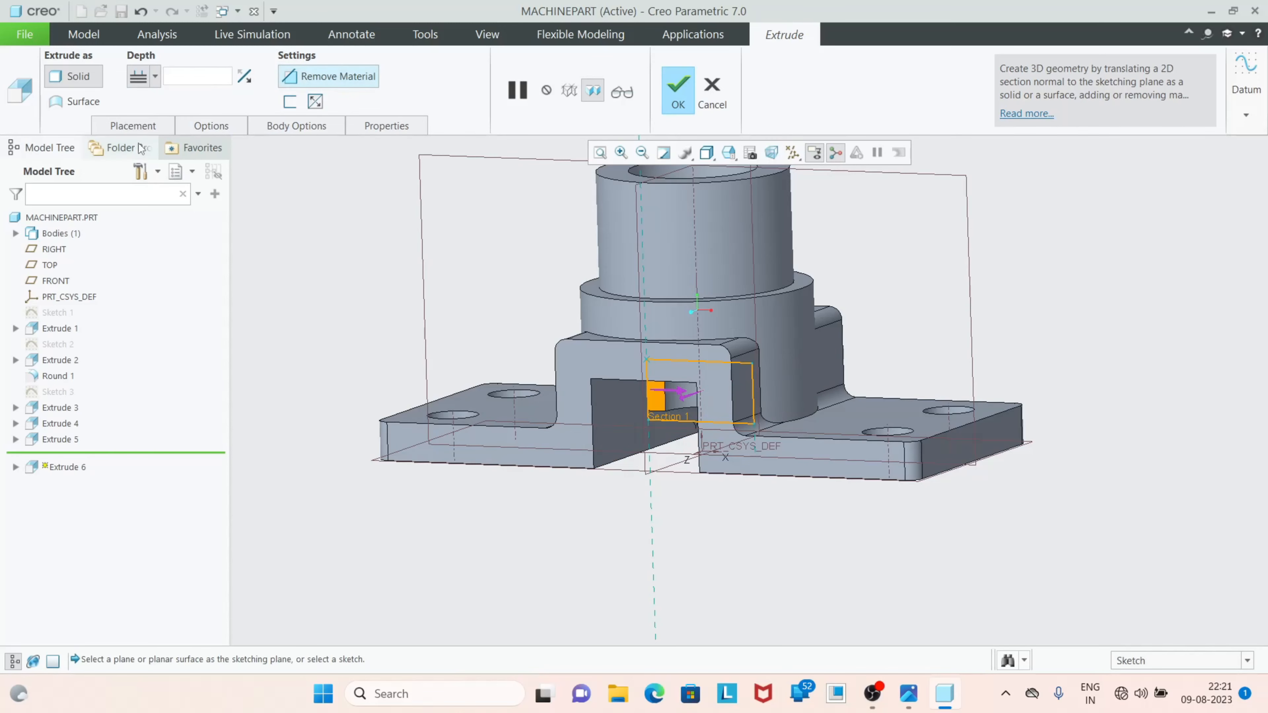
{"action": "mouse_move", "coordinate": [518, 309]}
{"action": "middle_mouse_down"}
{"action": "mouse_move", "coordinate": [537, 283]}
{"action": "mouse_move", "coordinate": [517, 317]}
{"action": "middle_mouse_up"}
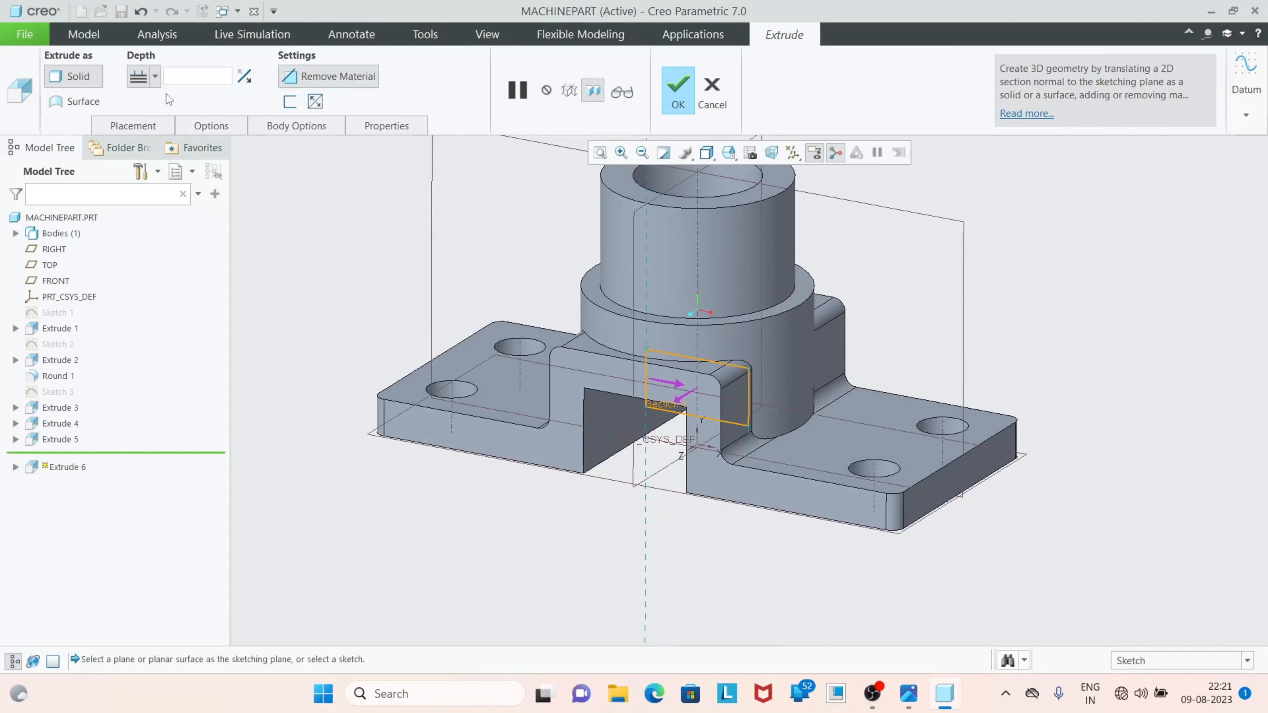
{"action": "left_click", "coordinate": [158, 82]}
{"action": "left_click", "coordinate": [134, 126]}
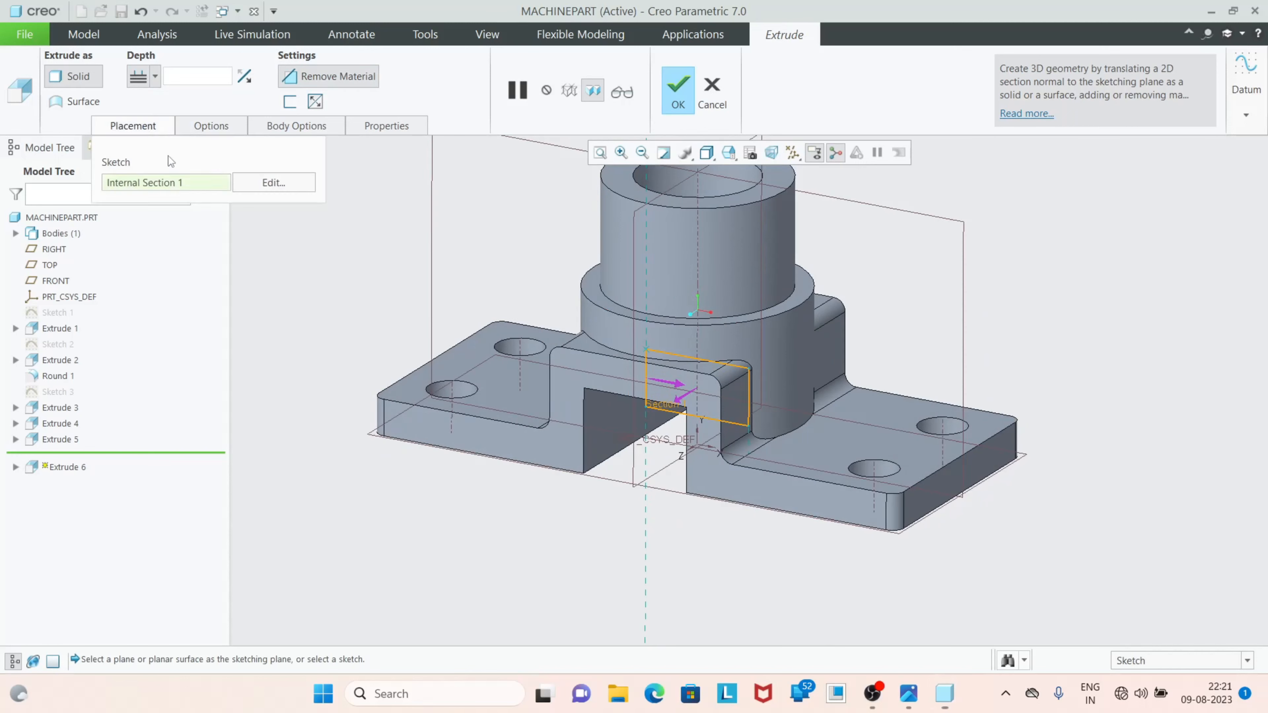
{"action": "left_click", "coordinate": [210, 127]}
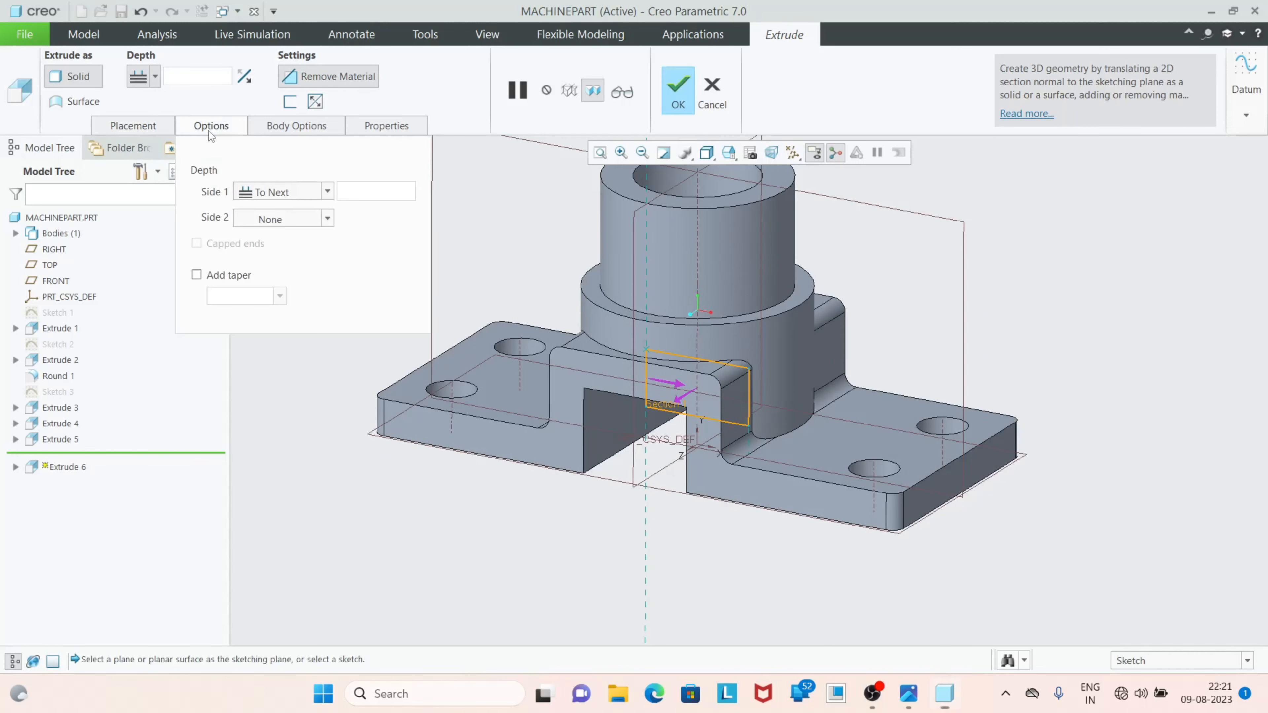
{"action": "left_click", "coordinate": [327, 219]}
{"action": "left_click", "coordinate": [272, 254]}
{"action": "middle_click_drag", "start_coordinate": [574, 429], "coordinate": [569, 400]}
{"action": "left_click", "coordinate": [678, 107]}
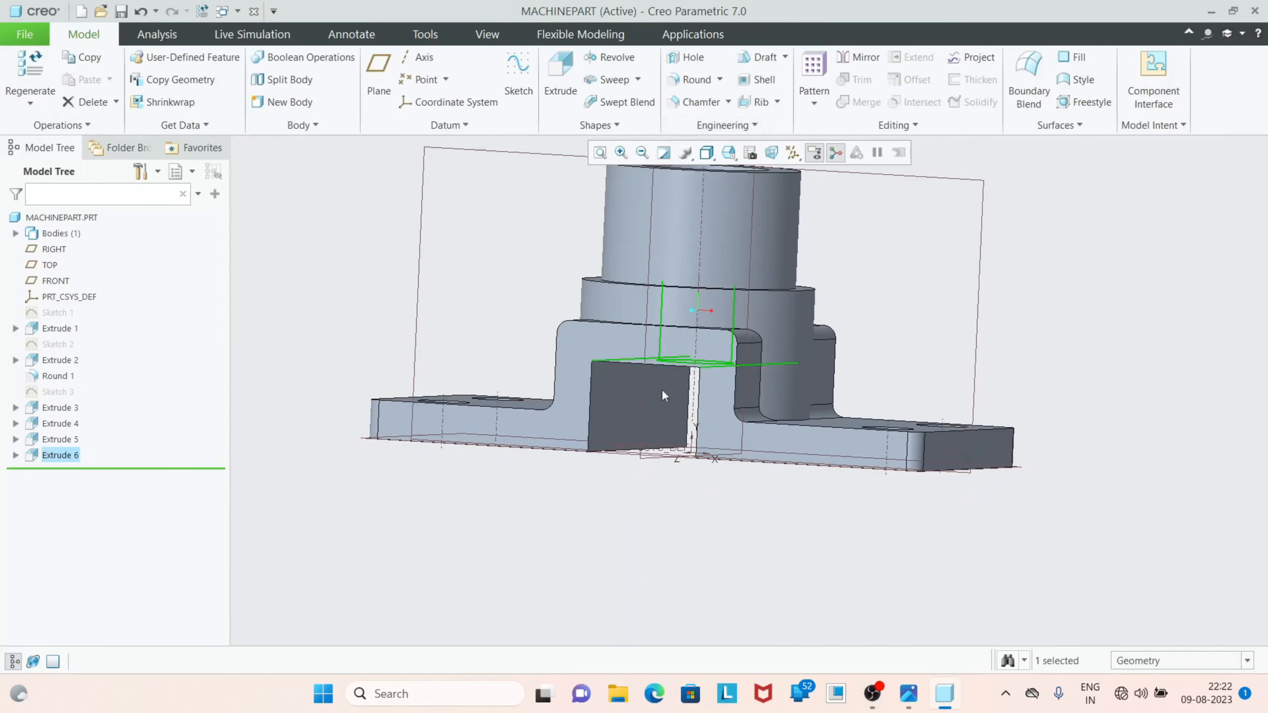
Check the triangular rib in the reference image and examine the matching area between the boss's outer wall and the base
{"action": "middle_click_drag", "start_coordinate": [704, 564], "coordinate": [758, 543]}
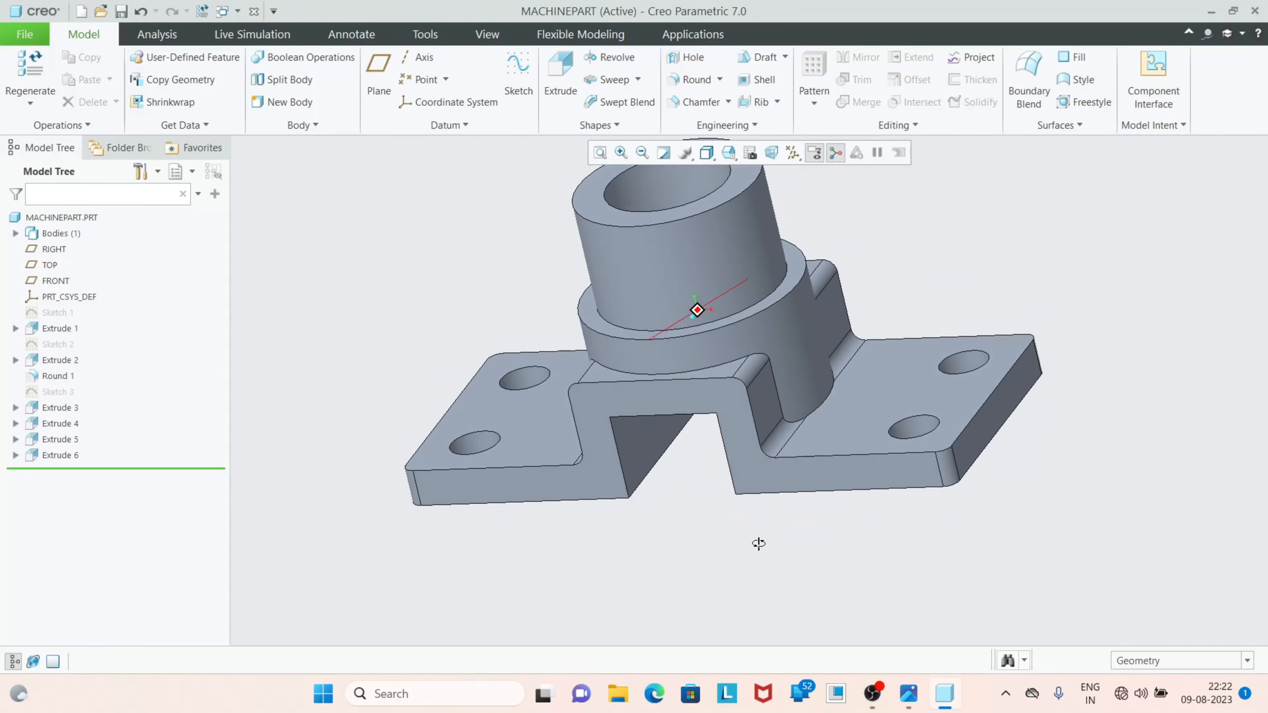
{"action": "left_click", "coordinate": [904, 700]}
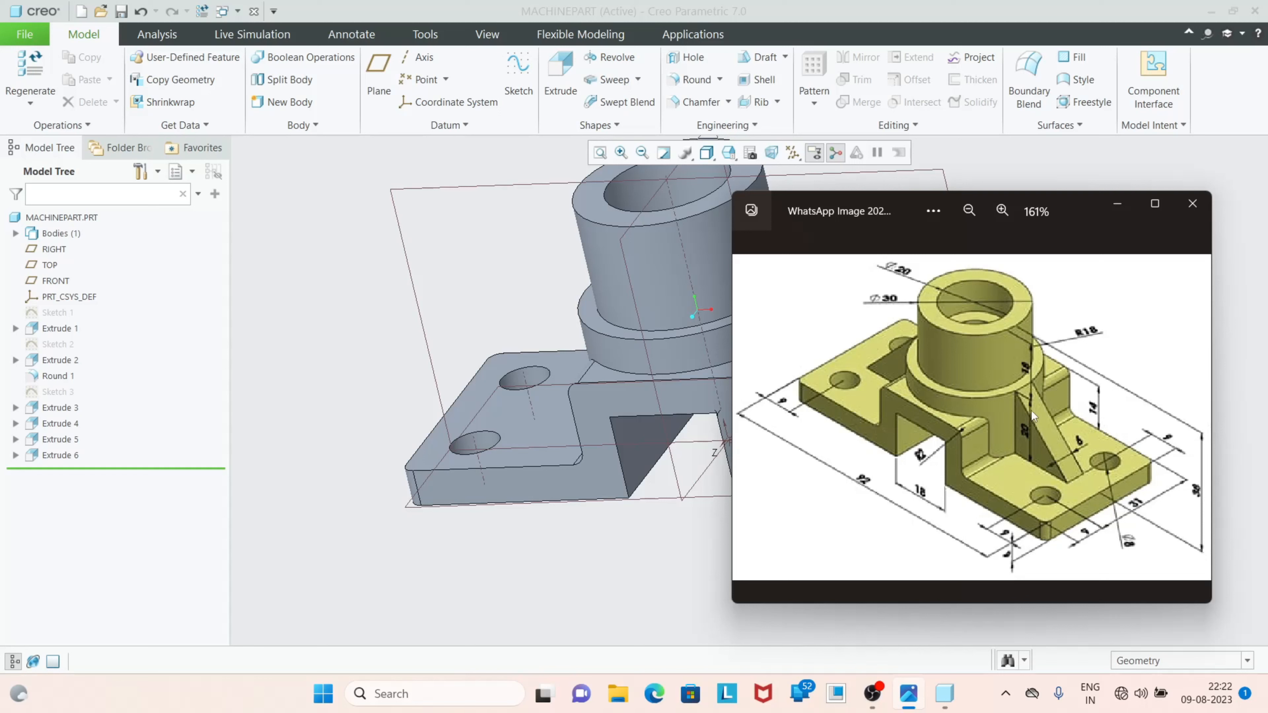
{"action": "left_click", "coordinate": [1116, 205]}
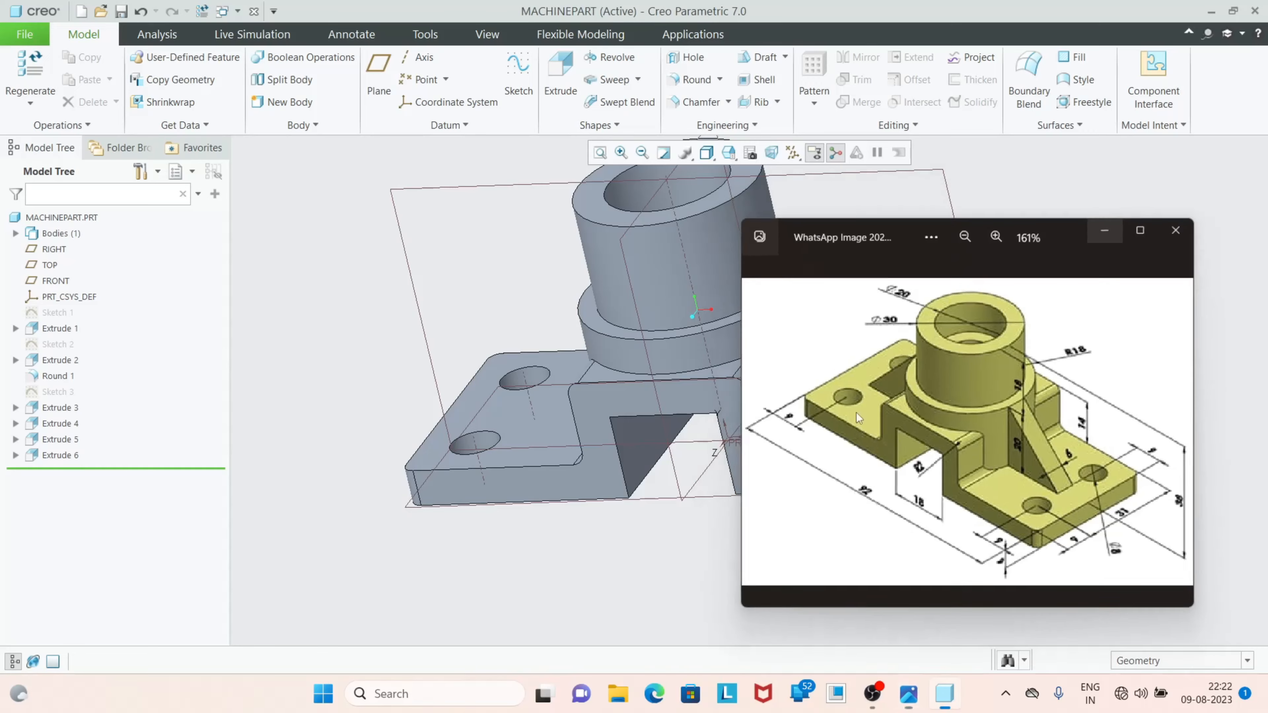
{"action": "key", "text": "ctrl+d"}
{"action": "mouse_move", "coordinate": [712, 563]}
{"action": "middle_mouse_down"}
{"action": "mouse_move", "coordinate": [761, 541]}
{"action": "mouse_move", "coordinate": [759, 569]}
{"action": "mouse_move", "coordinate": [878, 555]}
{"action": "mouse_move", "coordinate": [791, 518]}
{"action": "mouse_move", "coordinate": [759, 409]}
{"action": "mouse_move", "coordinate": [744, 412]}
{"action": "middle_mouse_up"}
{"action": "scroll", "coordinate": [742, 411], "scroll_direction": "up", "scroll_amount": 2}
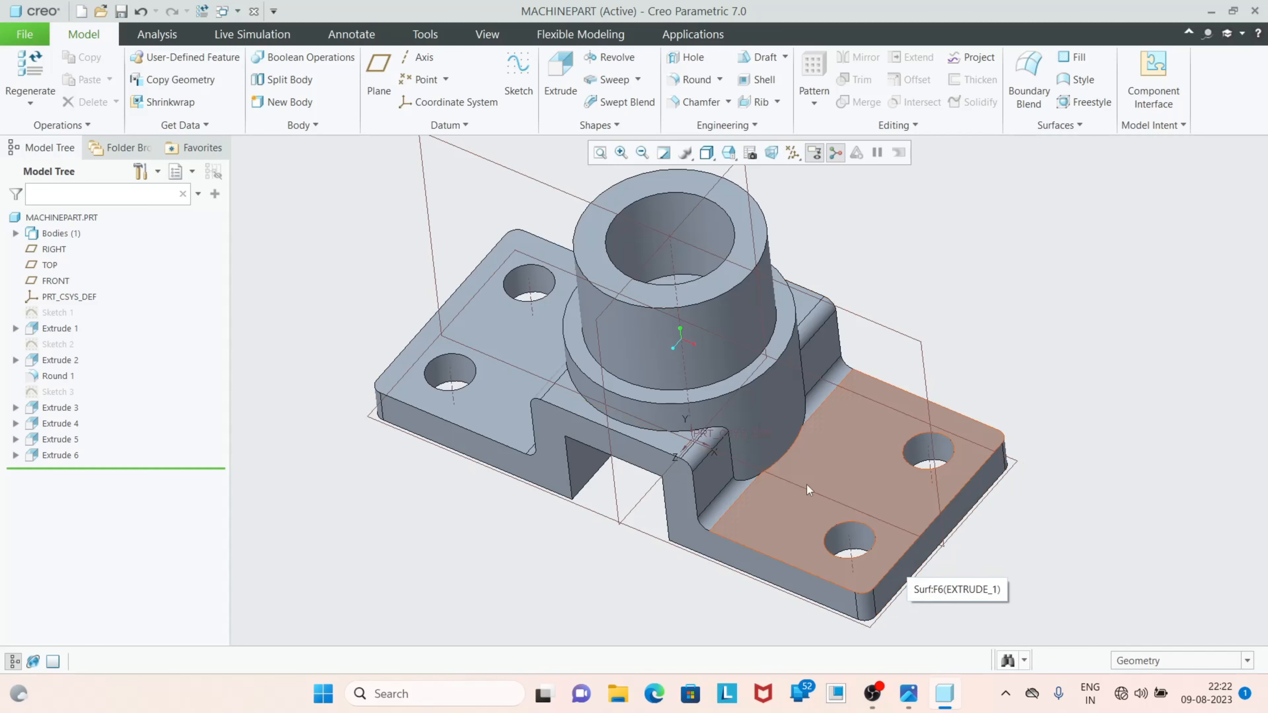
{"action": "scroll", "coordinate": [765, 390], "scroll_direction": "up", "scroll_amount": 2}
{"action": "middle_click_drag", "start_coordinate": [768, 404], "coordinate": [778, 409]}
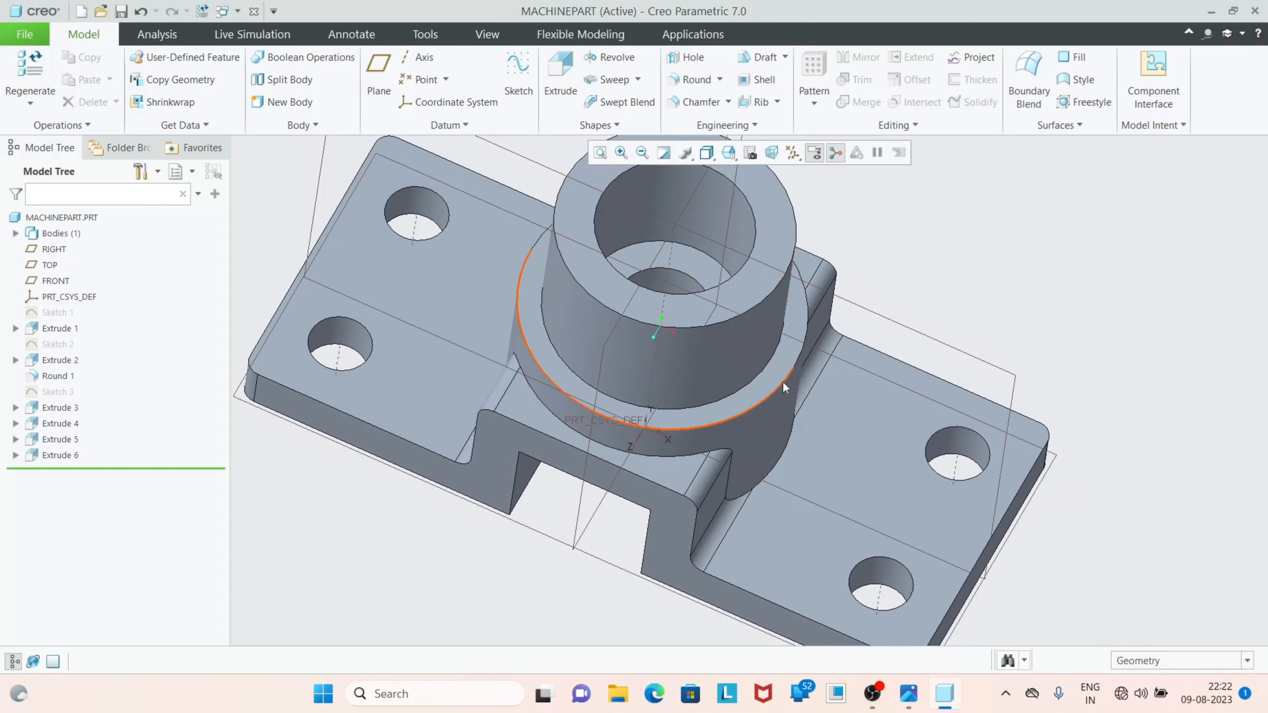
{"action": "scroll", "coordinate": [787, 389], "scroll_direction": "up", "scroll_amount": 2}
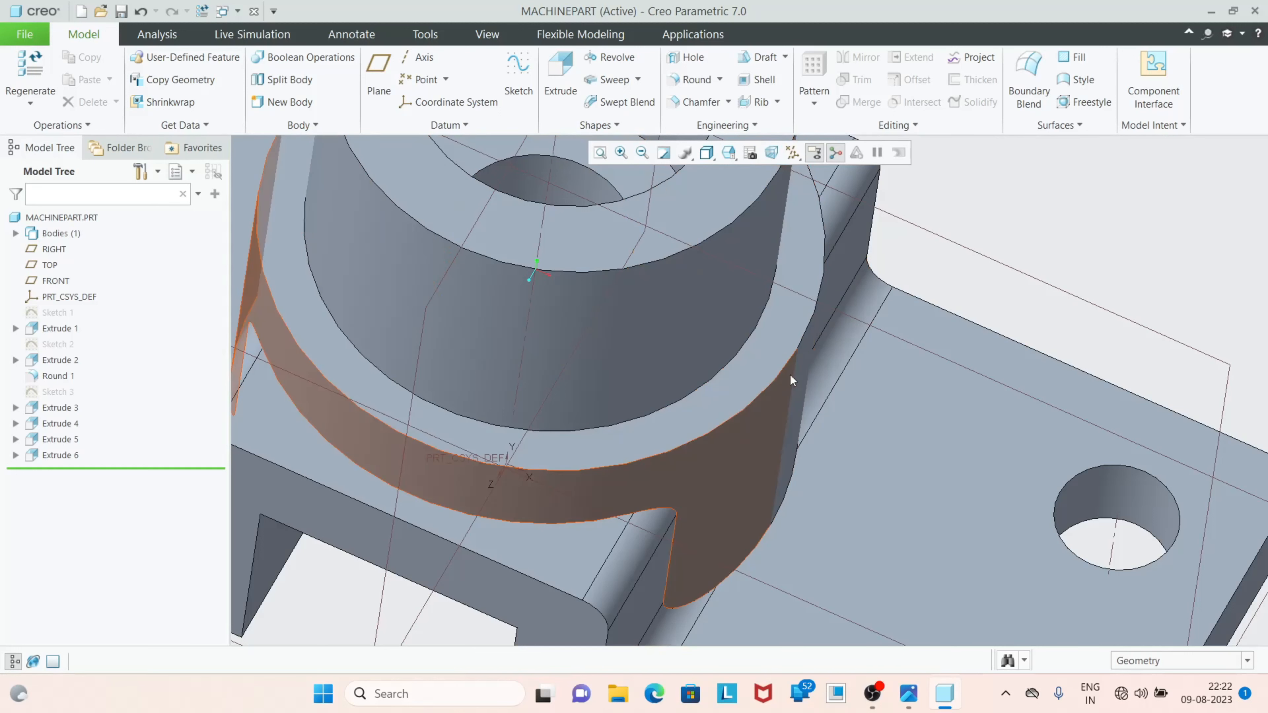
{"action": "scroll", "coordinate": [799, 360], "scroll_direction": "down", "scroll_amount": 5}
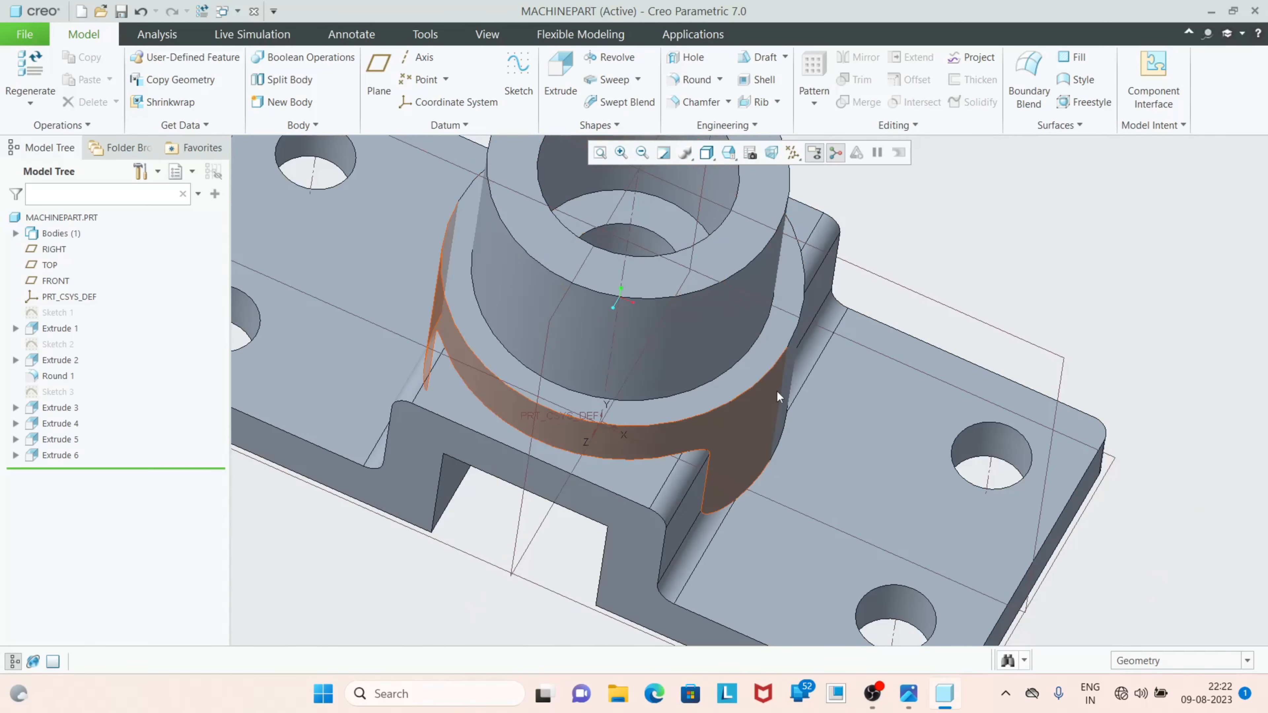
Start a new sketch on the FRONT plane and orient the view square to the sketch plane
{"action": "mouse_move", "coordinate": [663, 529]}
{"action": "middle_mouse_down"}
{"action": "mouse_move", "coordinate": [671, 484]}
{"action": "mouse_move", "coordinate": [646, 532]}
{"action": "middle_mouse_up"}
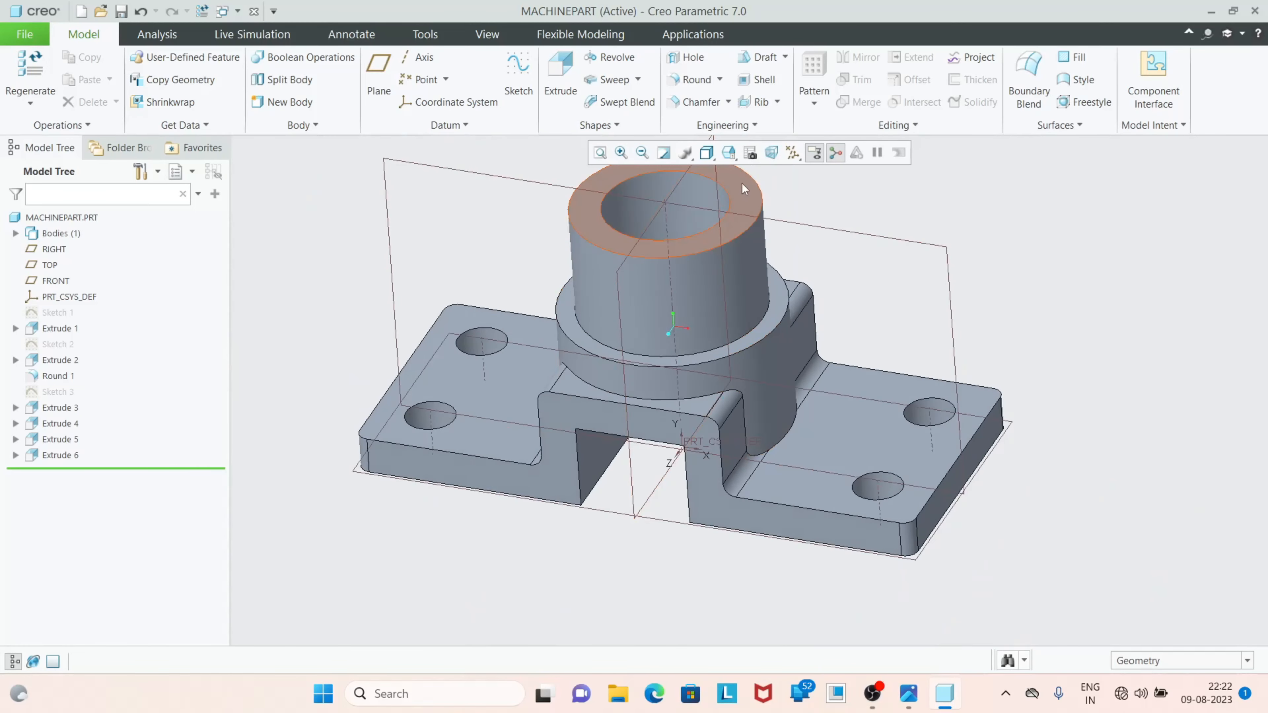
{"action": "mouse_move", "coordinate": [766, 409]}
{"action": "middle_mouse_down"}
{"action": "mouse_move", "coordinate": [766, 422]}
{"action": "mouse_move", "coordinate": [804, 430]}
{"action": "middle_mouse_up"}
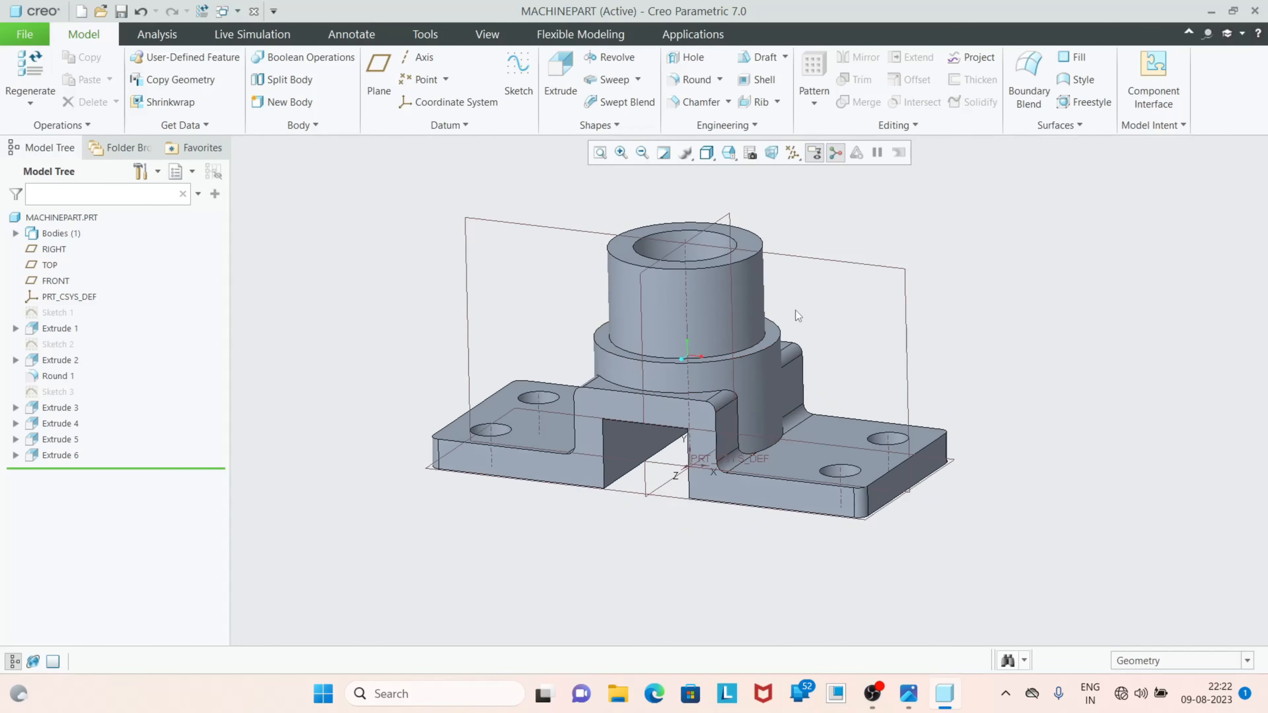
{"action": "left_click", "coordinate": [796, 258]}
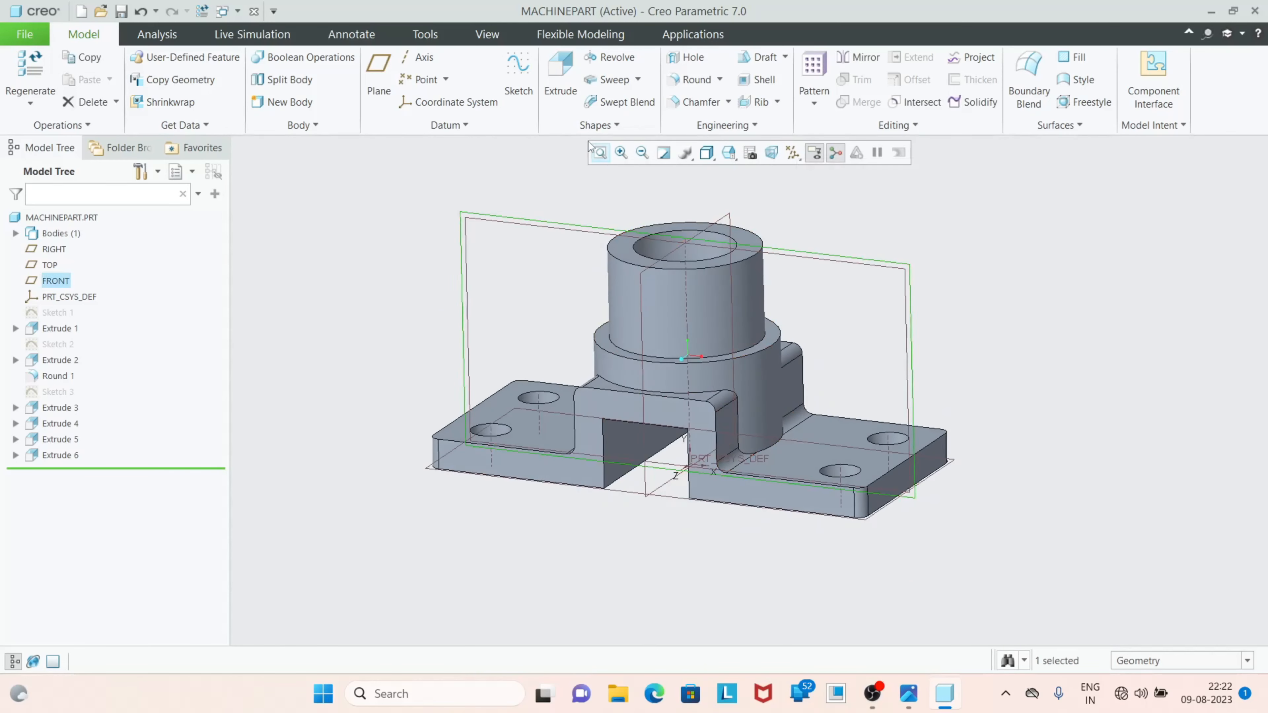
{"action": "left_click", "coordinate": [517, 91]}
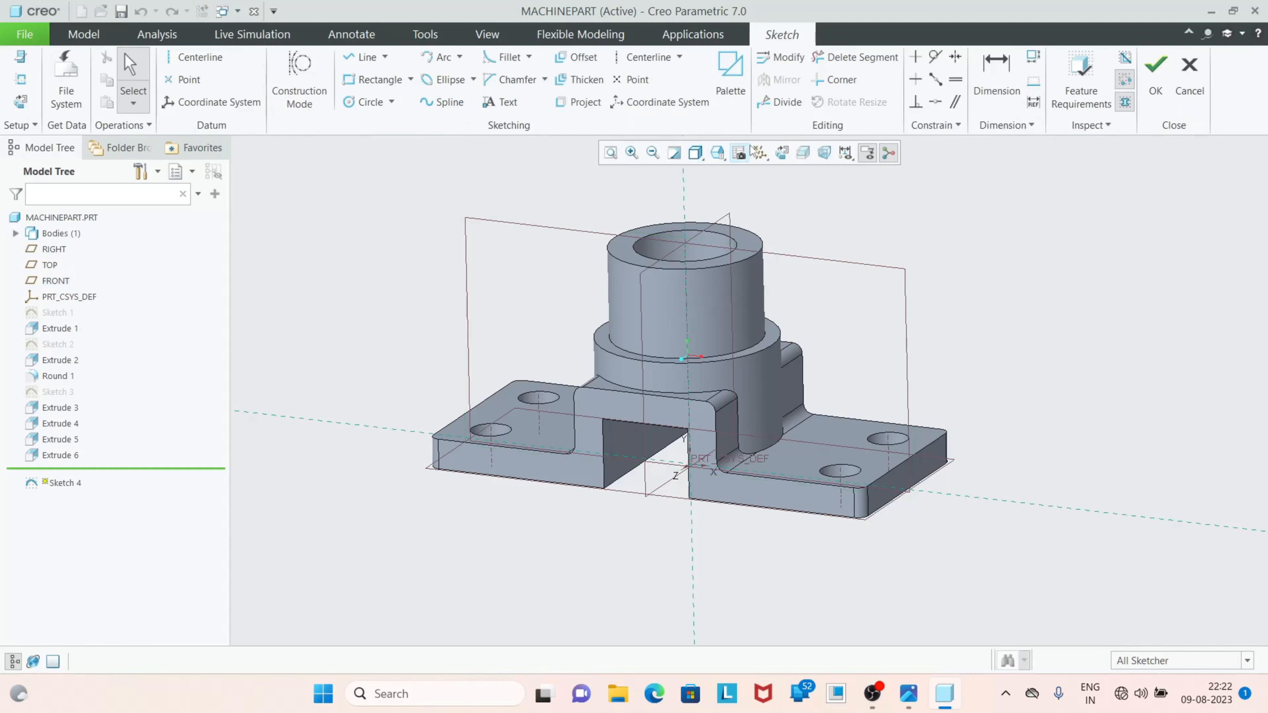
{"action": "left_click", "coordinate": [782, 152]}
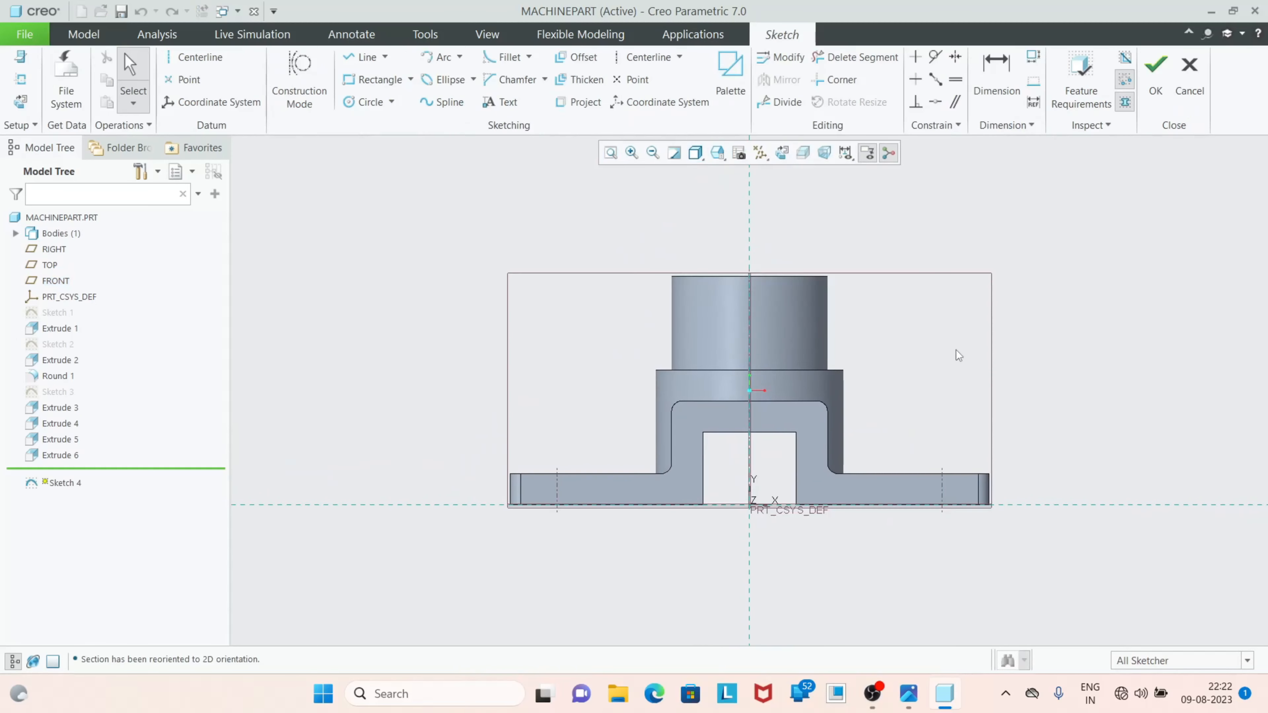
Add the boss collar's outer side and the base flange's upper surface as sketch references
{"action": "scroll", "coordinate": [999, 377], "scroll_direction": "down", "scroll_amount": 2}
{"action": "scroll", "coordinate": [524, 336], "scroll_direction": "up", "scroll_amount": 2}
{"action": "scroll", "coordinate": [732, 439], "scroll_direction": "down", "scroll_amount": 2}
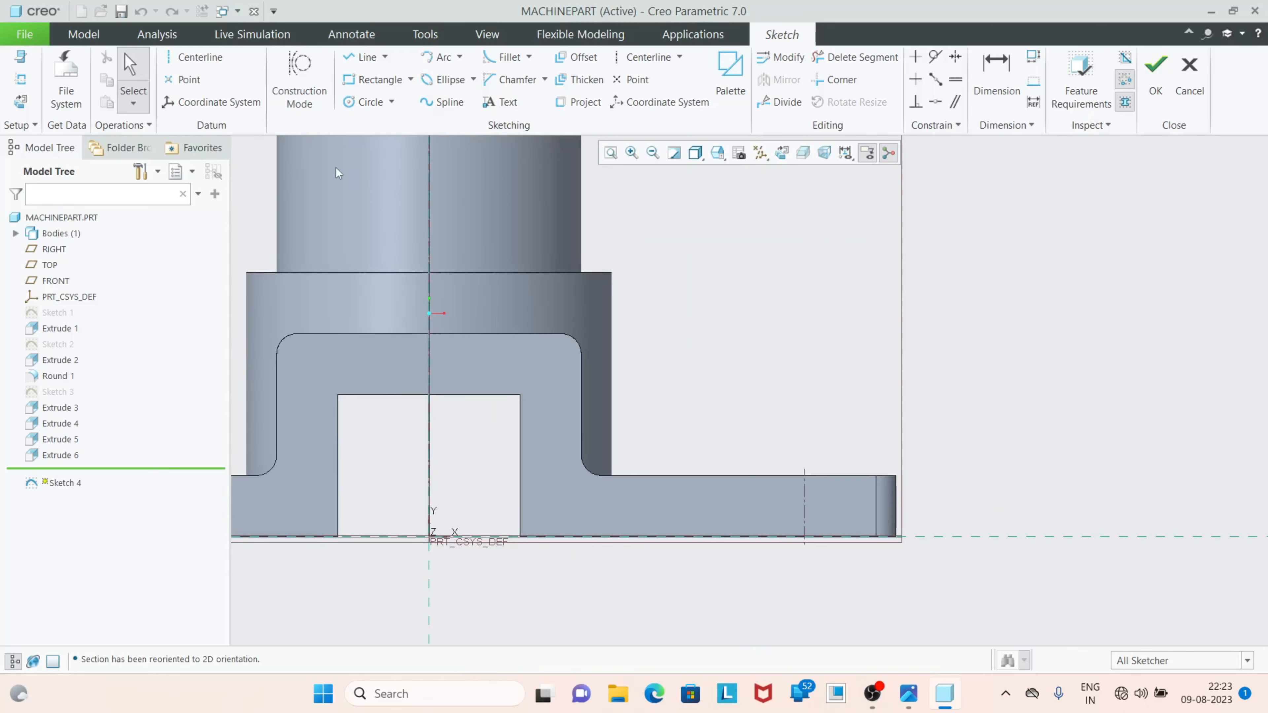
{"action": "left_click", "coordinate": [19, 79]}
{"action": "left_click", "coordinate": [613, 412]}
{"action": "left_click", "coordinate": [723, 480]}
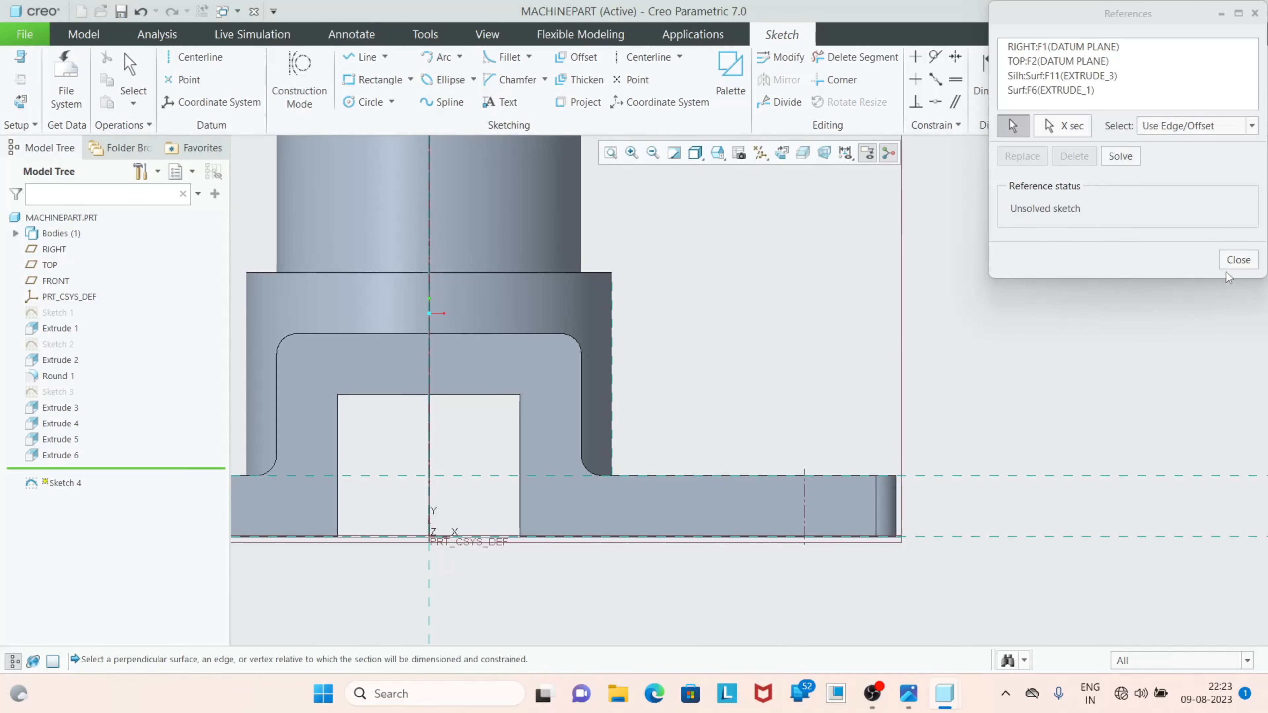
{"action": "left_click", "coordinate": [1234, 262]}
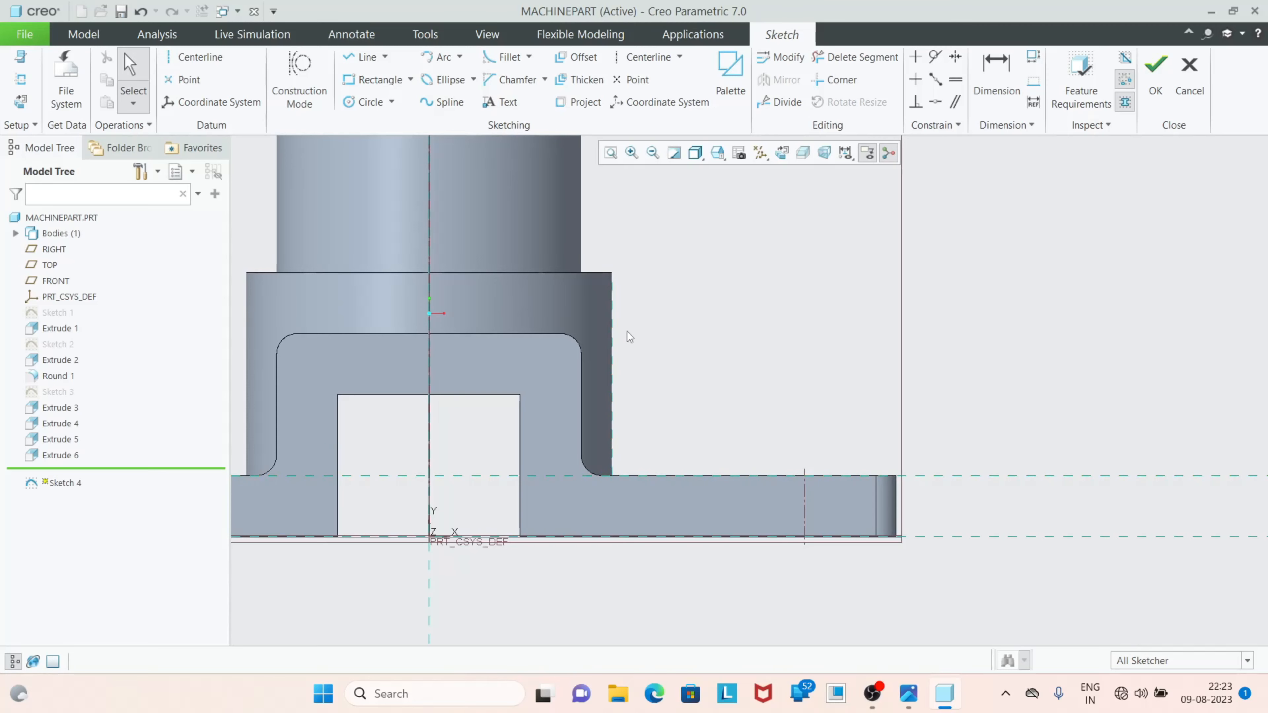
Check the rib in the reference image and add the flange hole's axis as another sketch reference
{"action": "left_click", "coordinate": [920, 695]}
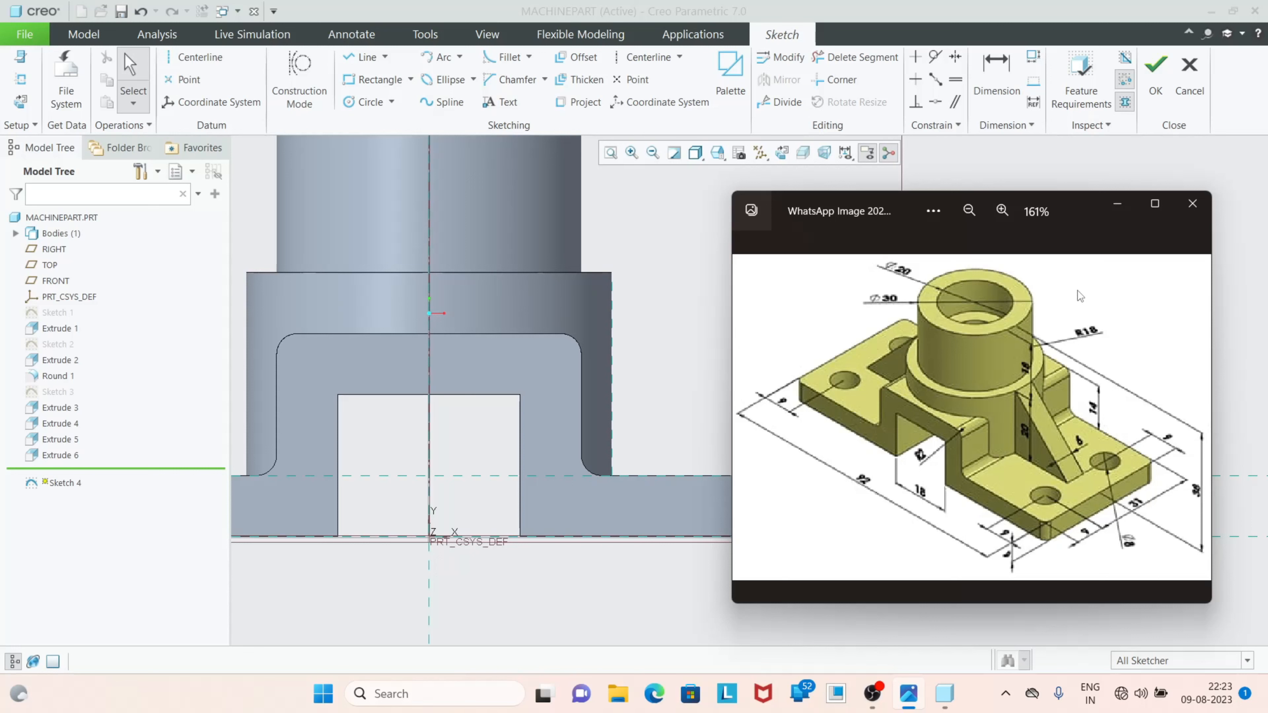
{"action": "left_click", "coordinate": [1116, 205]}
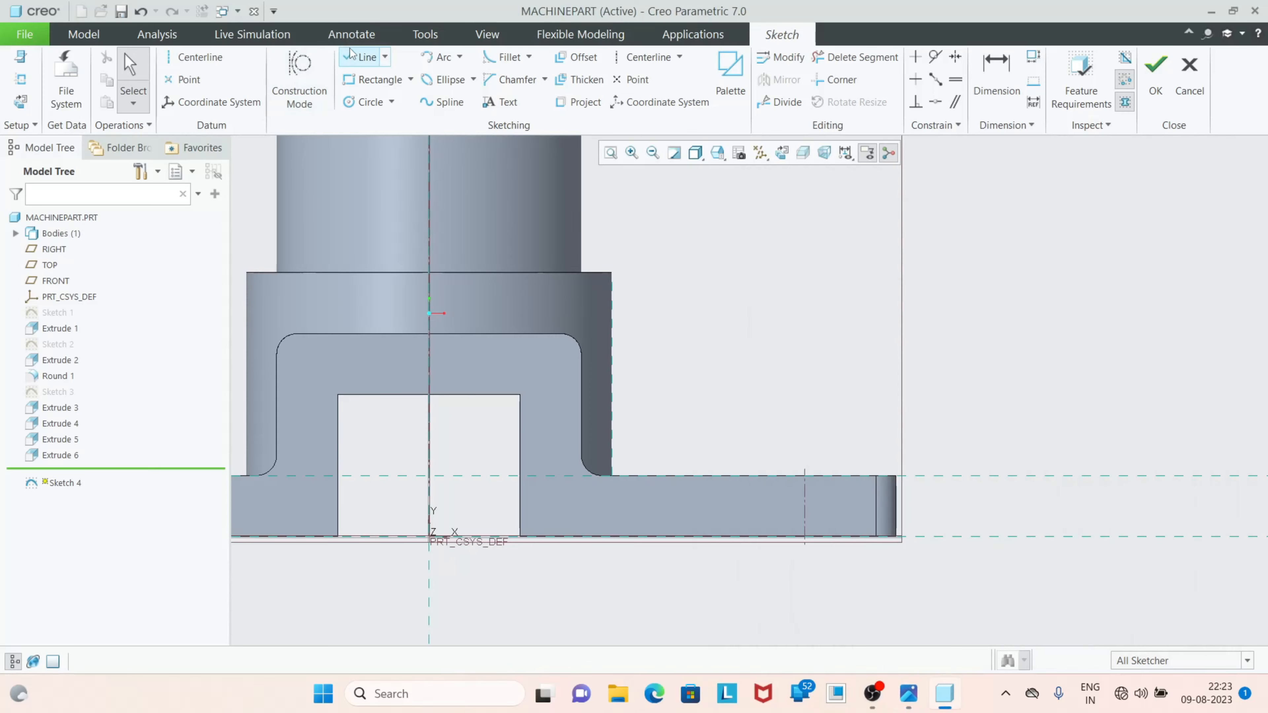
{"action": "left_click", "coordinate": [358, 56]}
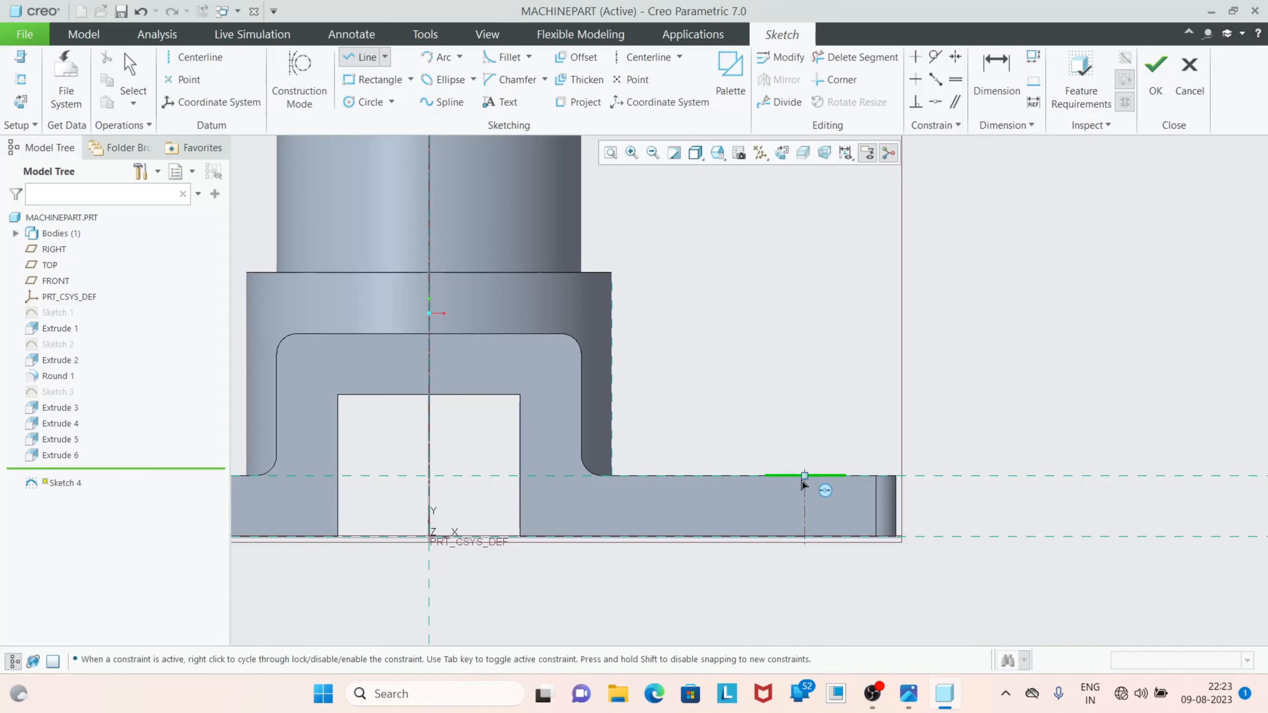
{"action": "middle_click_drag", "start_coordinate": [841, 405], "coordinate": [826, 458]}
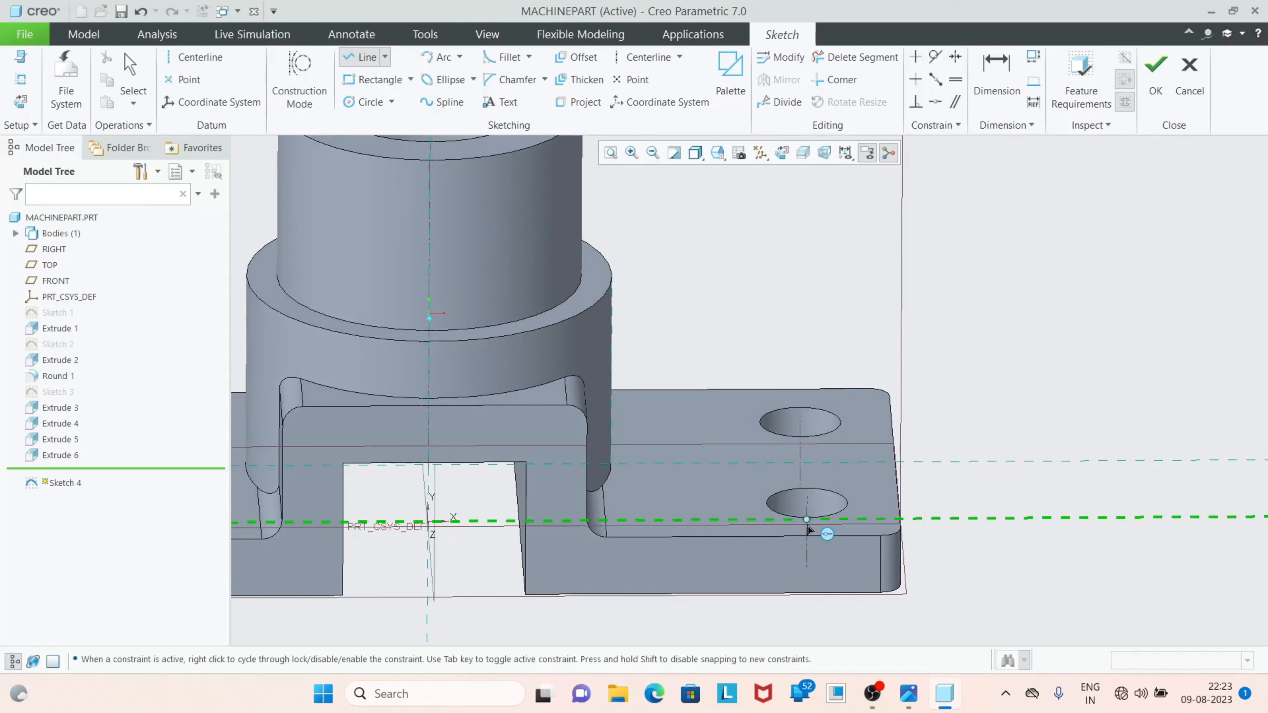
{"action": "left_click", "coordinate": [755, 155]}
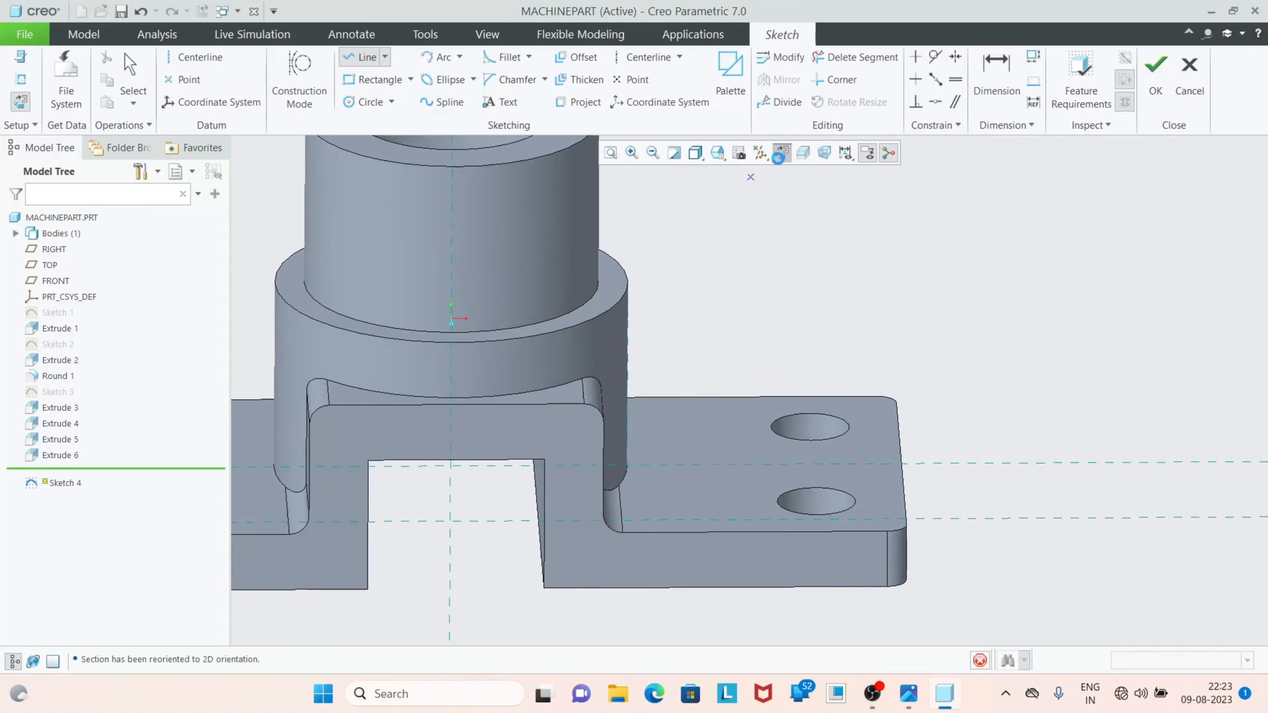
{"action": "scroll", "coordinate": [868, 417], "scroll_direction": "down", "scroll_amount": 1}
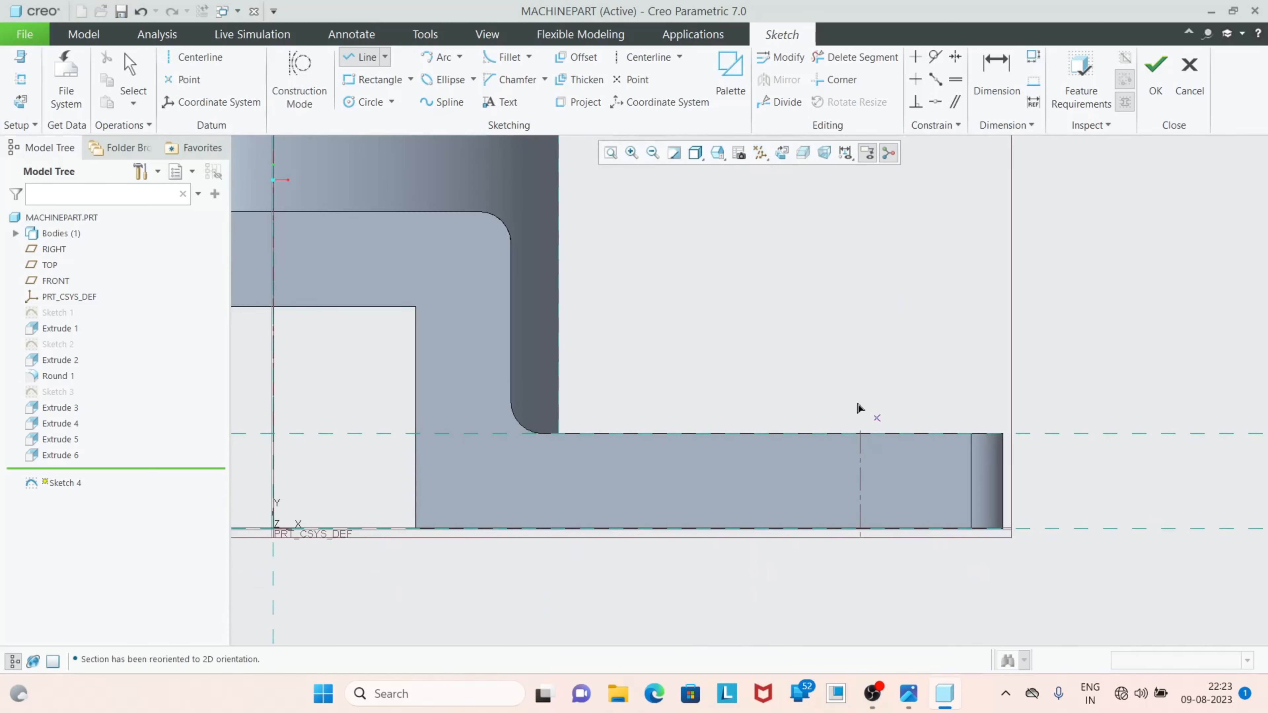
{"action": "left_click", "coordinate": [19, 79]}
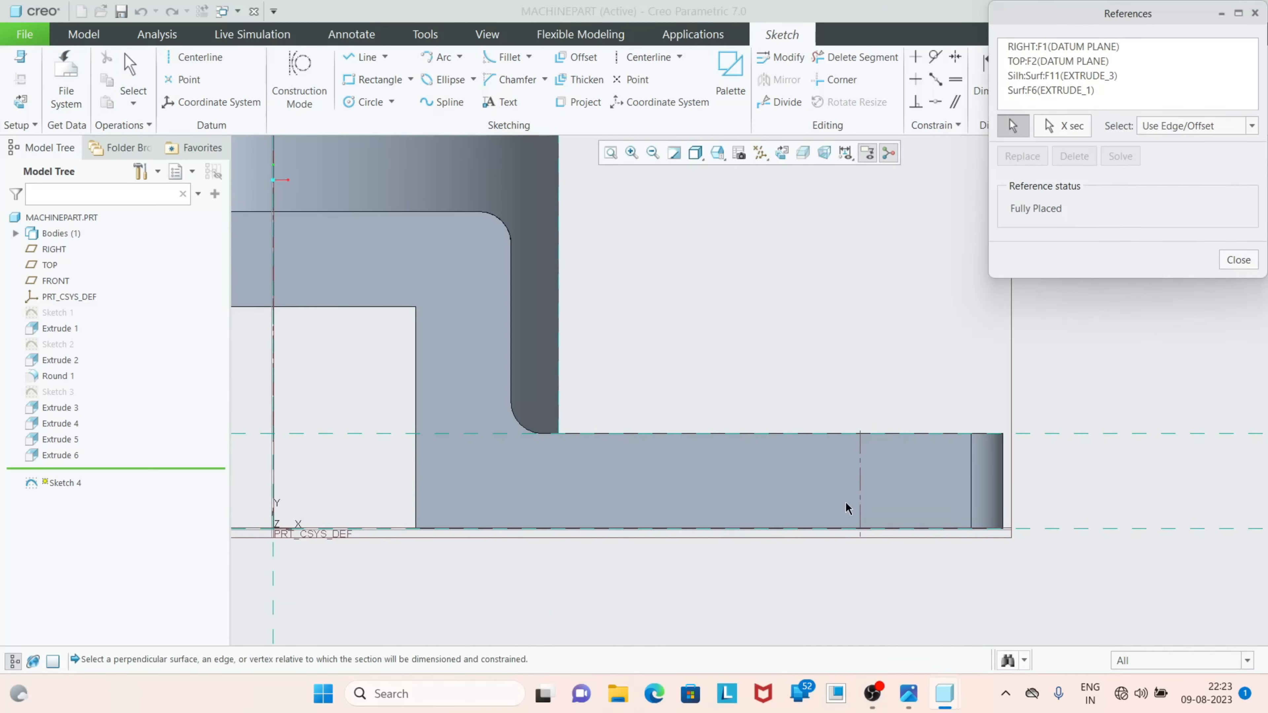
{"action": "left_click", "coordinate": [859, 492]}
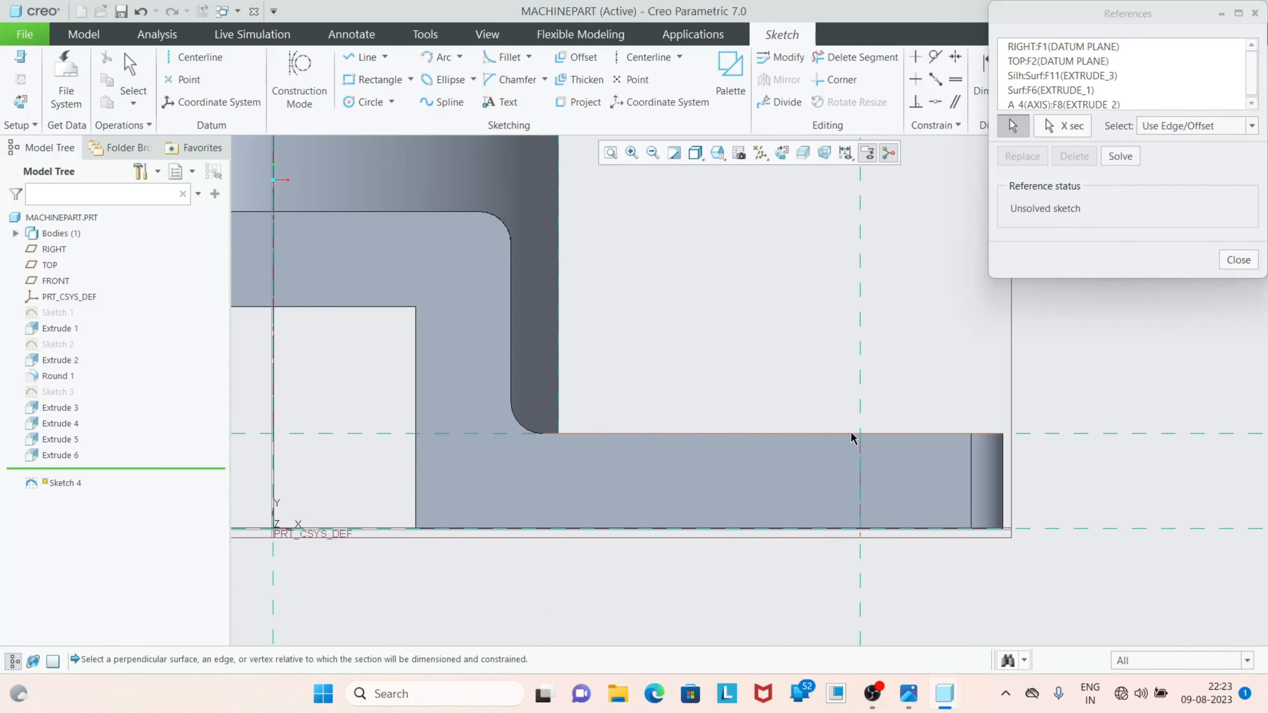
{"action": "left_click", "coordinate": [1239, 259]}
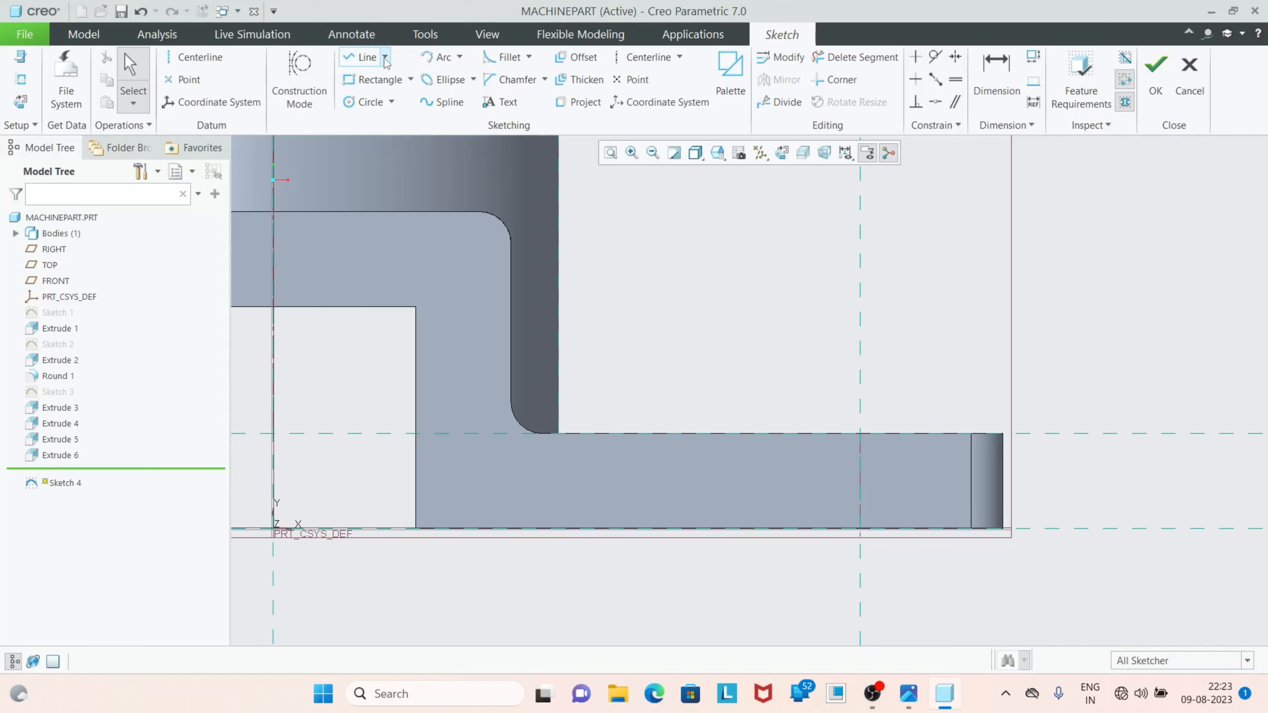
Sketch a sloping line from the hole axis on the flange's upper surface to the collar's upper outer corner, and finish the sketch
{"action": "left_click", "coordinate": [861, 432]}
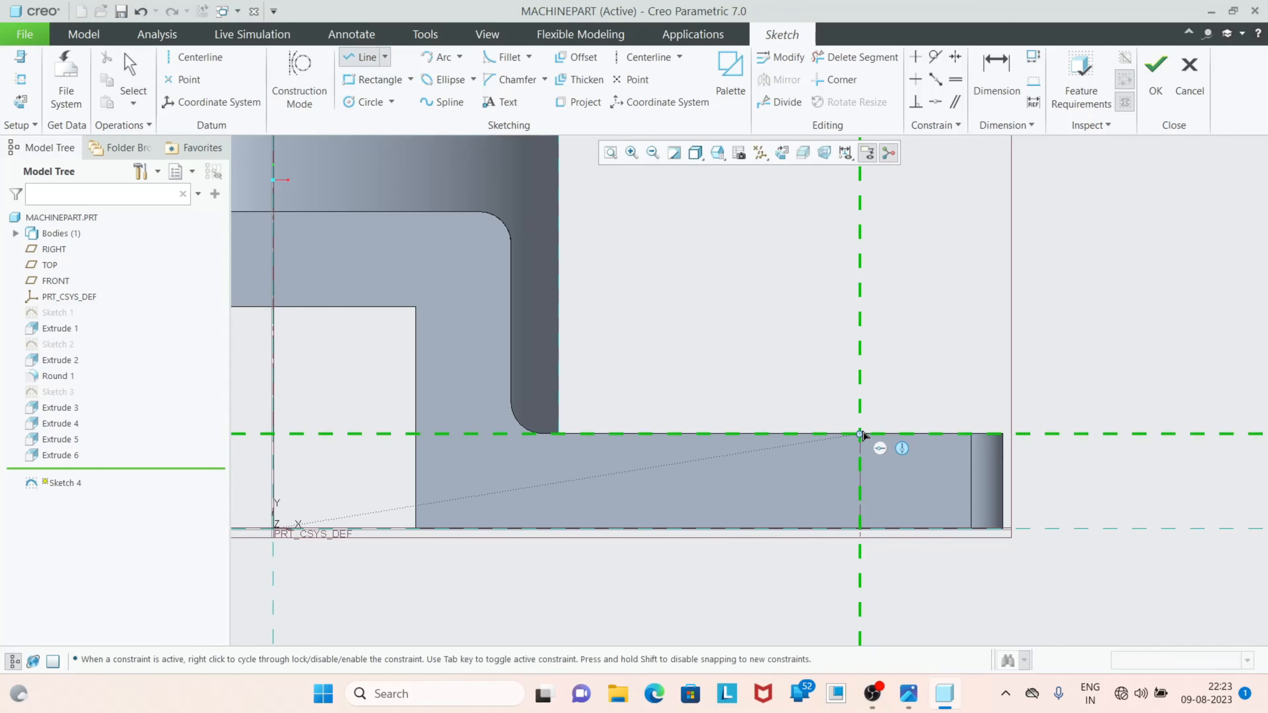
{"action": "scroll", "coordinate": [867, 487], "scroll_direction": "up", "scroll_amount": 2}
{"action": "scroll", "coordinate": [866, 486], "scroll_direction": "down", "scroll_amount": 2}
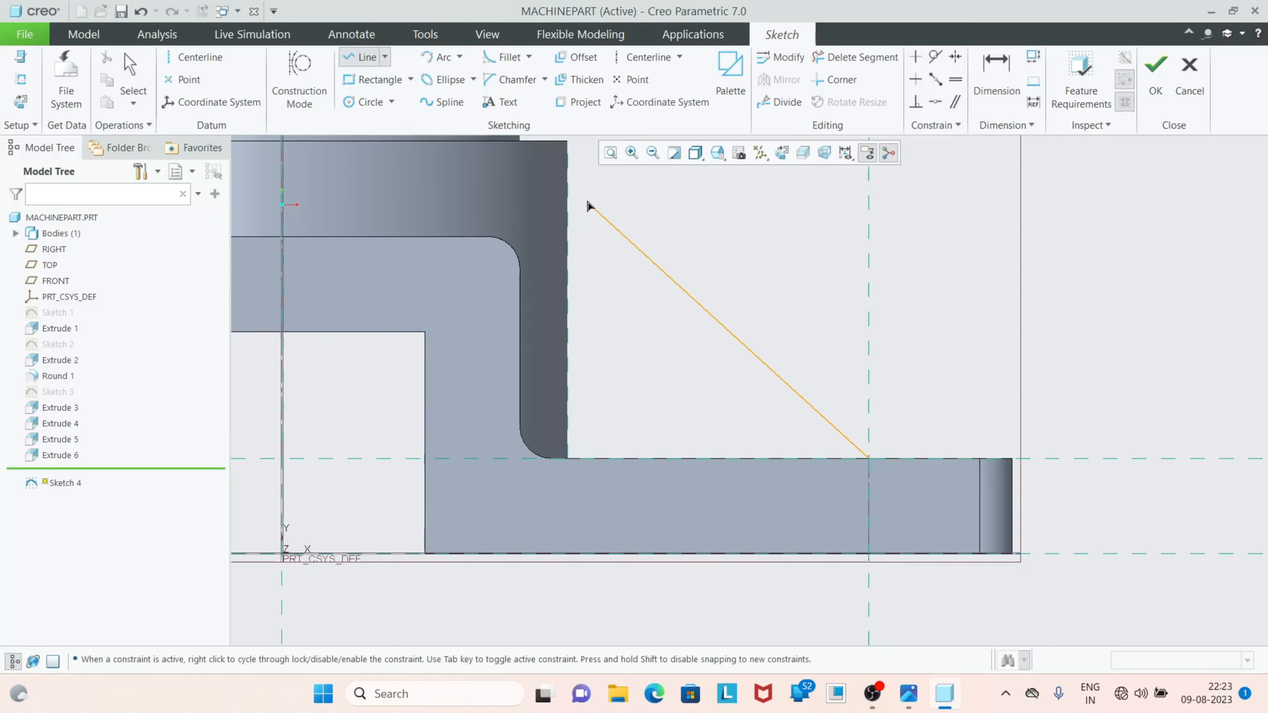
{"action": "scroll", "coordinate": [549, 325], "scroll_direction": "up", "scroll_amount": 2}
{"action": "left_click", "coordinate": [560, 231]}
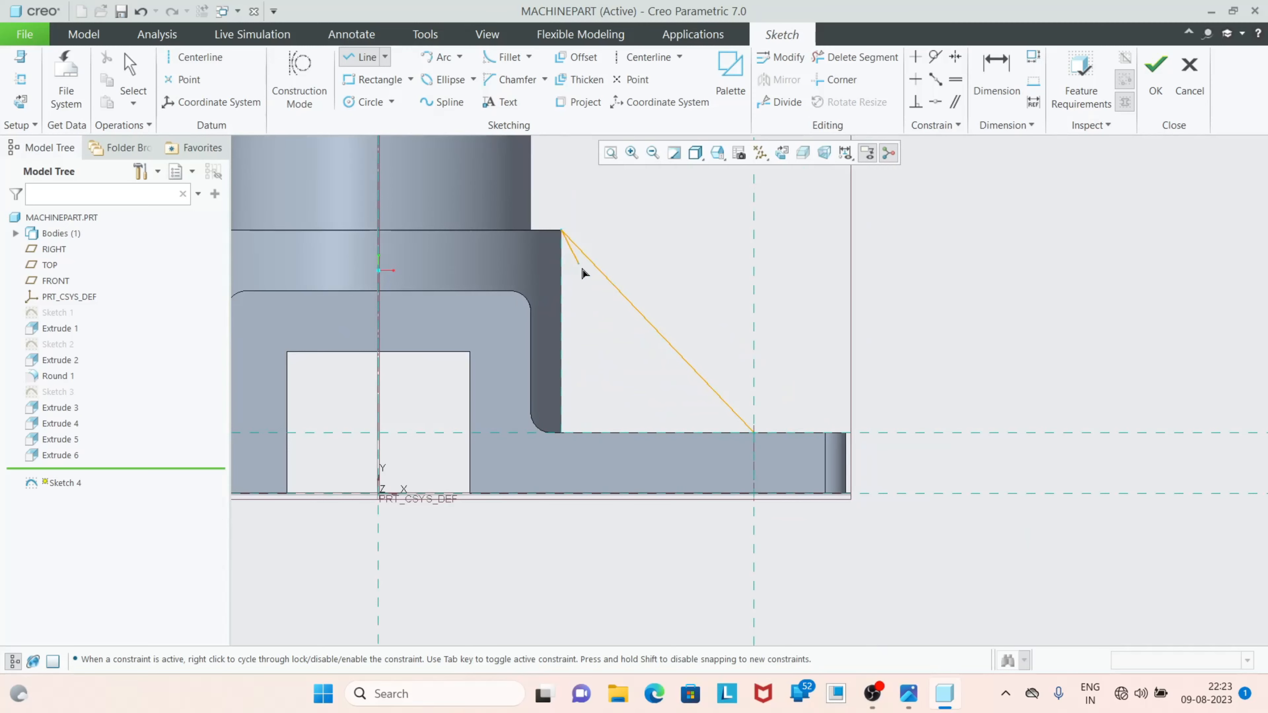
{"action": "middle_click", "coordinate": [714, 365]}
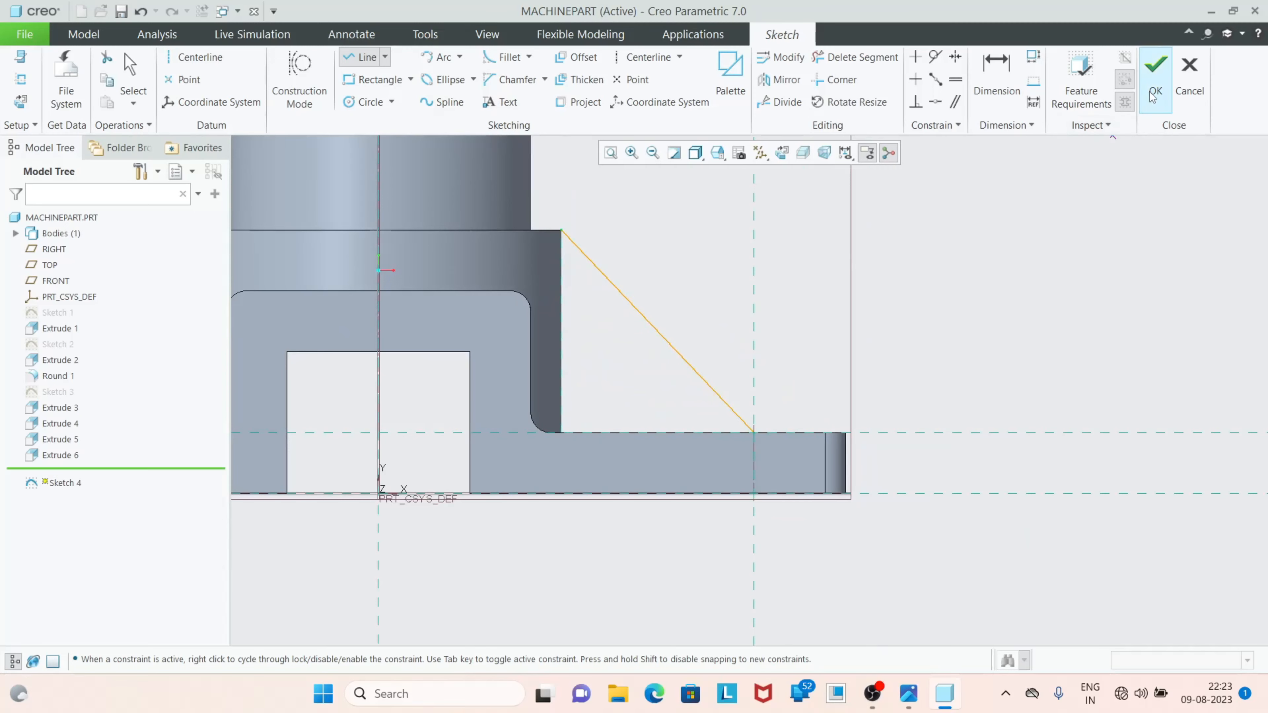
{"action": "left_click", "coordinate": [1156, 75]}
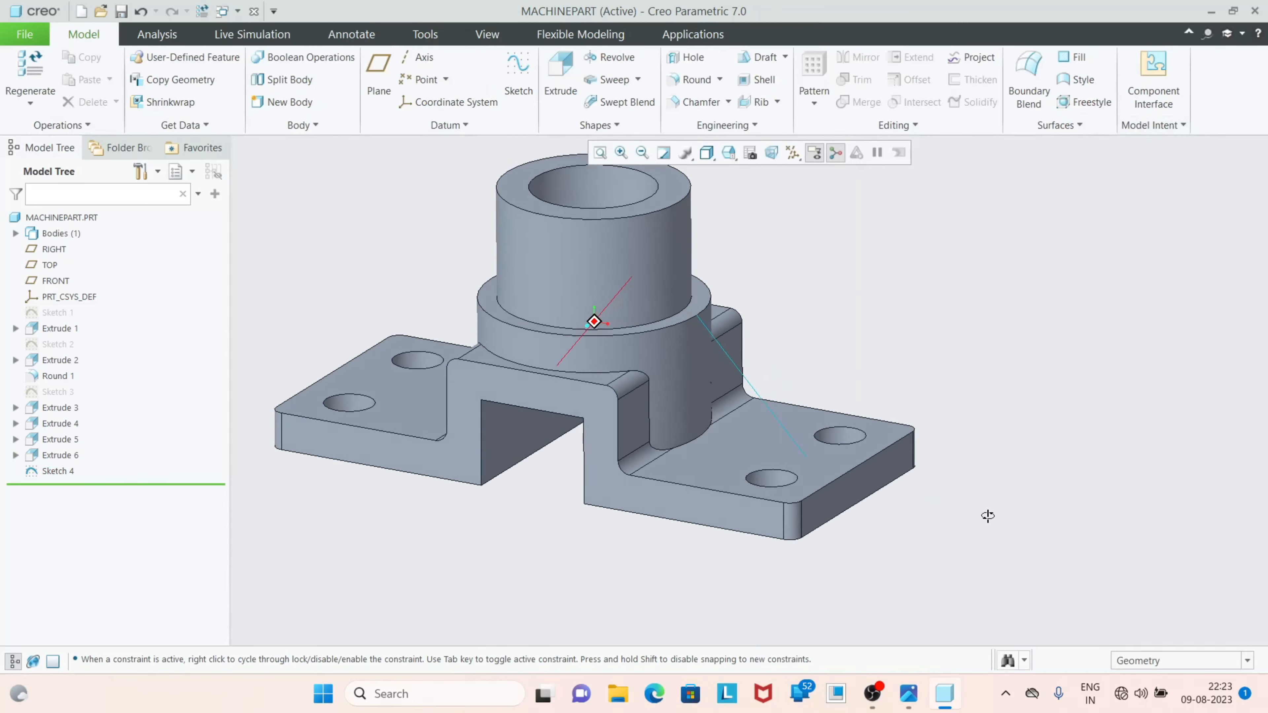
Examine where both ends of the sloping sketch line meet the base flange and the boss collar
{"action": "scroll", "coordinate": [799, 466], "scroll_direction": "down", "scroll_amount": 5}
{"action": "scroll", "coordinate": [820, 448], "scroll_direction": "down", "scroll_amount": 3}
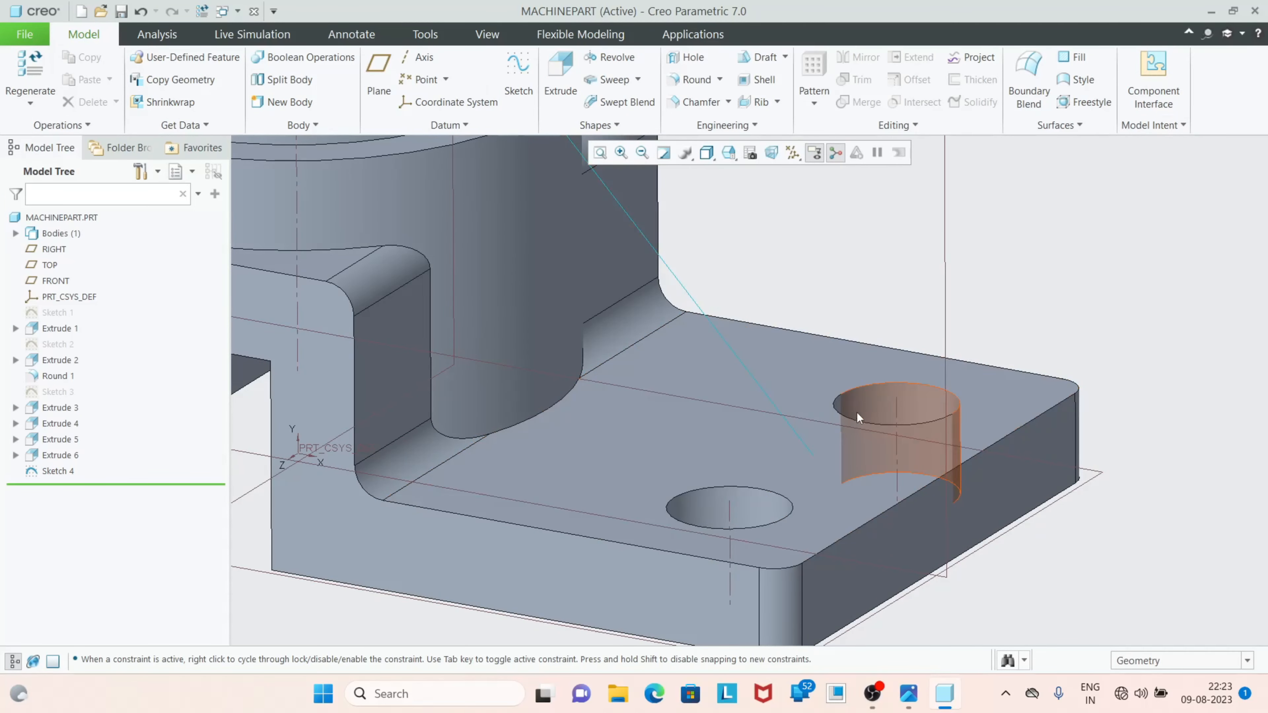
{"action": "left_click", "coordinate": [718, 156]}
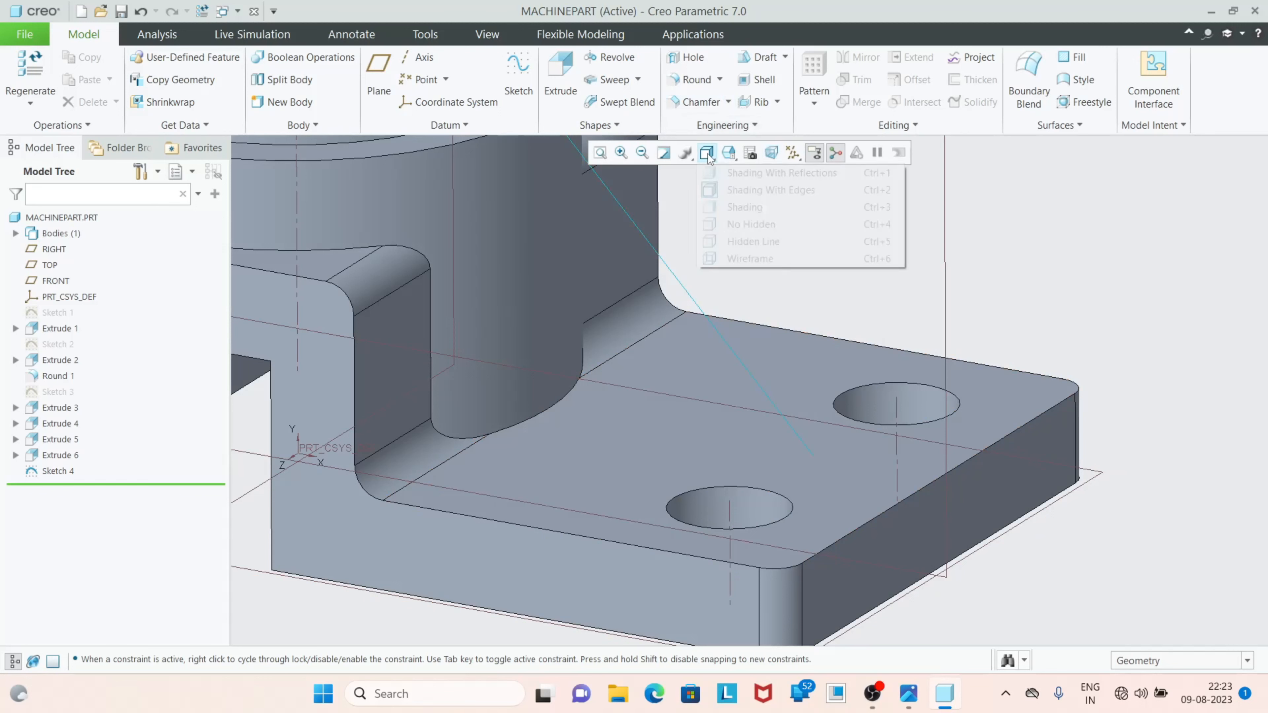
{"action": "left_click", "coordinate": [729, 152]}
{"action": "left_click", "coordinate": [729, 152]}
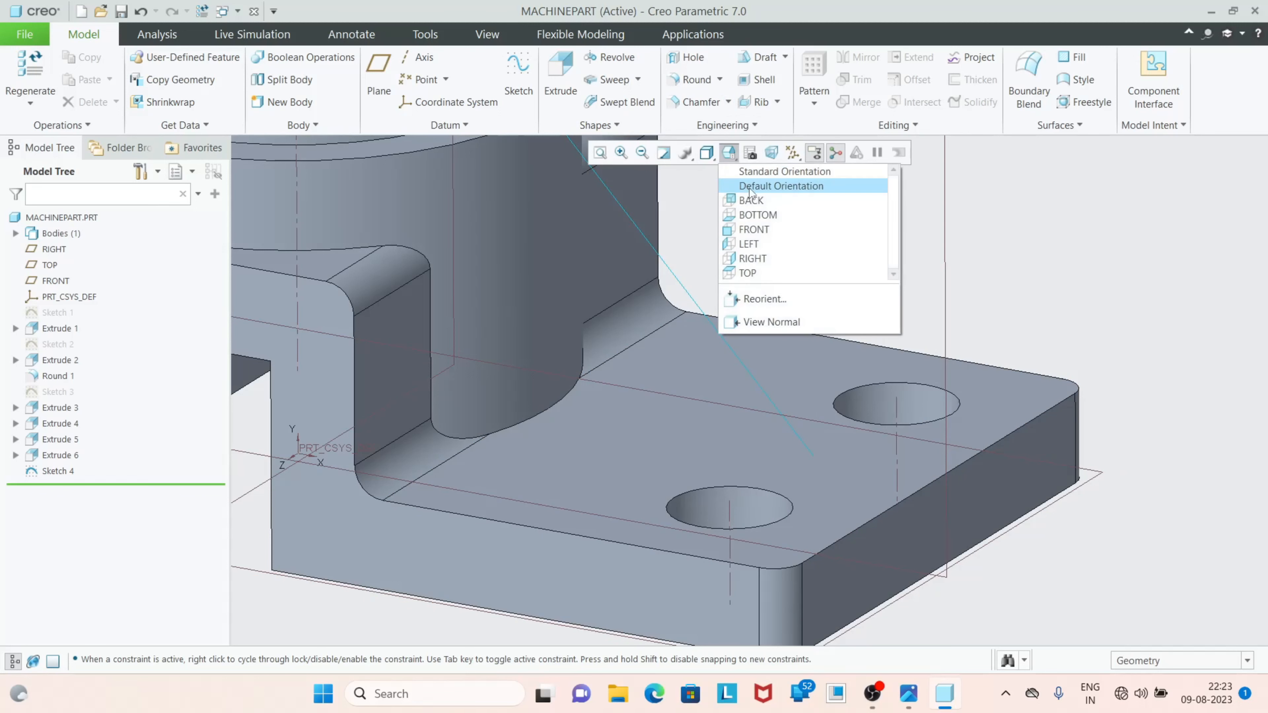
{"action": "left_click", "coordinate": [769, 233]}
{"action": "scroll", "coordinate": [920, 490], "scroll_direction": "down", "scroll_amount": 6}
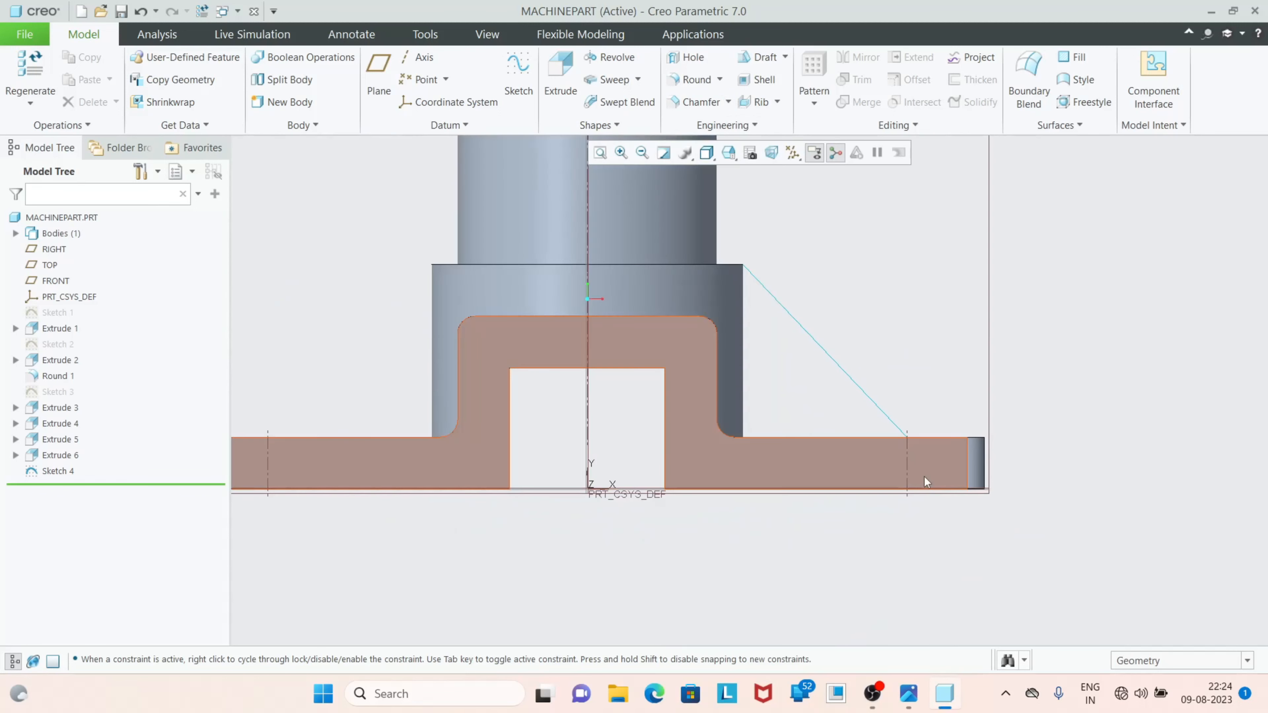
{"action": "scroll", "coordinate": [919, 450], "scroll_direction": "down", "scroll_amount": 2}
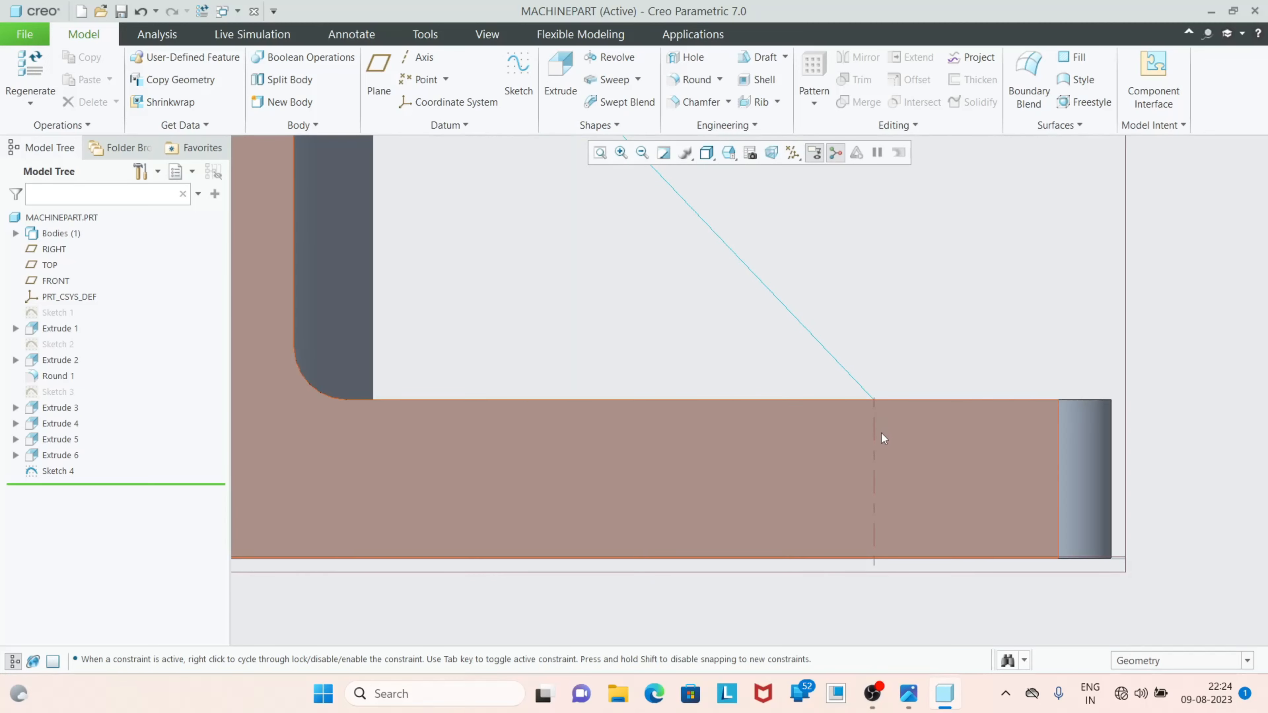
{"action": "middle_click_drag", "start_coordinate": [881, 433], "coordinate": [879, 423]}
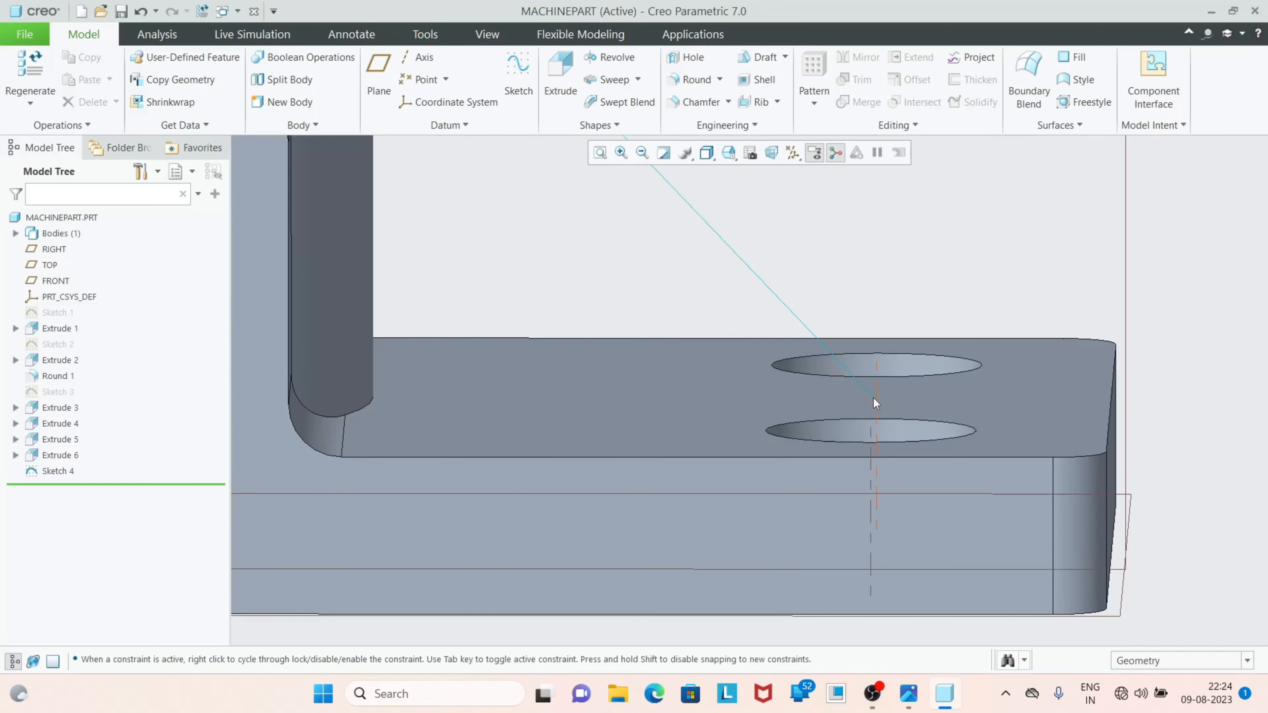
{"action": "scroll", "coordinate": [876, 403], "scroll_direction": "up", "scroll_amount": 6}
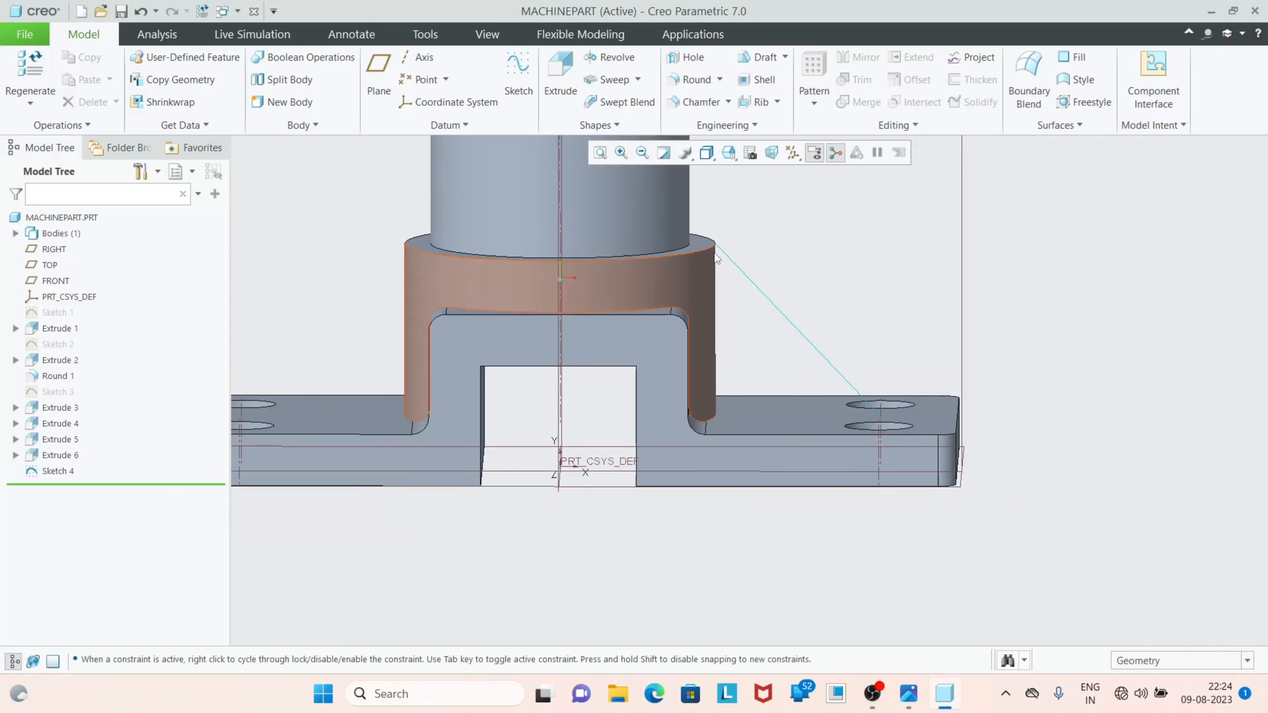
{"action": "scroll", "coordinate": [714, 253], "scroll_direction": "down", "scroll_amount": 5}
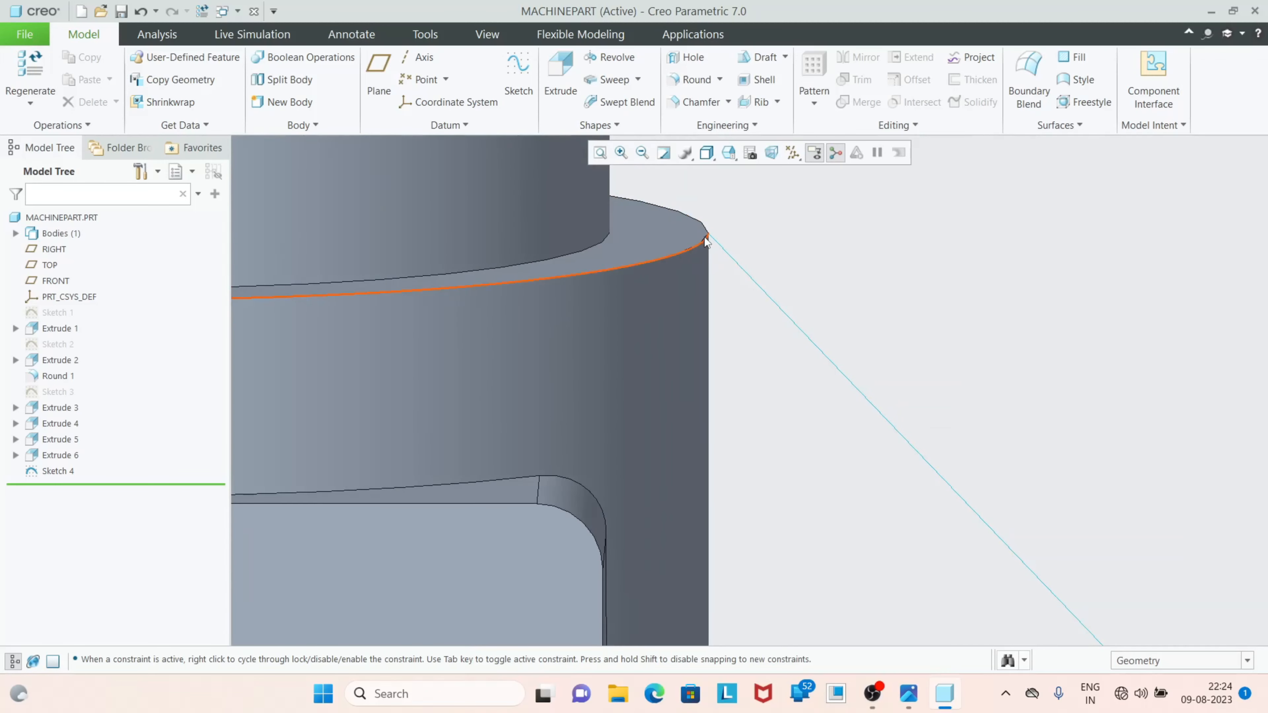
{"action": "scroll", "coordinate": [697, 270], "scroll_direction": "up", "scroll_amount": 6}
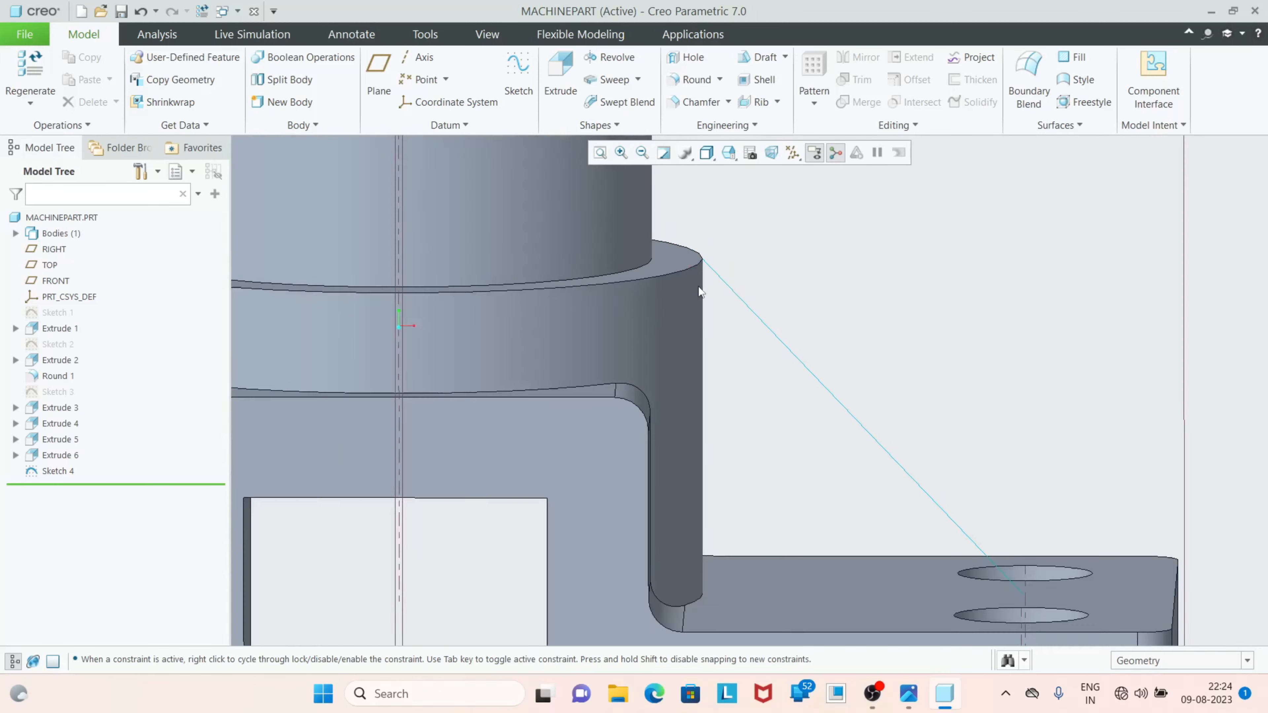
Create a profile rib between the boss and the base flange from the sloping line sketch
{"action": "key", "text": "ctrl+d"}
{"action": "scroll", "coordinate": [693, 348], "scroll_direction": "down", "scroll_amount": 4}
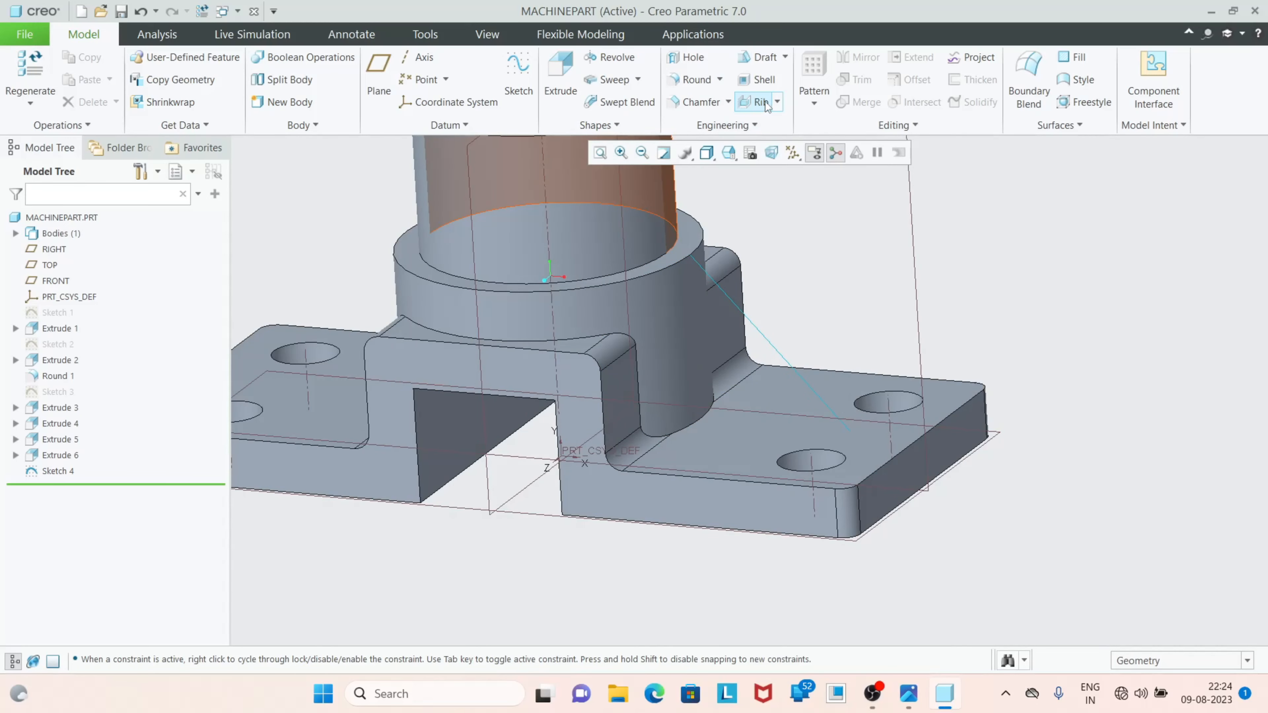
{"action": "left_click", "coordinate": [54, 474]}
{"action": "left_click", "coordinate": [777, 103]}
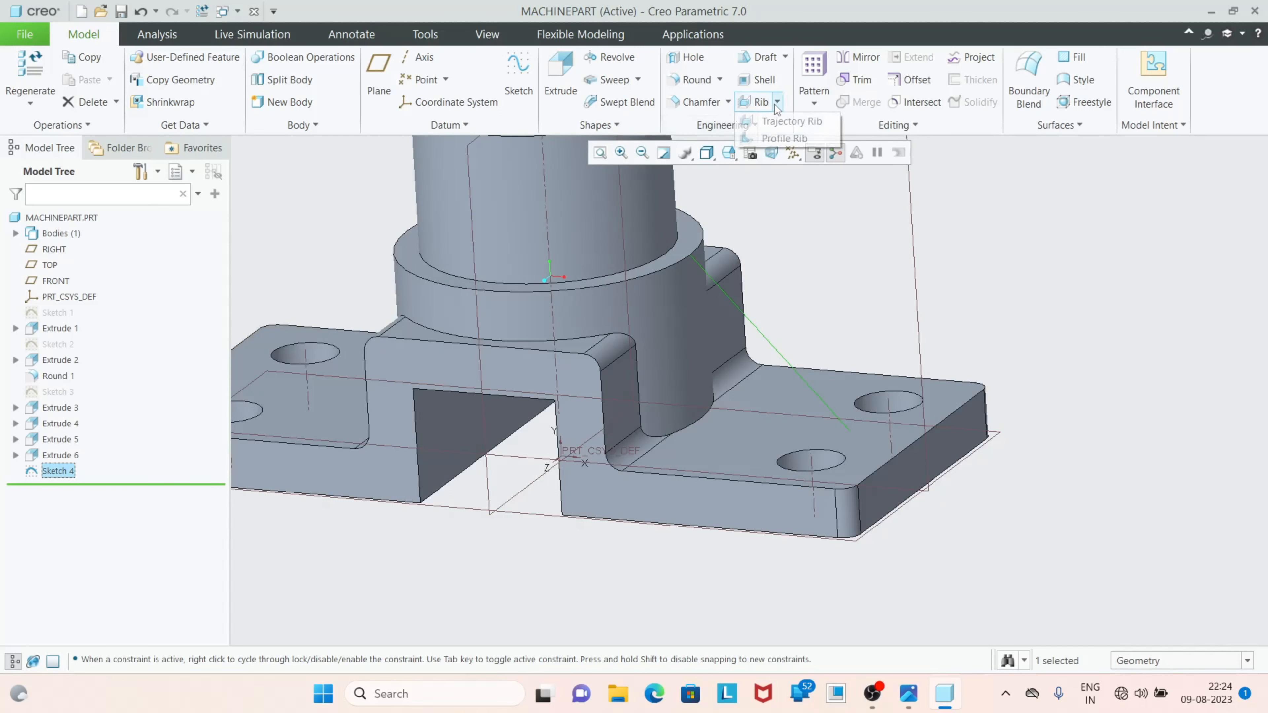
{"action": "left_click", "coordinate": [786, 138]}
{"action": "middle_click_drag", "start_coordinate": [778, 350], "coordinate": [803, 414]}
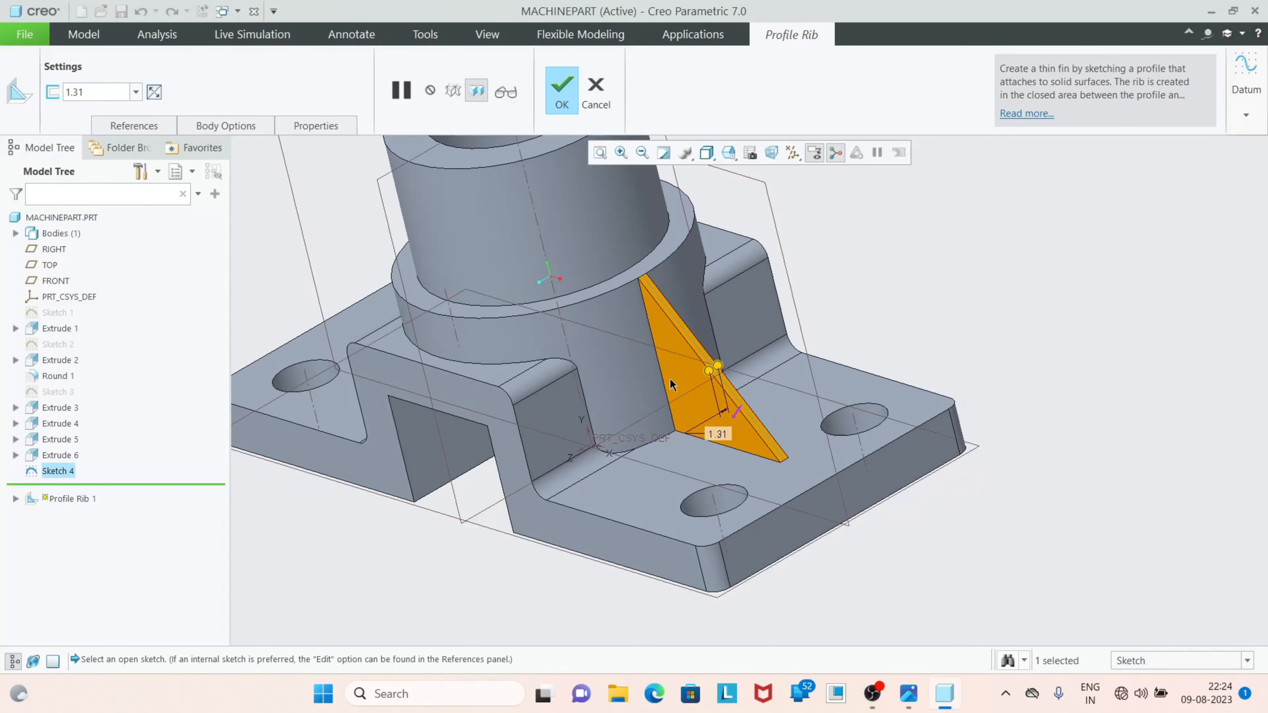
Try widening the rib preview freehand to a thickness of about 10.80
{"action": "mouse_move", "coordinate": [707, 373]}
{"action": "left_mouse_down"}
{"action": "mouse_move", "coordinate": [663, 402]}
{"action": "mouse_move", "coordinate": [701, 380]}
{"action": "left_mouse_up"}
{"action": "middle_click_drag", "start_coordinate": [677, 457], "coordinate": [719, 507]}
{"action": "scroll", "coordinate": [691, 323], "scroll_direction": "up", "scroll_amount": 2}
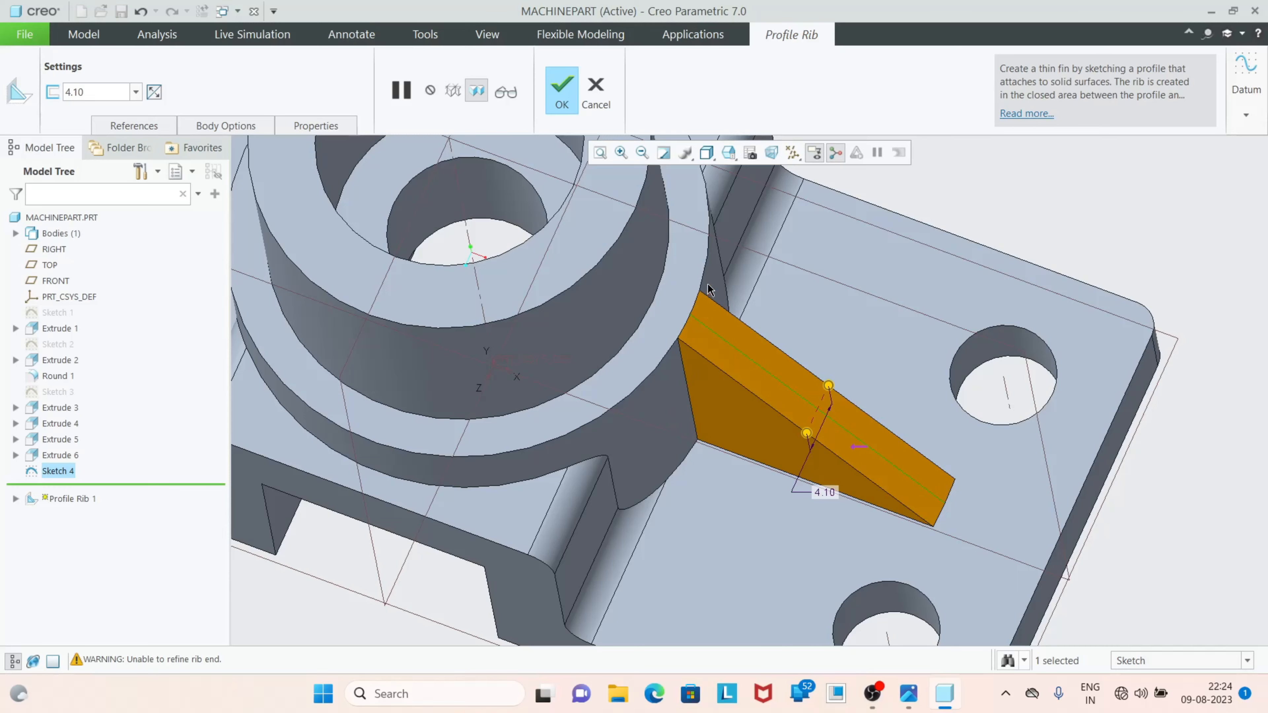
{"action": "mouse_move", "coordinate": [684, 428]}
{"action": "middle_mouse_down"}
{"action": "mouse_move", "coordinate": [693, 398]}
{"action": "mouse_move", "coordinate": [691, 429]}
{"action": "middle_mouse_up"}
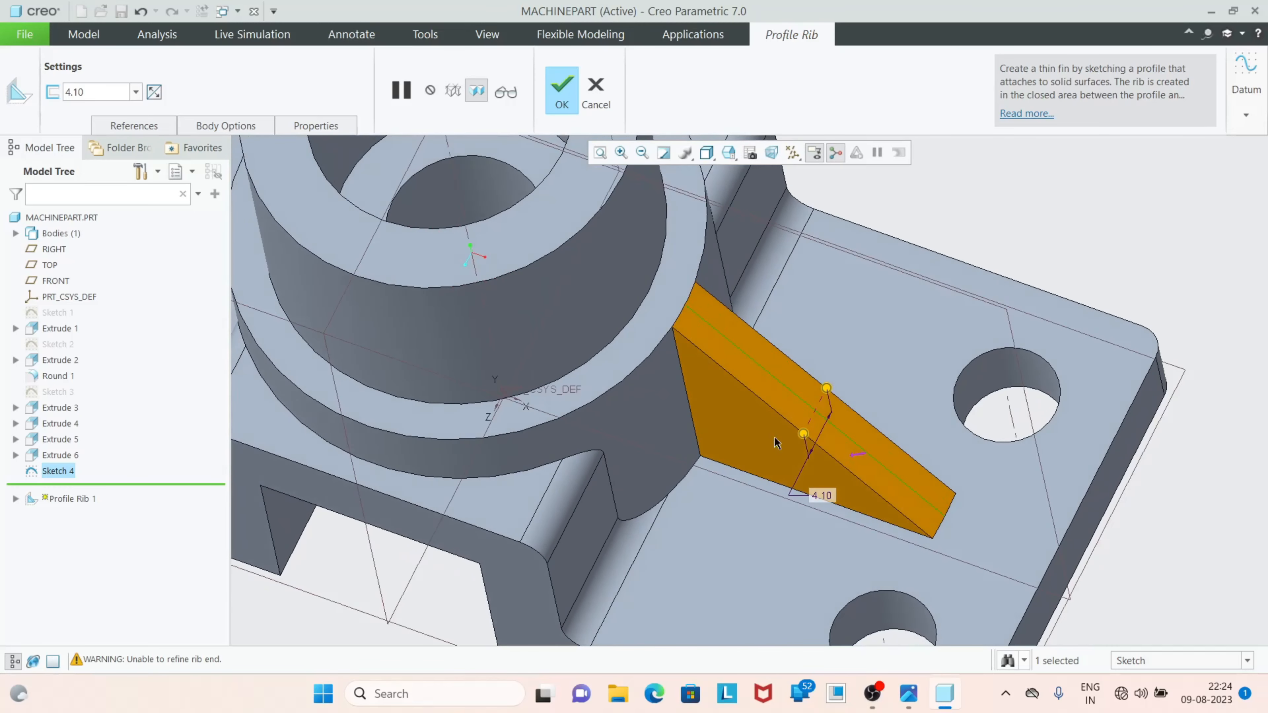
{"action": "left_click_drag", "start_coordinate": [806, 435], "coordinate": [785, 473]}
{"action": "middle_click_drag", "start_coordinate": [786, 476], "coordinate": [748, 471]}
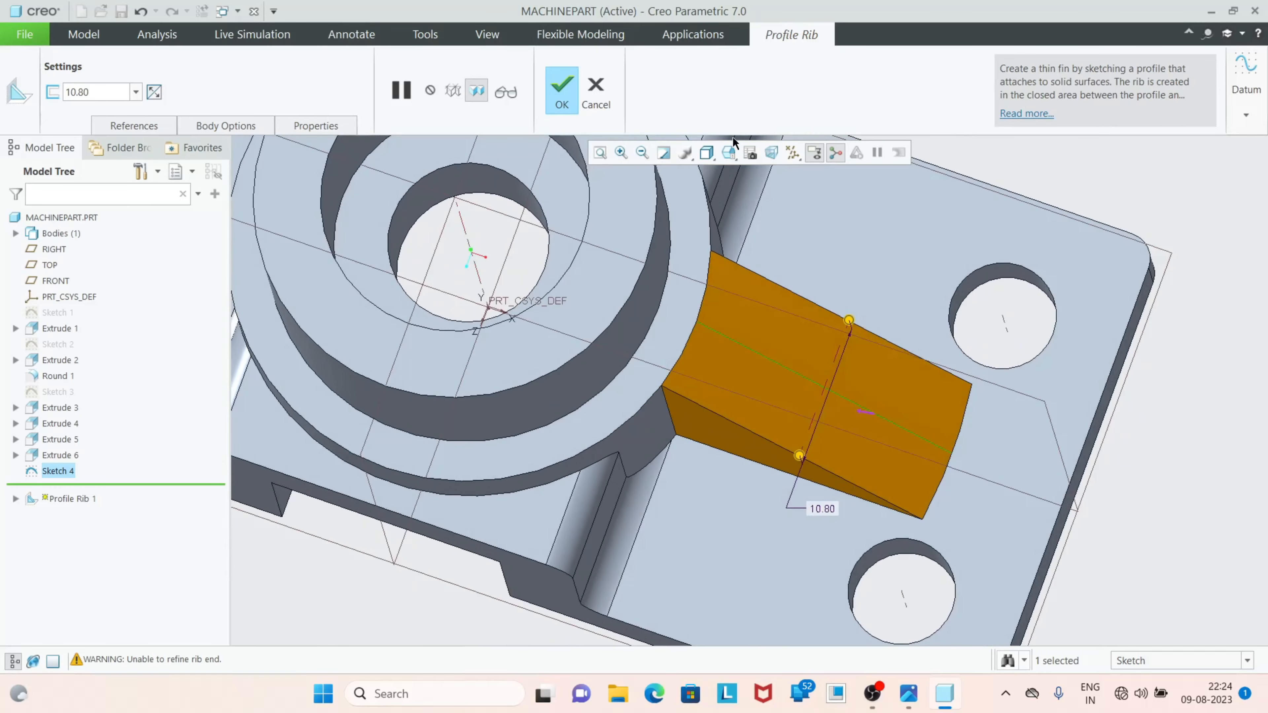
Examine the widened rib preview in the top view and in 3D, checking its sides and its ends at the collar and flange
{"action": "left_click", "coordinate": [730, 154]}
{"action": "left_click", "coordinate": [751, 273]}
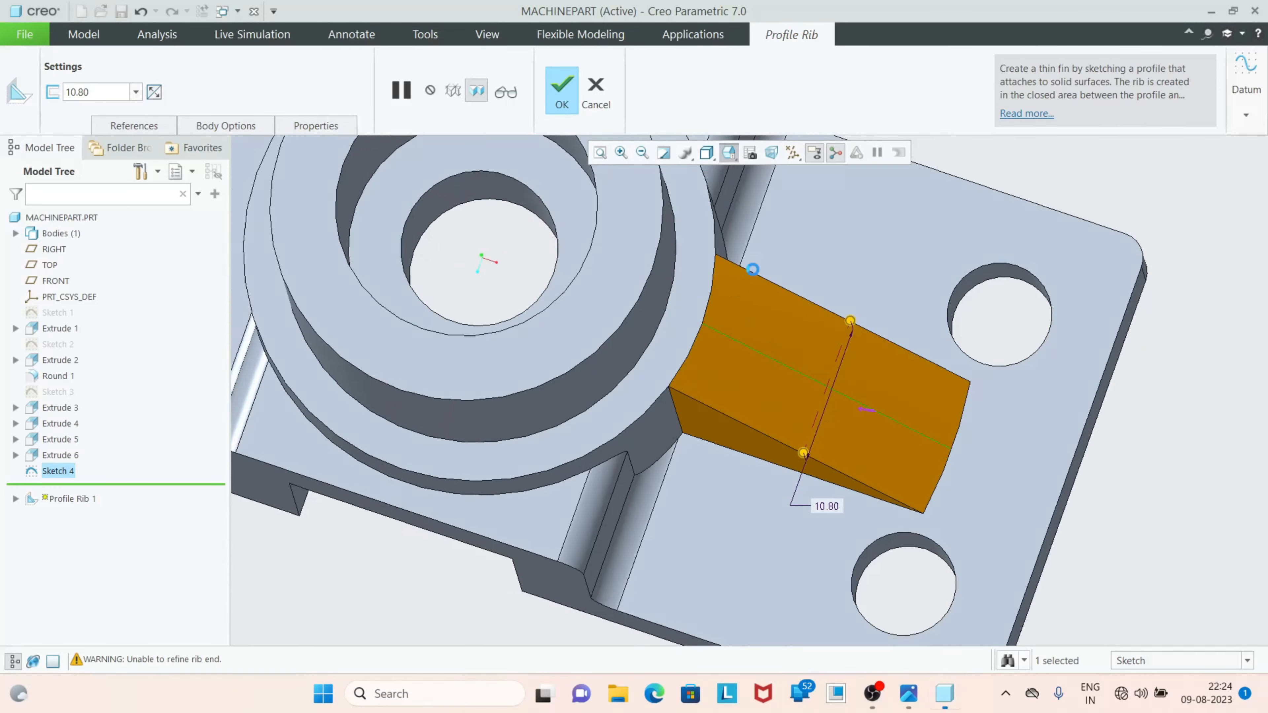
{"action": "scroll", "coordinate": [878, 403], "scroll_direction": "up", "scroll_amount": 6}
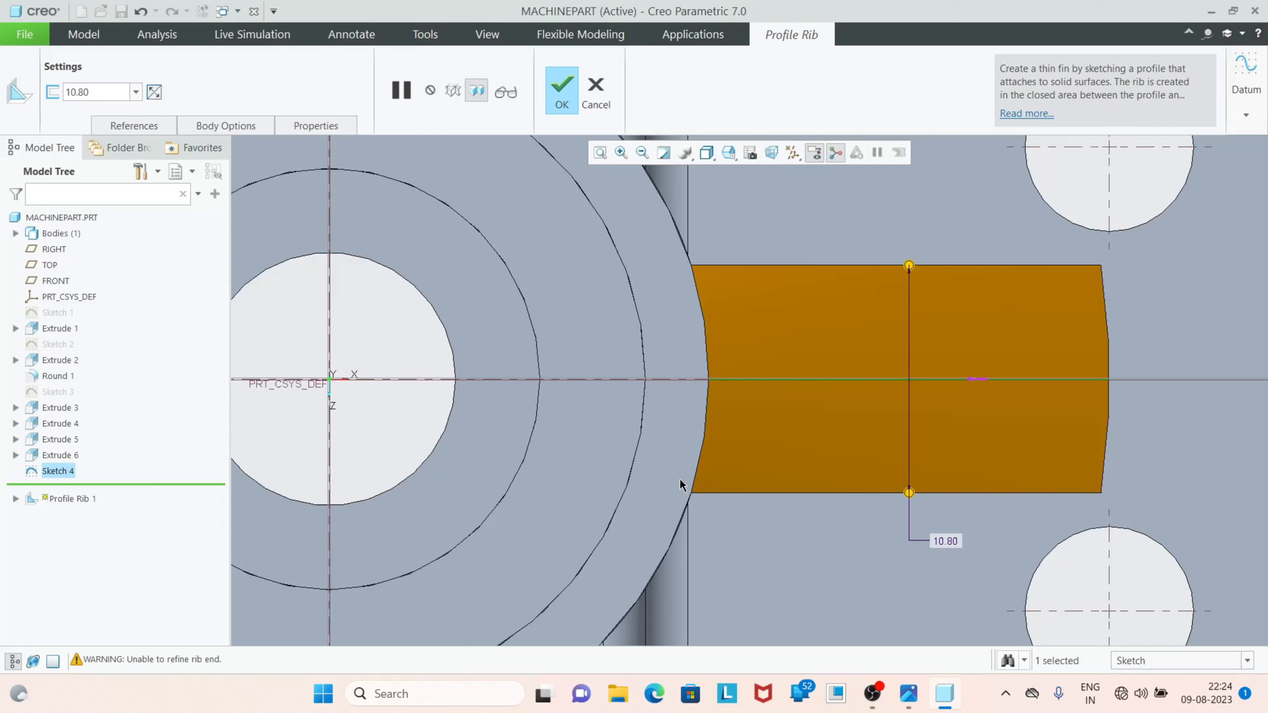
{"action": "left_click", "coordinate": [724, 157]}
{"action": "left_click", "coordinate": [749, 229]}
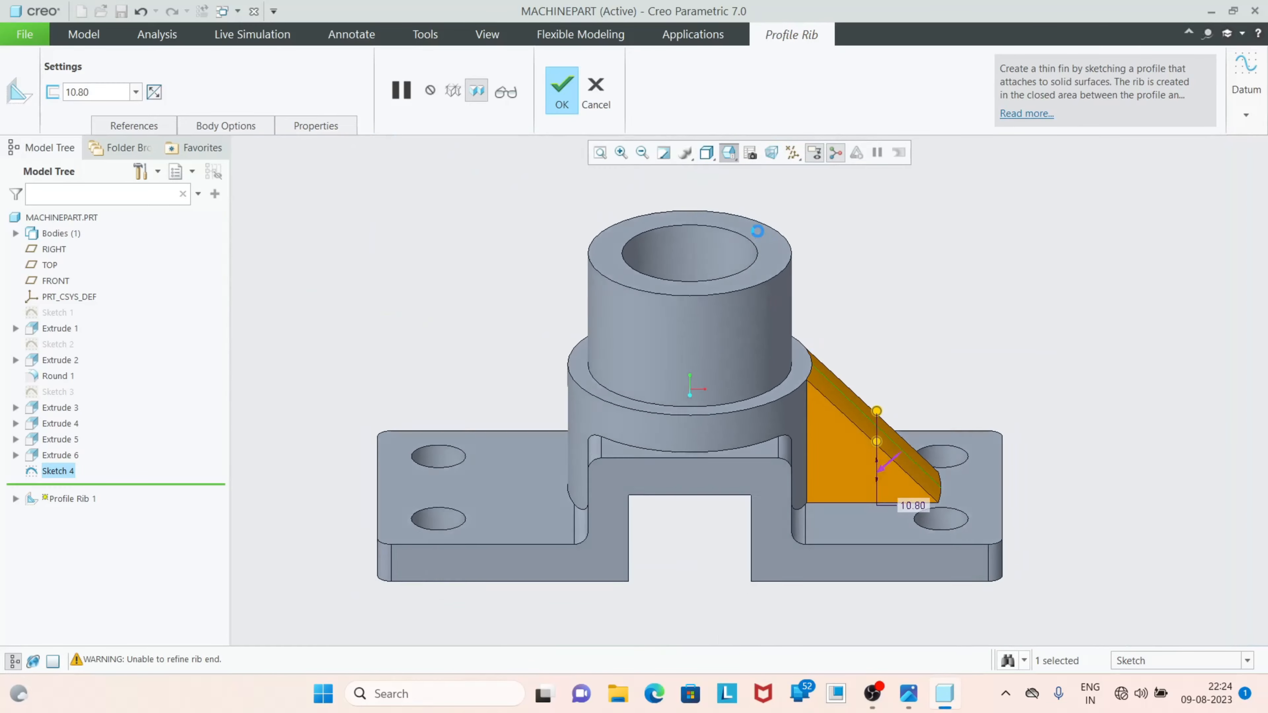
{"action": "mouse_move", "coordinate": [800, 430]}
{"action": "middle_mouse_down"}
{"action": "mouse_move", "coordinate": [828, 383]}
{"action": "mouse_move", "coordinate": [763, 397]}
{"action": "middle_mouse_up"}
{"action": "scroll", "coordinate": [778, 409], "scroll_direction": "down", "scroll_amount": 5}
{"action": "scroll", "coordinate": [784, 414], "scroll_direction": "up", "scroll_amount": 2}
{"action": "scroll", "coordinate": [787, 417], "scroll_direction": "down", "scroll_amount": 2}
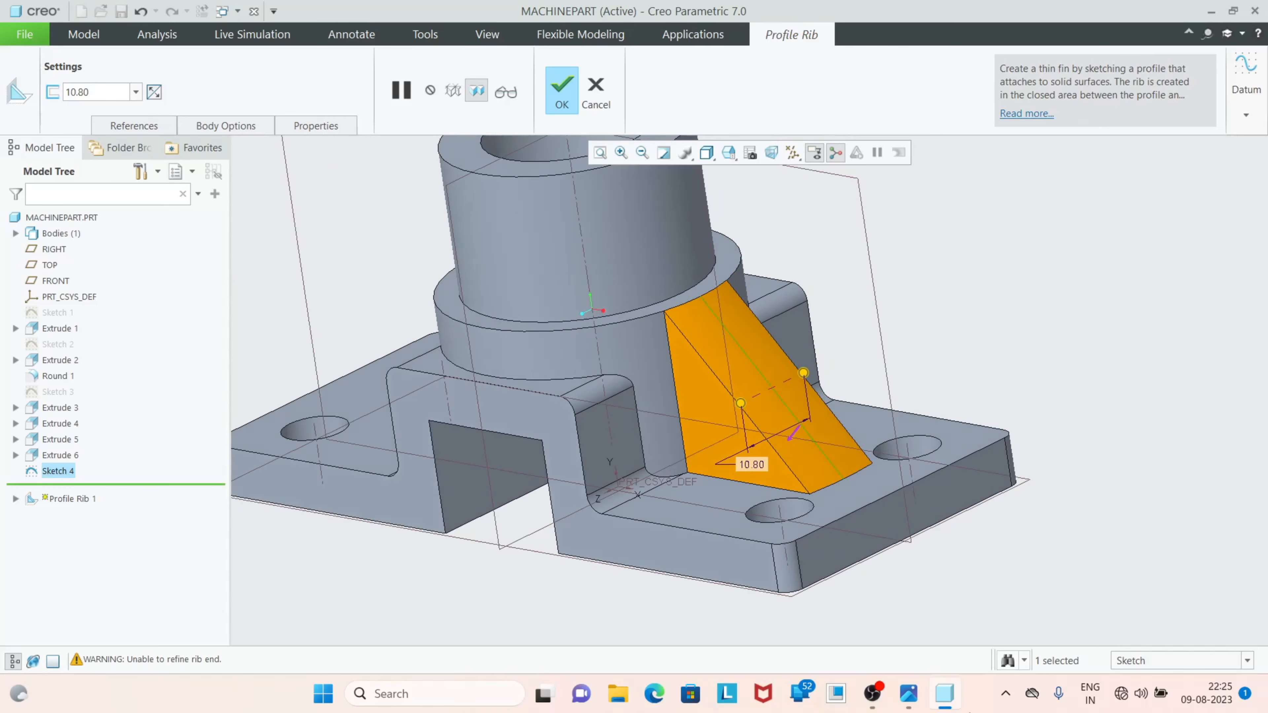
Check the rib thickness in the reference image, set it to 6, and complete the profile rib
{"action": "left_click", "coordinate": [908, 694]}
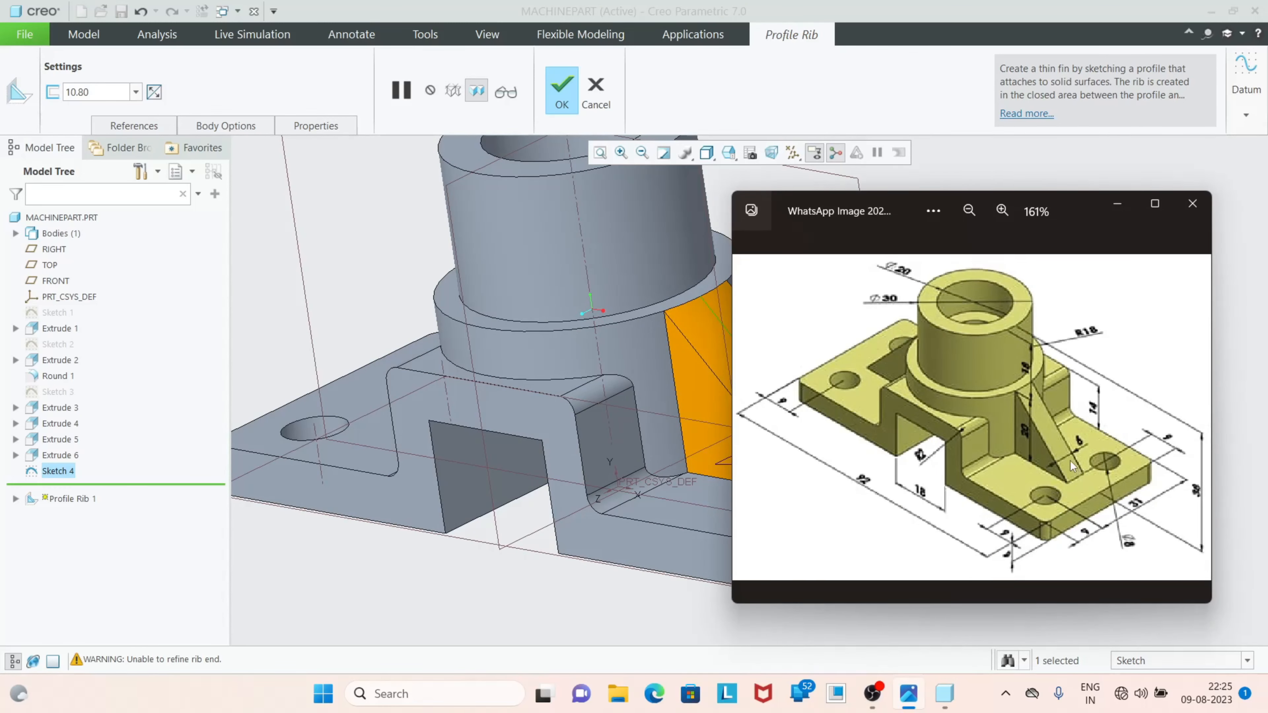
{"action": "left_click", "coordinate": [1117, 204]}
{"action": "double_click", "coordinate": [116, 93]}
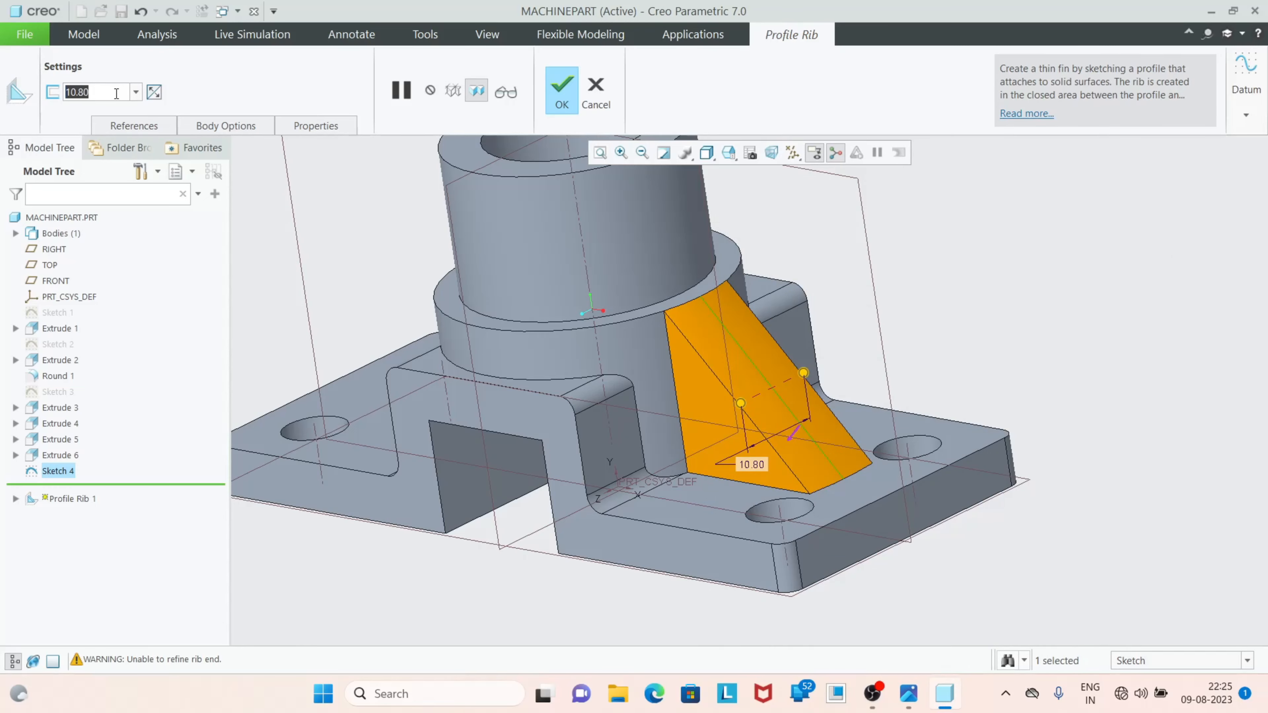
{"action": "type", "text": "6"}
{"action": "key", "text": "Return"}
{"action": "middle_click_drag", "start_coordinate": [743, 522], "coordinate": [806, 487]}
{"action": "scroll", "coordinate": [806, 487], "scroll_direction": "up", "scroll_amount": 2}
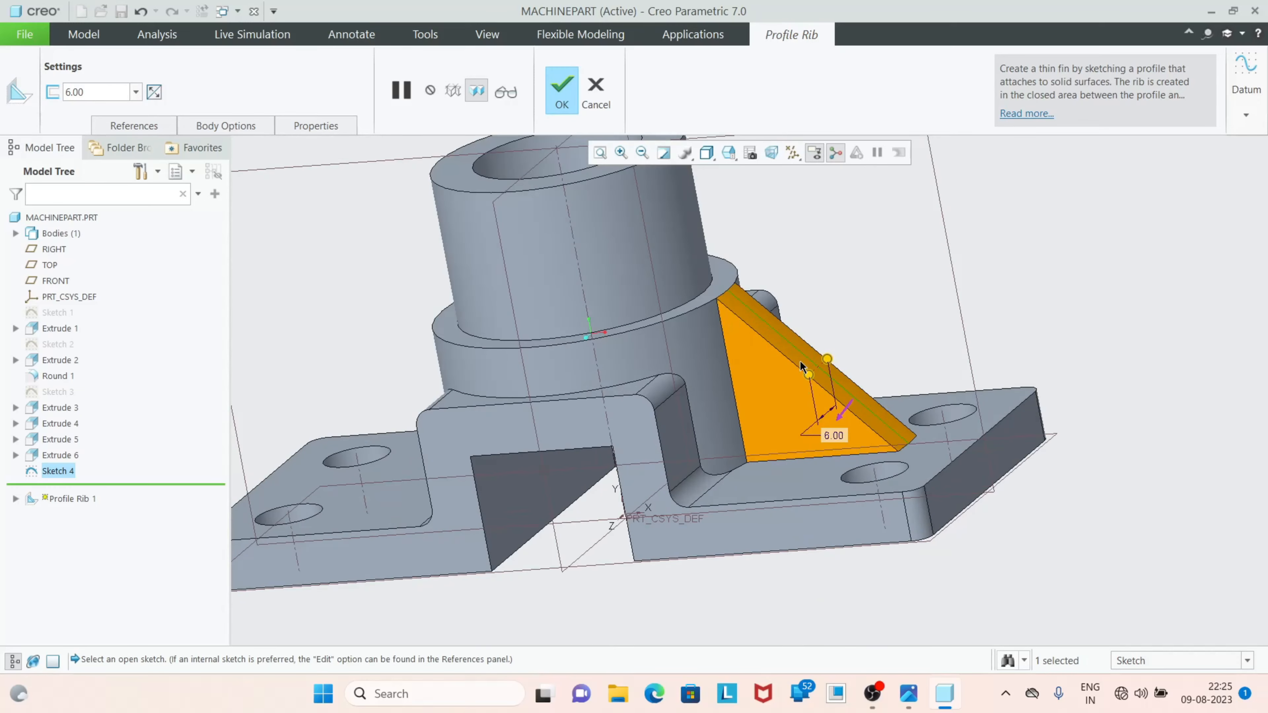
{"action": "left_click", "coordinate": [570, 84]}
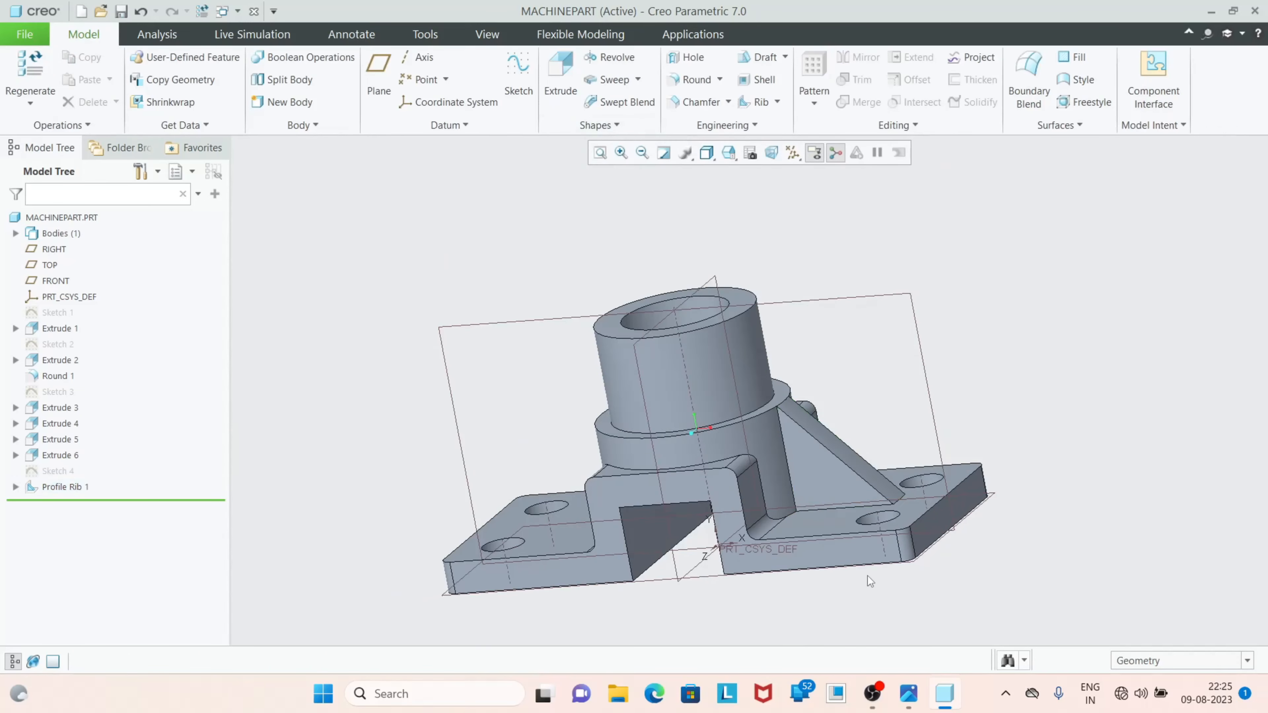
Mirror the profile rib about the RIGHT plane to the opposite side of the boss
{"action": "middle_click_drag", "start_coordinate": [867, 576], "coordinate": [852, 541]}
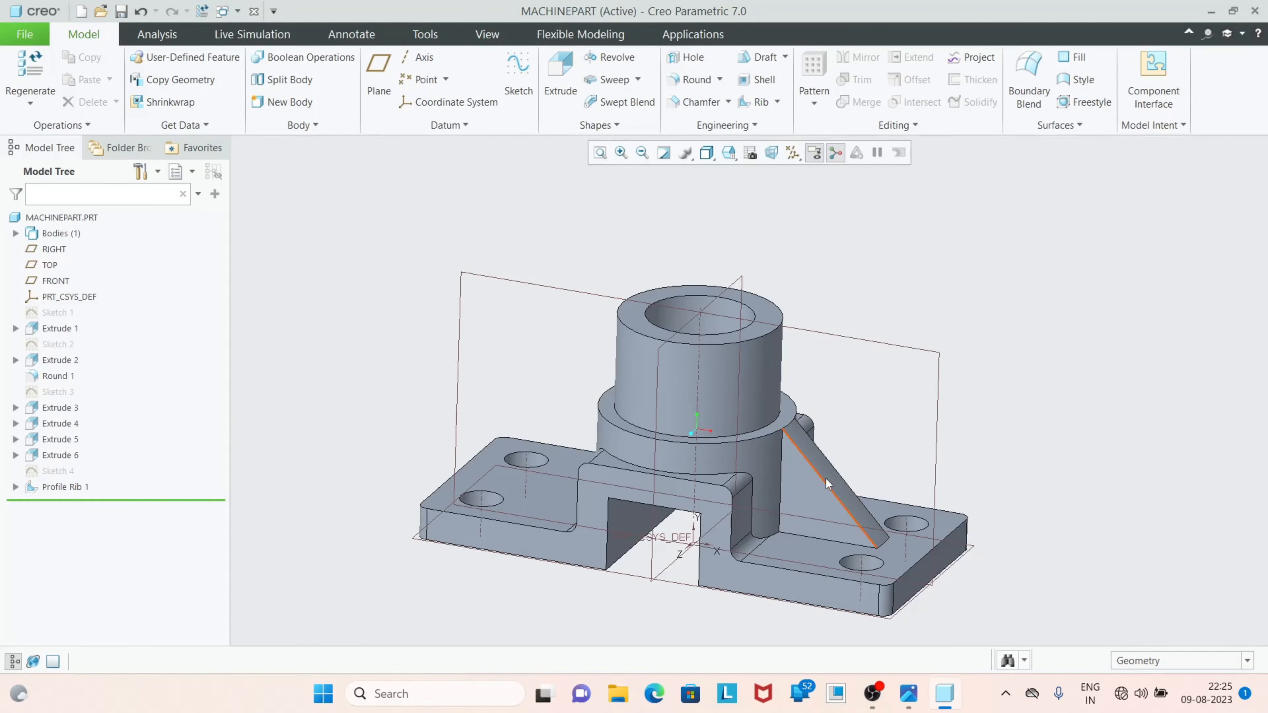
{"action": "left_click", "coordinate": [63, 486]}
{"action": "left_click", "coordinate": [858, 57]}
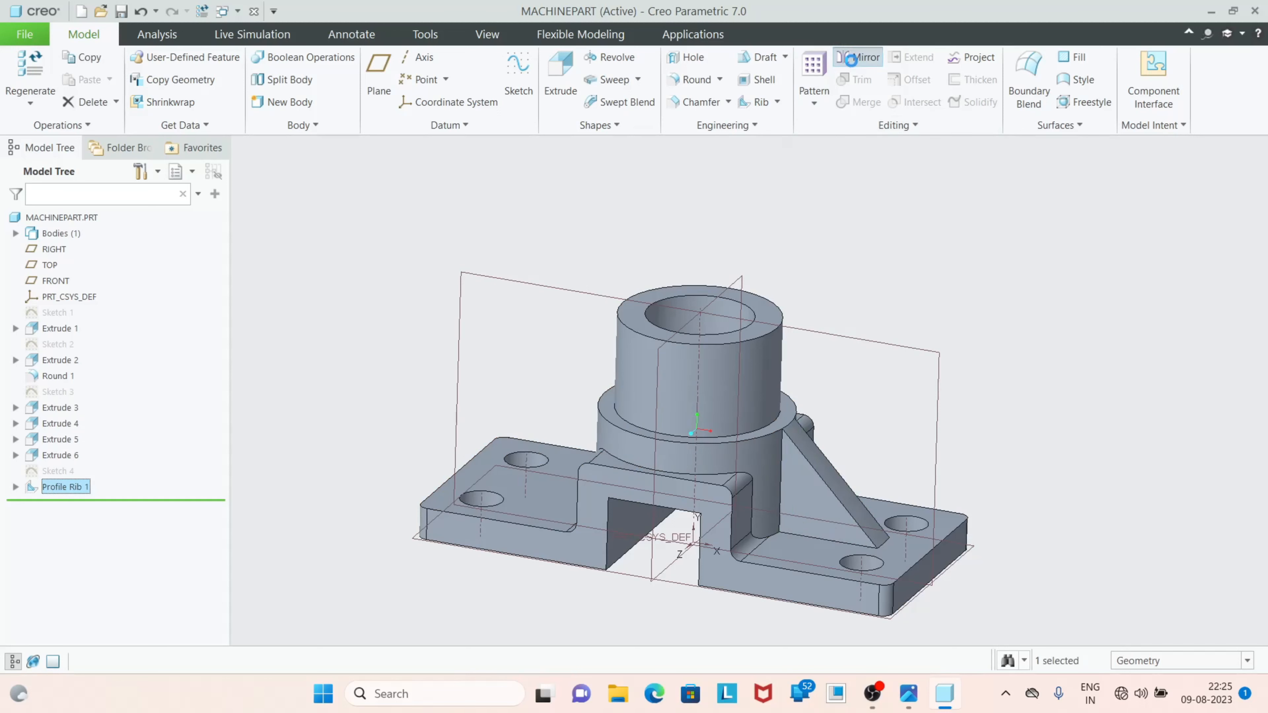
{"action": "left_click", "coordinate": [729, 289]}
{"action": "left_click", "coordinate": [530, 90]}
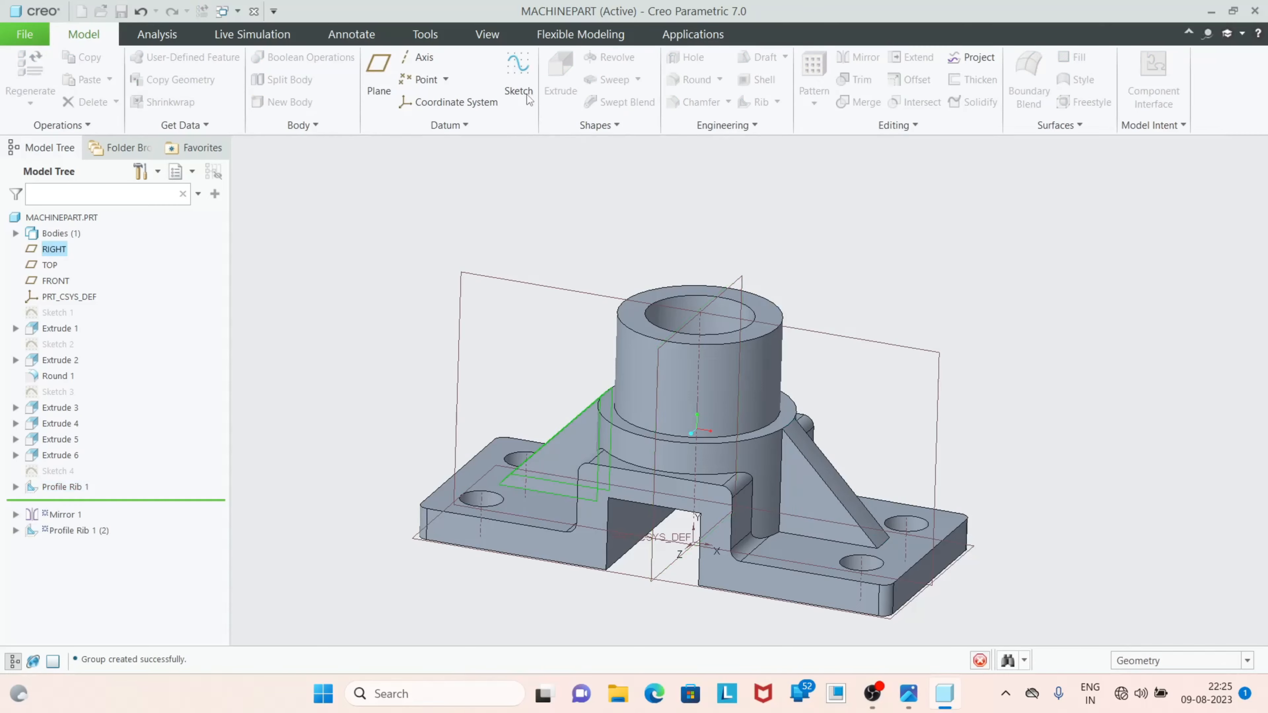
Compare the finished model, including both ribs, the boss bore and the flange holes, with the reference image
{"action": "scroll", "coordinate": [616, 273], "scroll_direction": "up", "scroll_amount": 2}
{"action": "scroll", "coordinate": [577, 319], "scroll_direction": "down", "scroll_amount": 2}
{"action": "middle_click_drag", "start_coordinate": [577, 320], "coordinate": [543, 346]}
{"action": "left_click", "coordinate": [909, 693]}
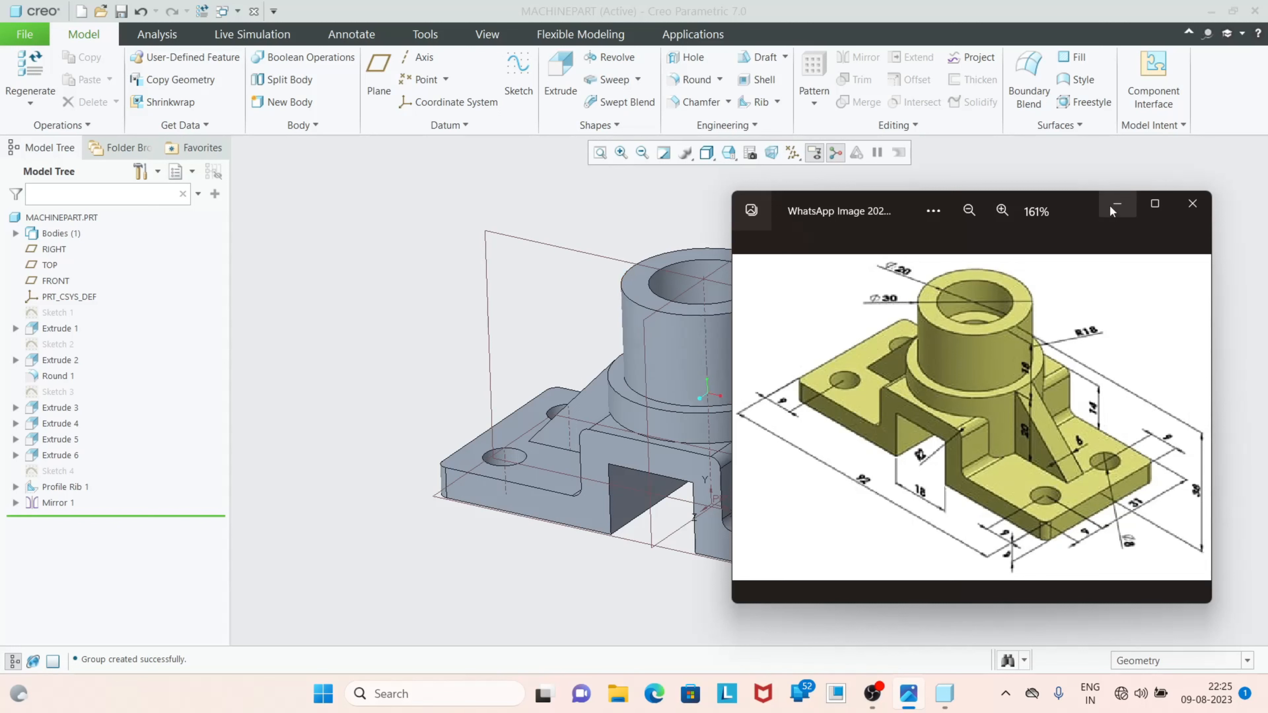
{"action": "scroll", "coordinate": [517, 380], "scroll_direction": "down", "scroll_amount": 3}
{"action": "scroll", "coordinate": [519, 374], "scroll_direction": "up", "scroll_amount": 3}
{"action": "middle_click_drag", "start_coordinate": [666, 314], "coordinate": [649, 387]}
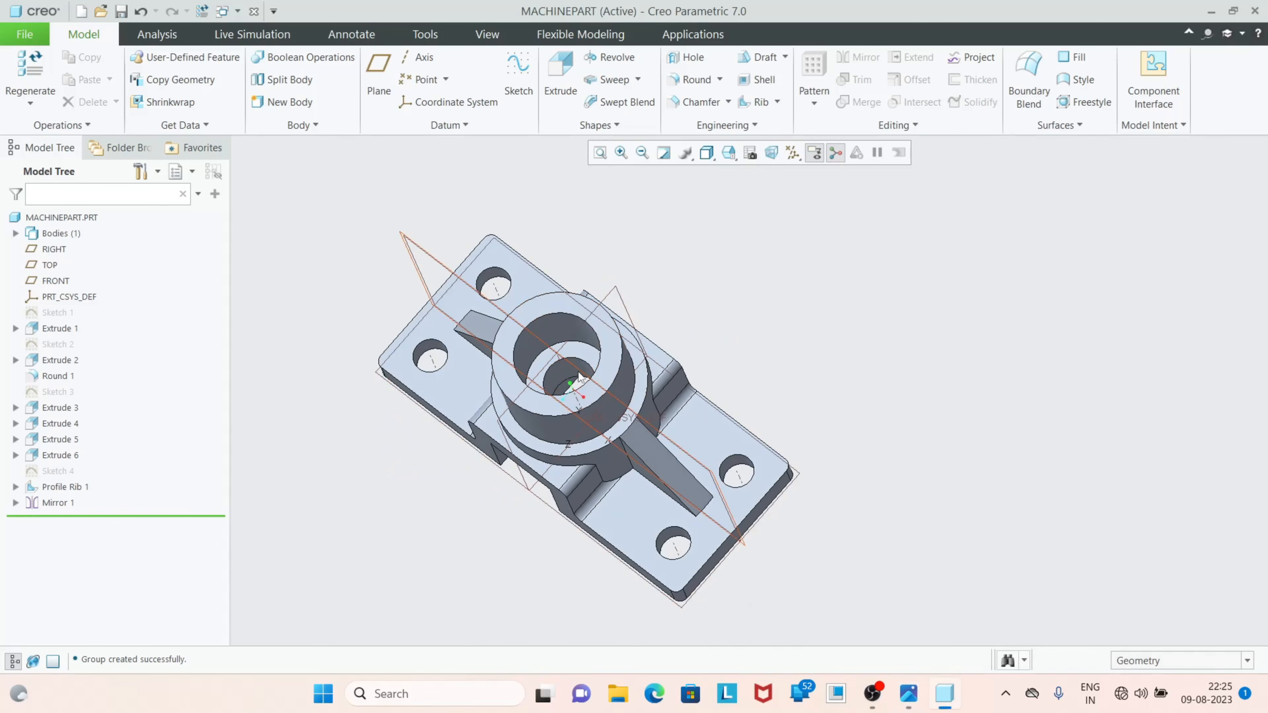
{"action": "left_click", "coordinate": [908, 695]}
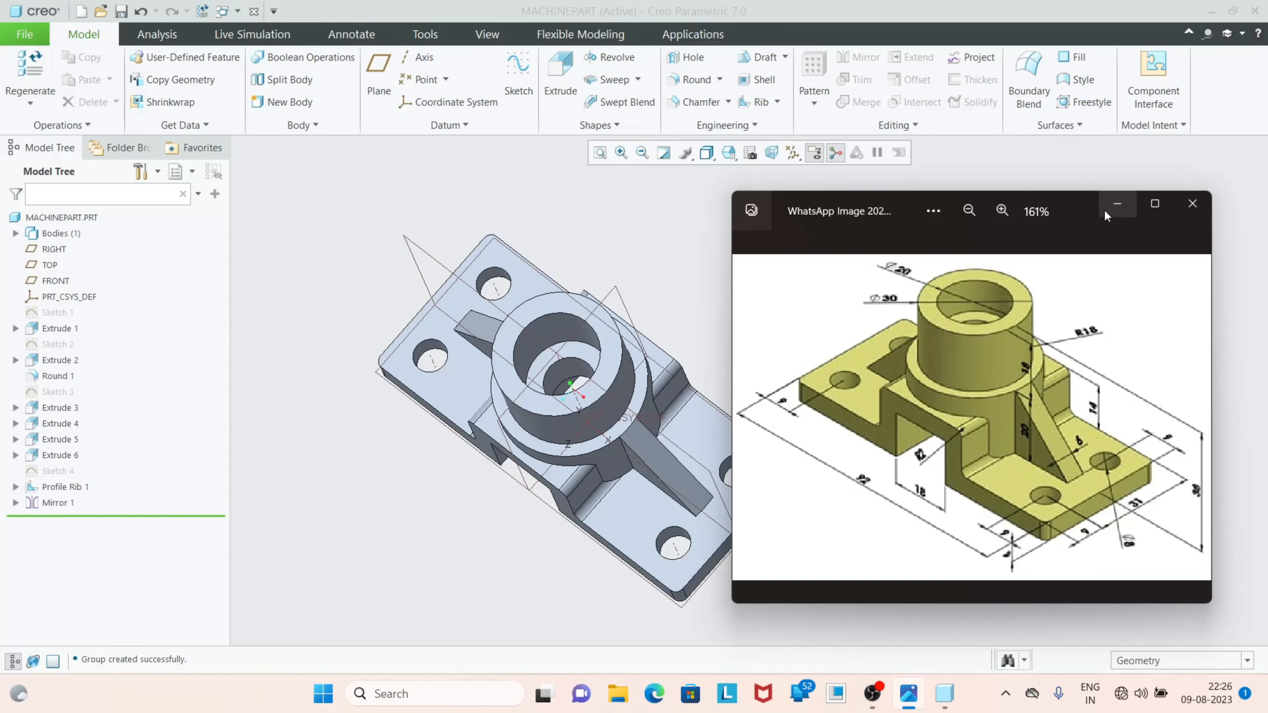
{"action": "left_click", "coordinate": [1117, 203]}
{"action": "scroll", "coordinate": [657, 448], "scroll_direction": "up", "scroll_amount": 3}
{"action": "scroll", "coordinate": [564, 492], "scroll_direction": "down", "scroll_amount": 5}
{"action": "middle_click_drag", "start_coordinate": [564, 492], "coordinate": [668, 430]}
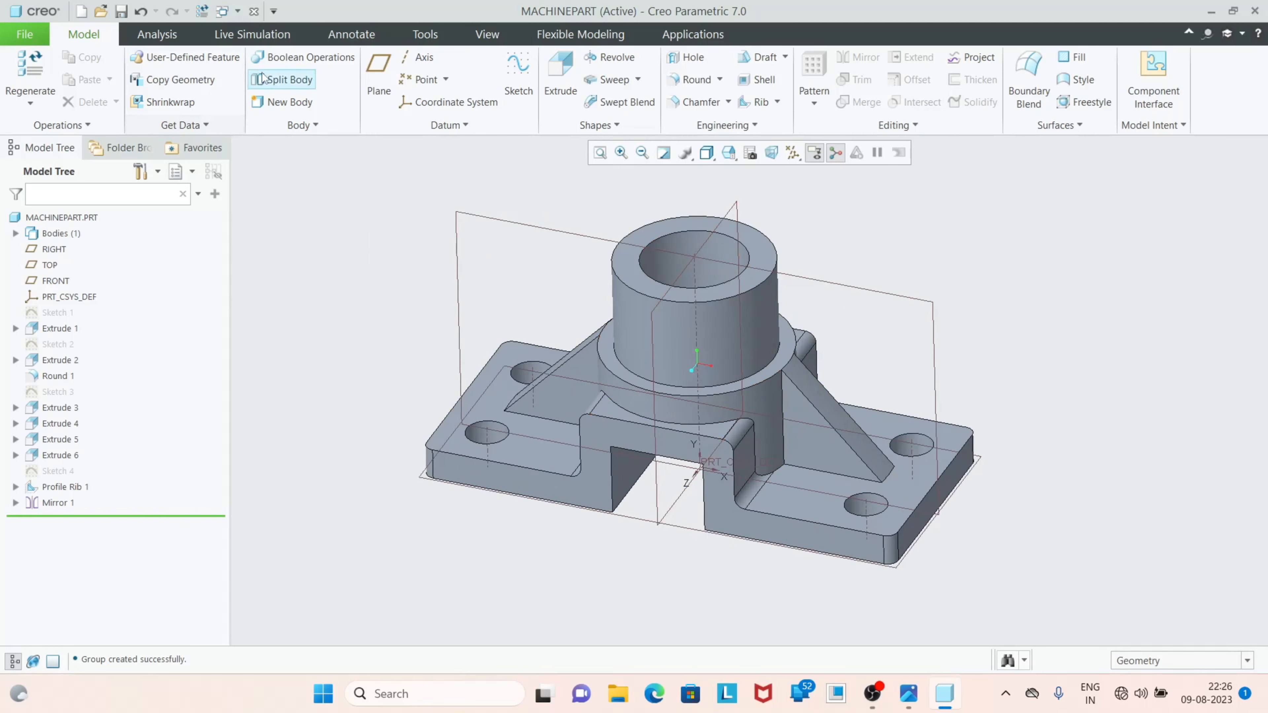
Apply a red appearance to the whole part, using the Part selection filter
{"action": "left_click", "coordinate": [492, 34]}
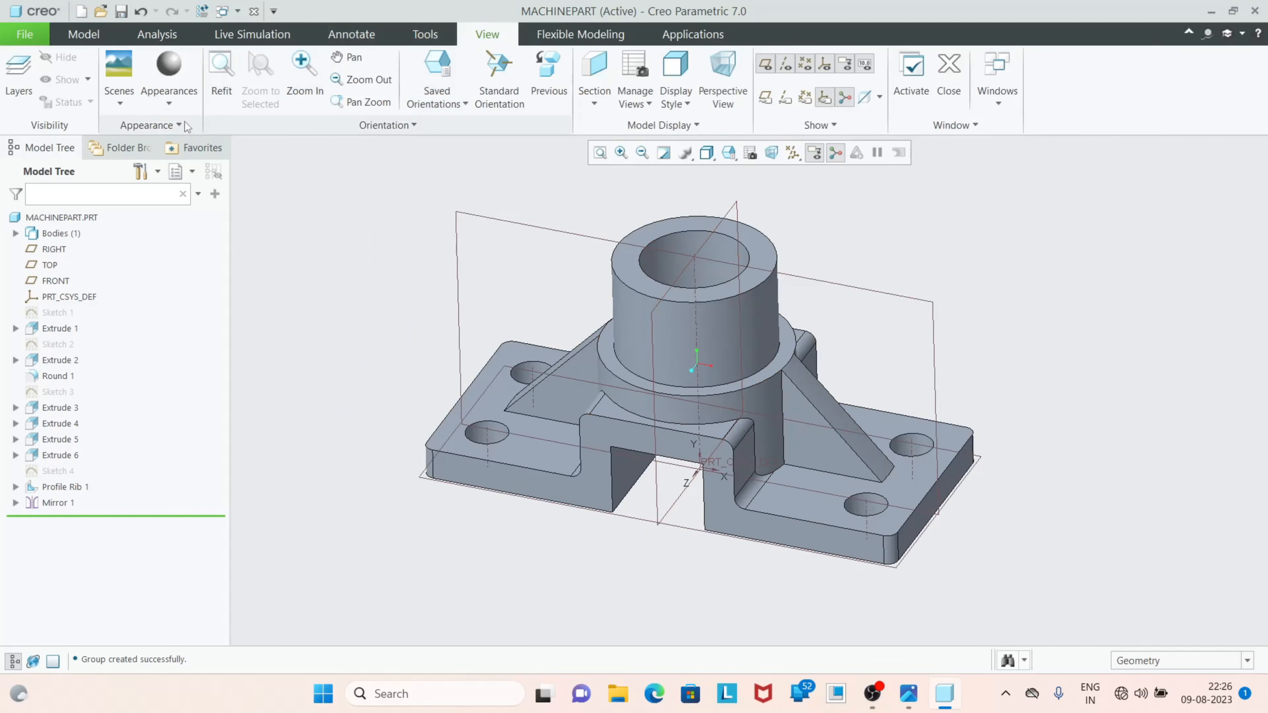
{"action": "left_click", "coordinate": [194, 103]}
{"action": "left_click", "coordinate": [297, 220]}
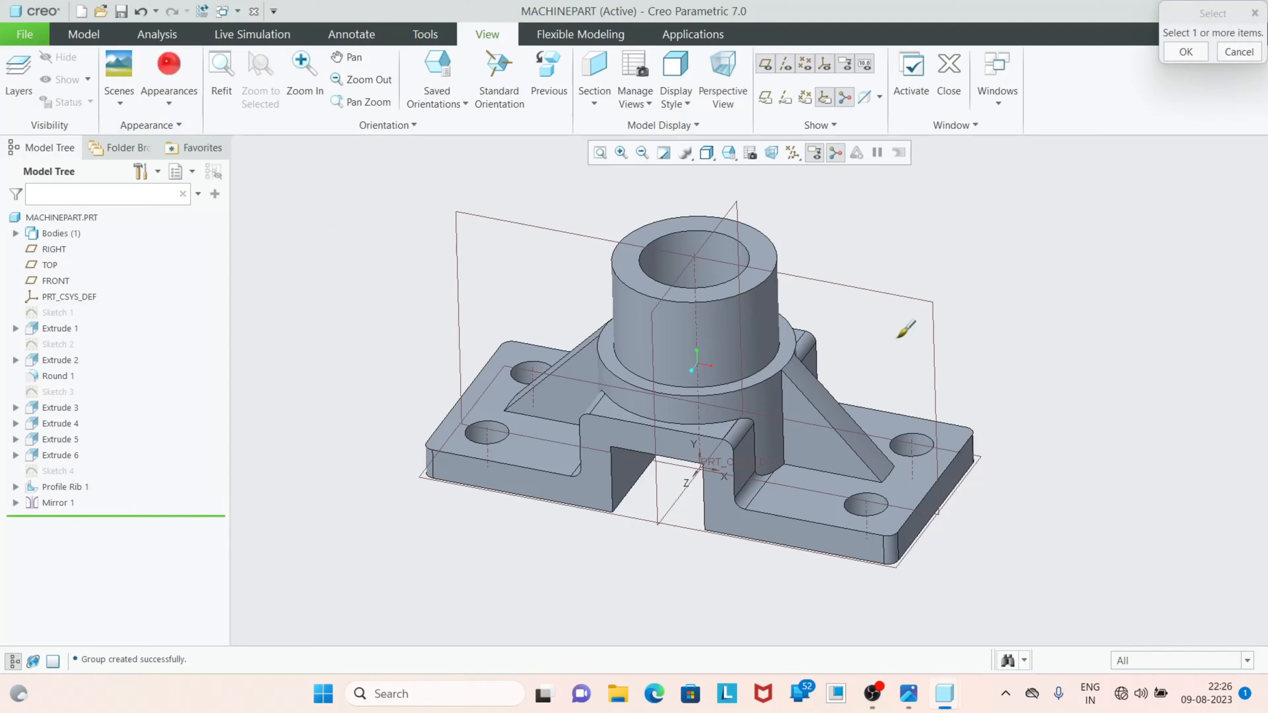
{"action": "left_click", "coordinate": [1166, 666]}
{"action": "left_click", "coordinate": [1148, 649]}
{"action": "left_click", "coordinate": [798, 449]}
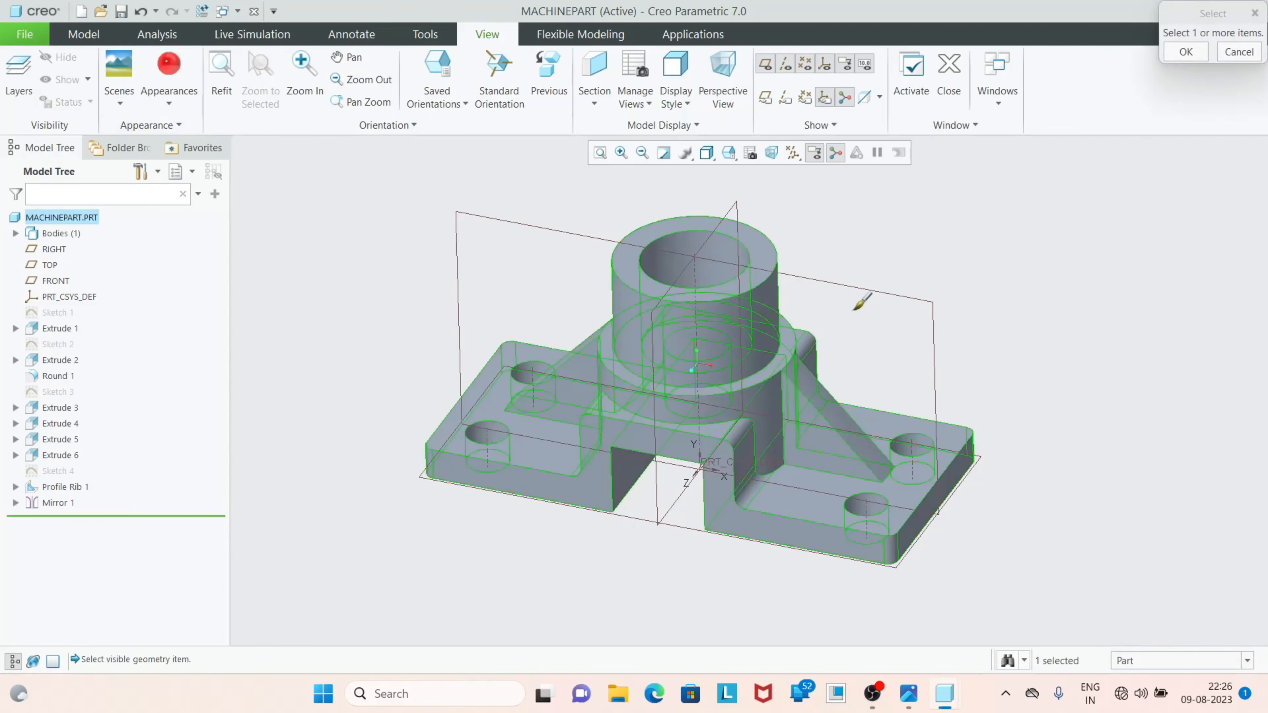
{"action": "left_click", "coordinate": [1171, 57]}
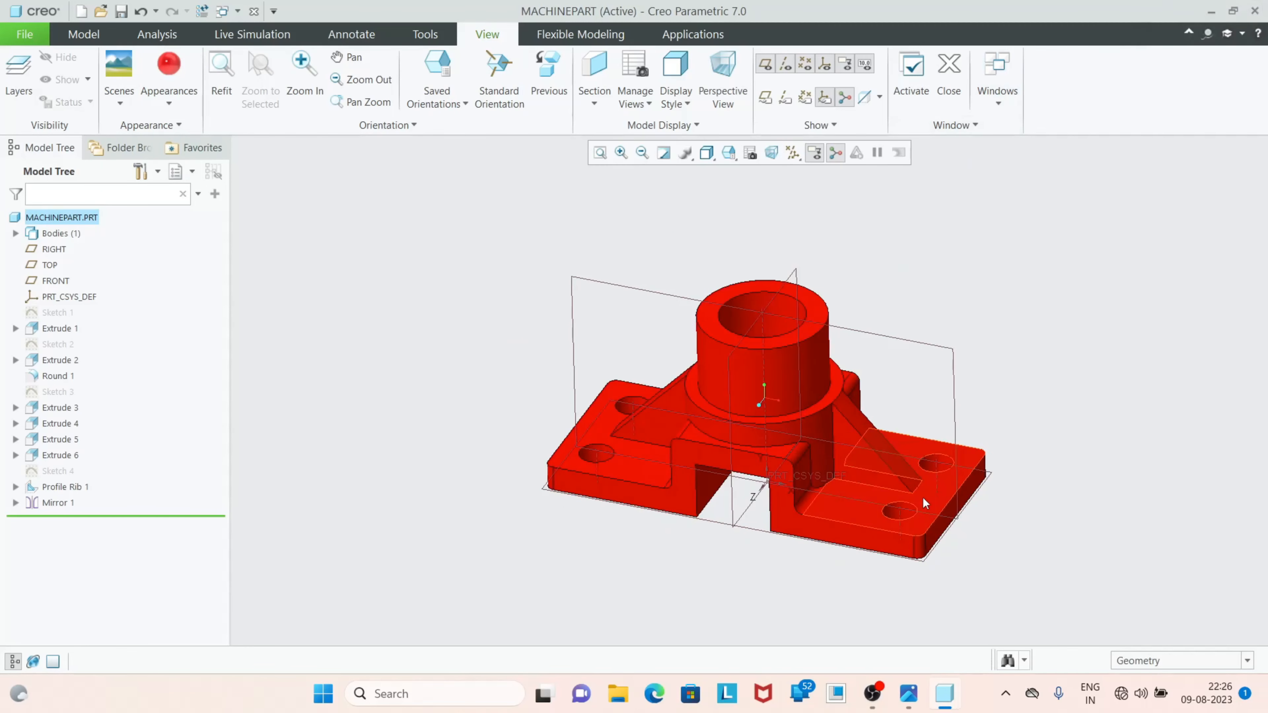
{"action": "scroll", "coordinate": [813, 362], "scroll_direction": "up", "scroll_amount": 2}
{"action": "mouse_move", "coordinate": [752, 440]}
{"action": "middle_mouse_down"}
{"action": "mouse_move", "coordinate": [807, 312]}
{"action": "mouse_move", "coordinate": [821, 382]}
{"action": "mouse_move", "coordinate": [721, 413]}
{"action": "mouse_move", "coordinate": [764, 417]}
{"action": "mouse_move", "coordinate": [750, 438]}
{"action": "mouse_move", "coordinate": [758, 526]}
{"action": "mouse_move", "coordinate": [758, 467]}
{"action": "mouse_move", "coordinate": [779, 430]}
{"action": "mouse_move", "coordinate": [741, 409]}
{"action": "mouse_move", "coordinate": [735, 426]}
{"action": "mouse_move", "coordinate": [772, 445]}
{"action": "middle_mouse_up"}
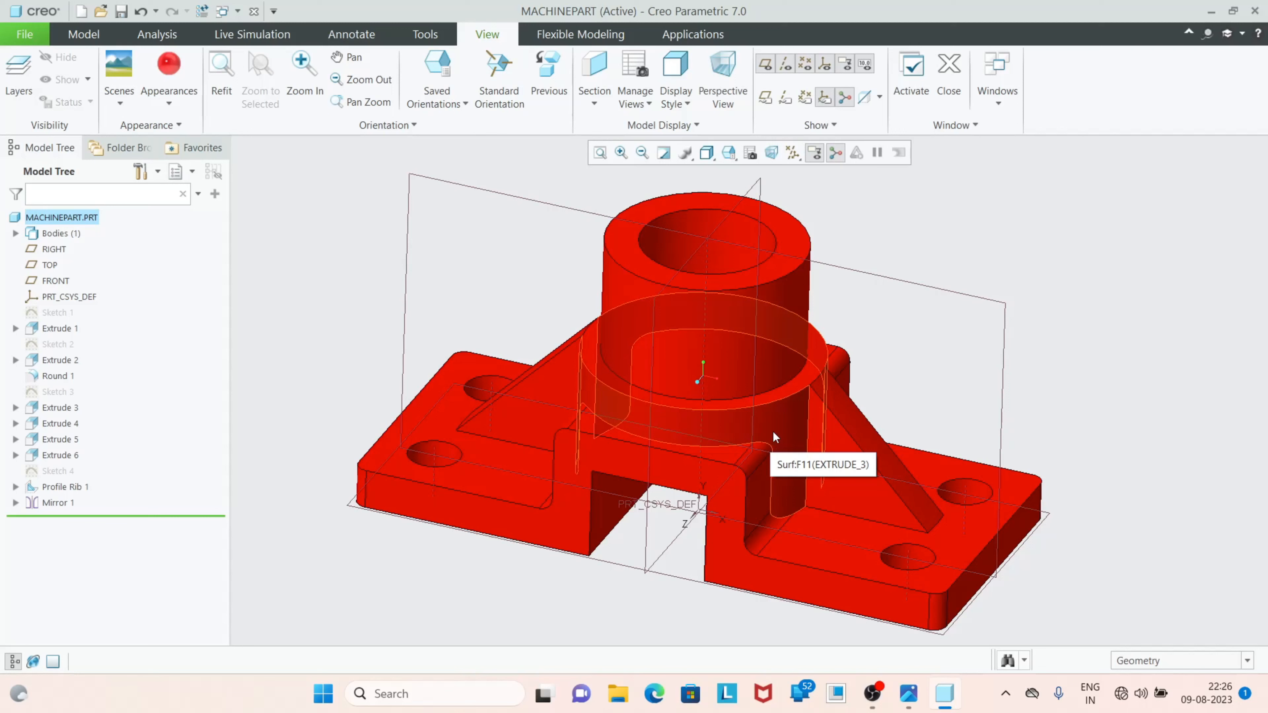